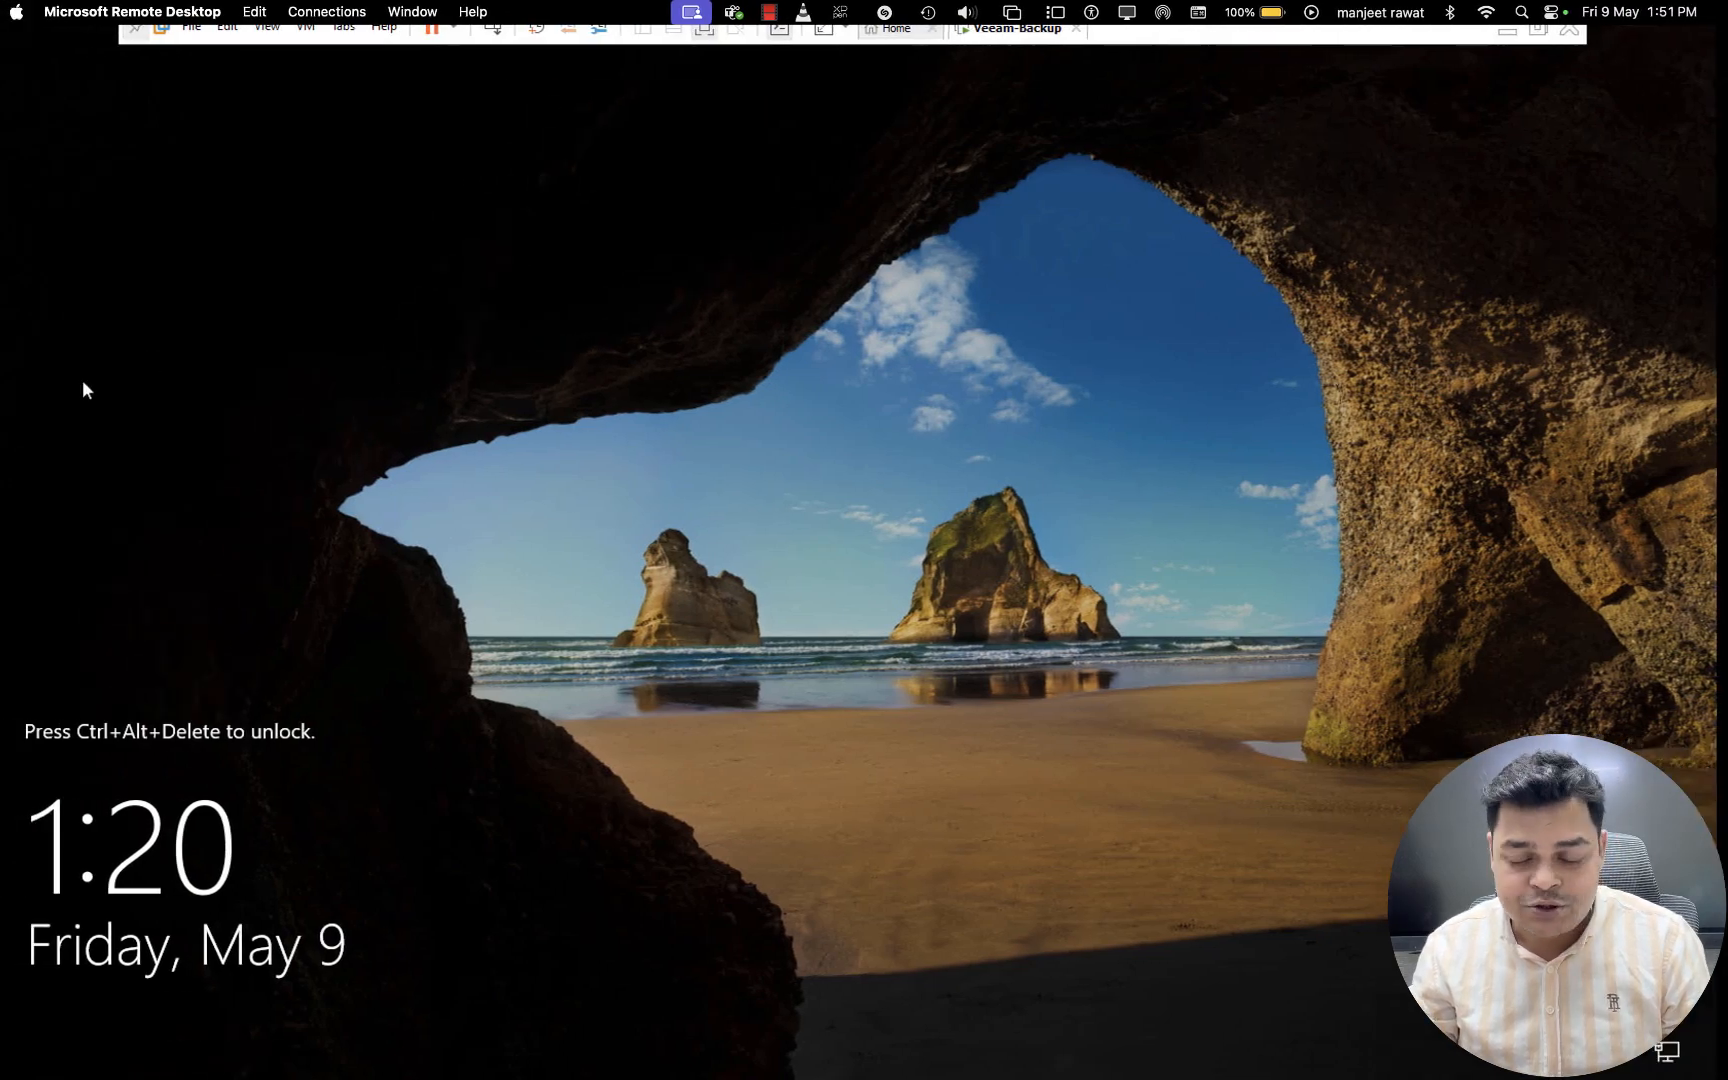
- Sign in to the locked server with the Administrator account's password and dismiss the Shutdown Event Tracker without giving a reason
key("ctrl+Left")
key("ctrl+Right")
left_click(498, 30)
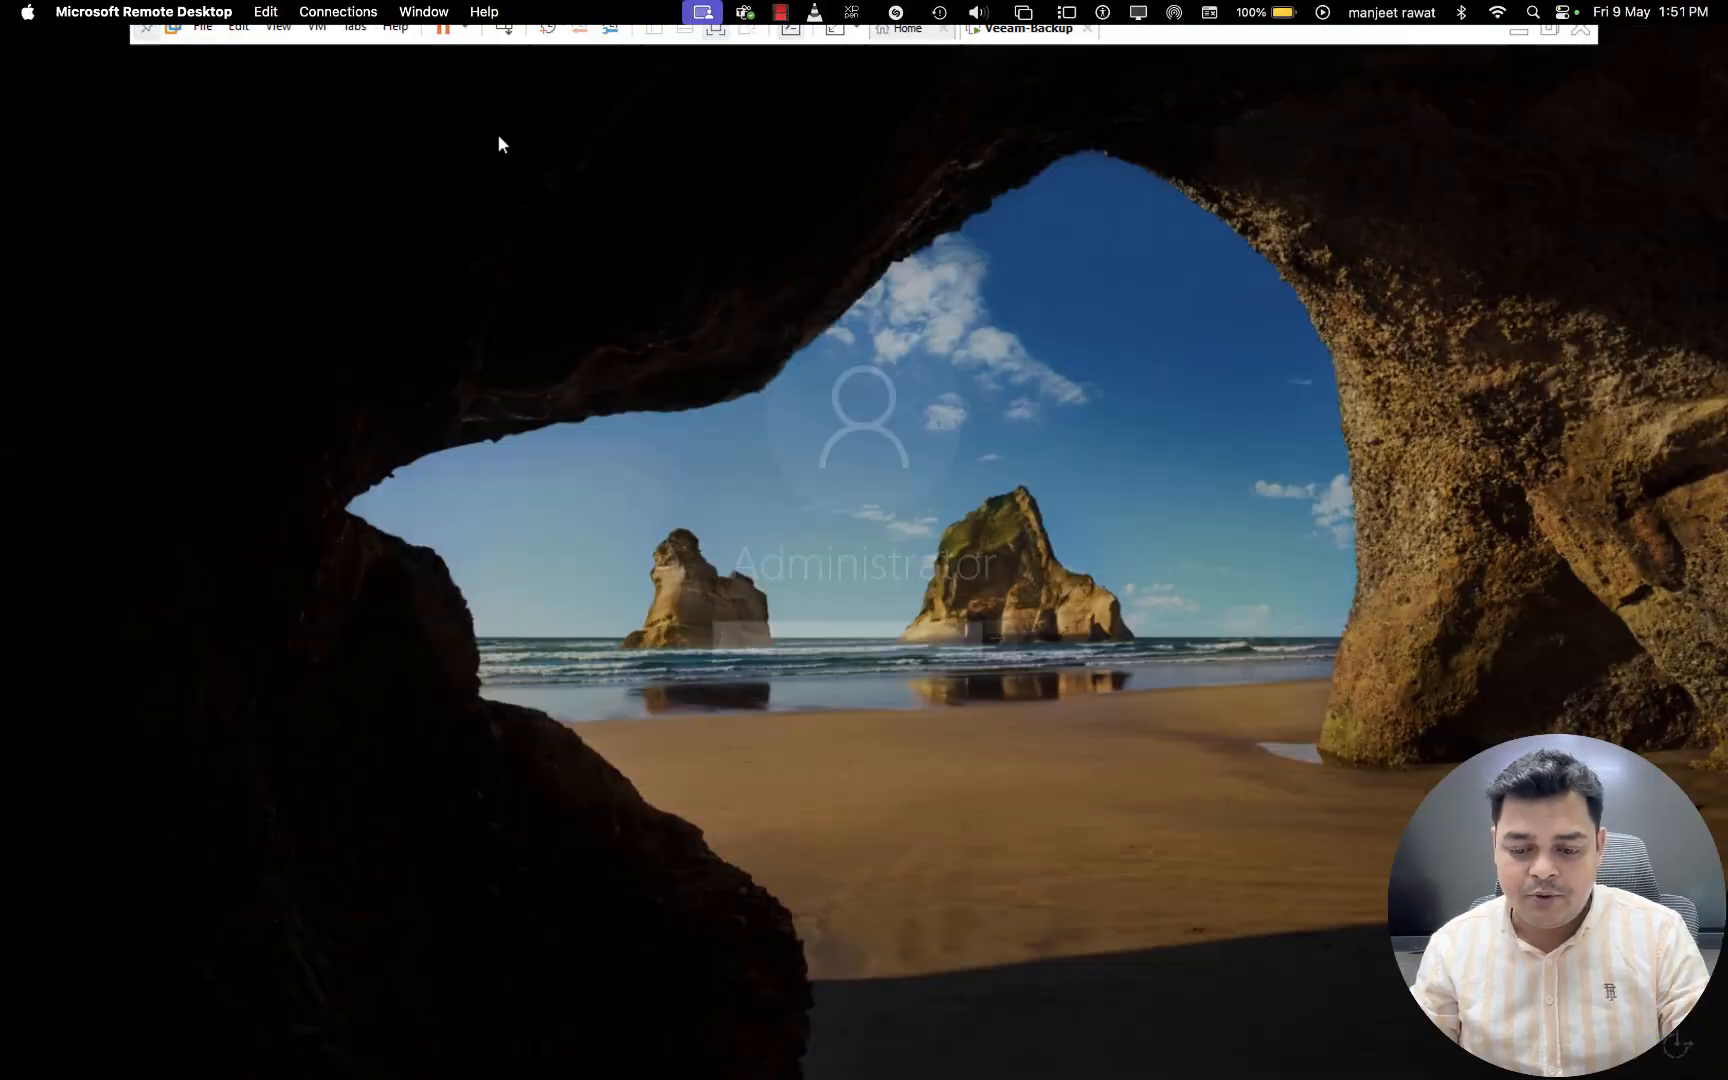
type("********")
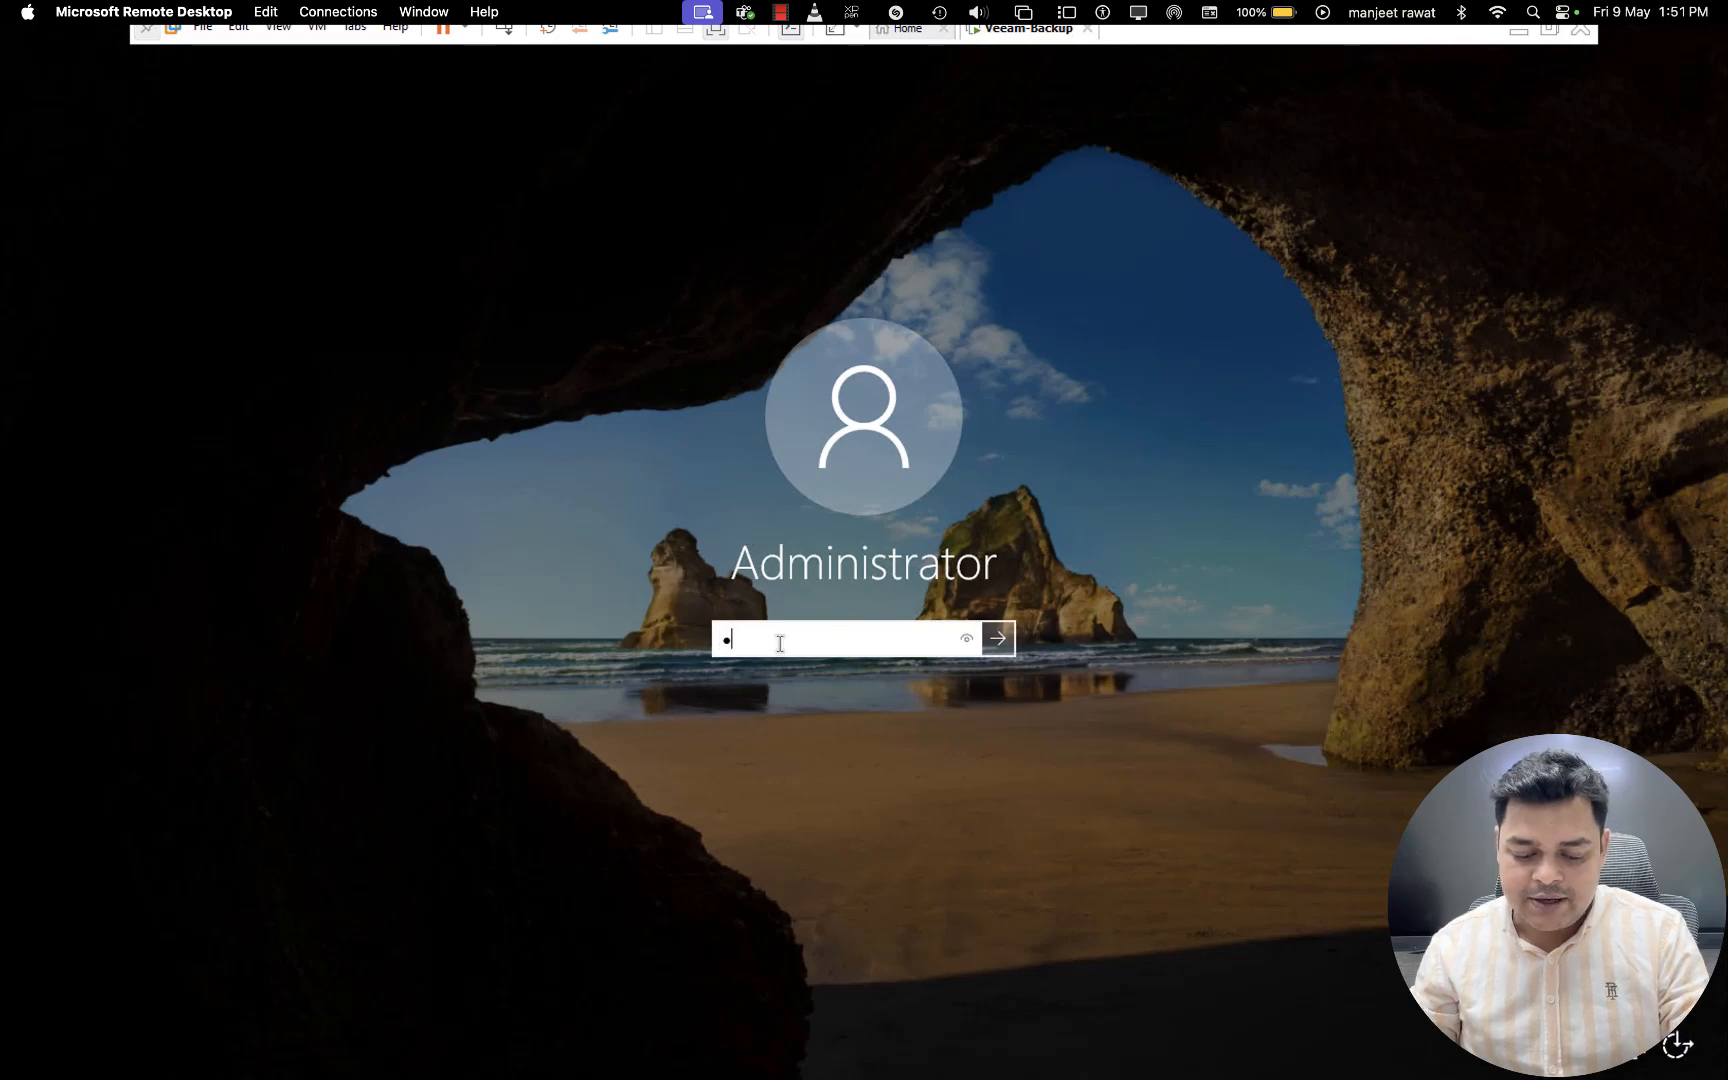
key("Return")
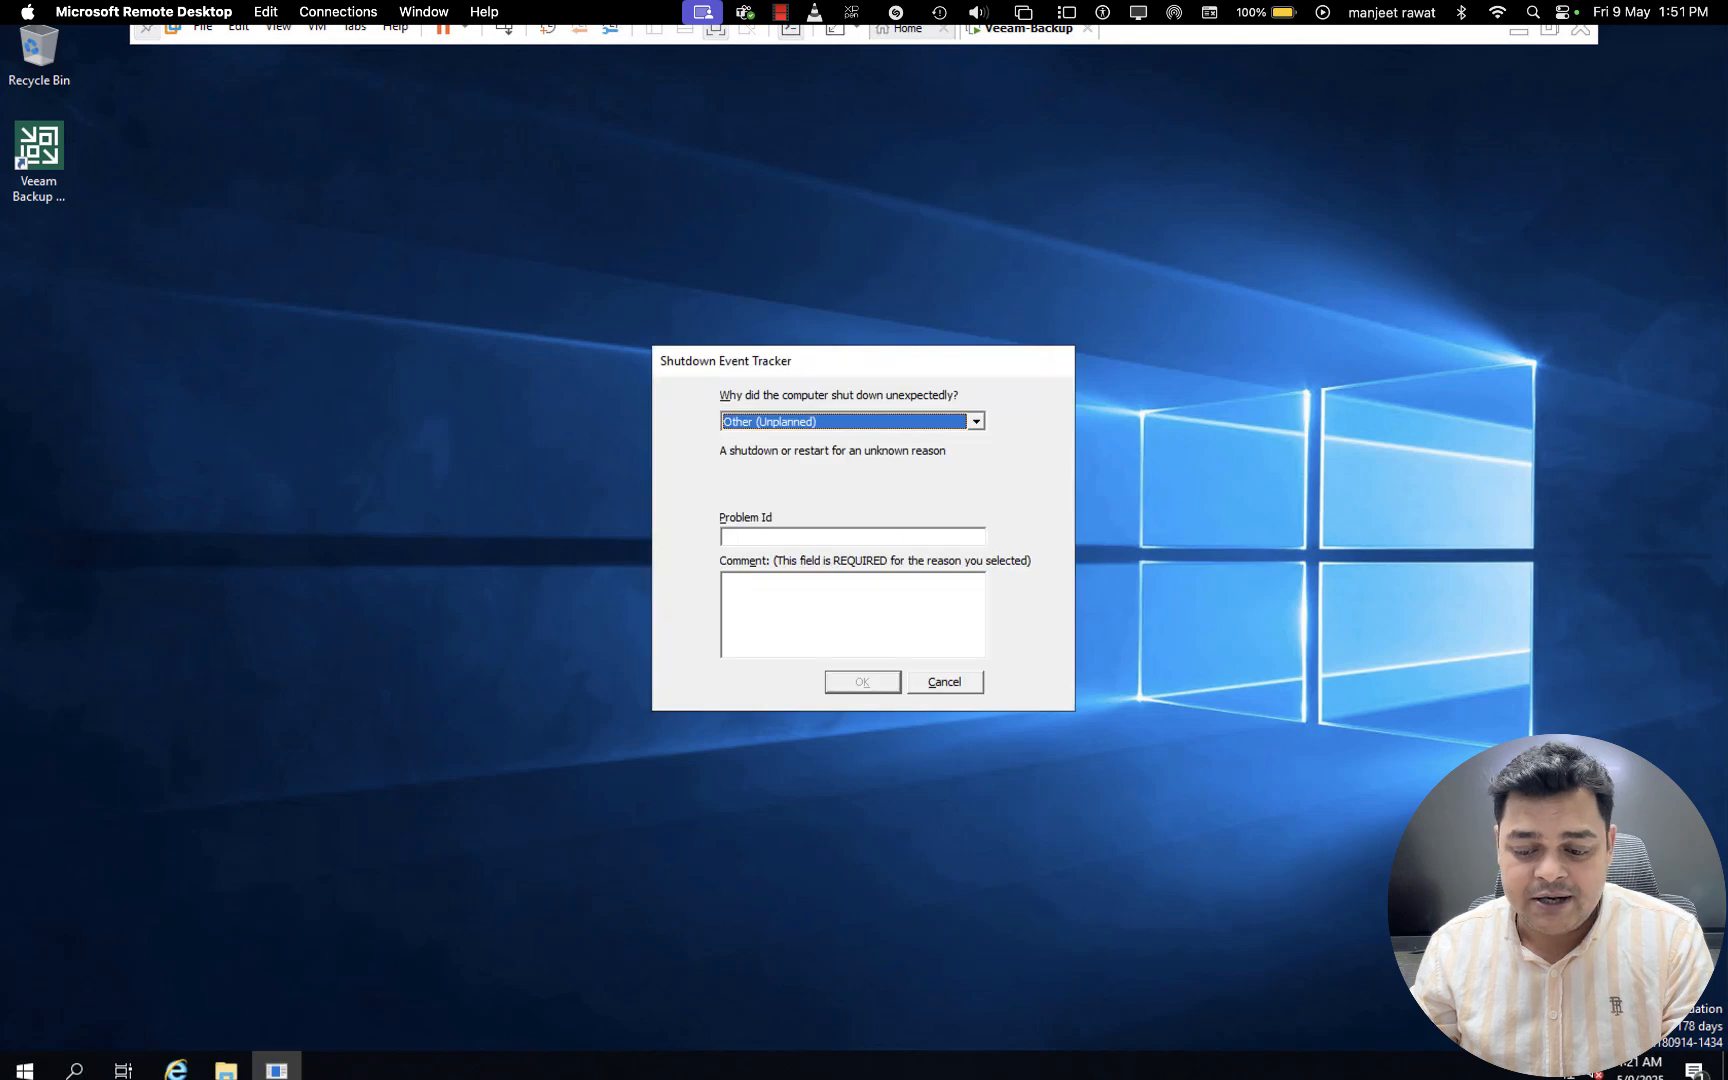
left_click(944, 683)
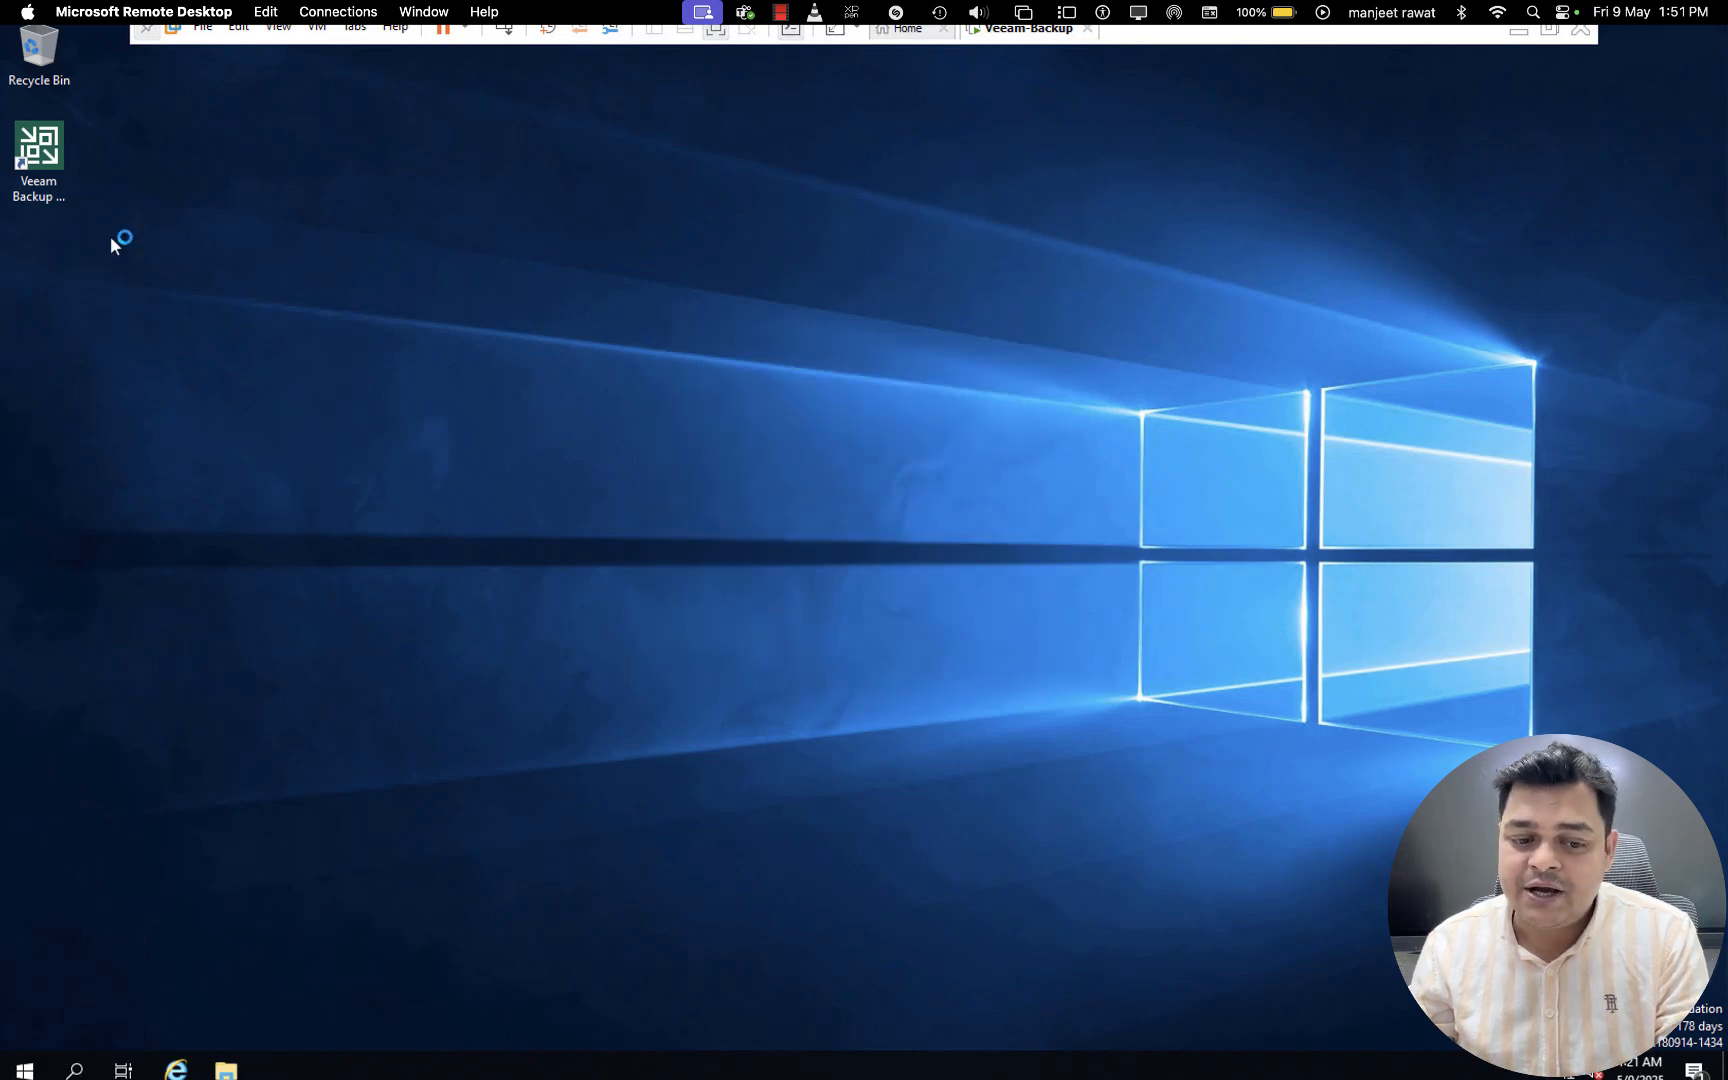
- Open the Veeam Backup & Replication console and connect to localhost with Windows session authentication, minimizing Server Manager
left_click(43, 165)
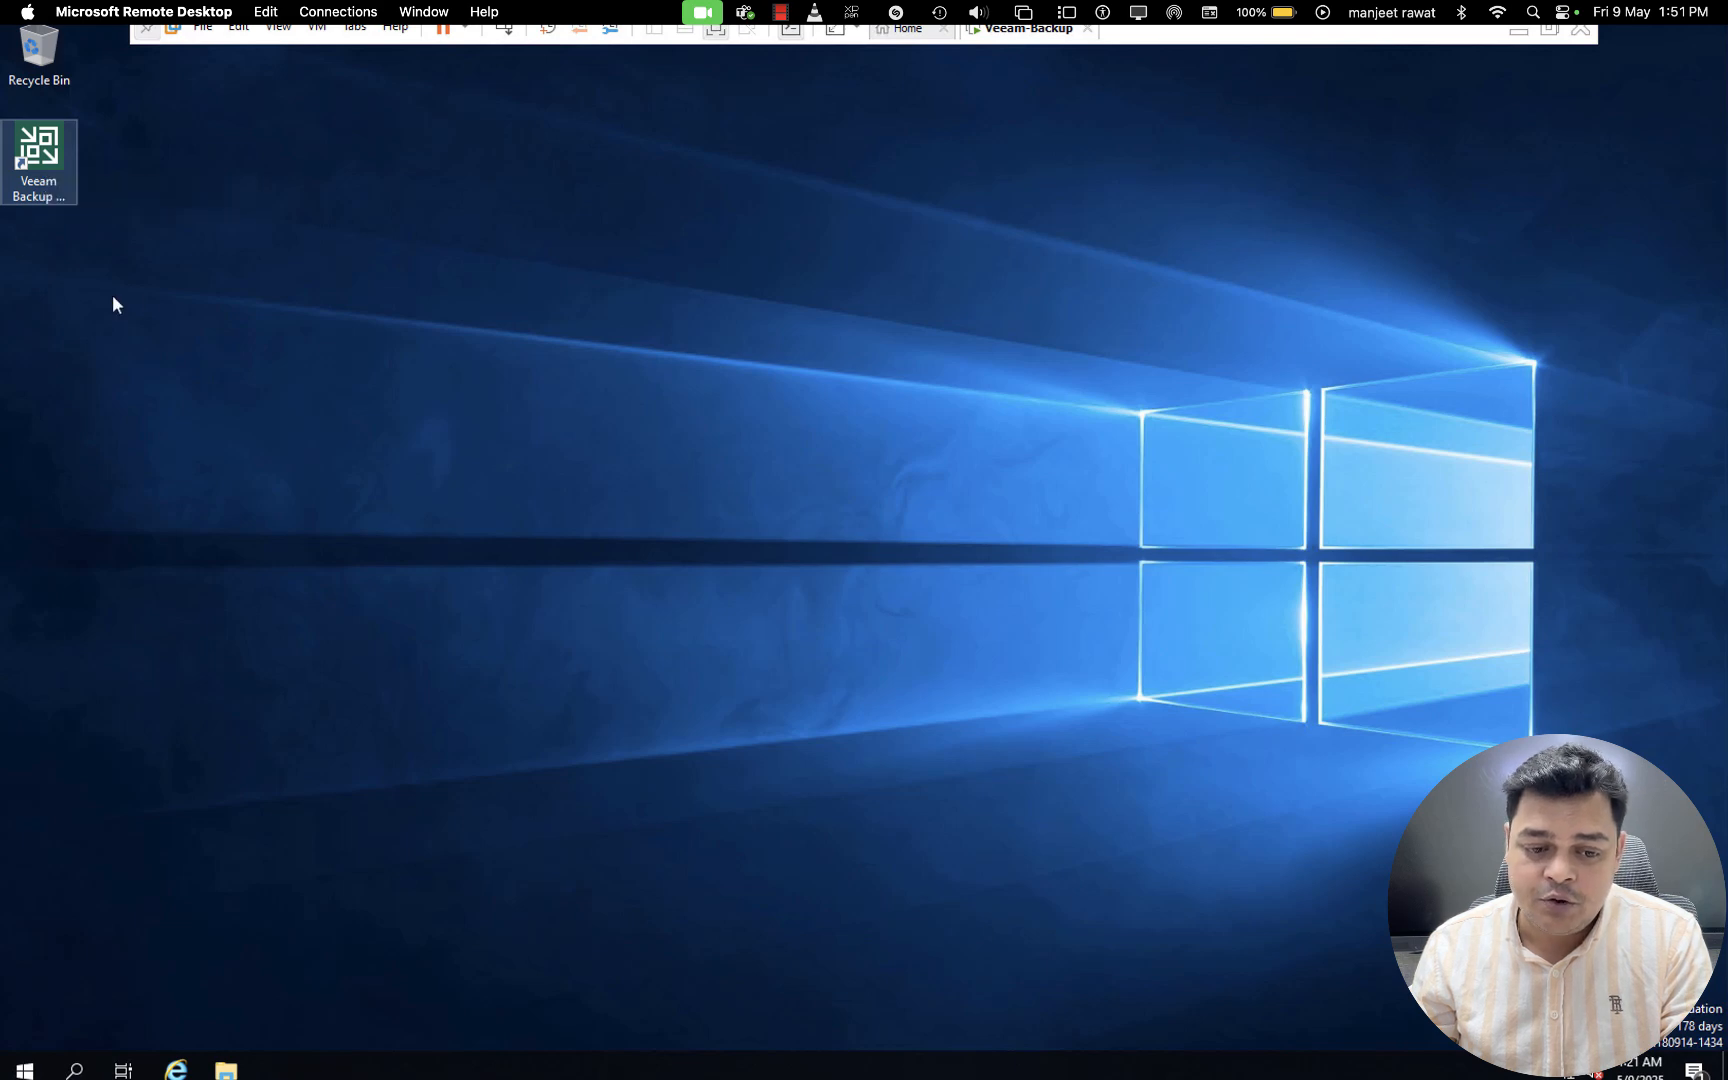
right_click(54, 148)
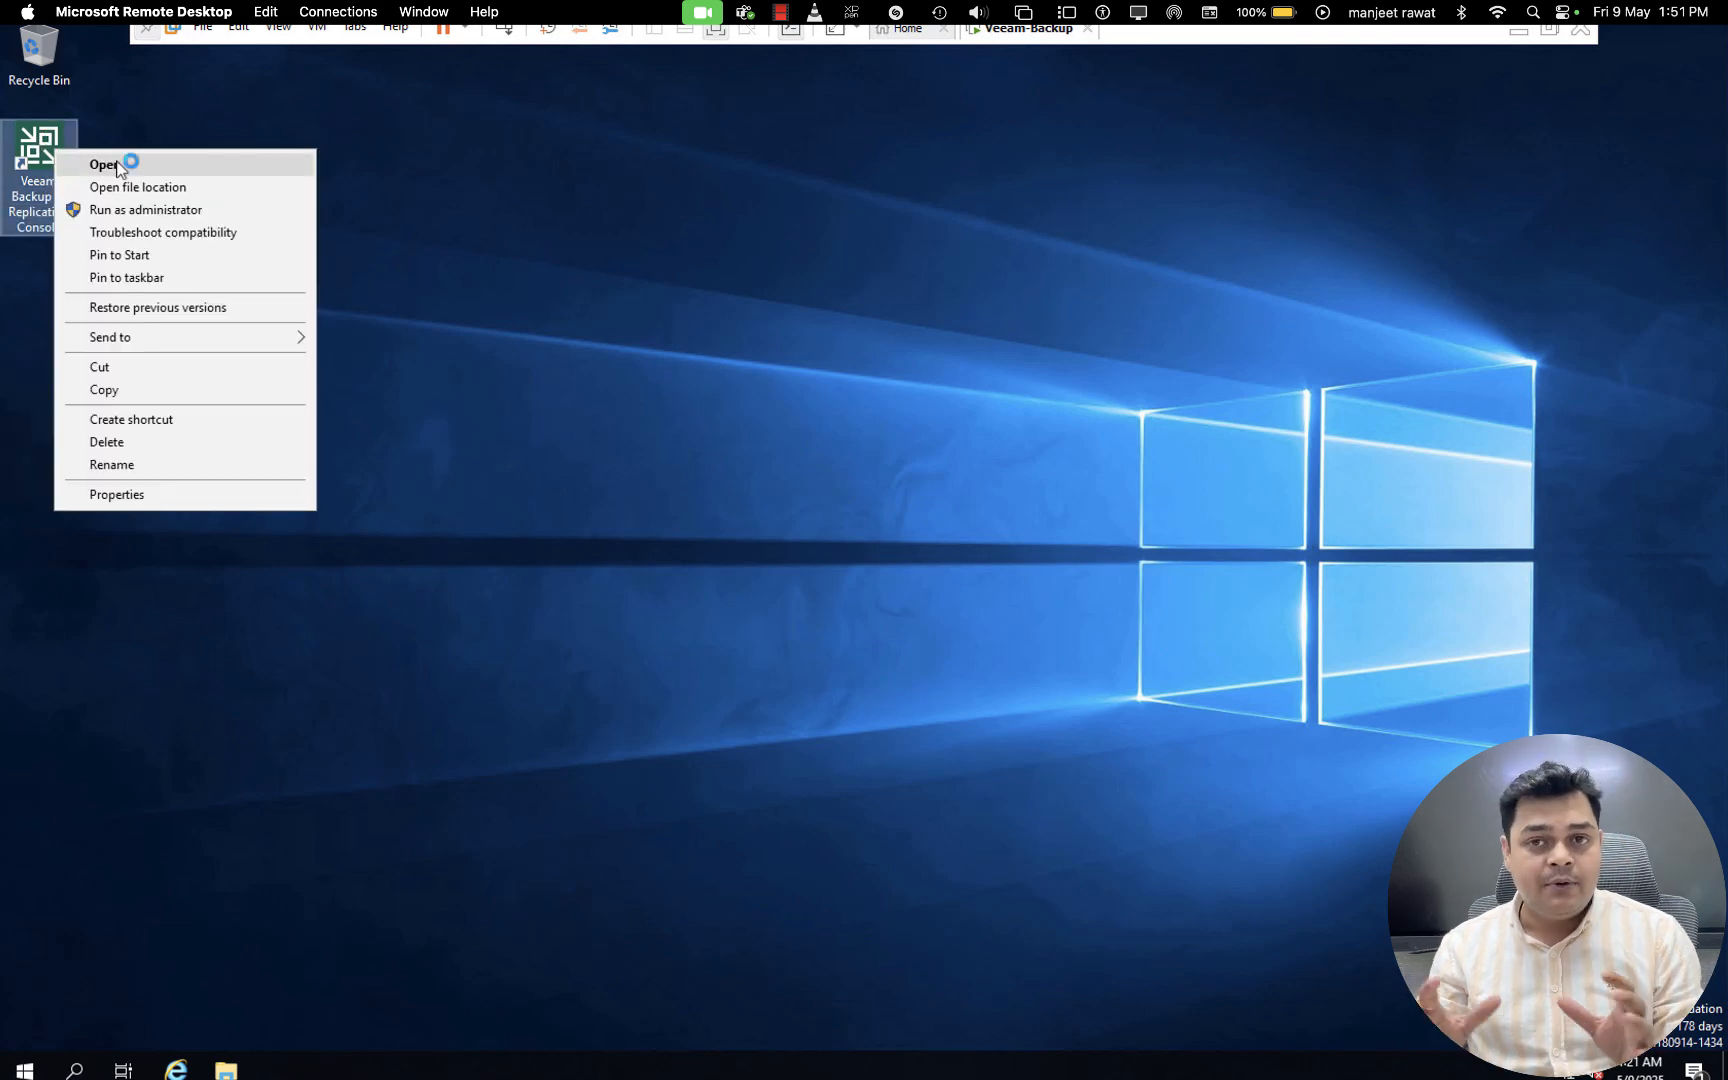
left_click(116, 160)
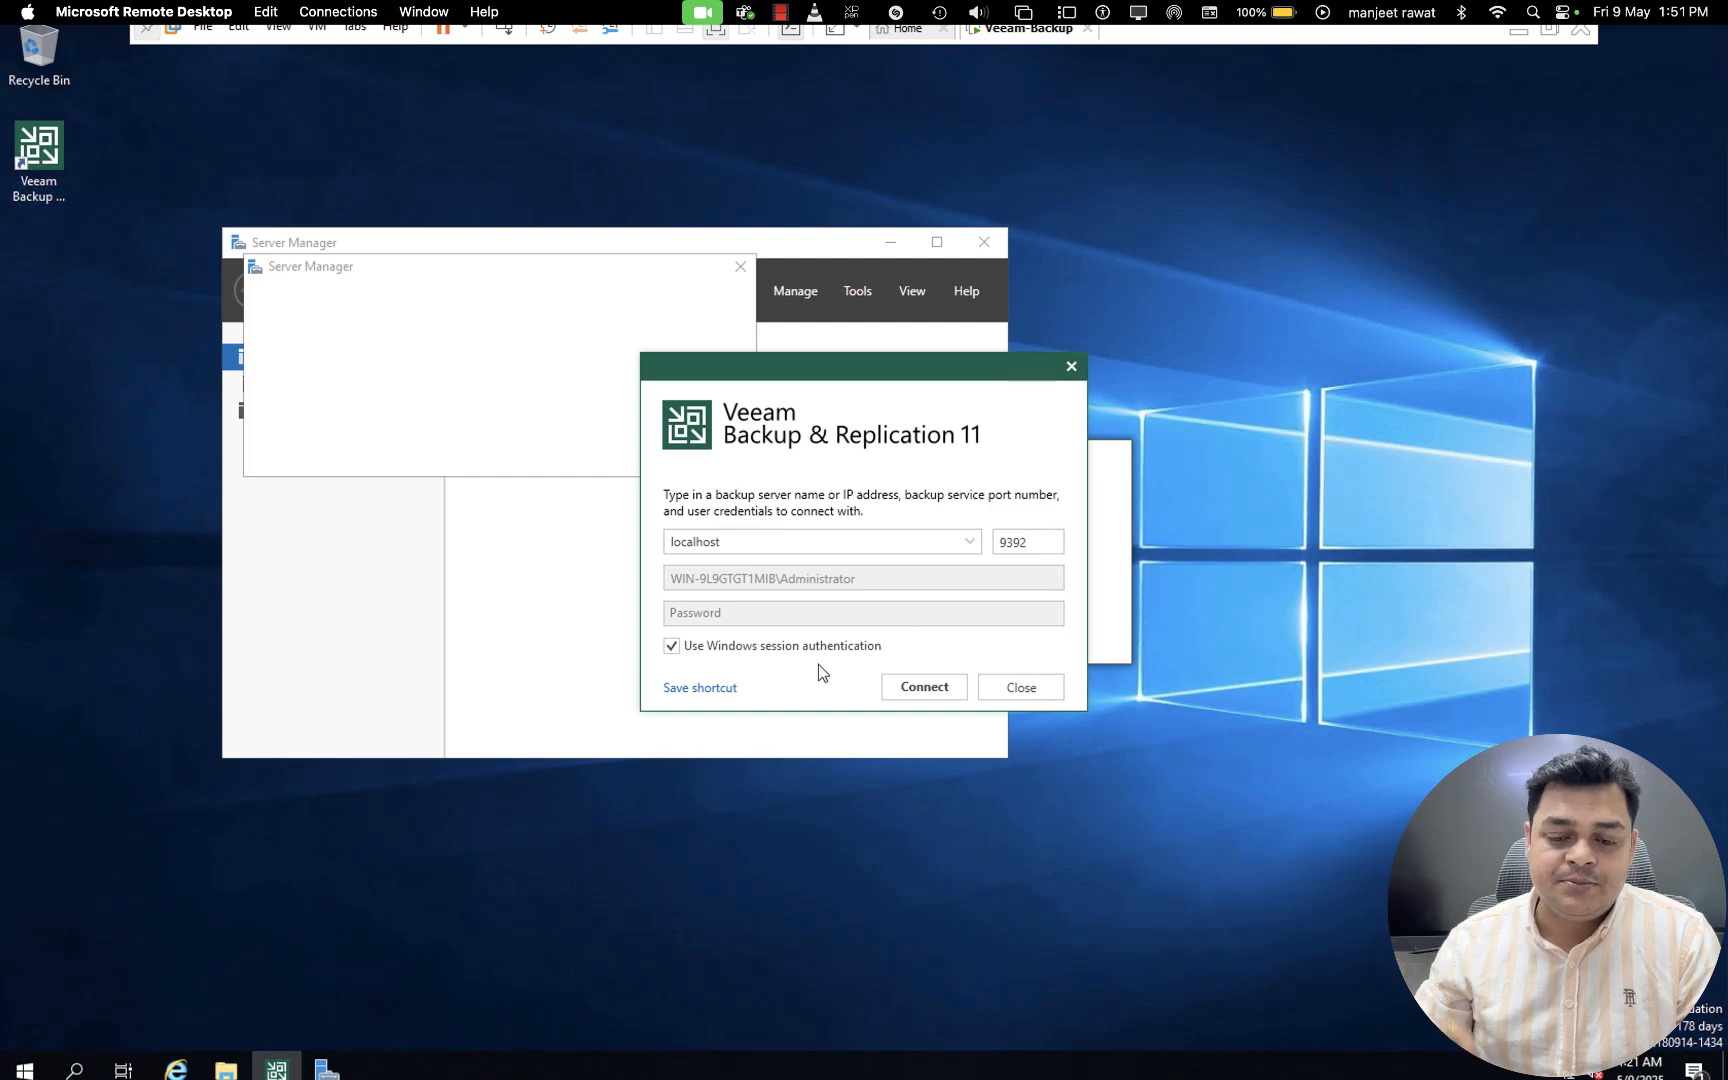
left_click(735, 274)
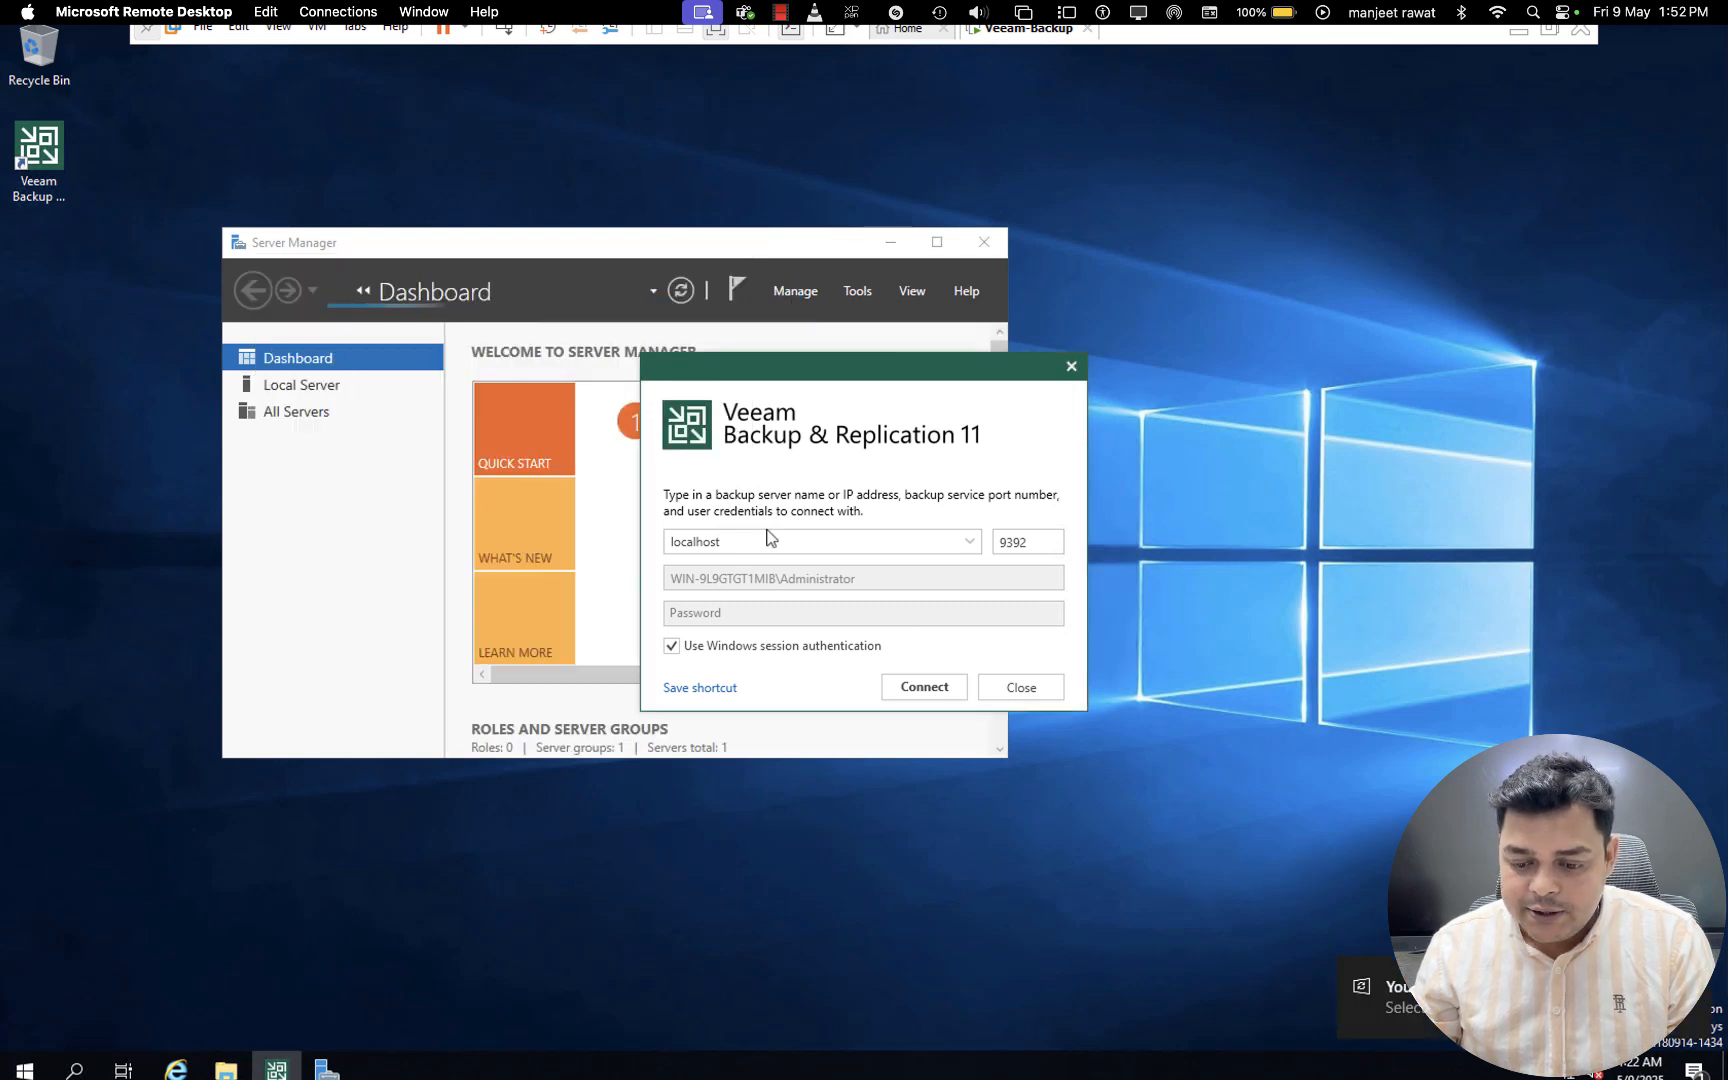
left_click(927, 689)
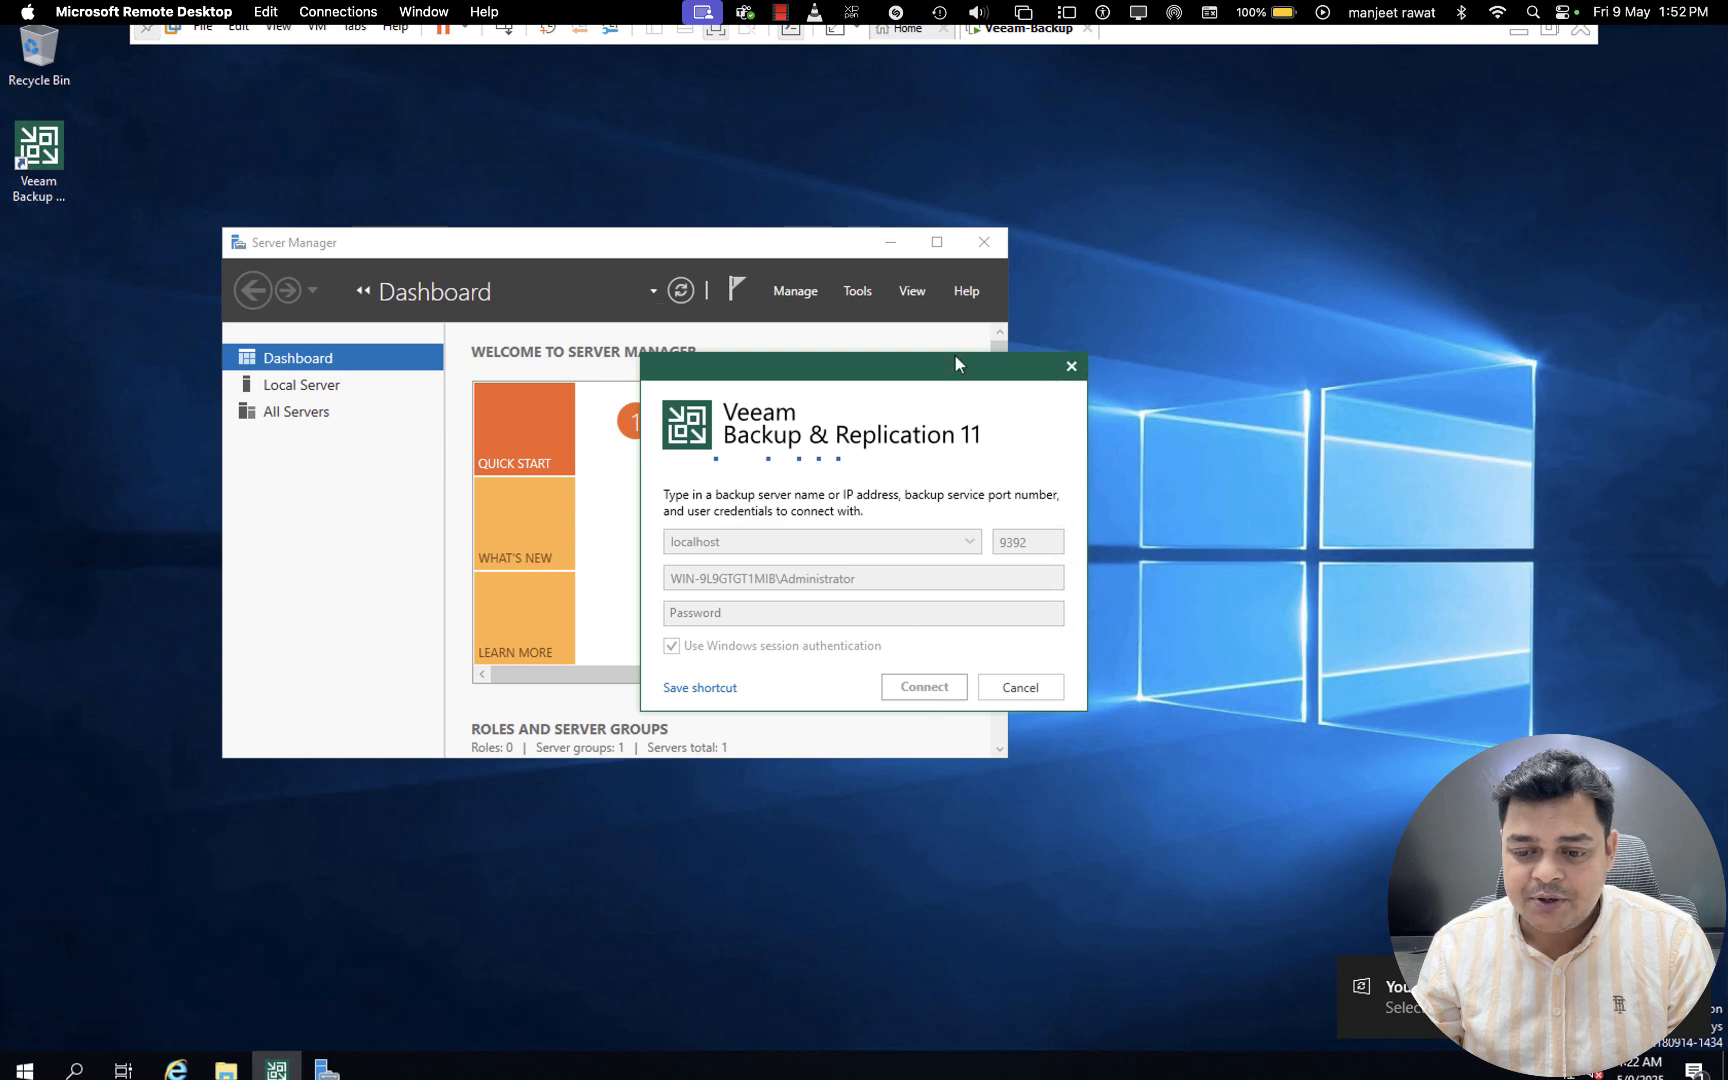
left_click(898, 243)
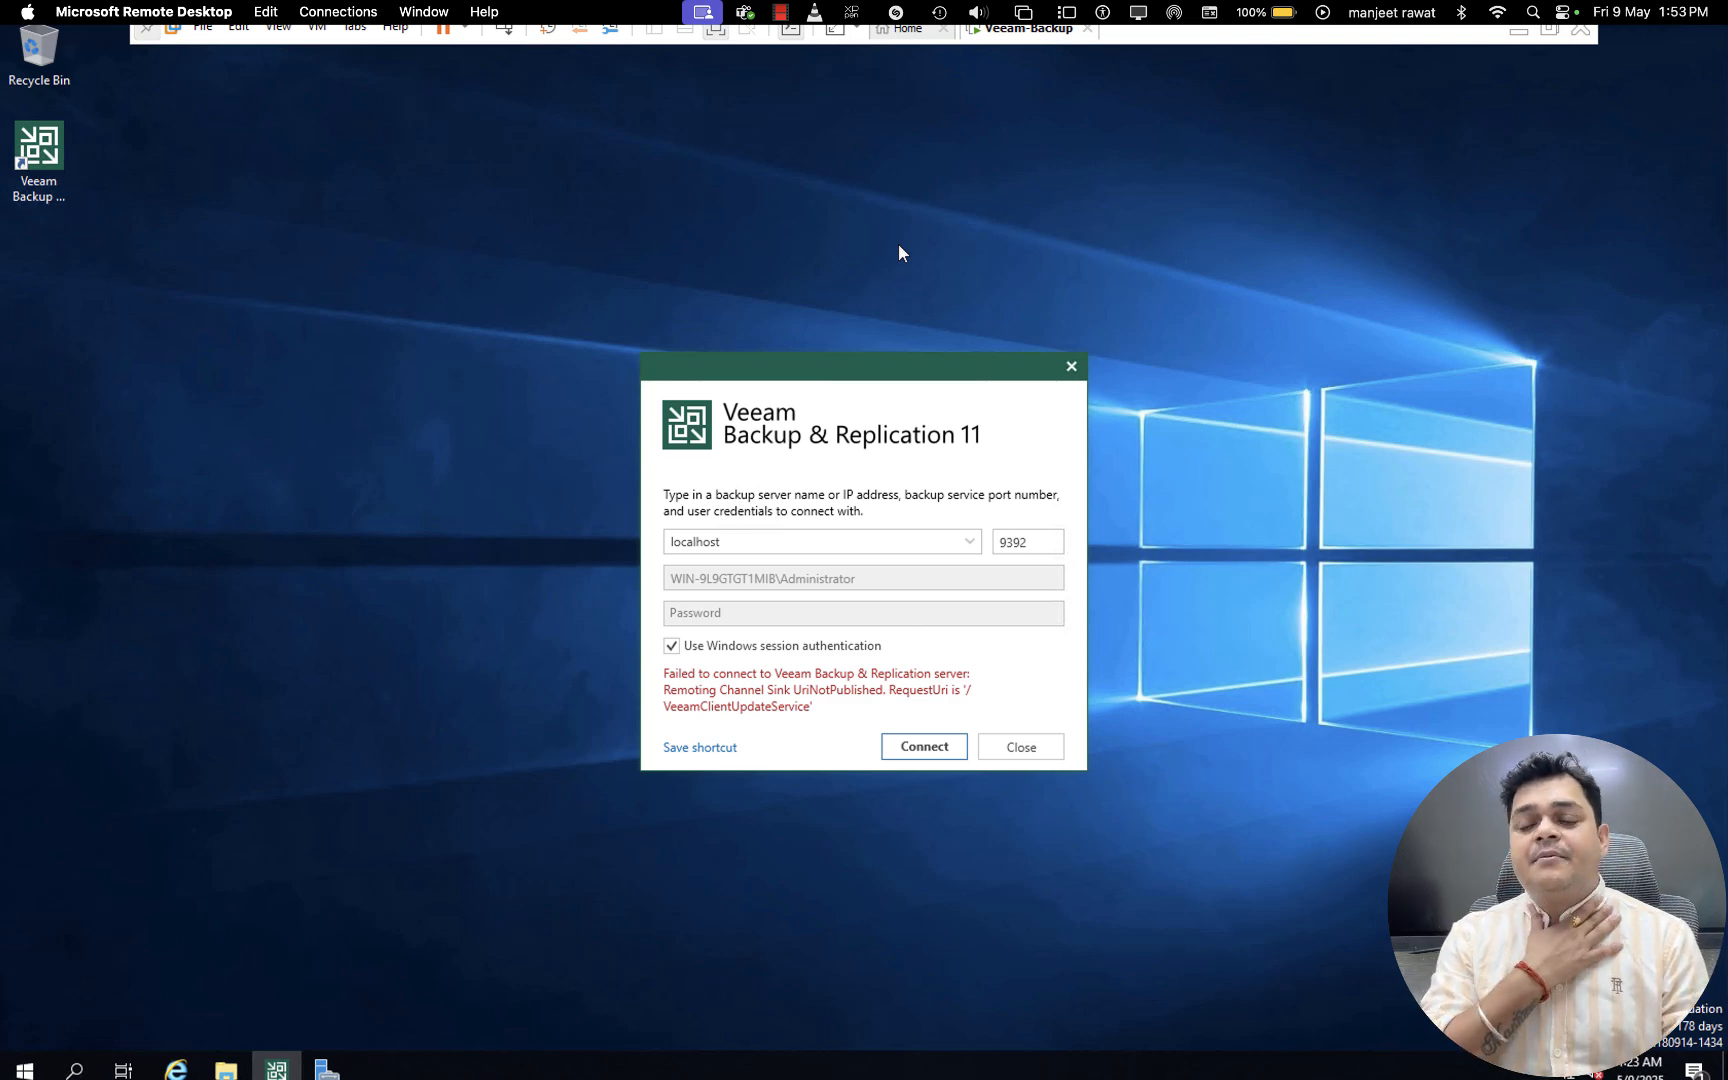
- Retry the console connection to localhost on port 9392 with Windows session authentication
key("ctrl+Left")
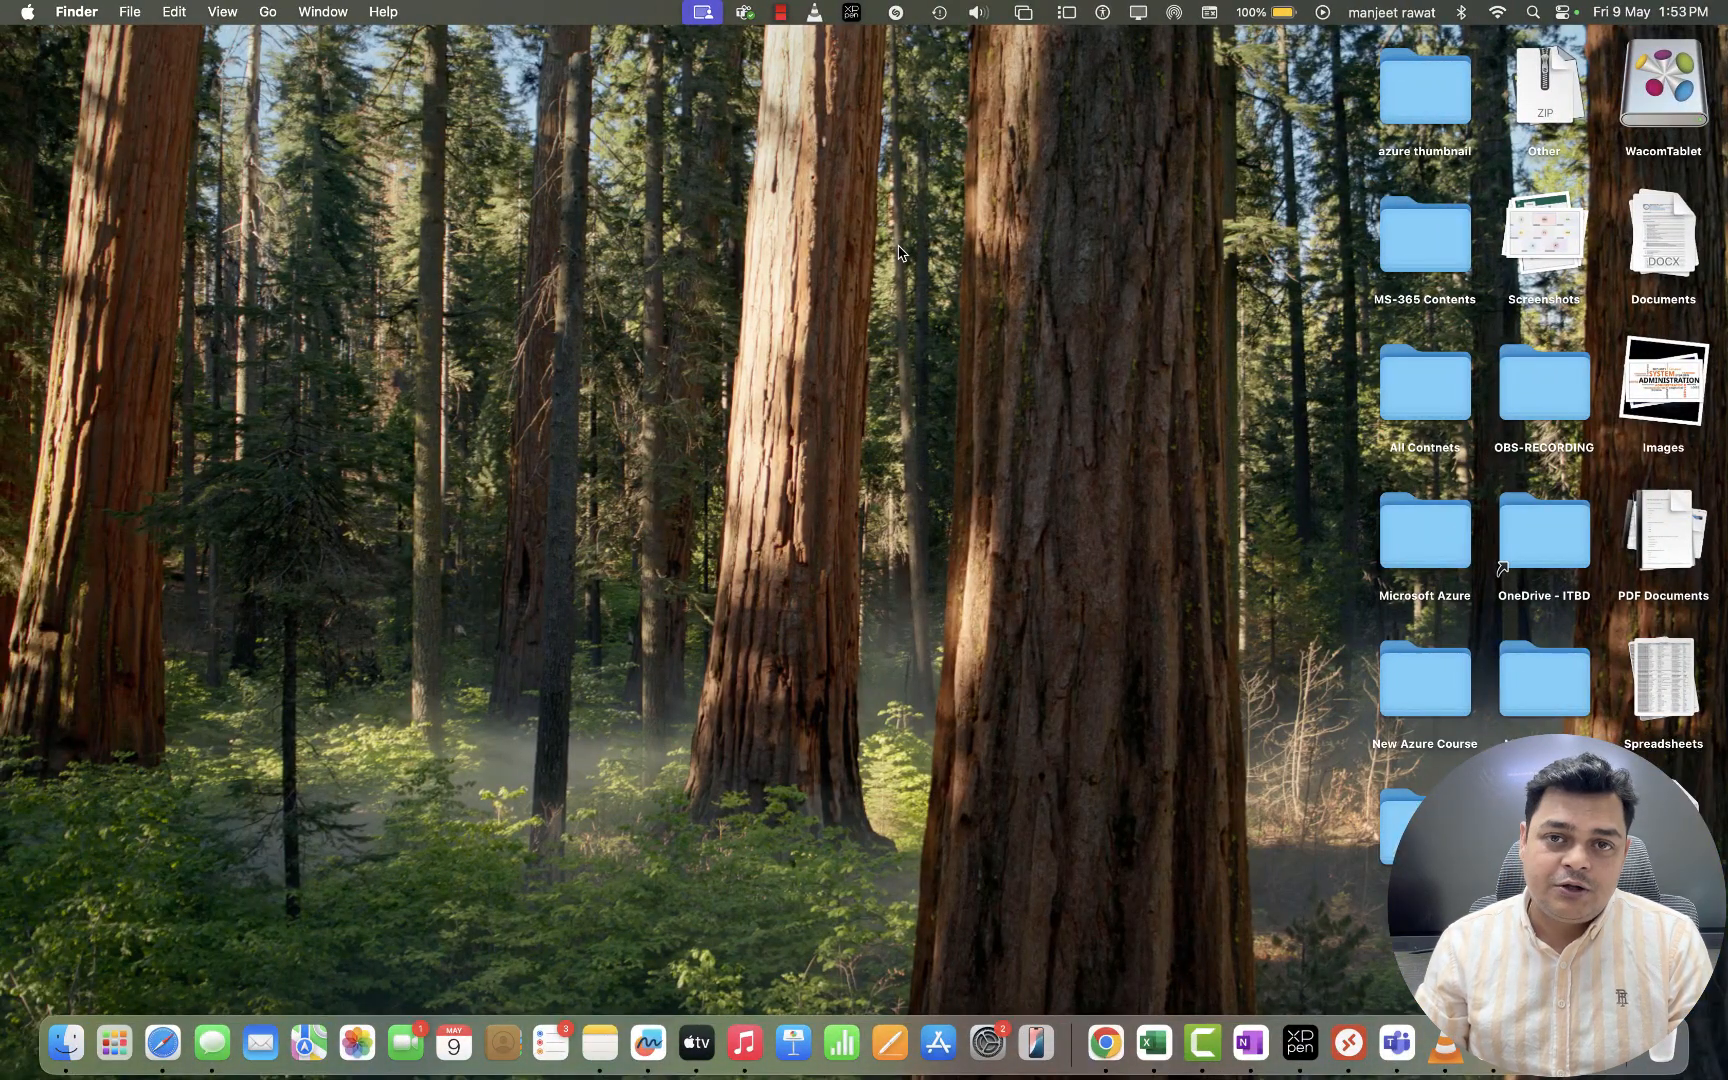
key("ctrl+Right")
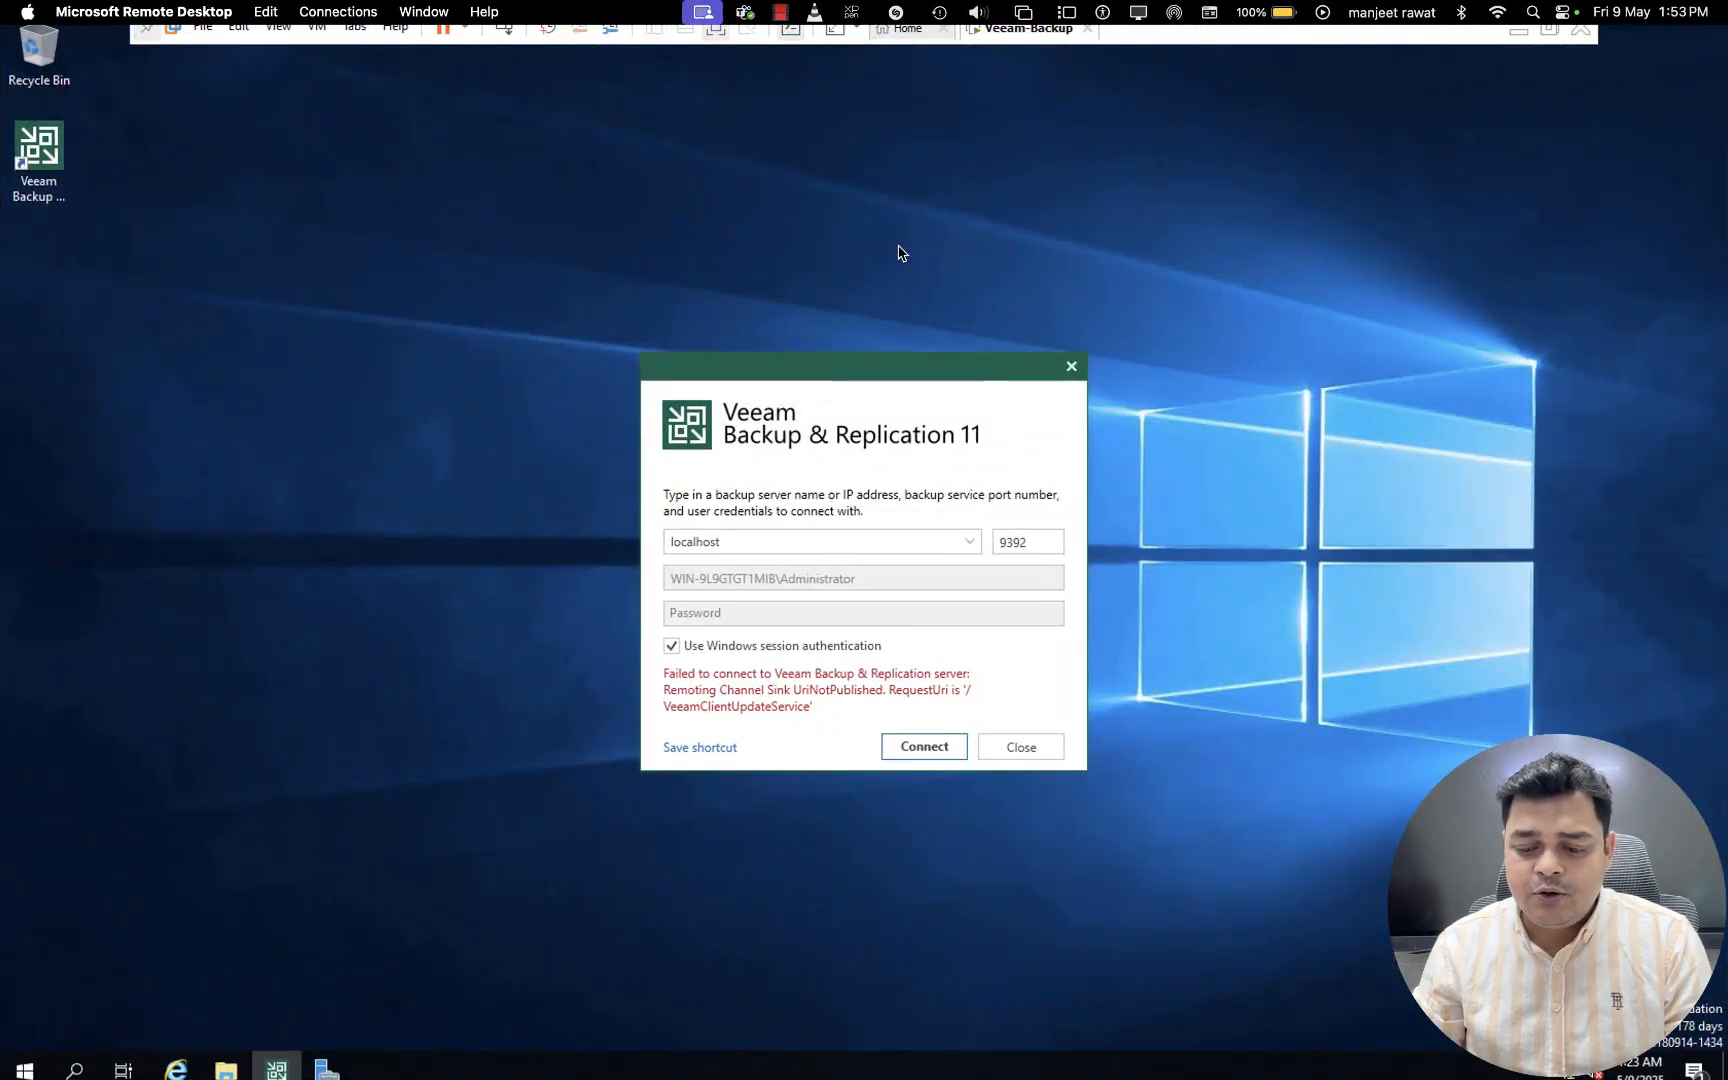
left_click(919, 750)
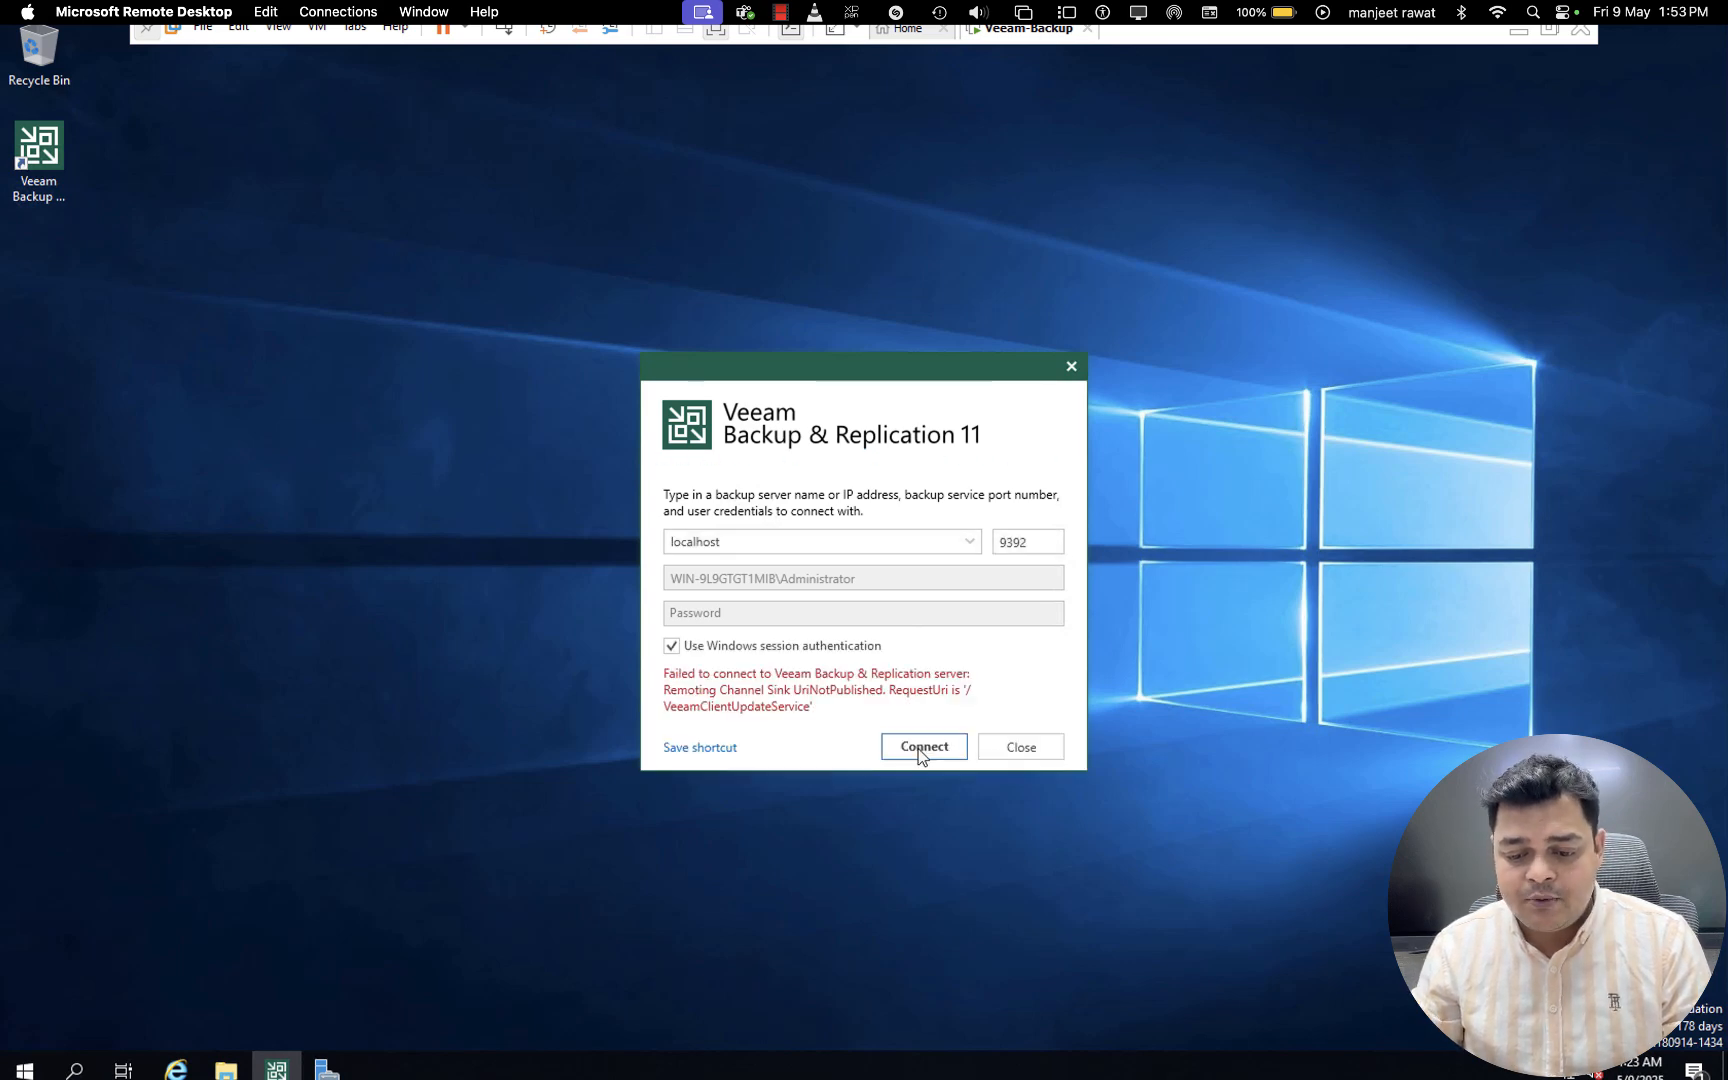
left_click(920, 750)
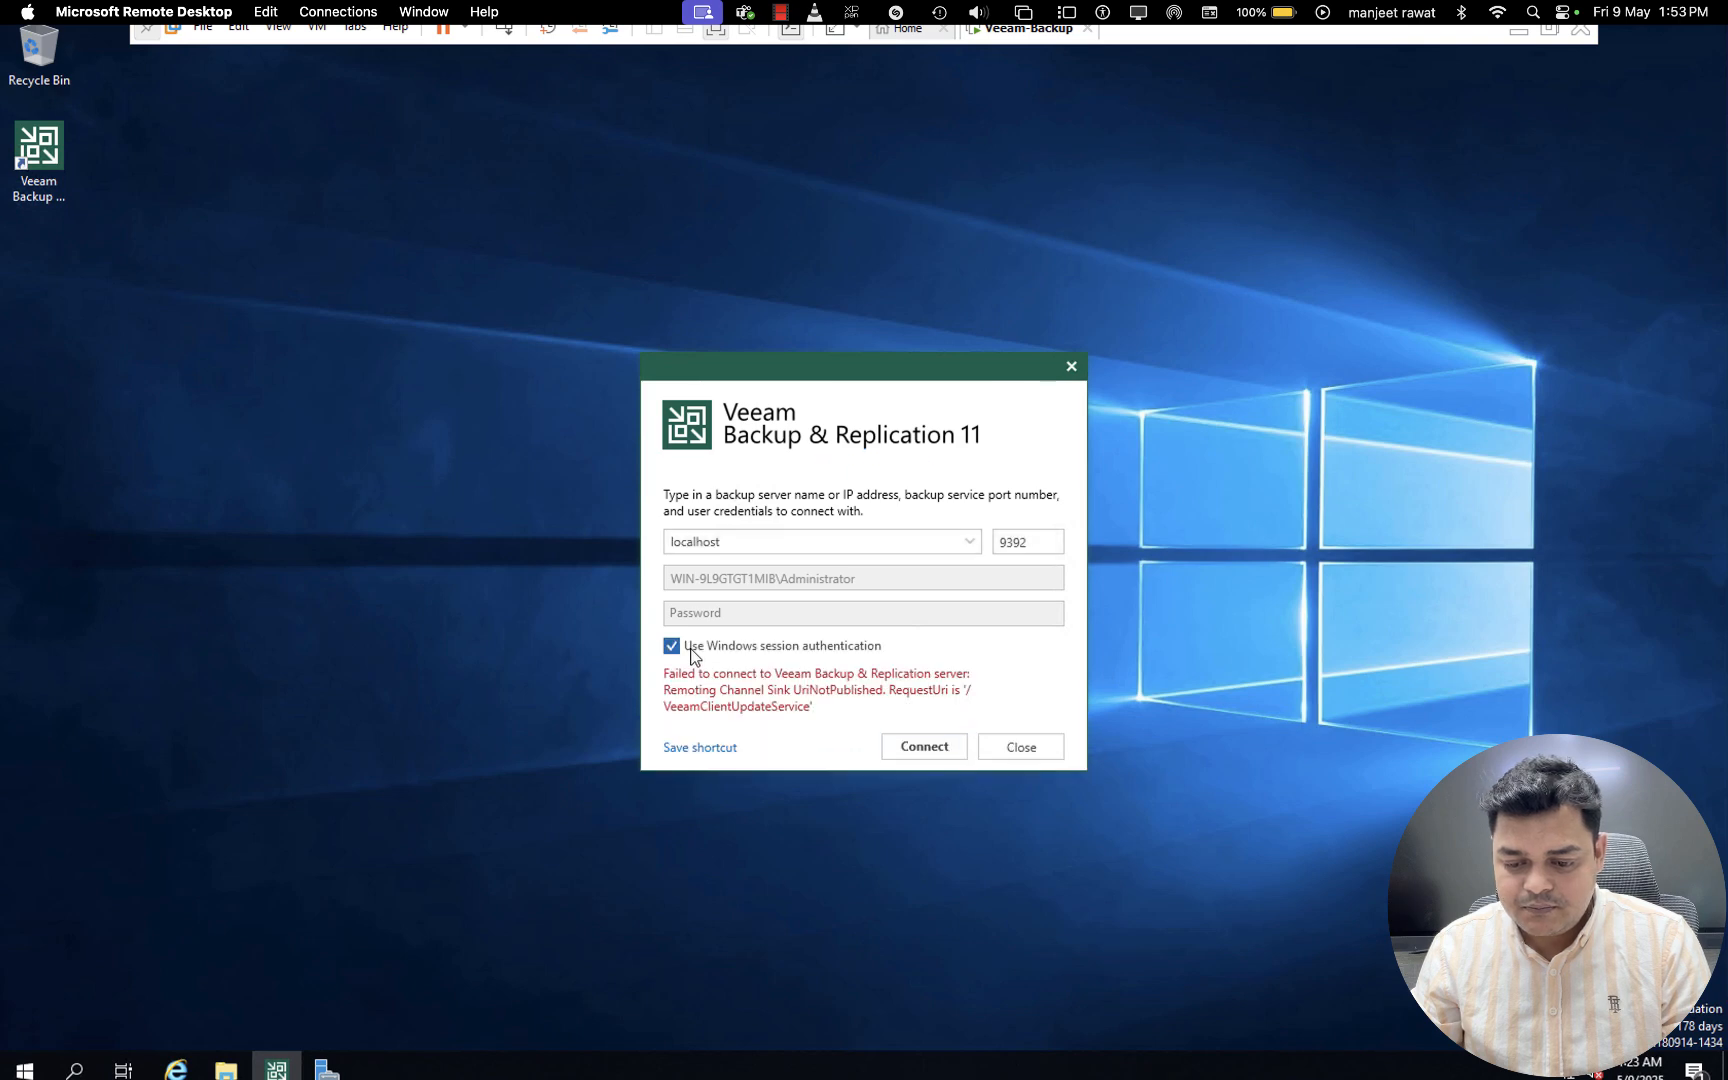
- Turn off Windows session authentication and try to connect with the Administrator account's password
left_click(689, 650)
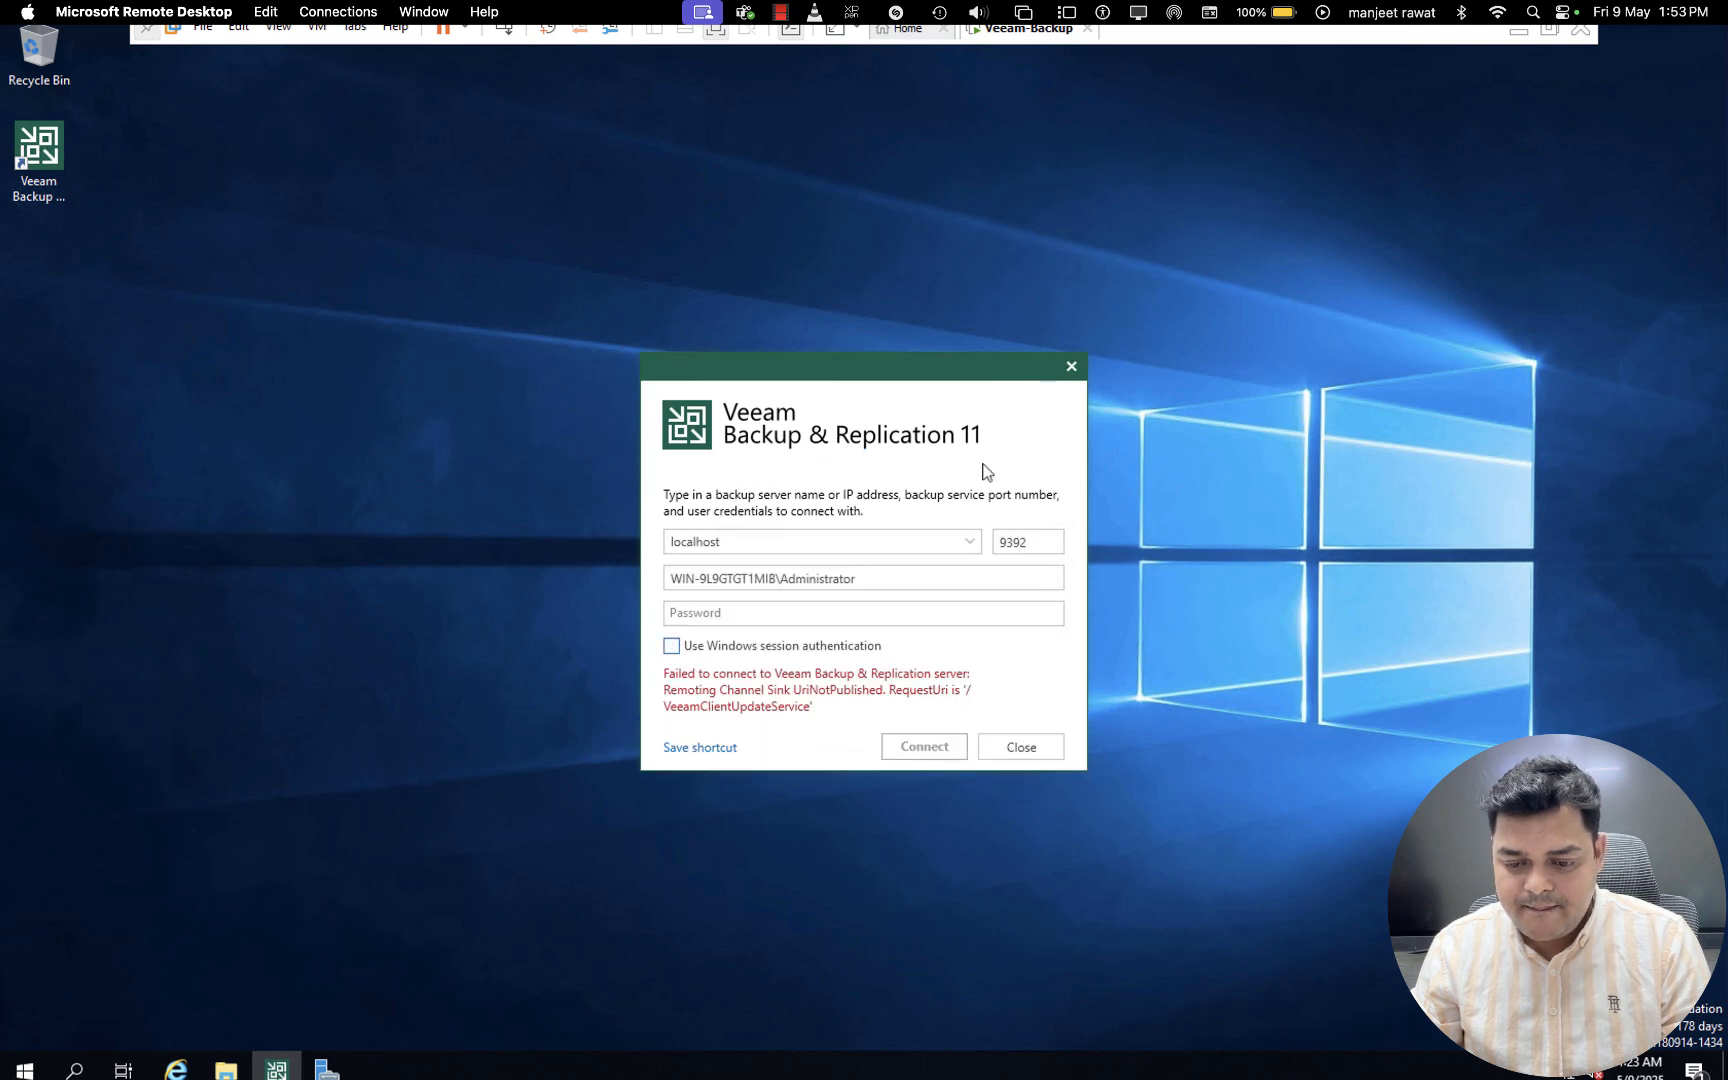
left_click(760, 612)
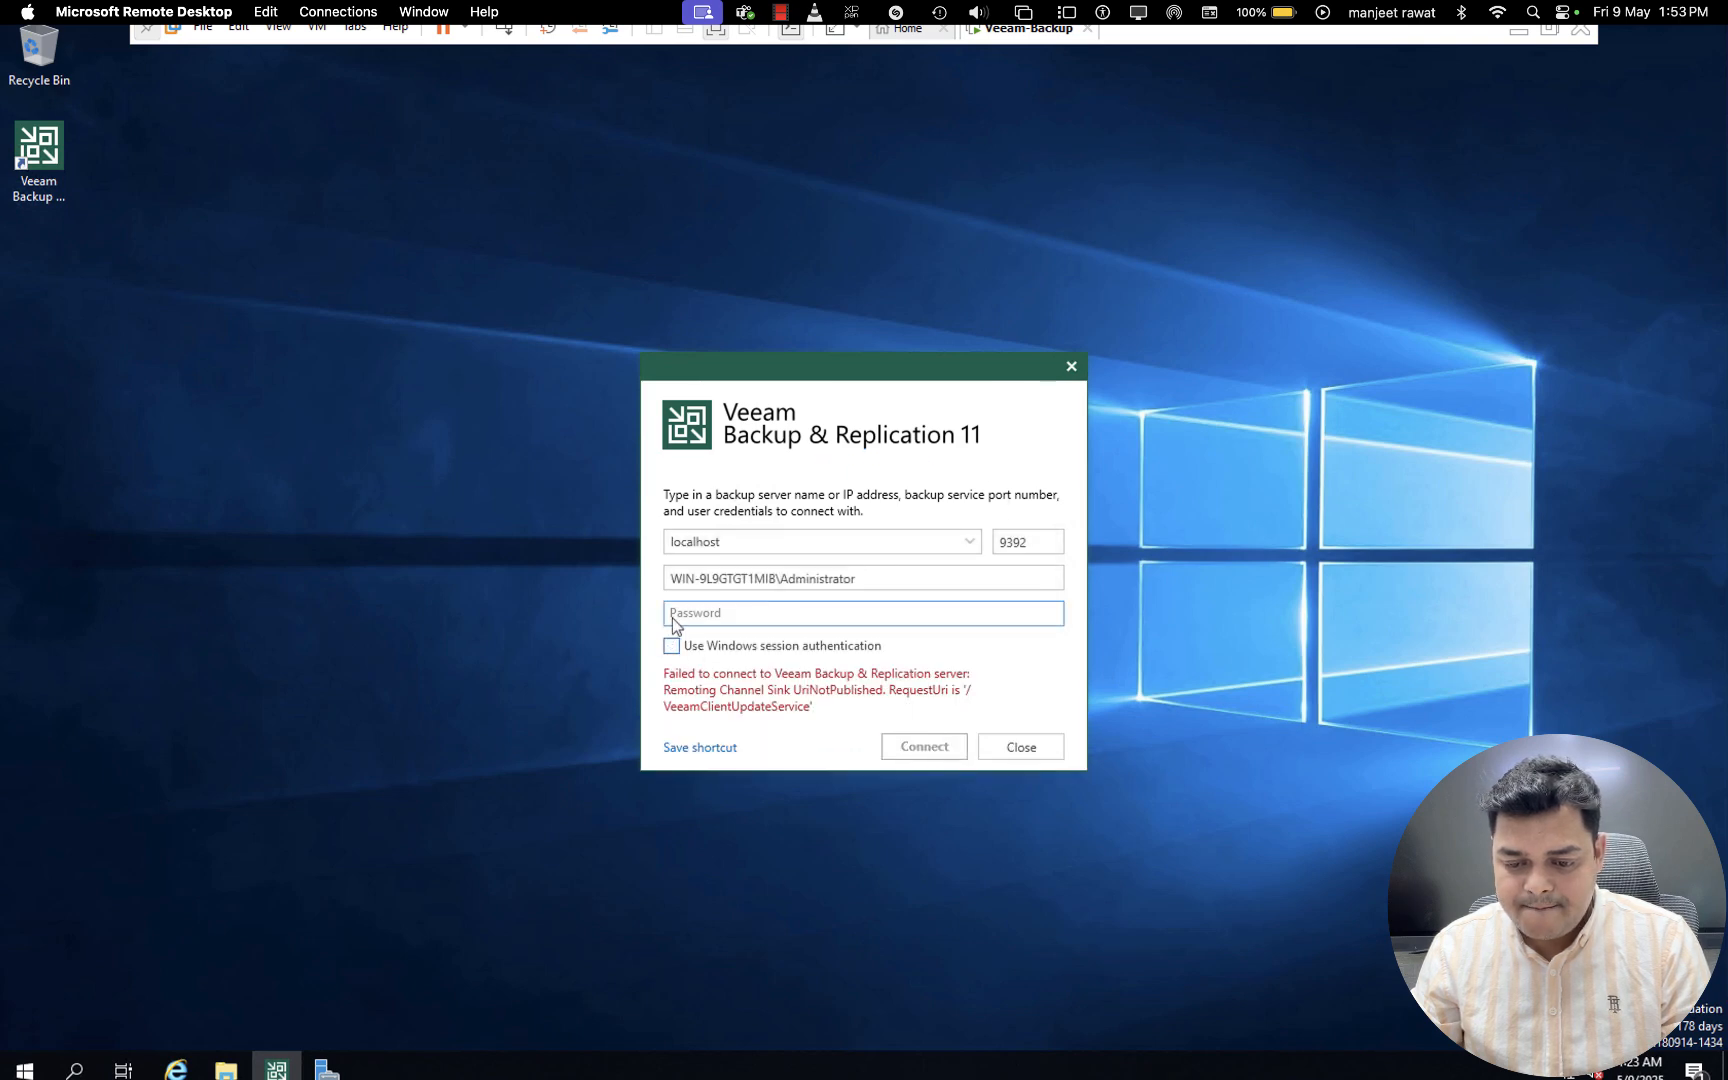
left_click(727, 617)
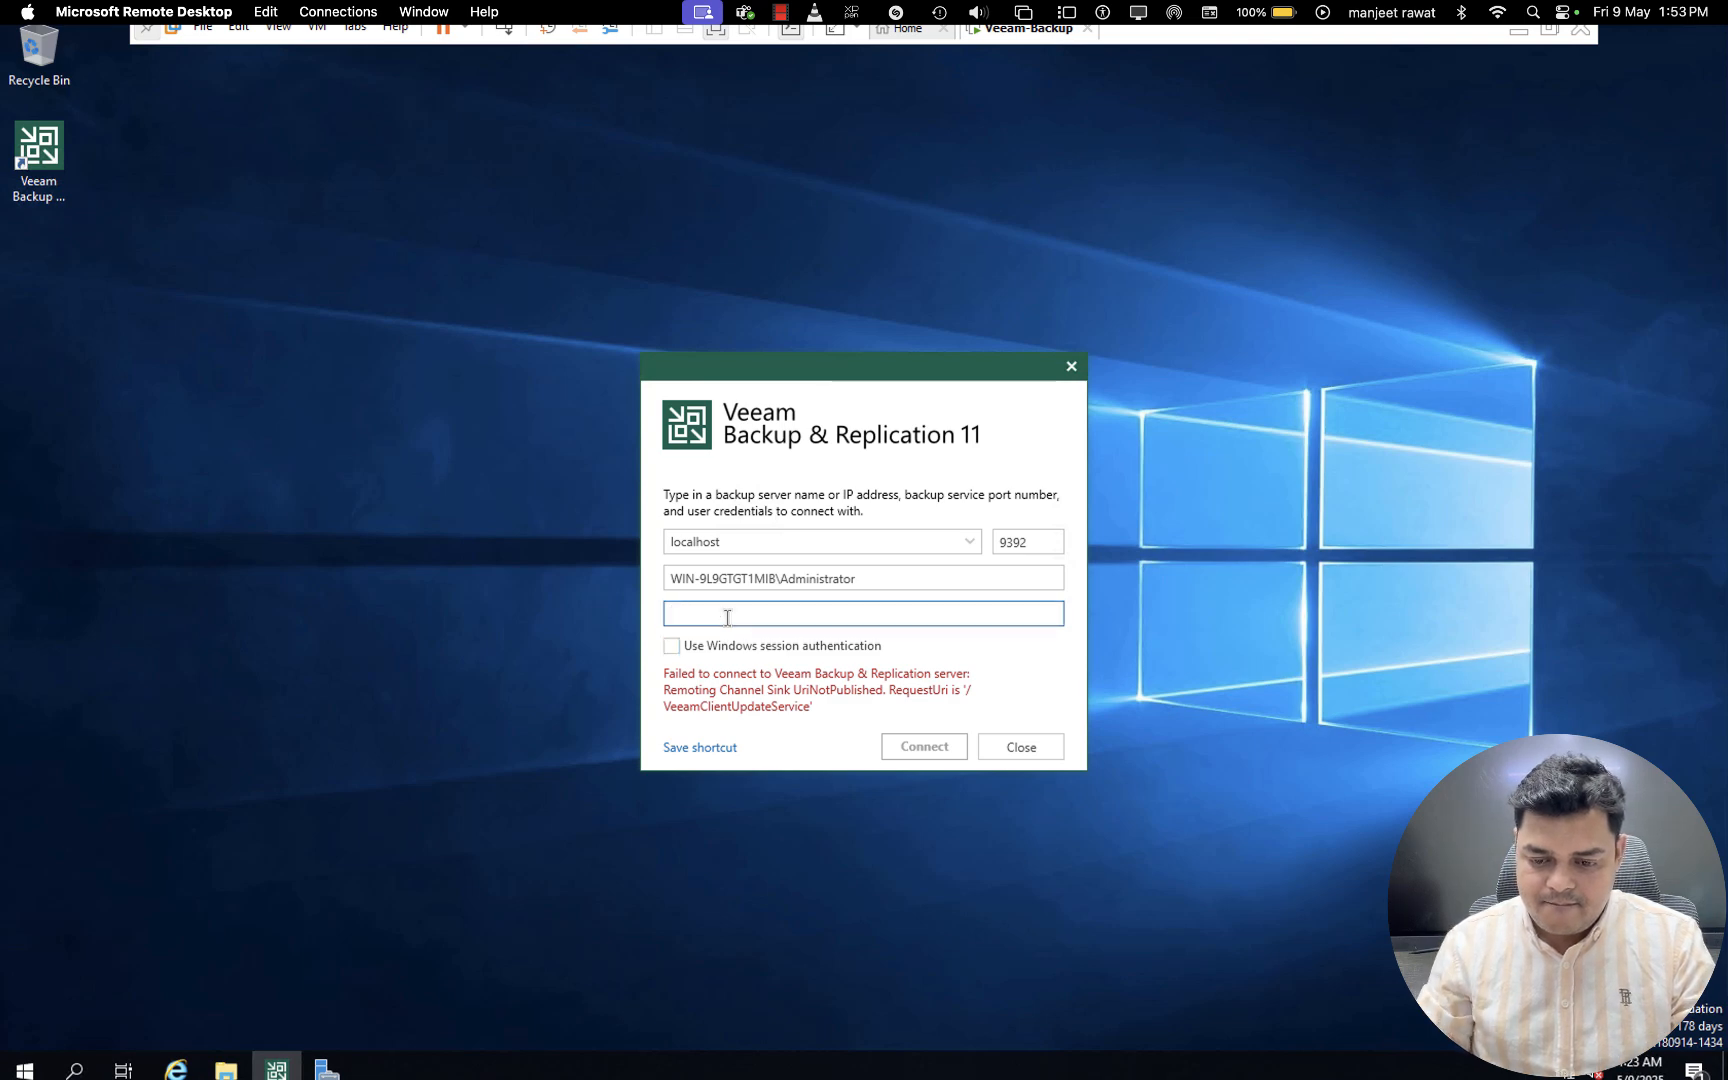
type("a*******")
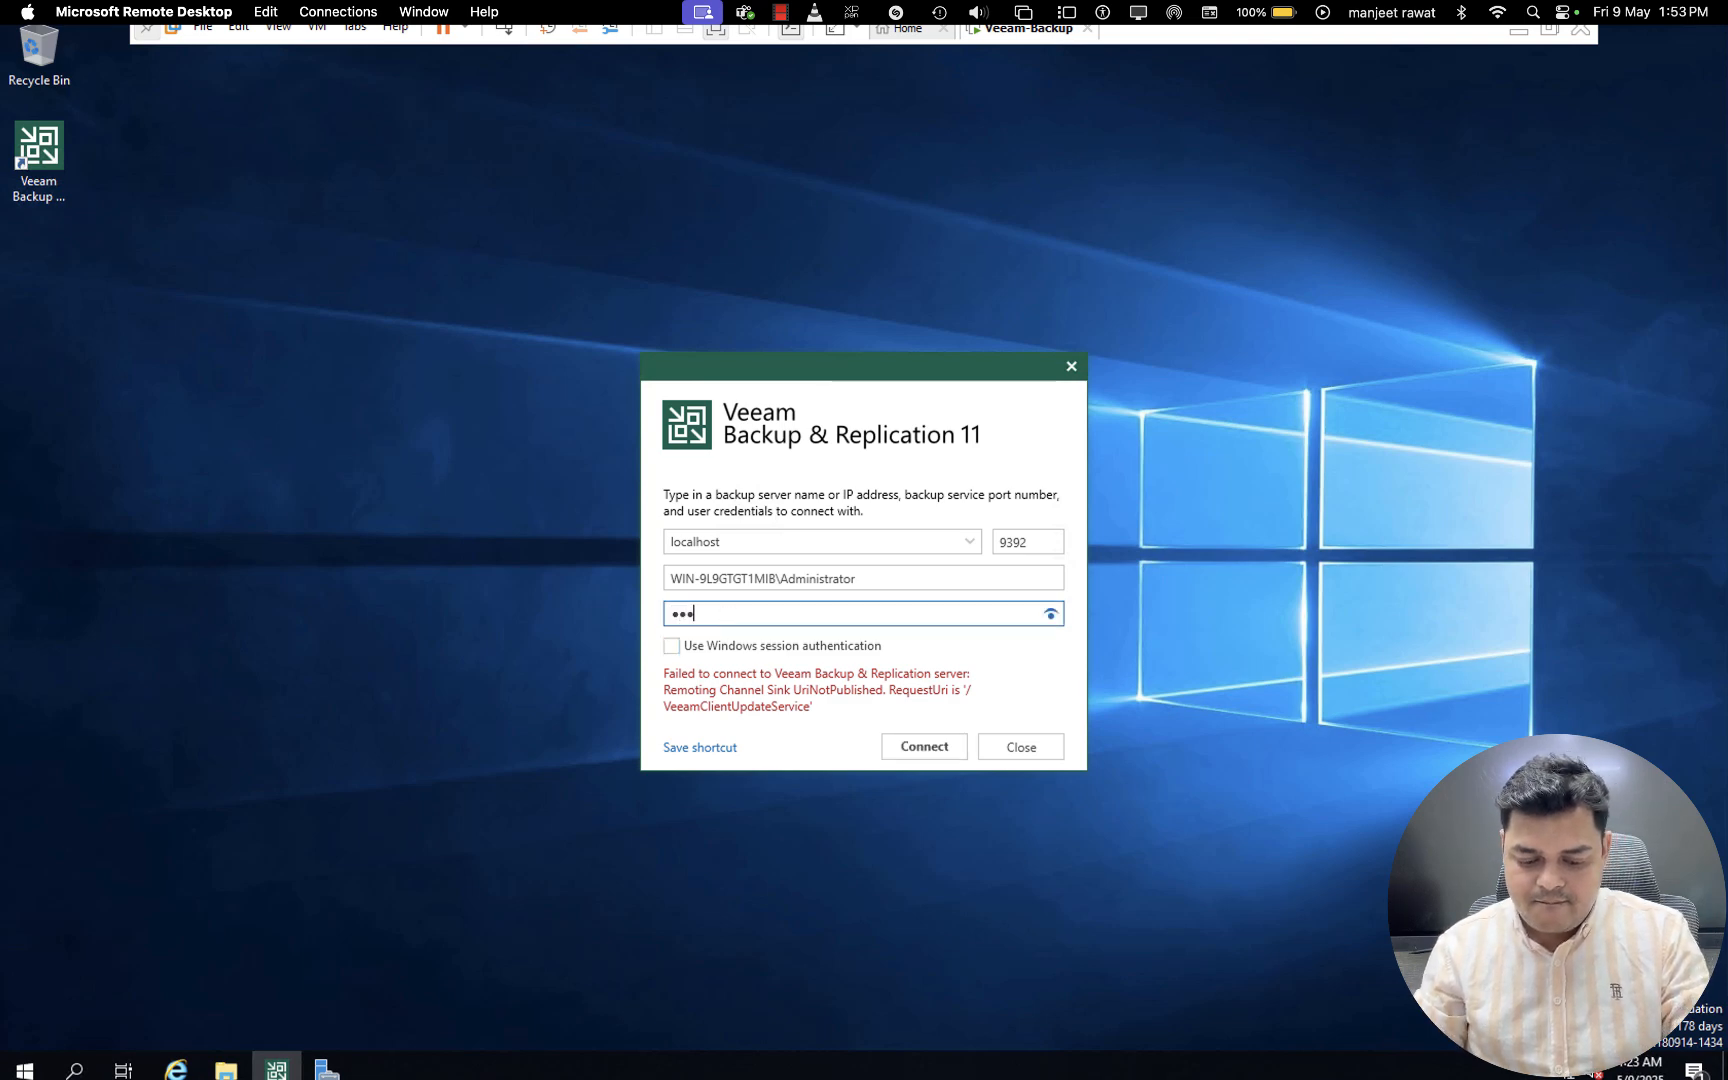
type("*")
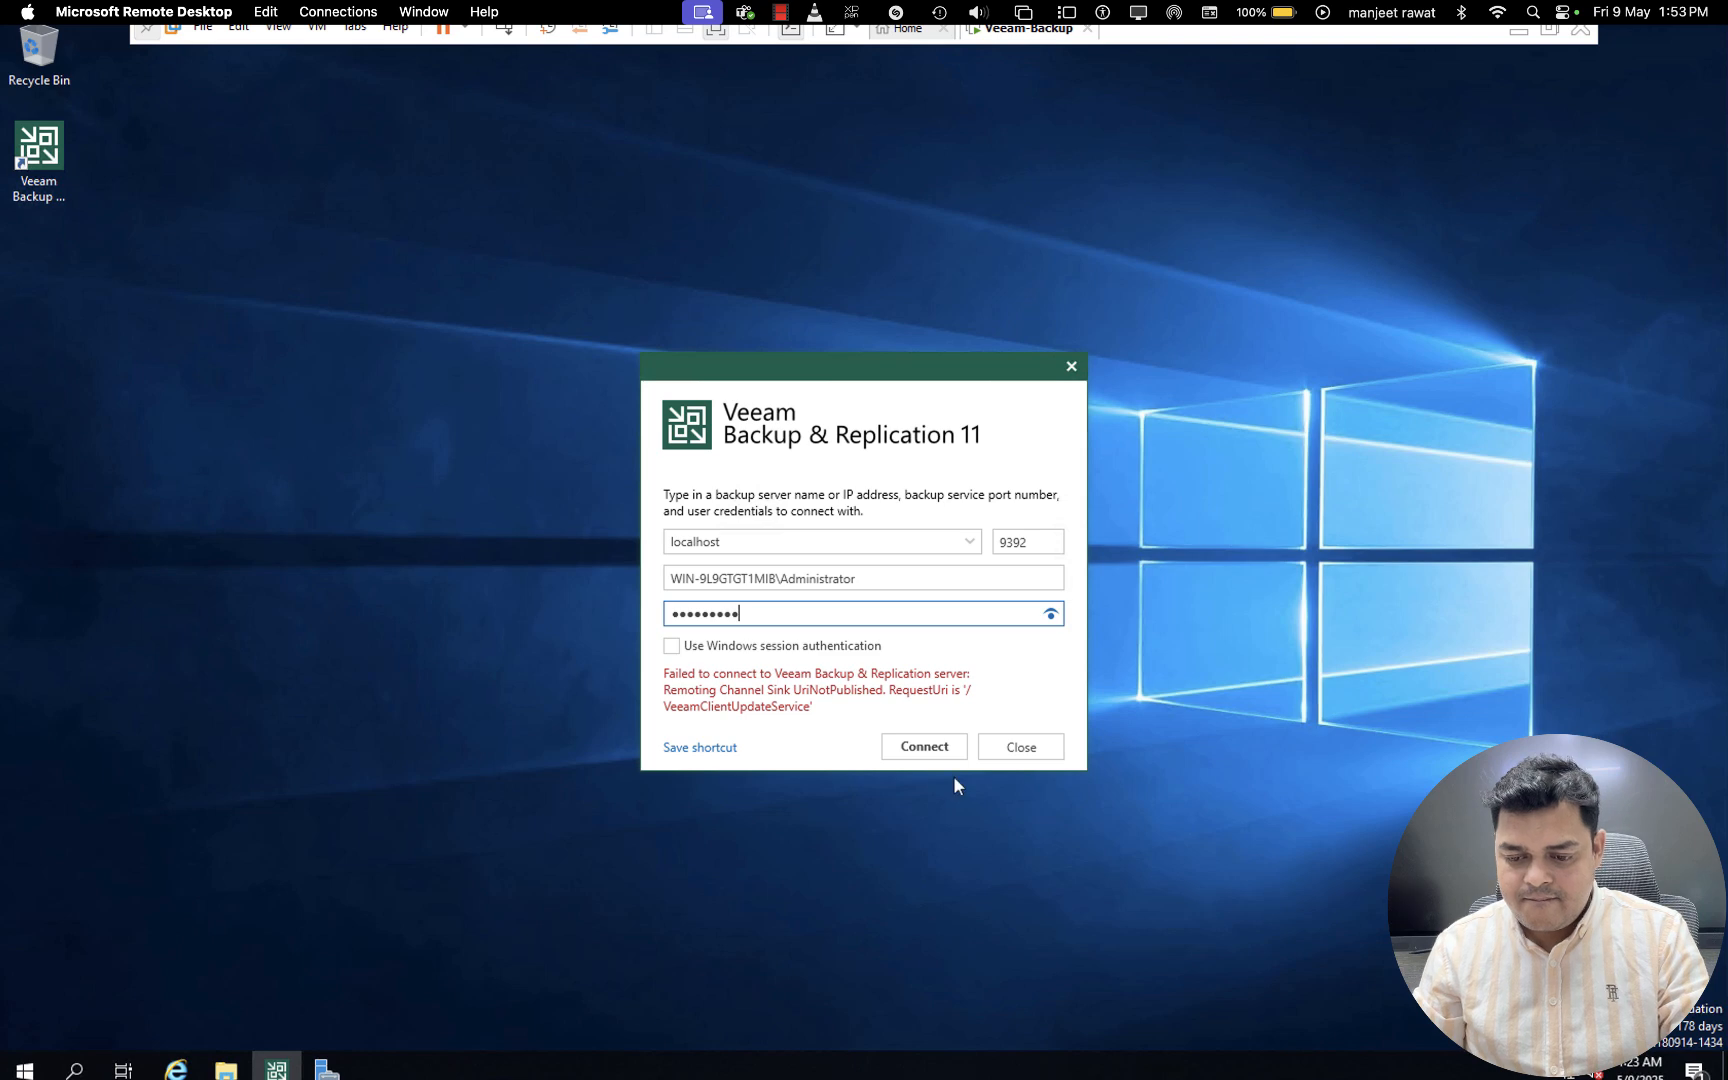
left_click(930, 752)
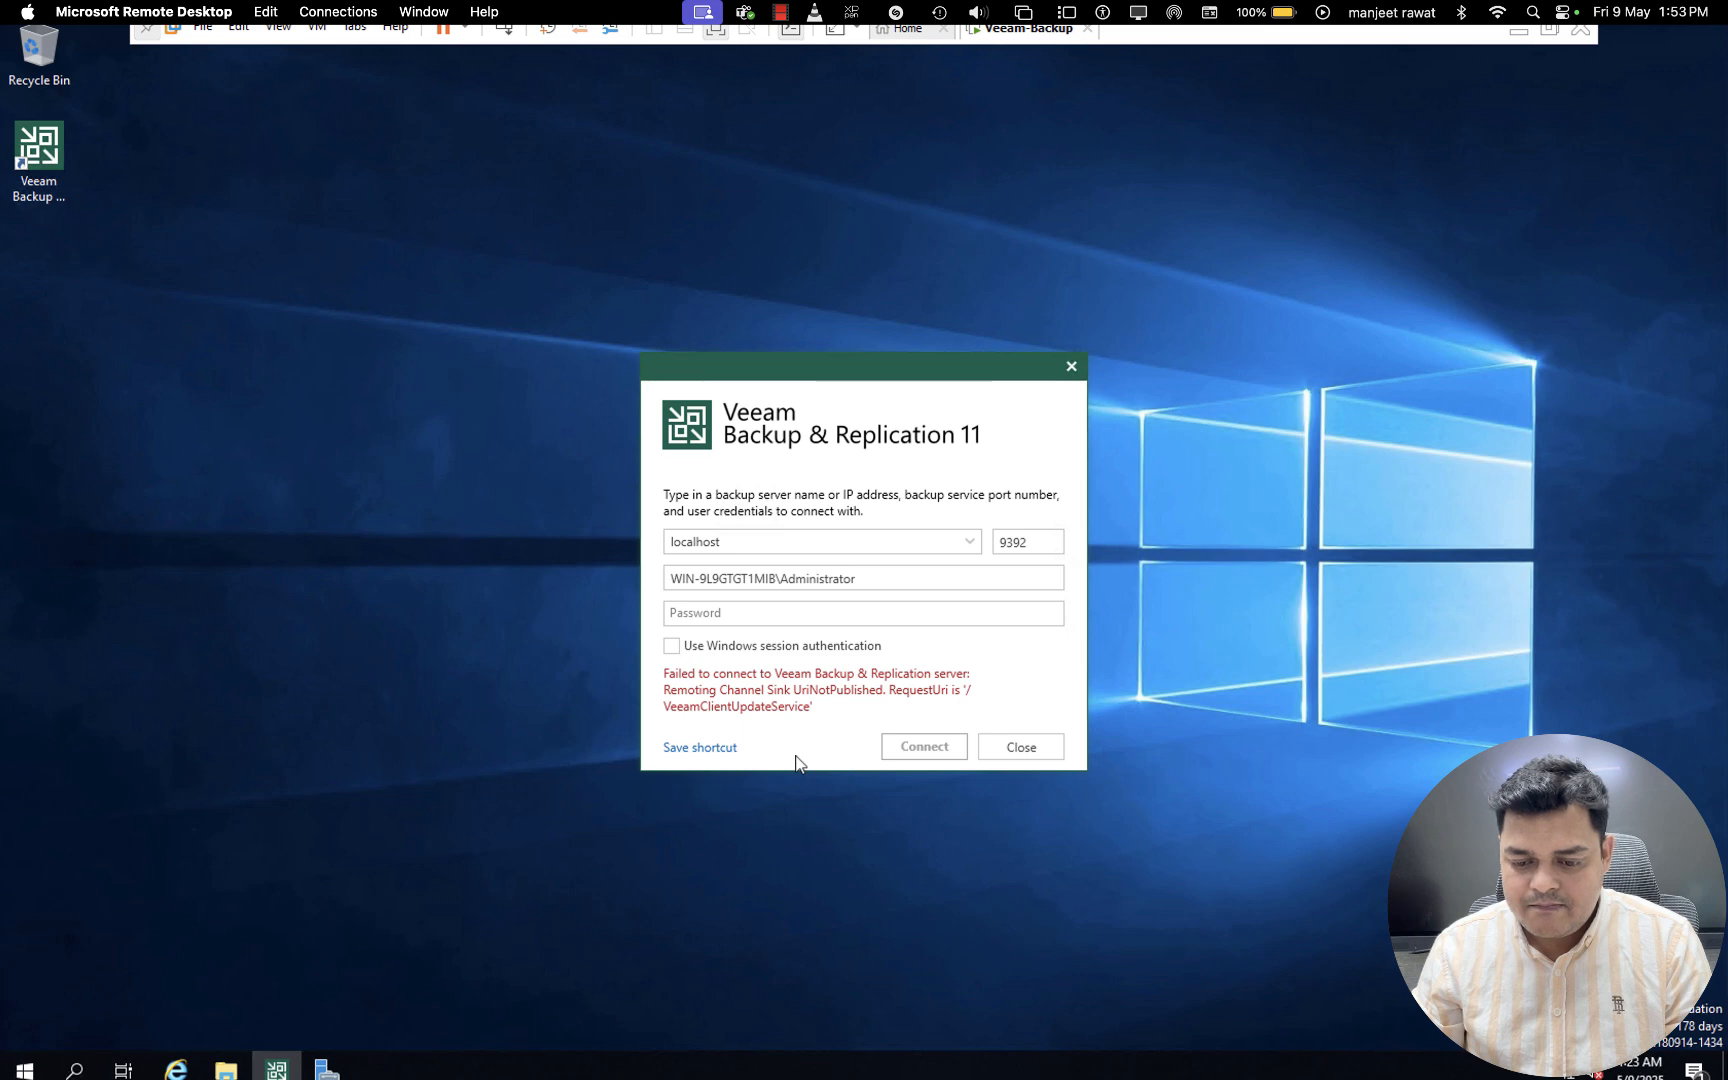
- Turn Windows session authentication back on and try connecting to the backup server again
left_click(671, 646)
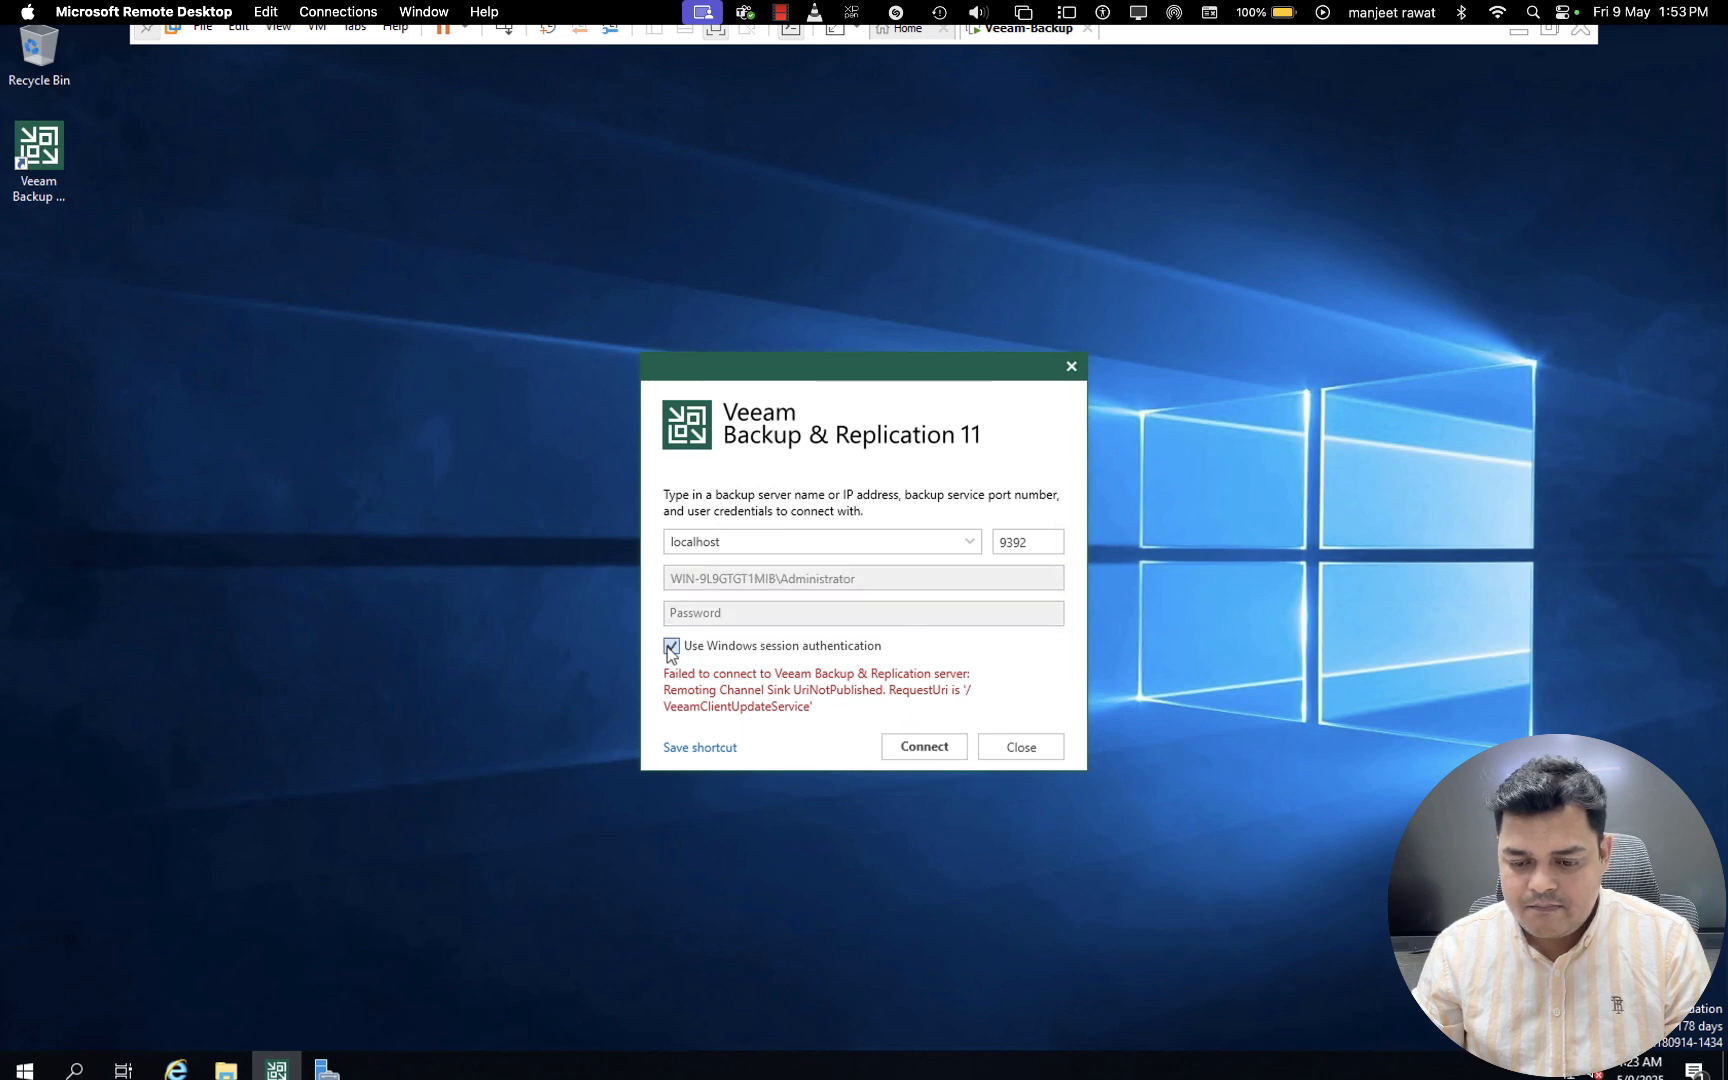
left_click(945, 748)
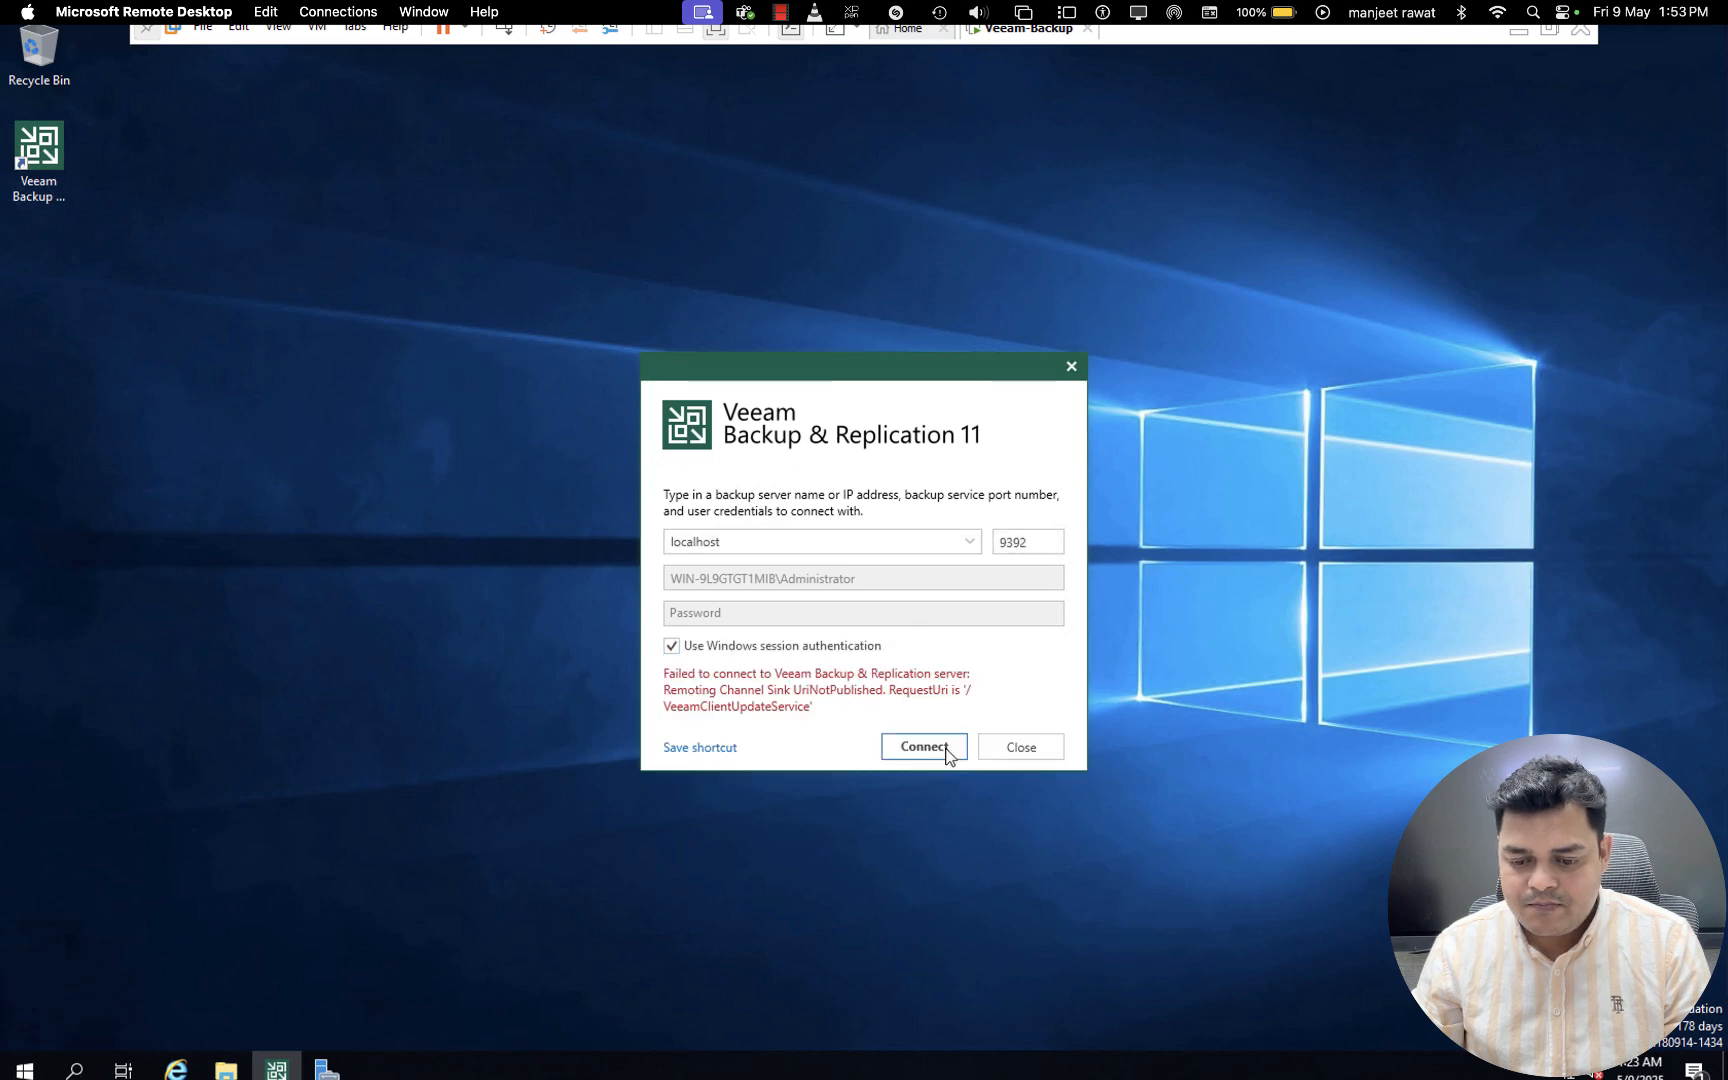
key("ctrl+Left")
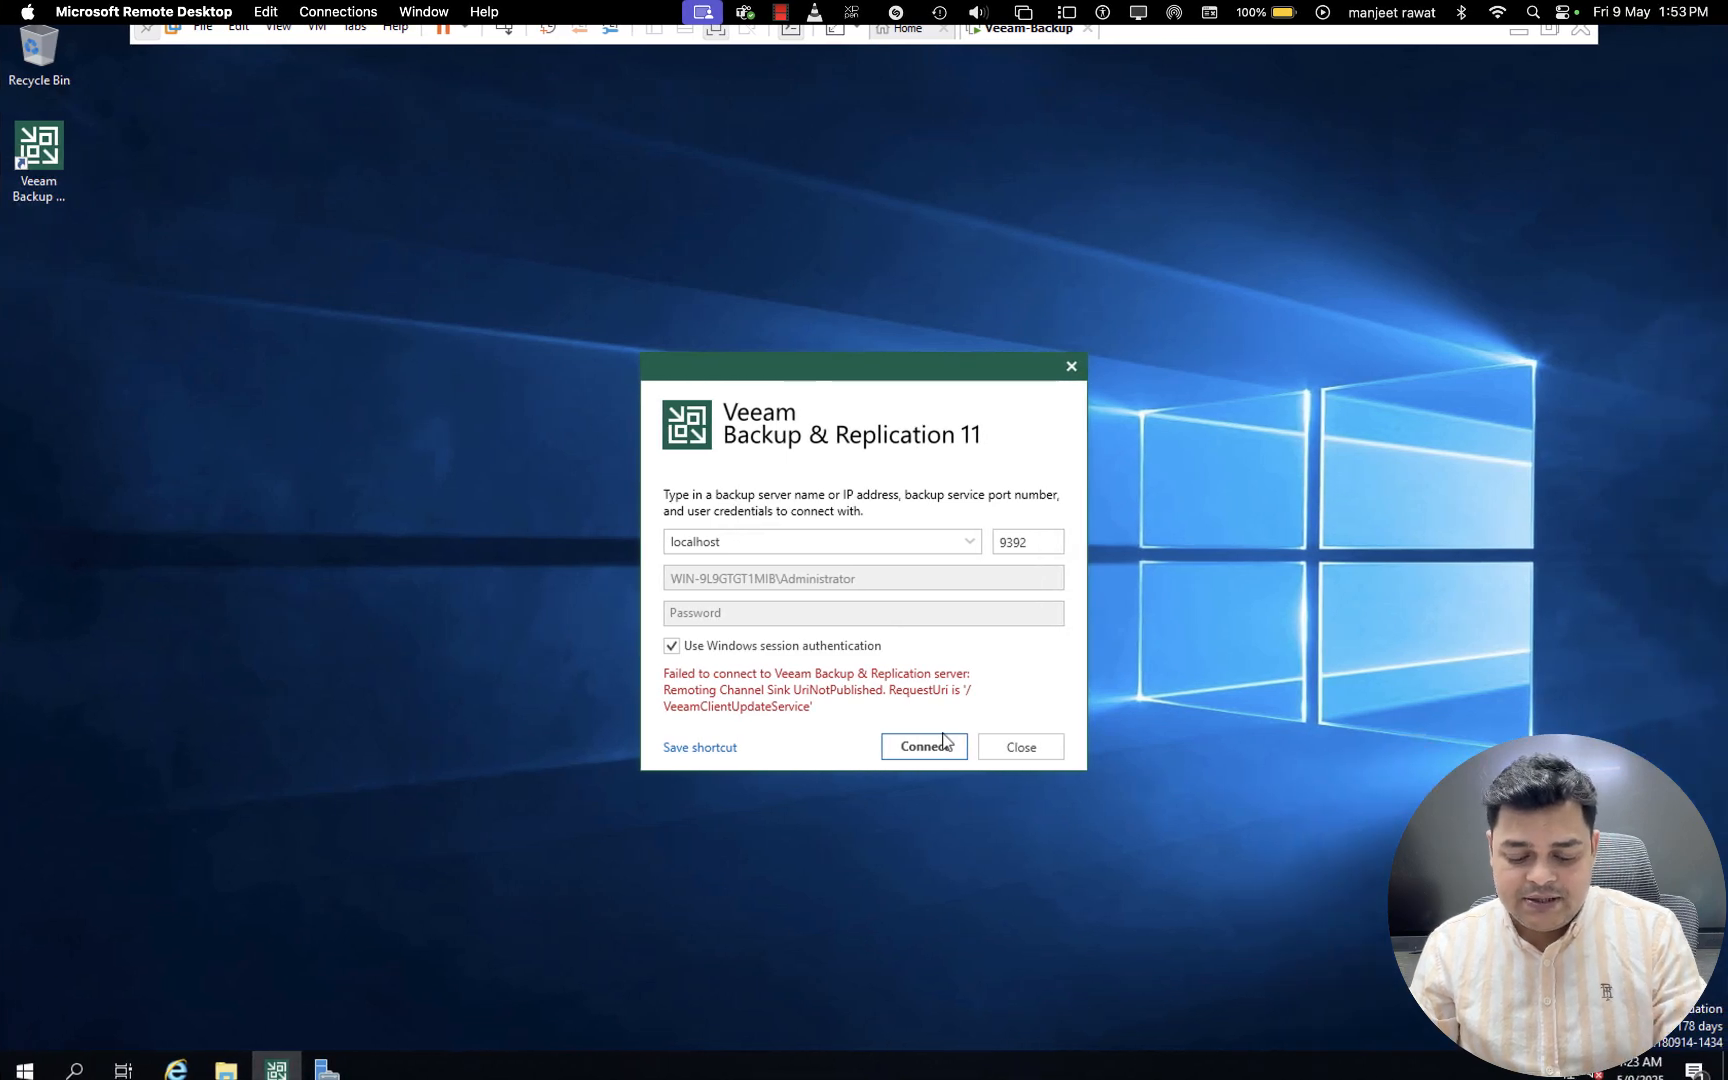
- Open the Windows Services console by running services.msc
key("super+r")
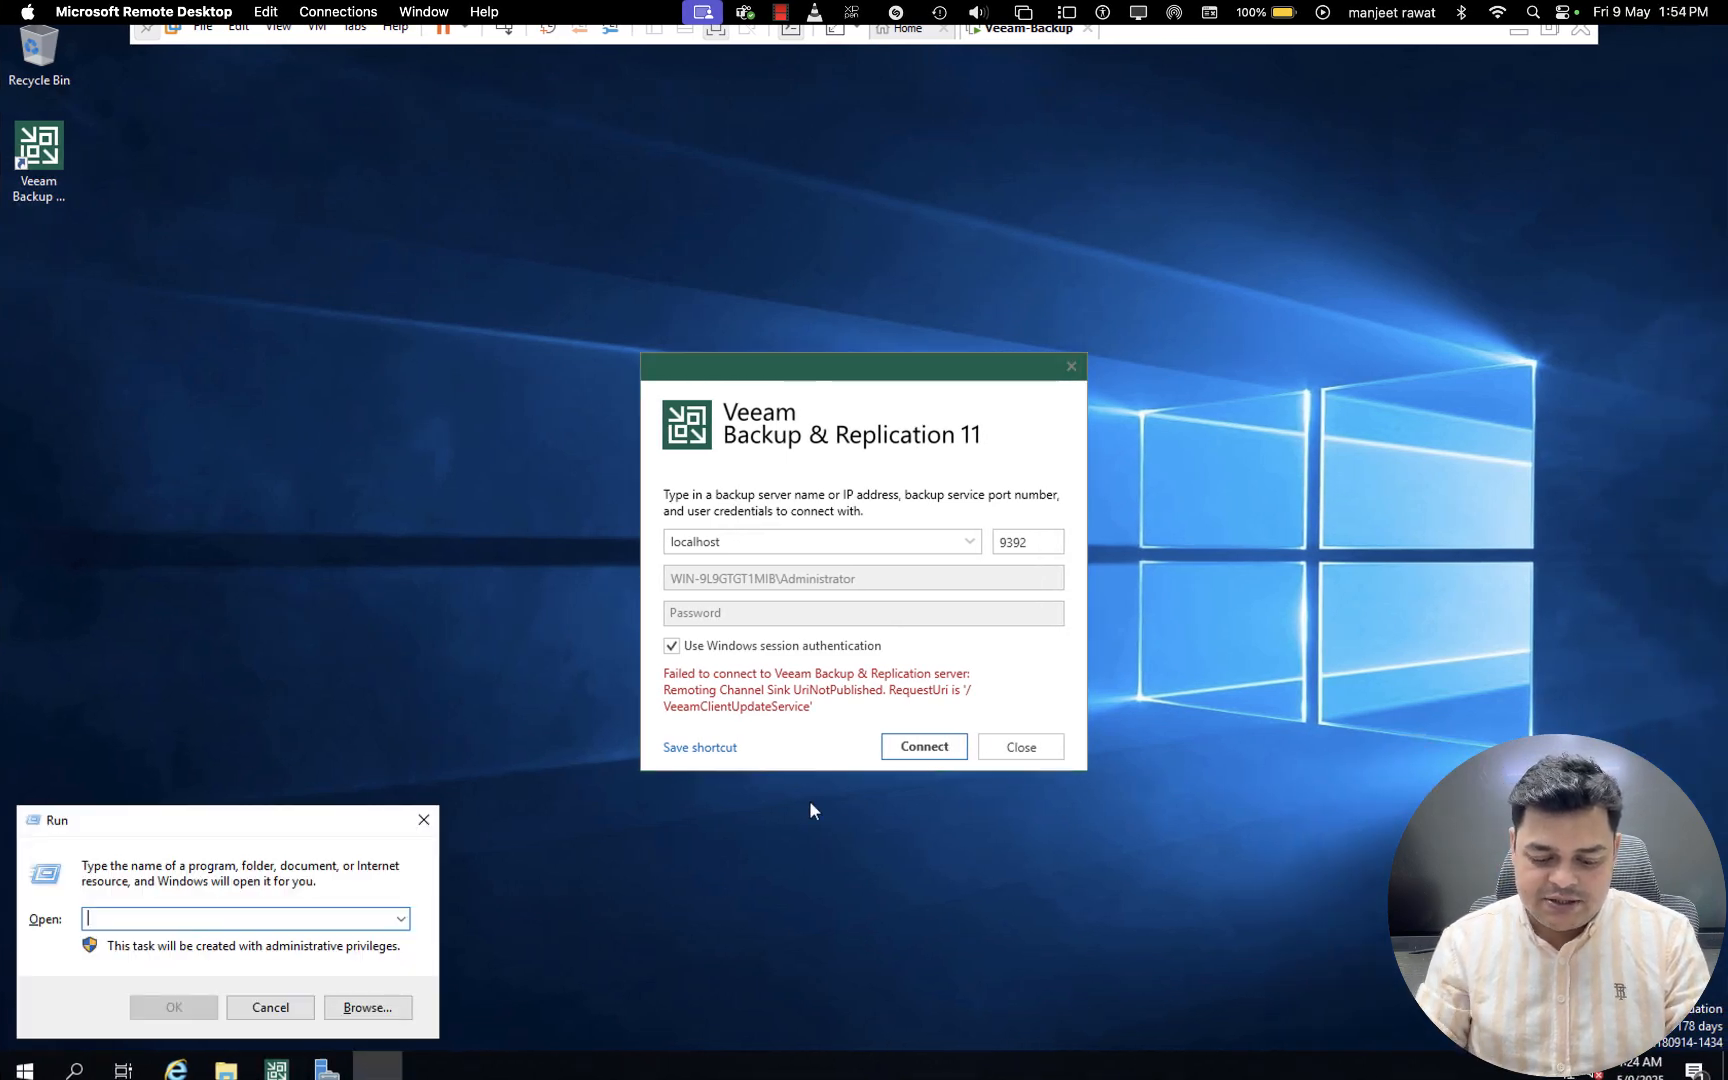
type("servi")
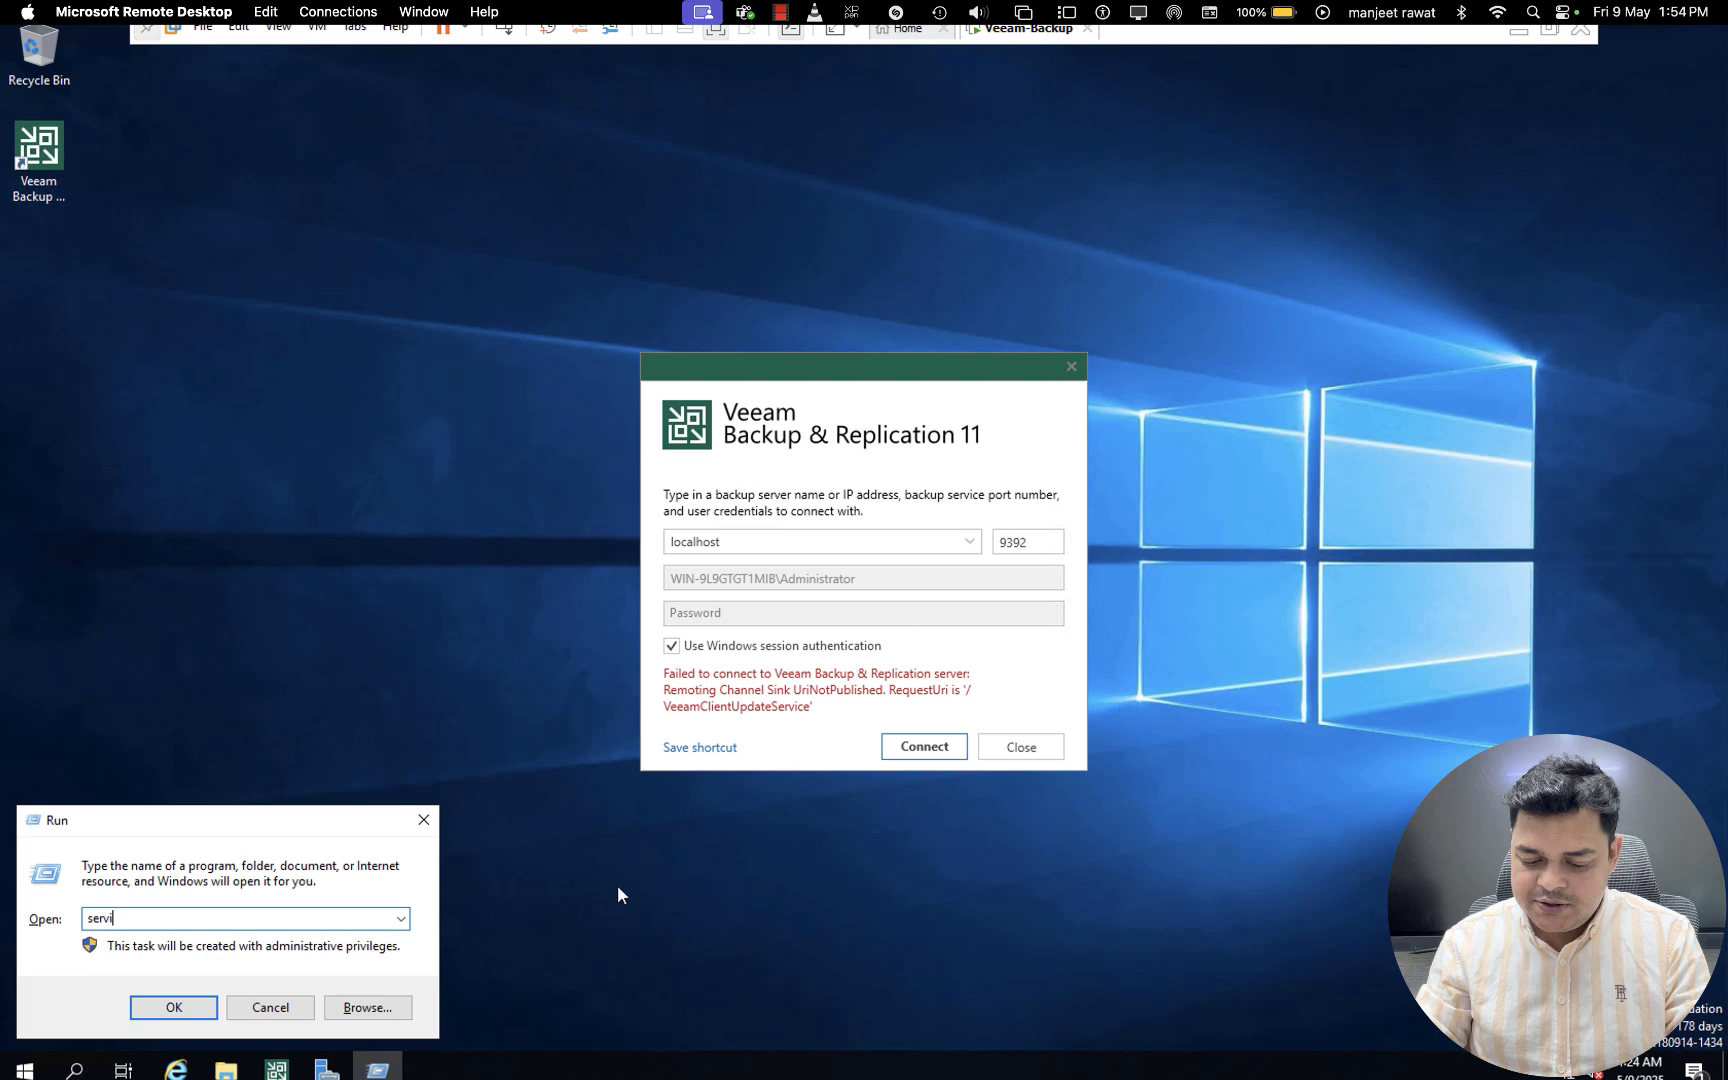
type("ces.msc")
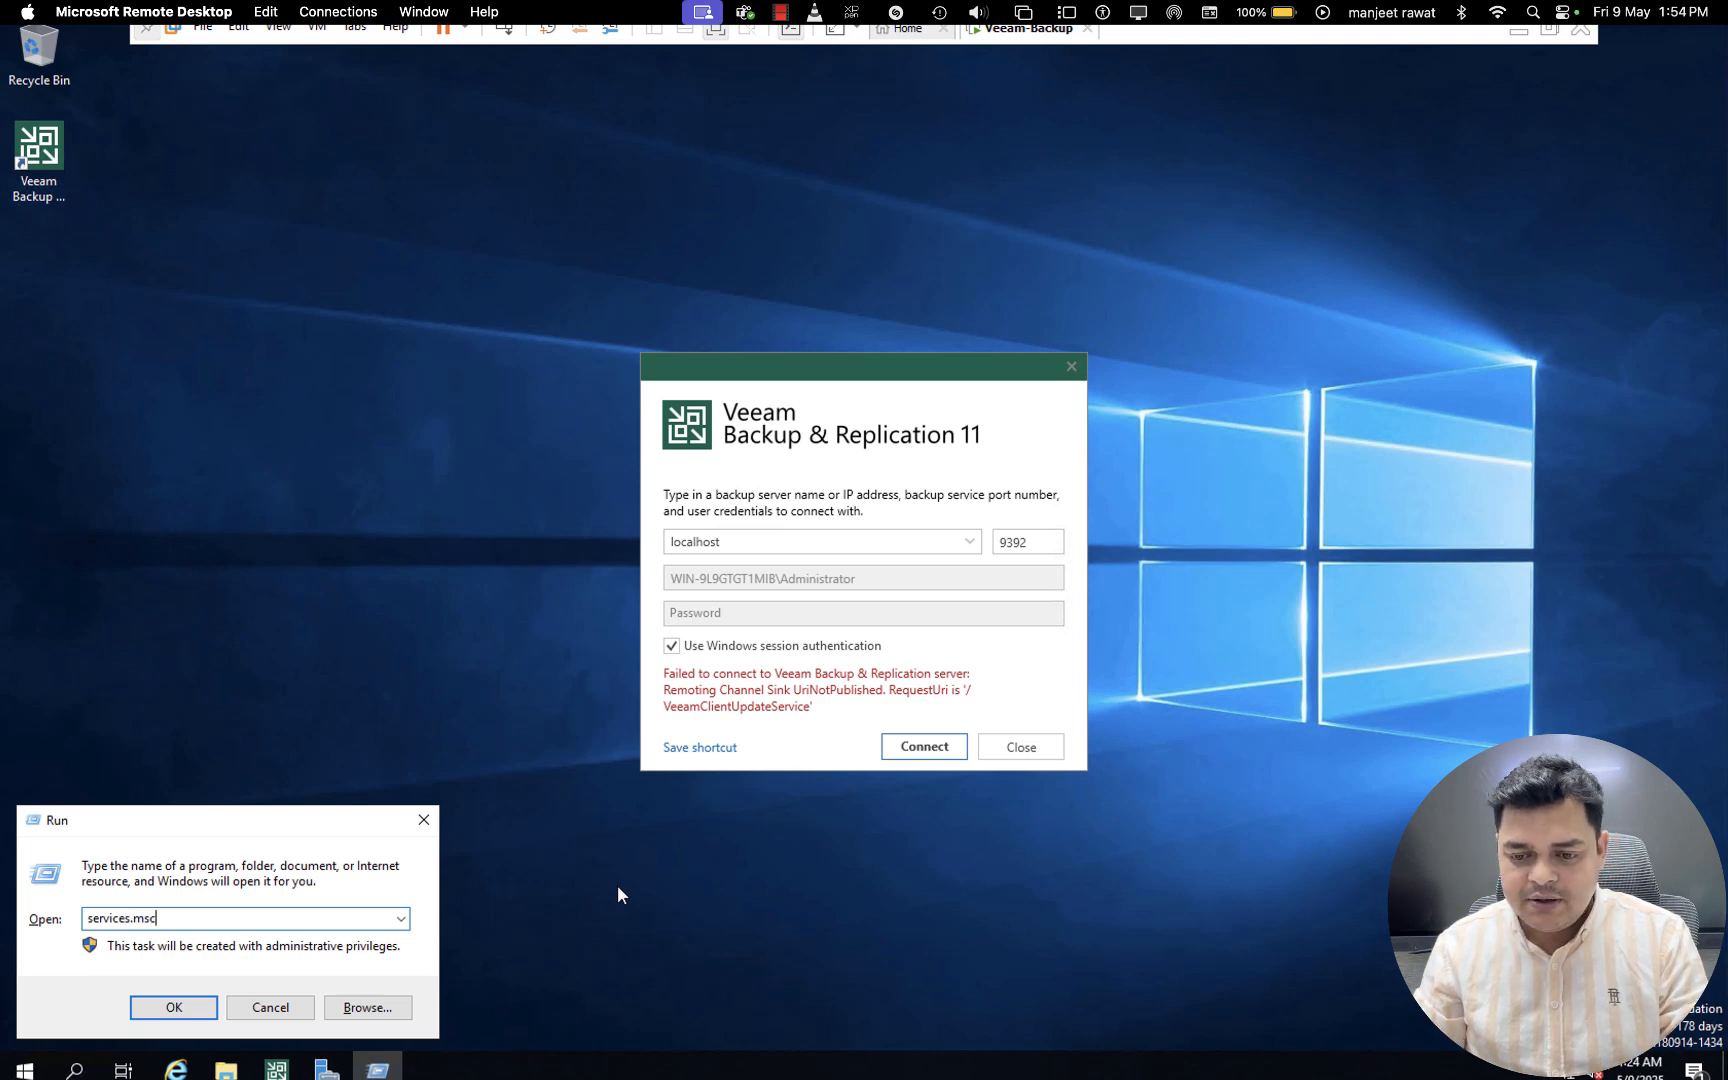
key("Return")
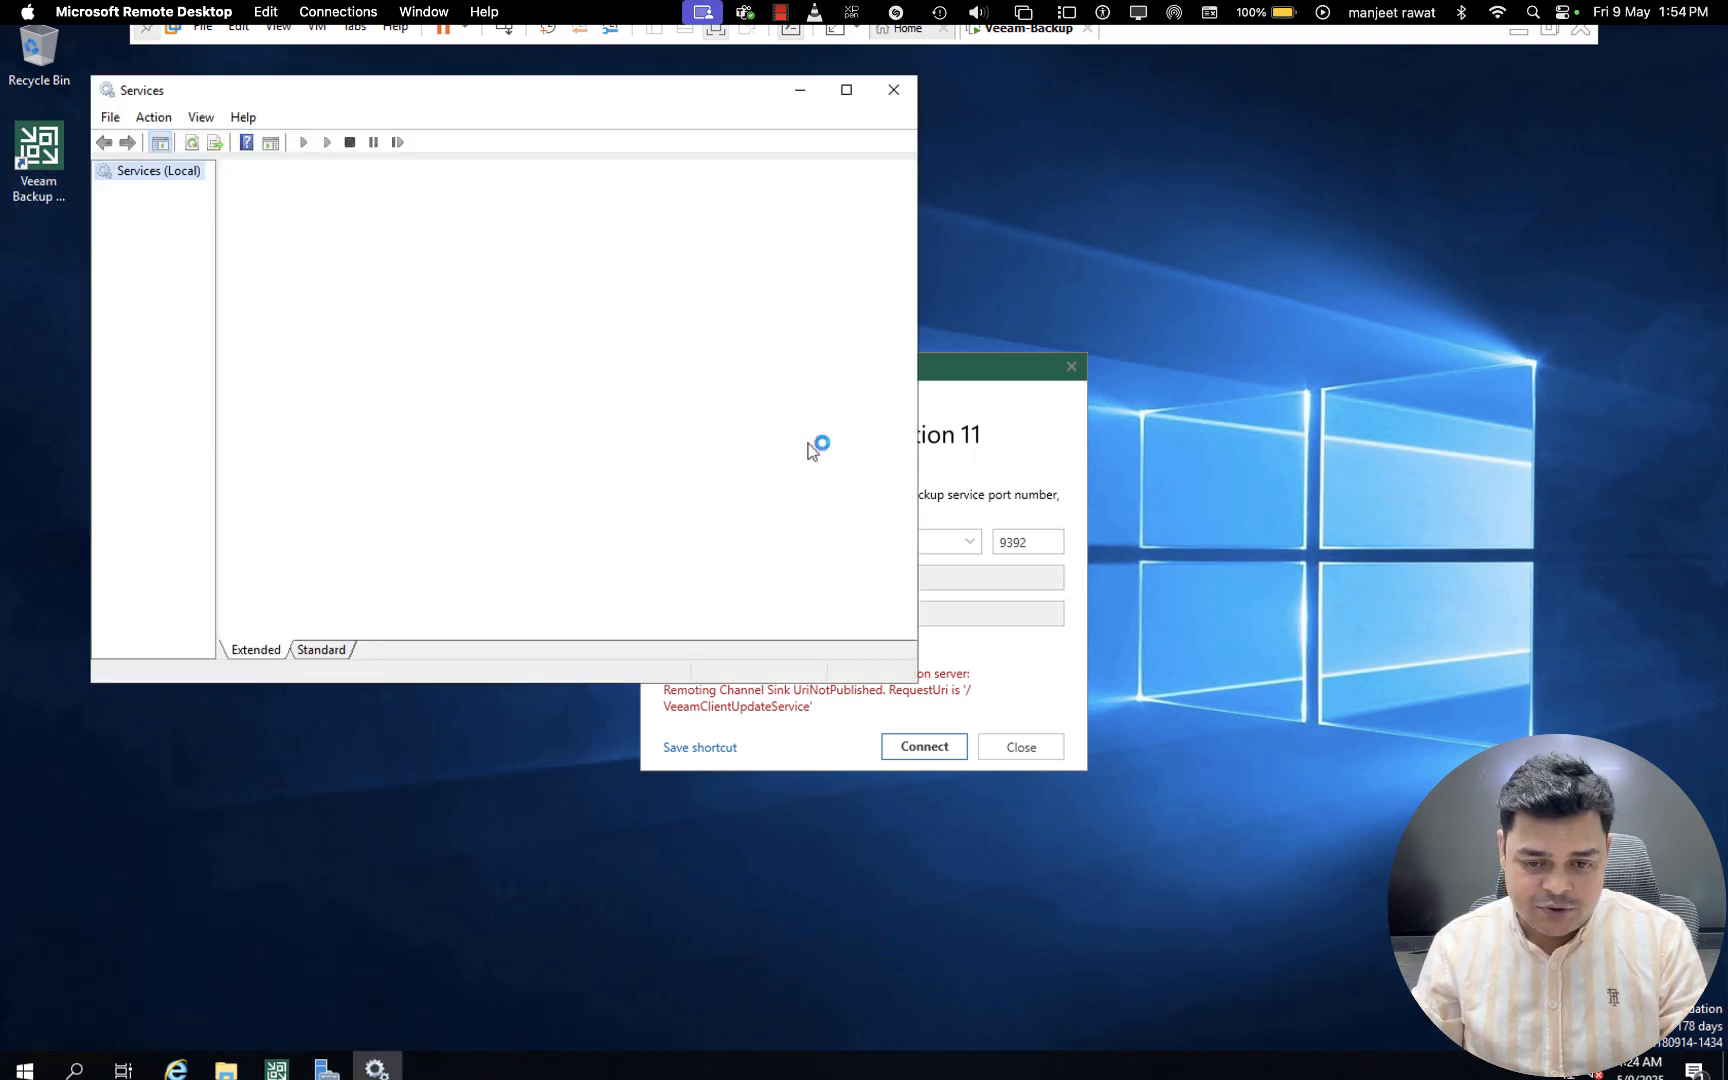
- Jump to the Veeam services in the service list and maximize the Services window
left_click(500, 339)
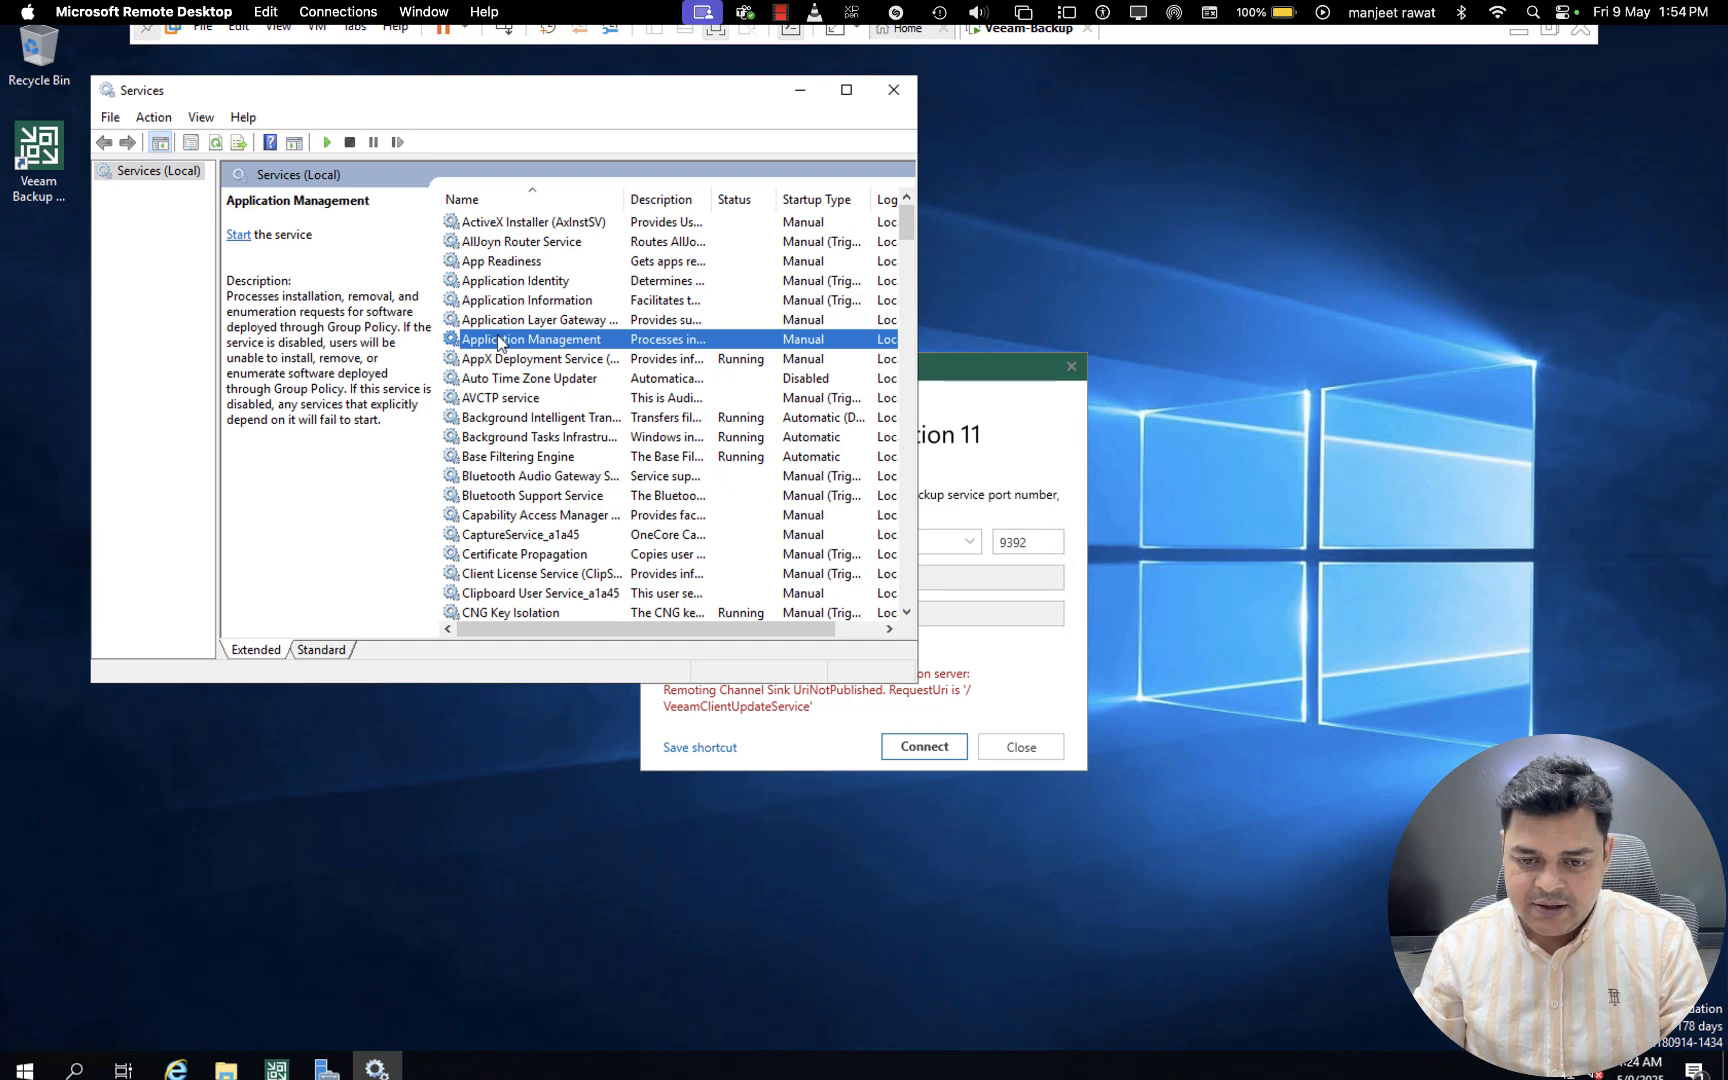
key("v")
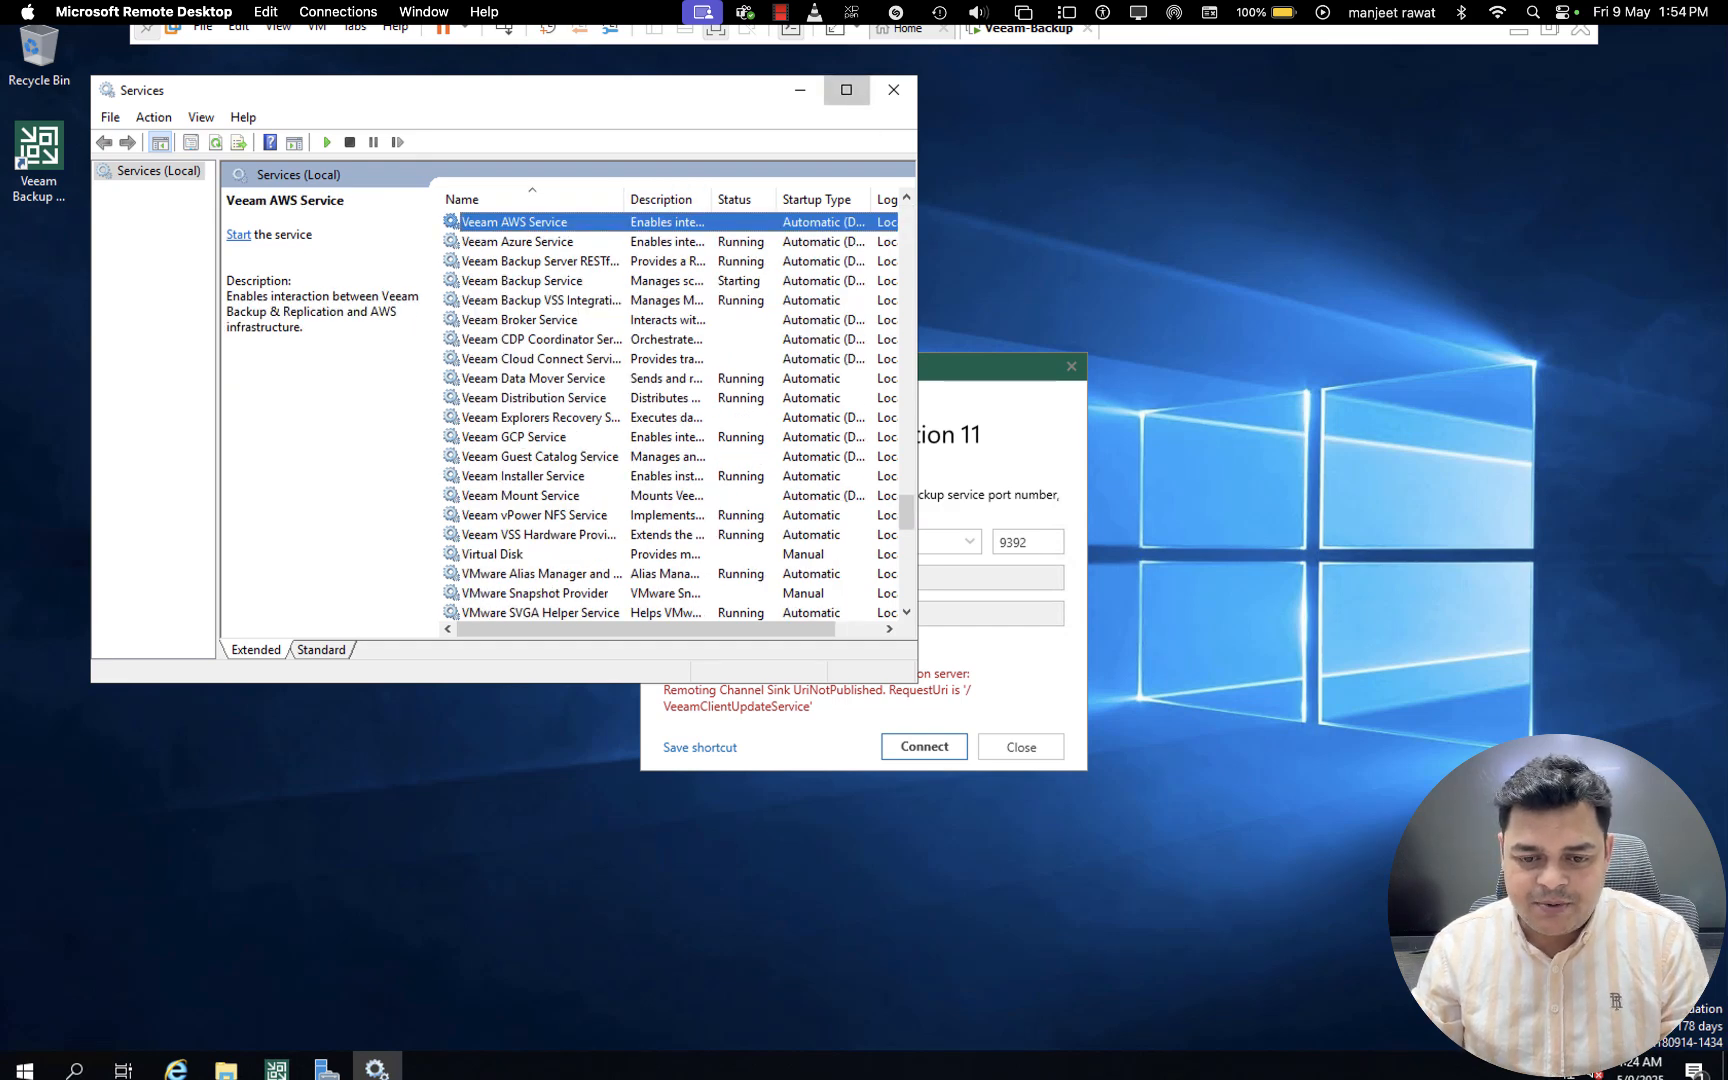
left_click(846, 90)
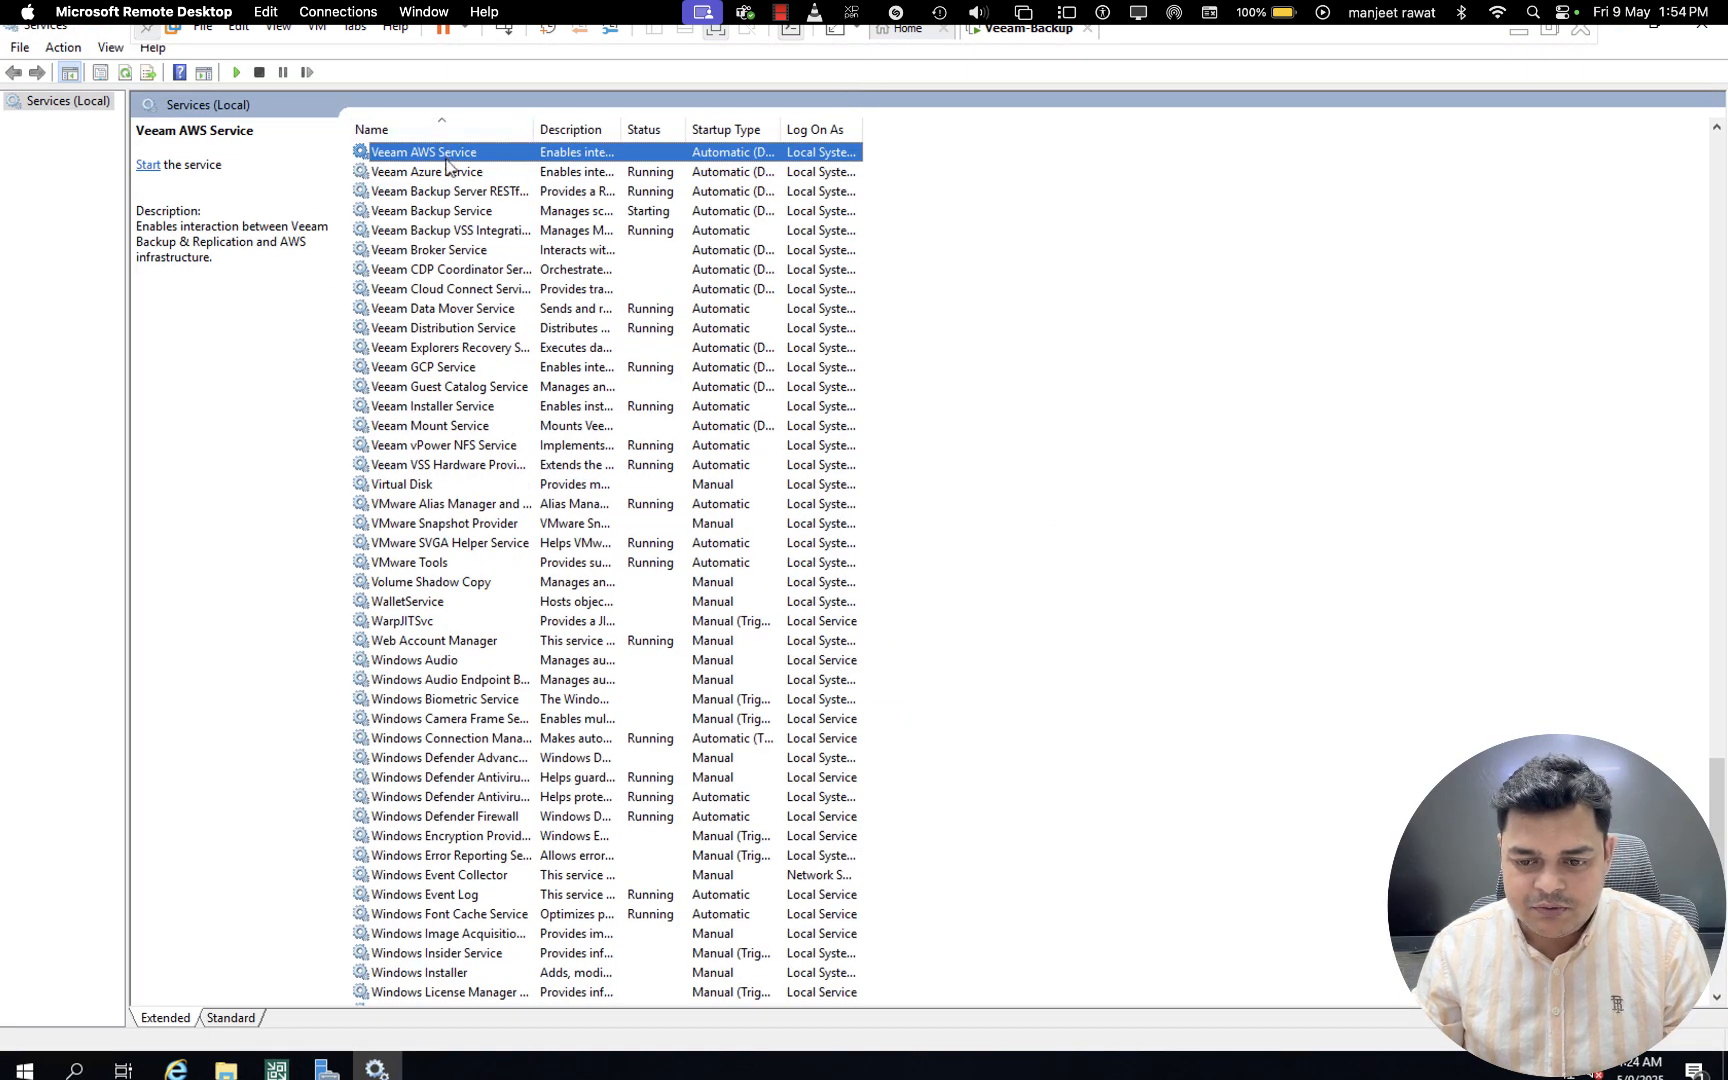
- Start the Veeam AWS Service and the Veeam Mount Service
right_click(447, 167)
left_click(493, 175)
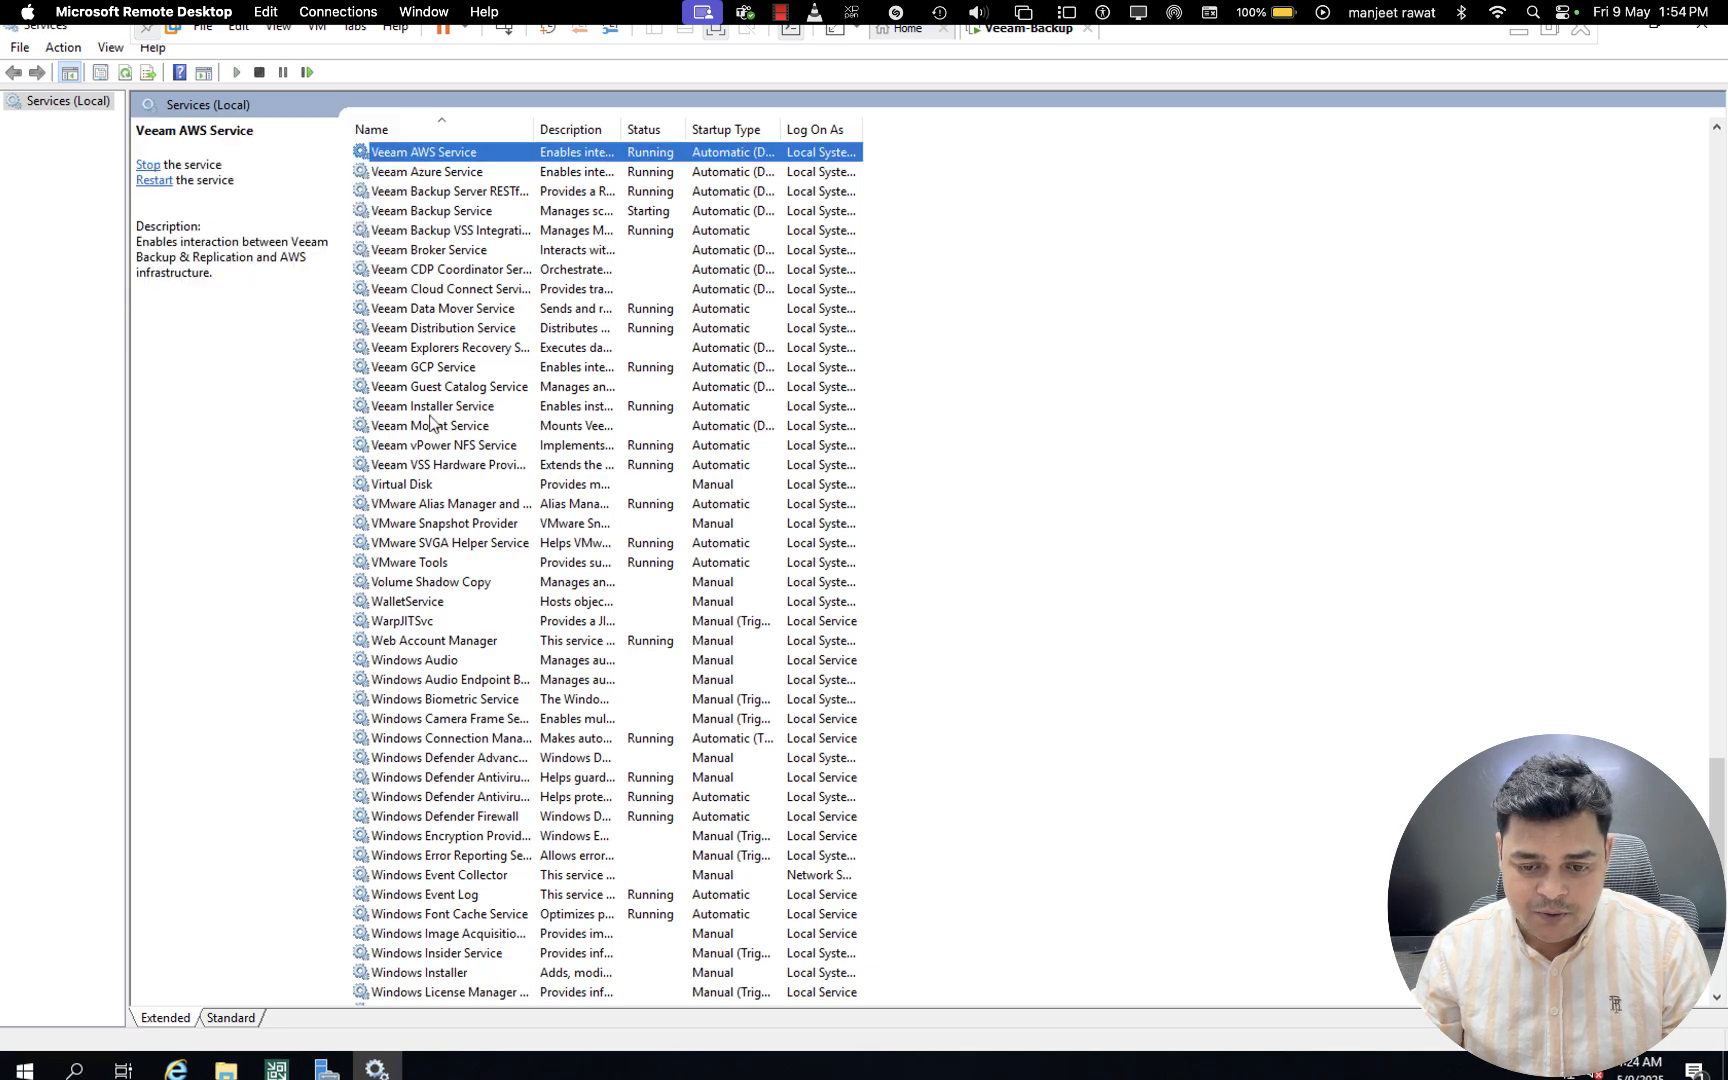
left_click(512, 428)
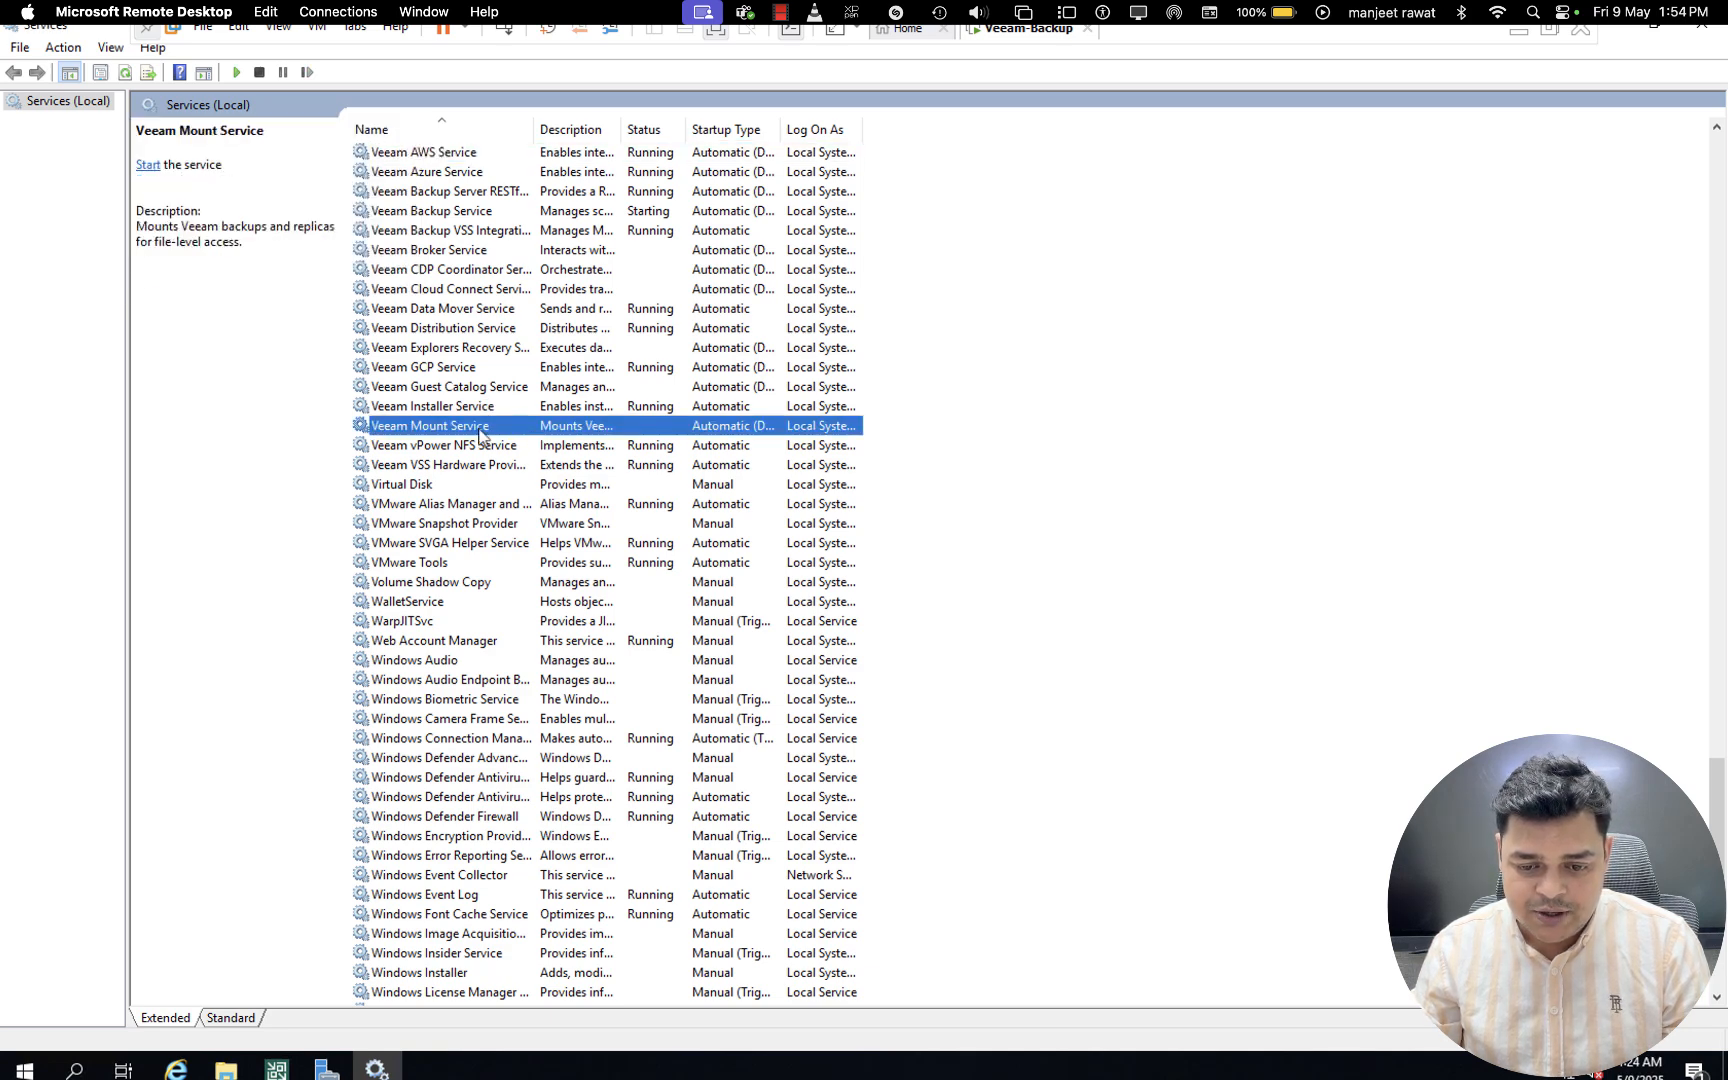
right_click(480, 435)
left_click(535, 447)
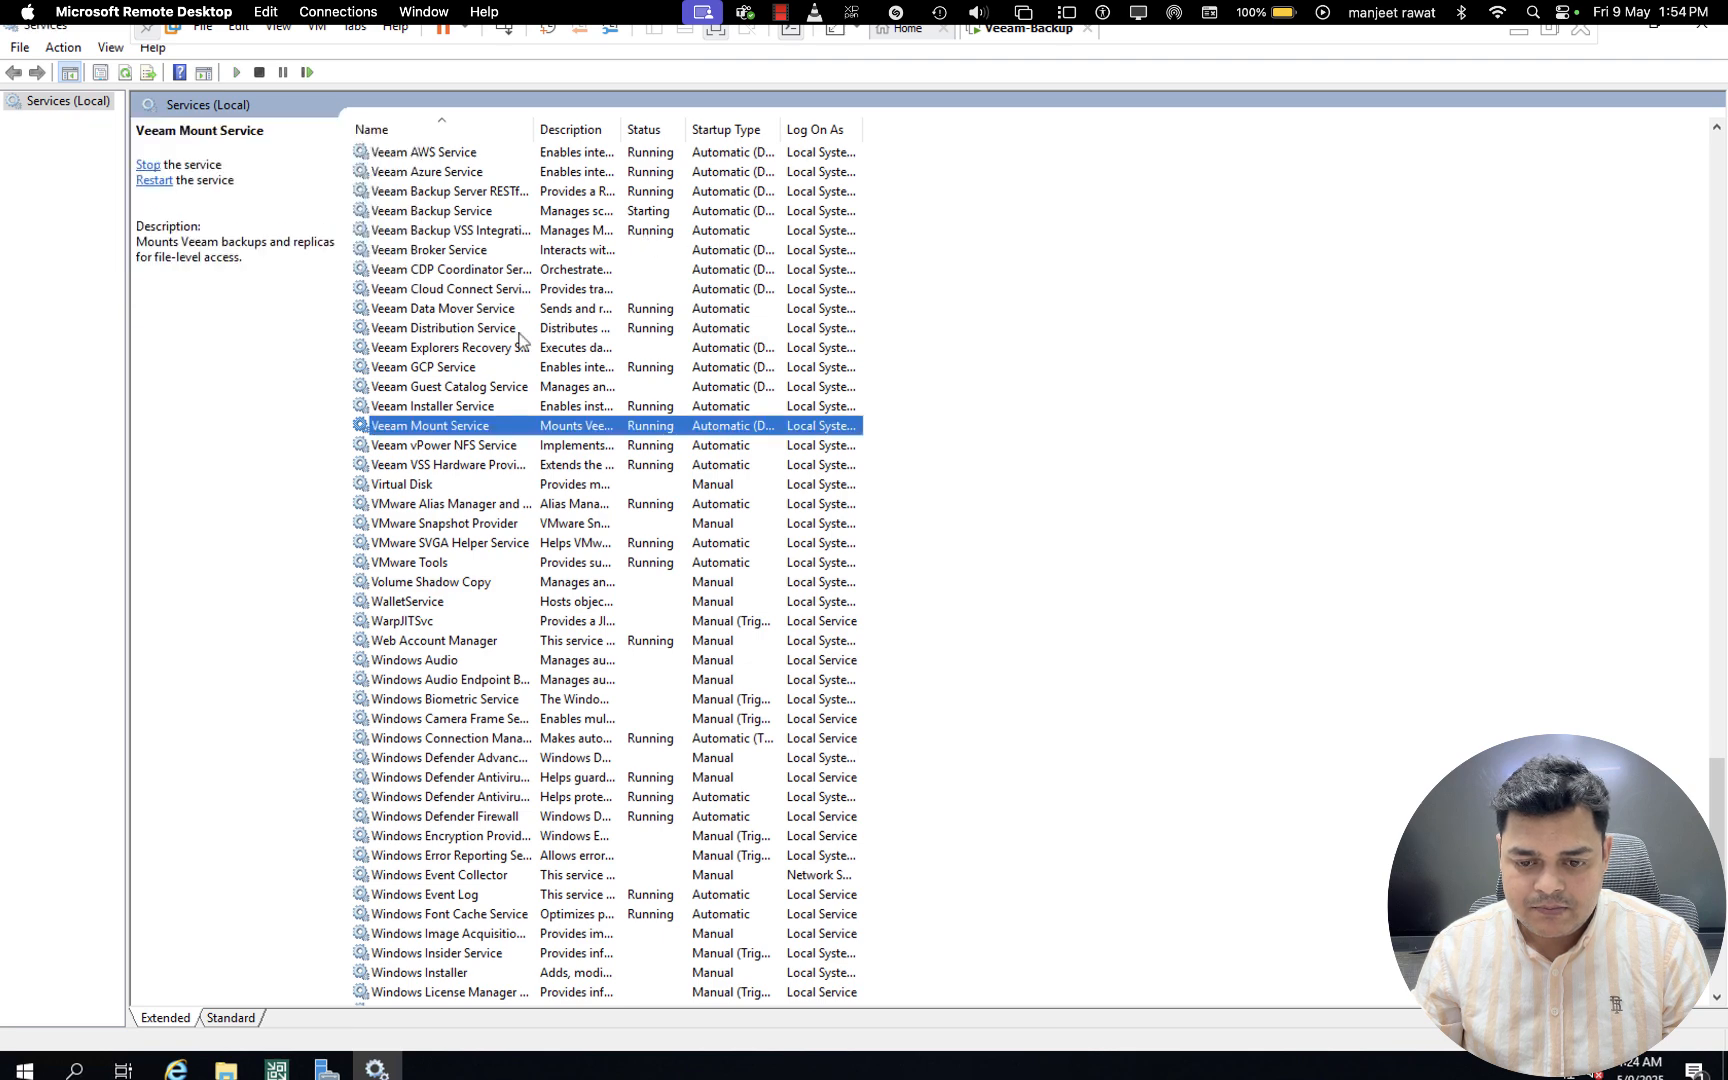
- Start the Veeam Broker Service
left_click(545, 252)
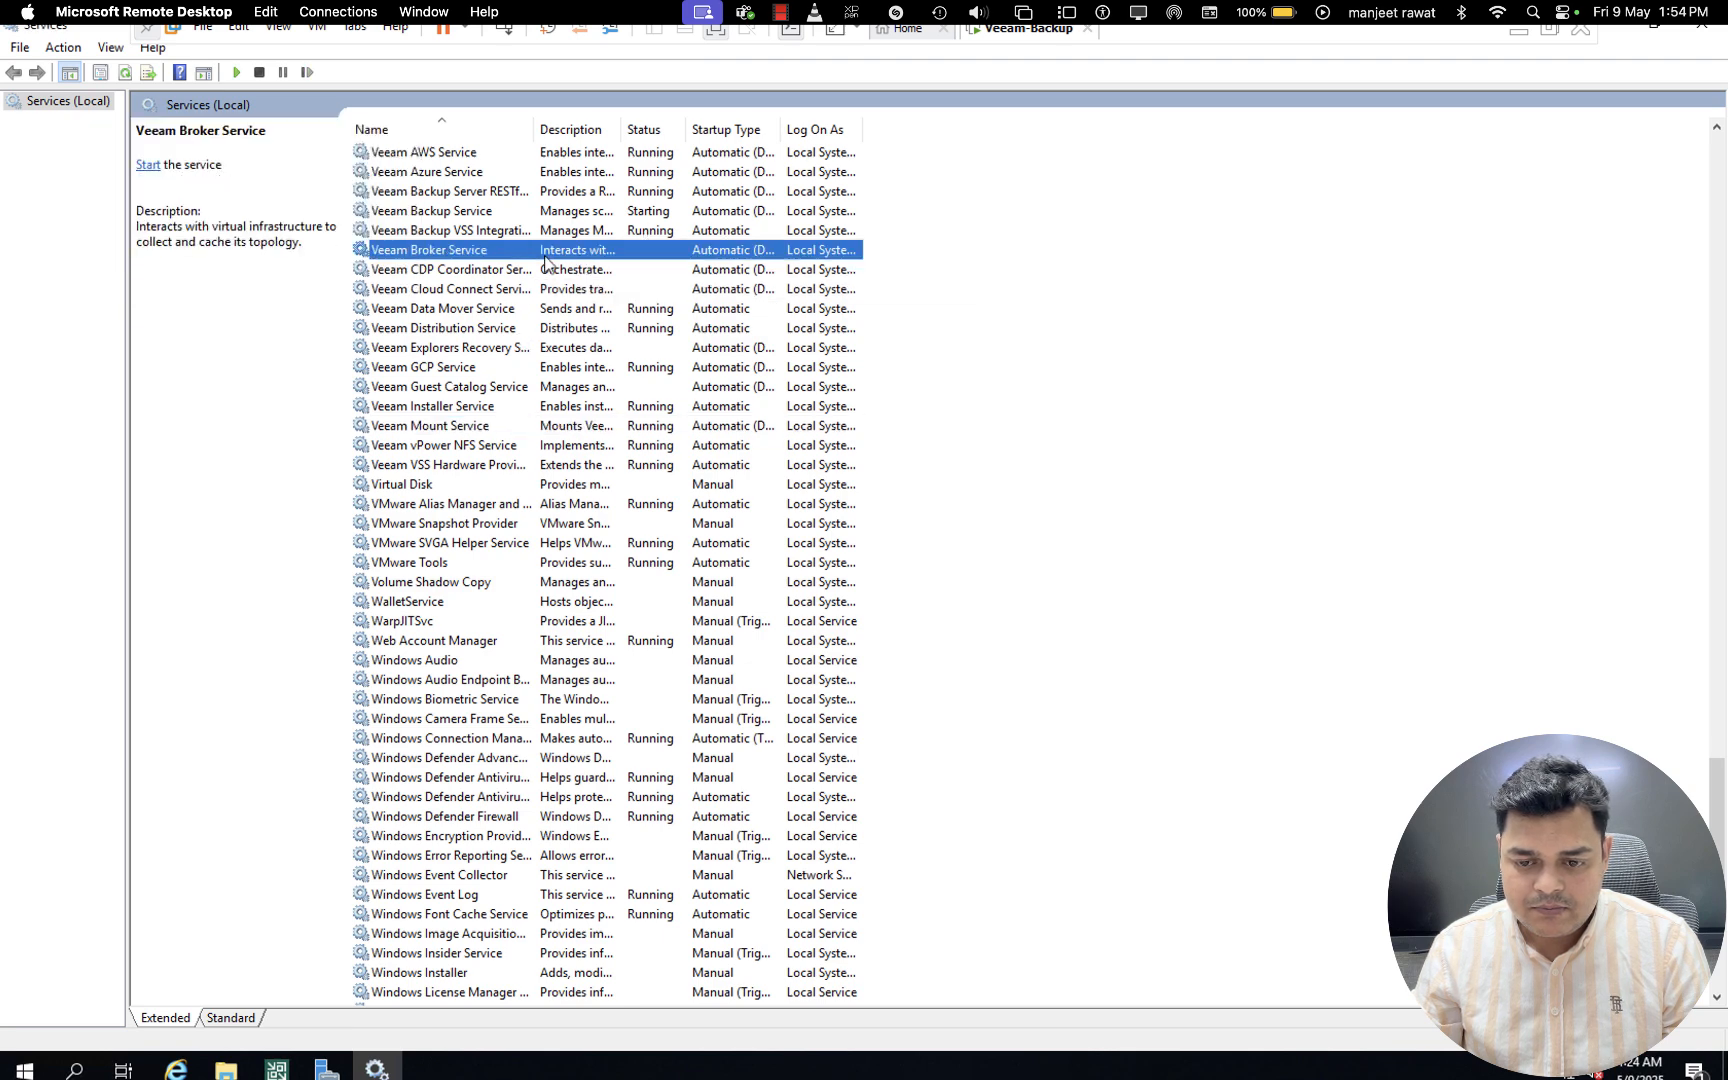
right_click(478, 252)
left_click(540, 261)
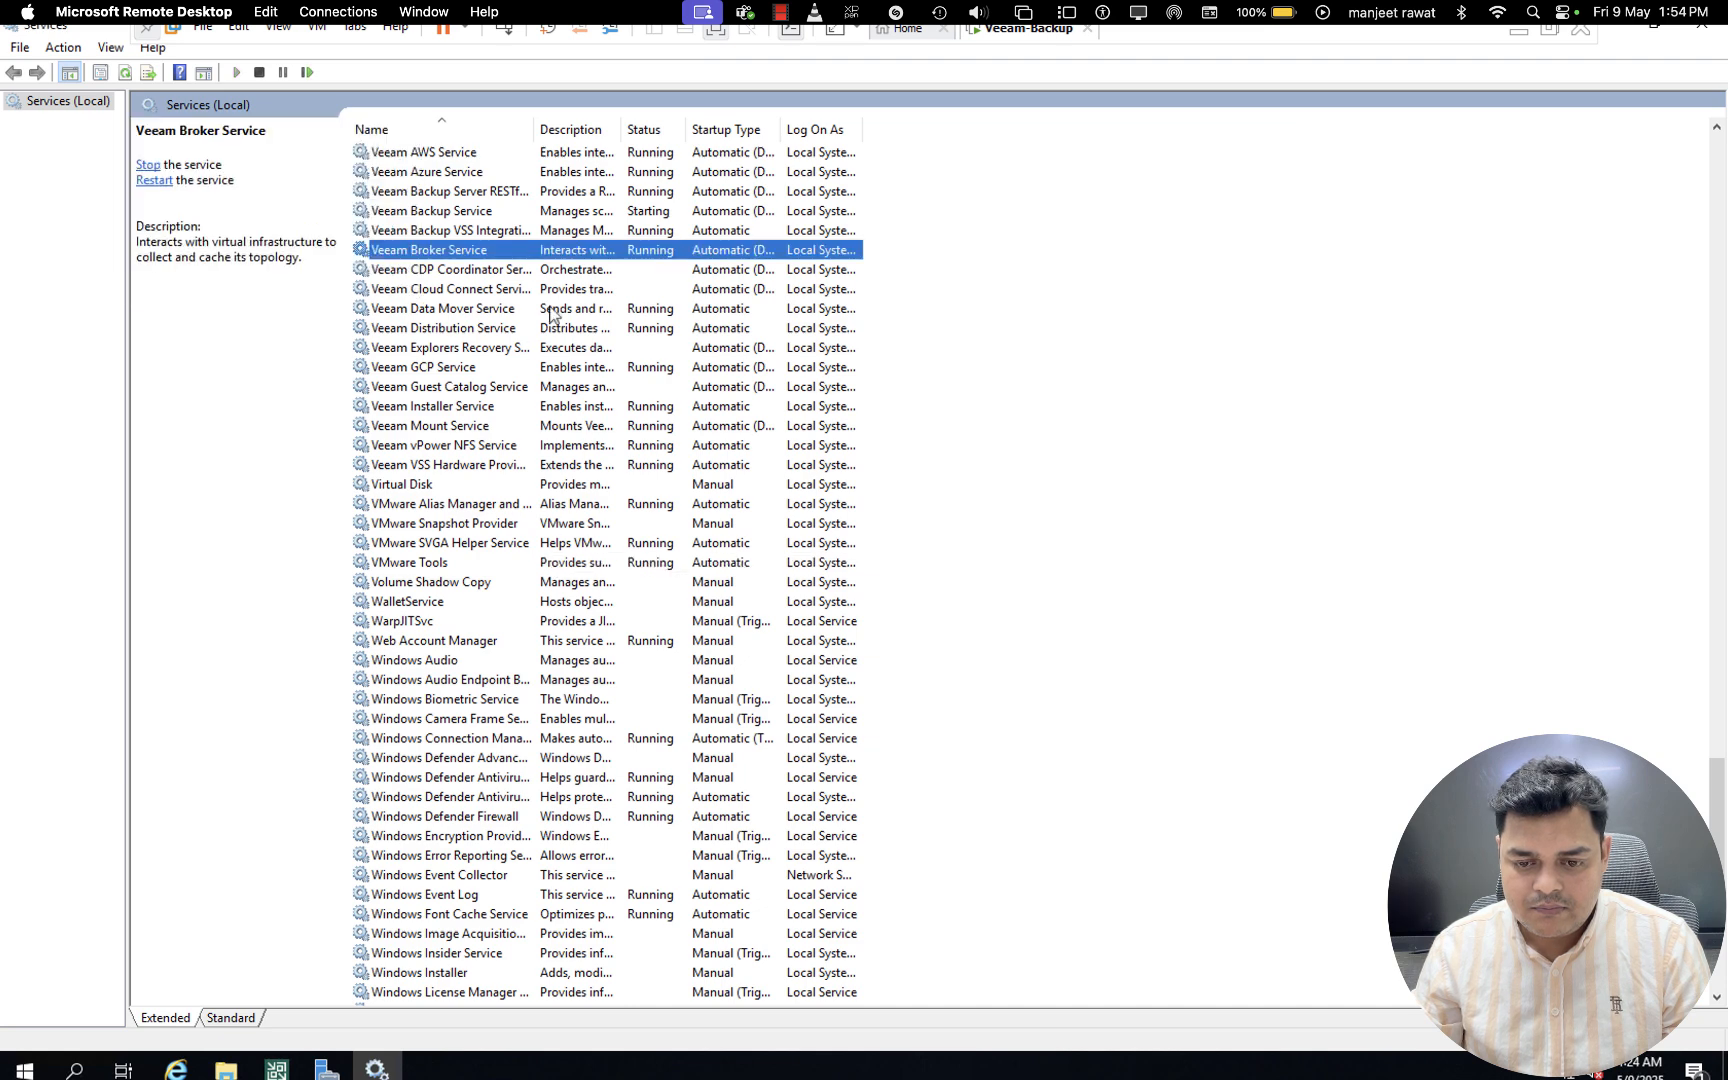
- Start the Veeam CDP Coordinator Service
left_click(560, 270)
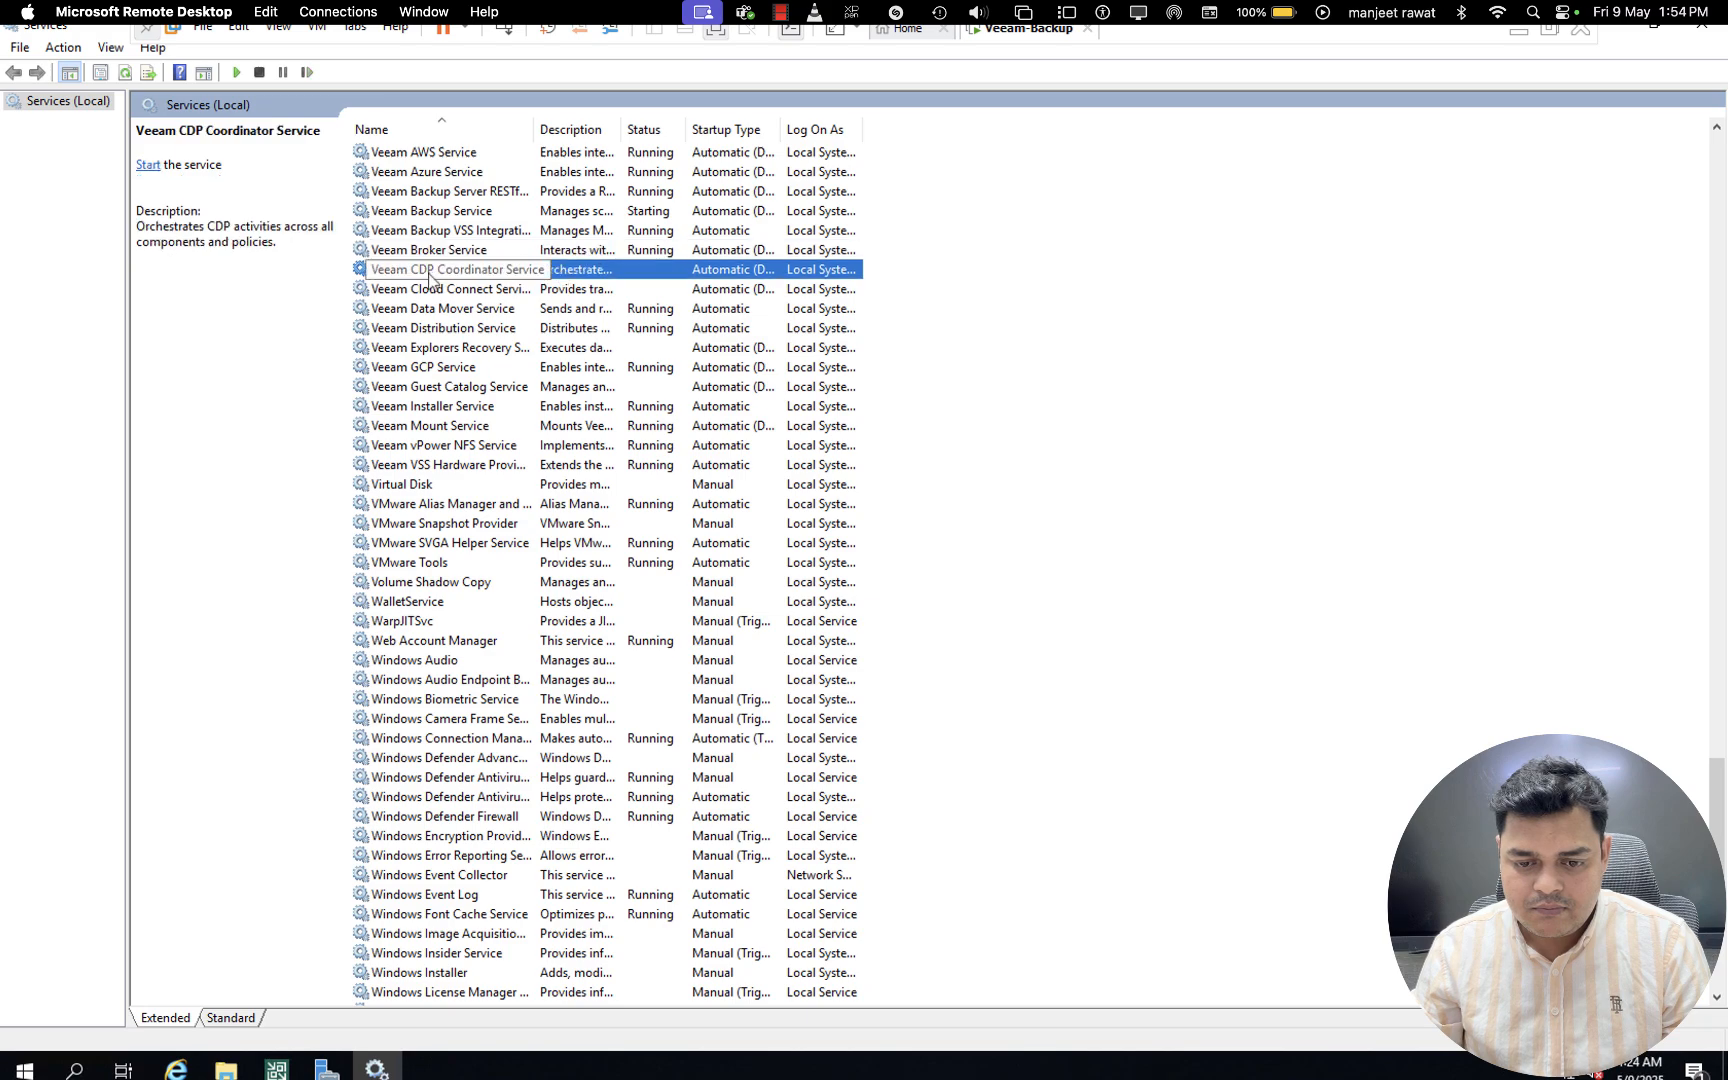
right_click(432, 277)
left_click(472, 288)
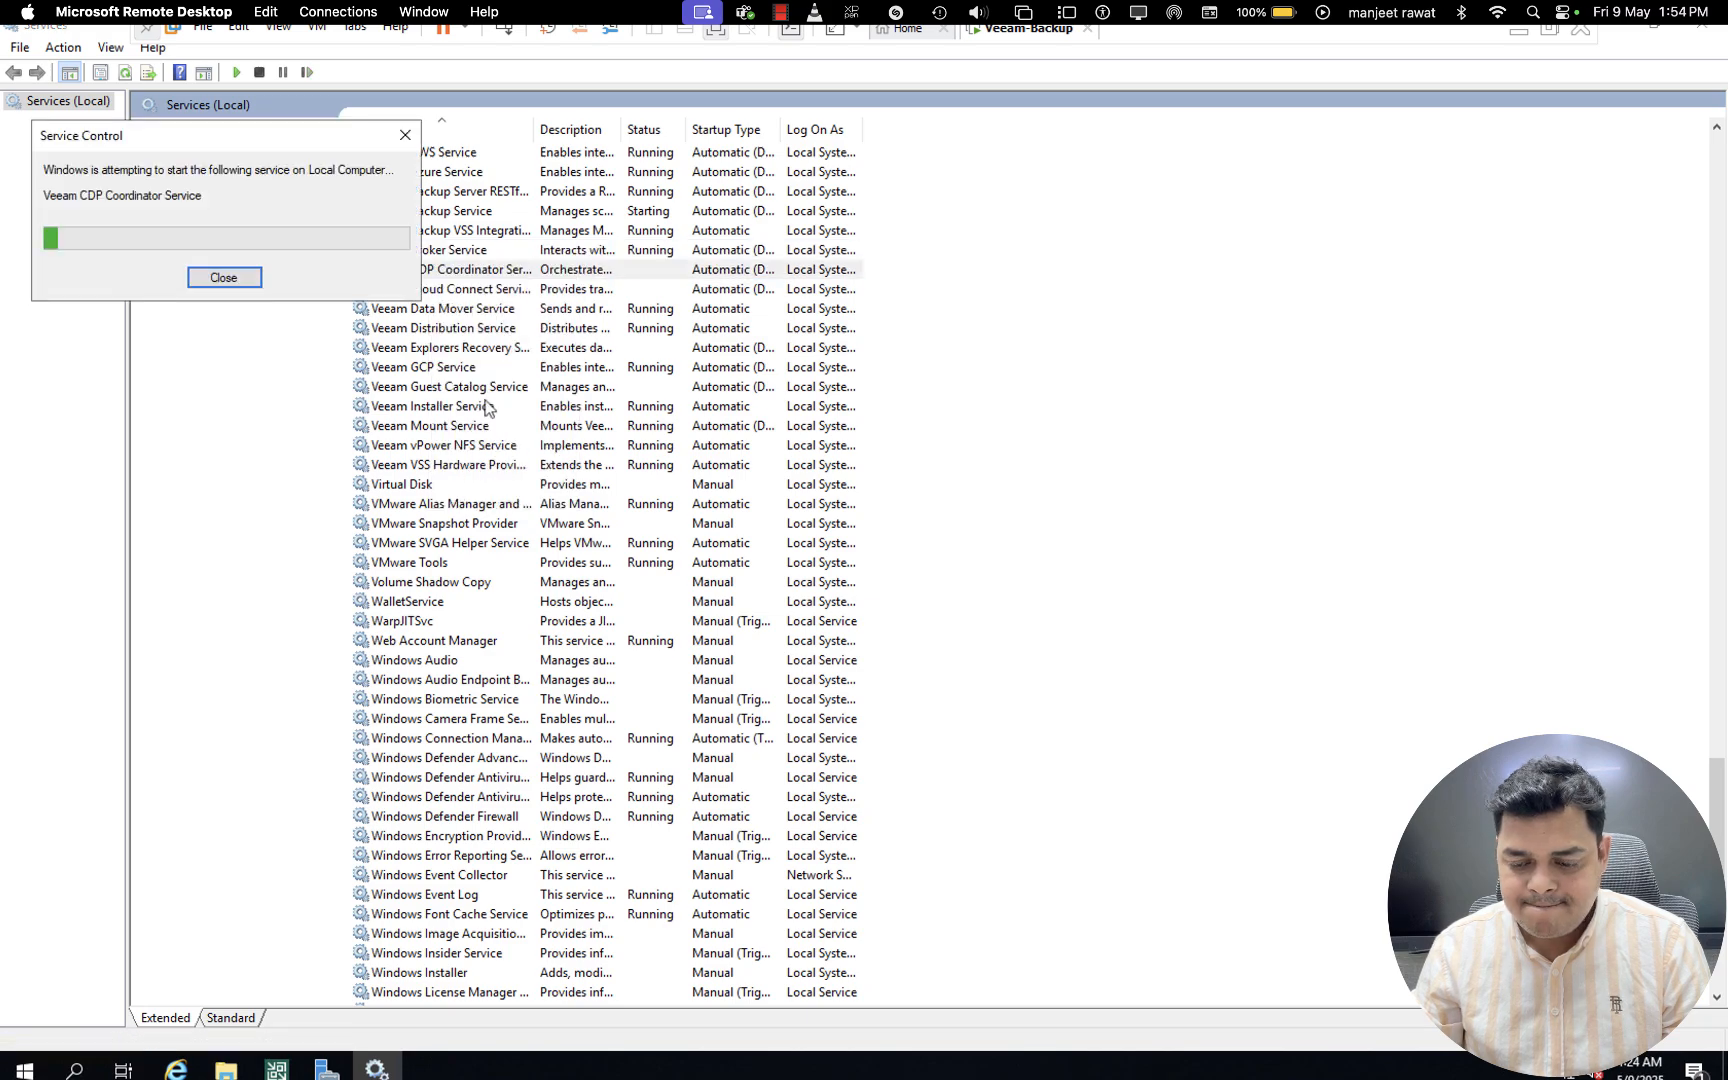
- Switch to the Veeam console, connect to localhost on port 9392 with Windows session authentication, and minimize the Services window
key("ctrl+Left")
key("ctrl+Right")
mouse_move(253, 1059)
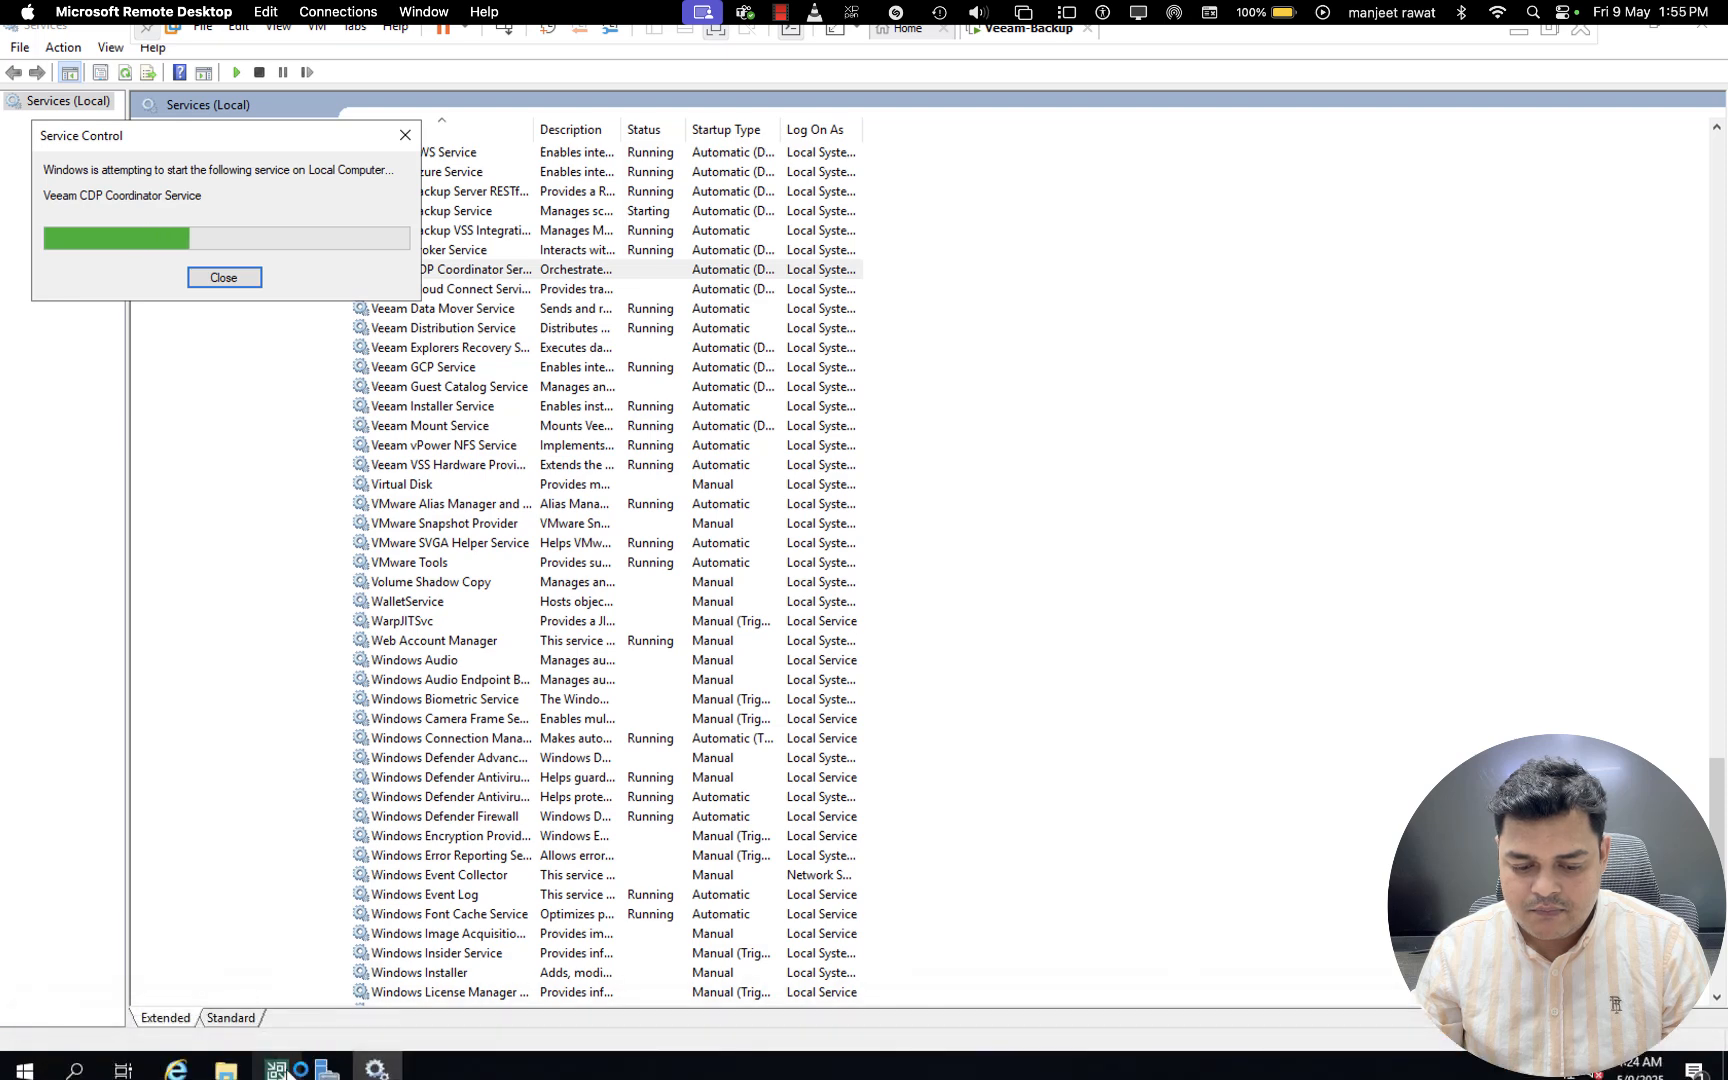
left_click(278, 1070)
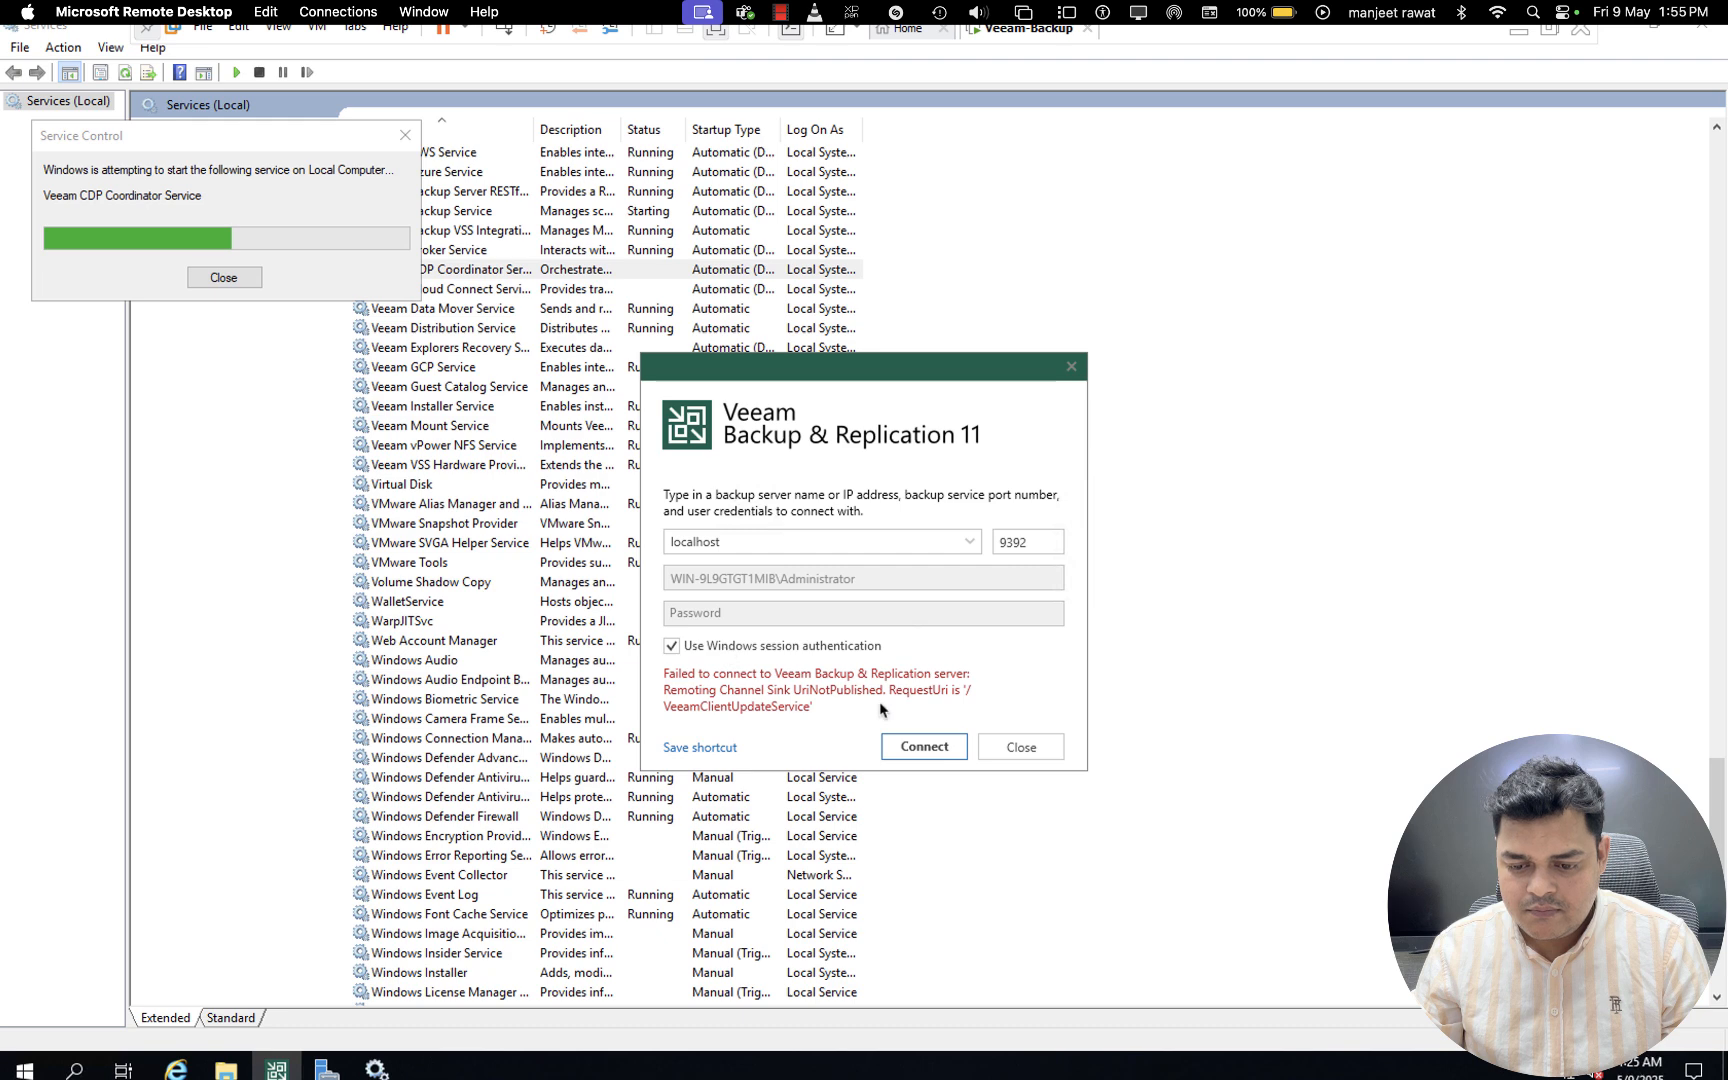
left_click(921, 748)
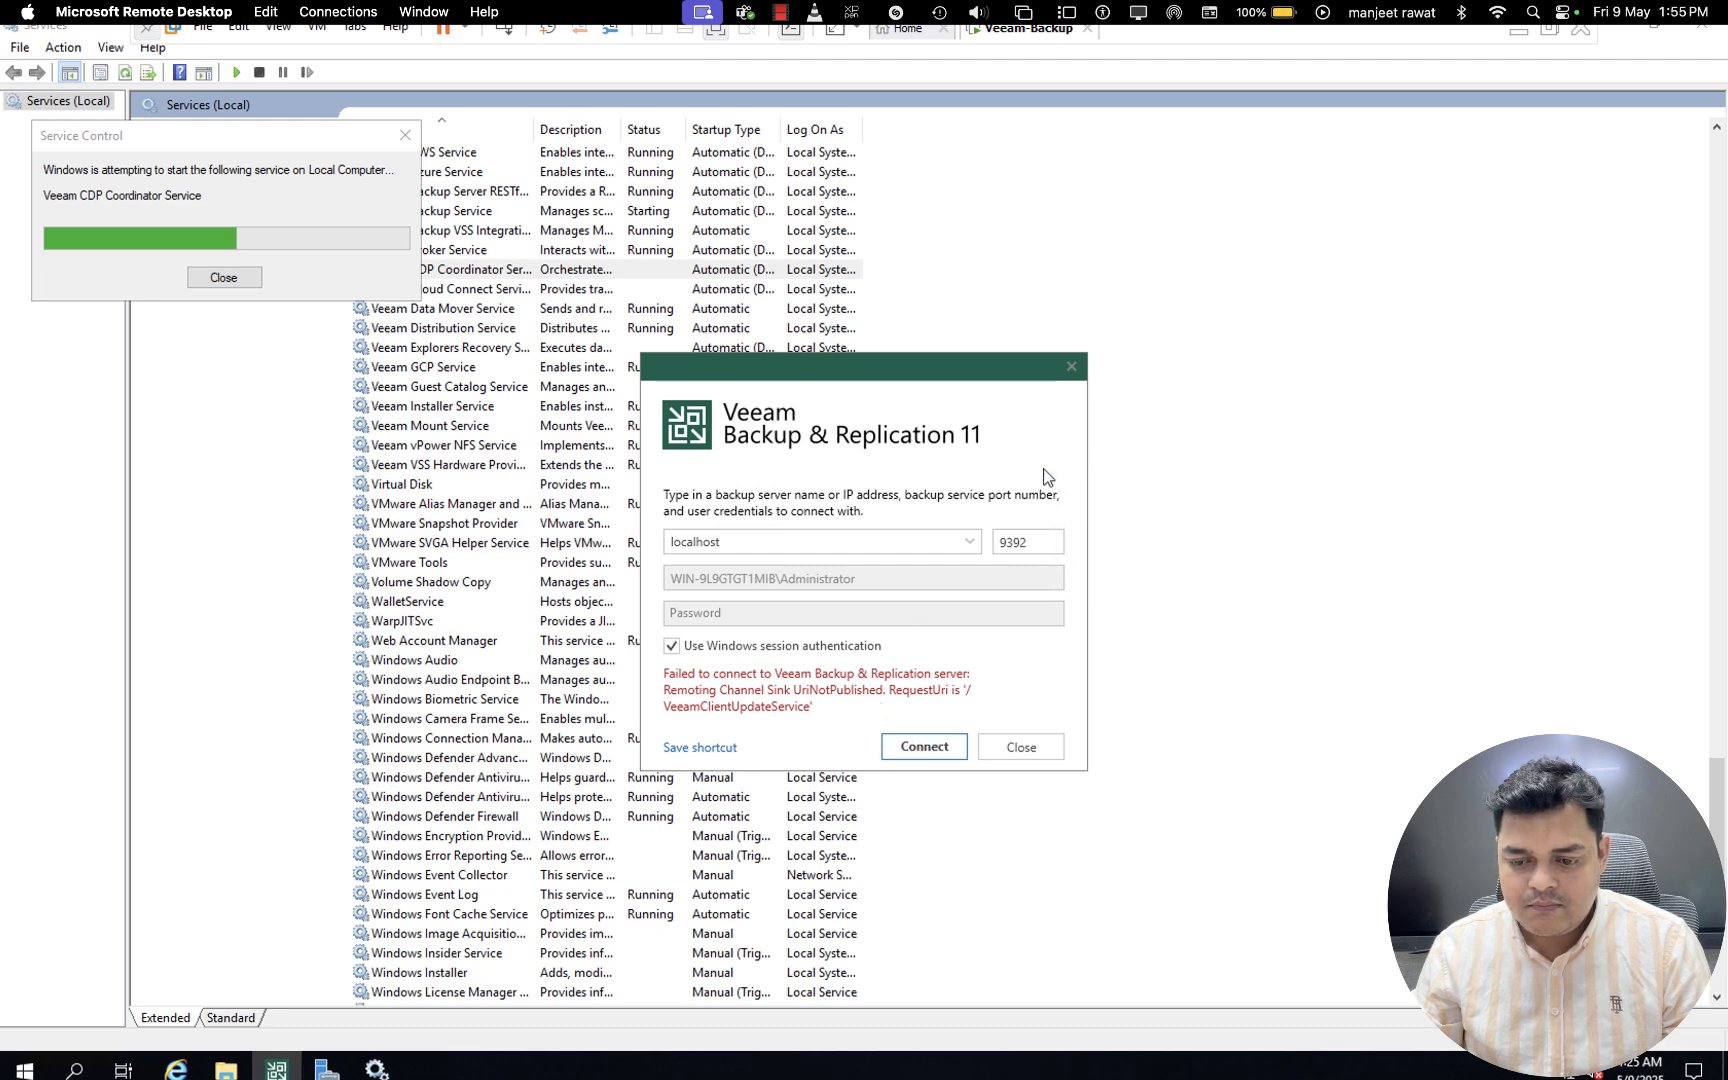
left_click(938, 748)
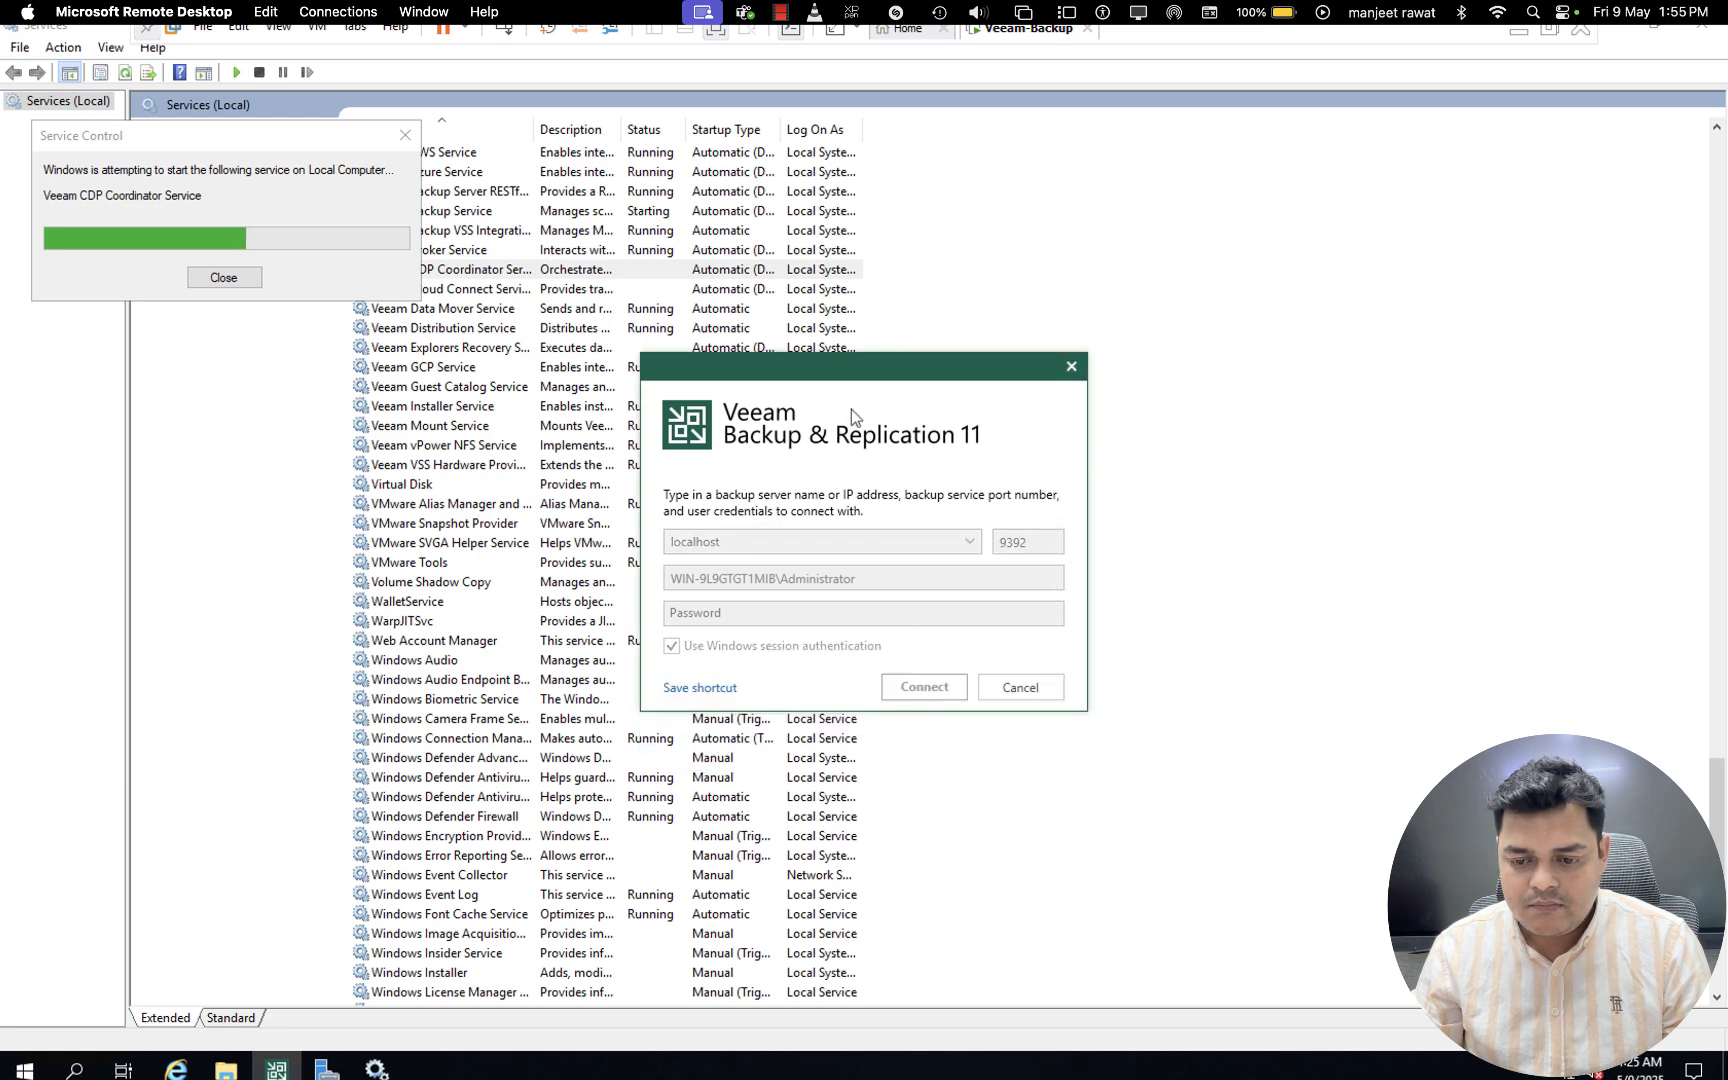
left_click_drag(856, 372, 1251, 323)
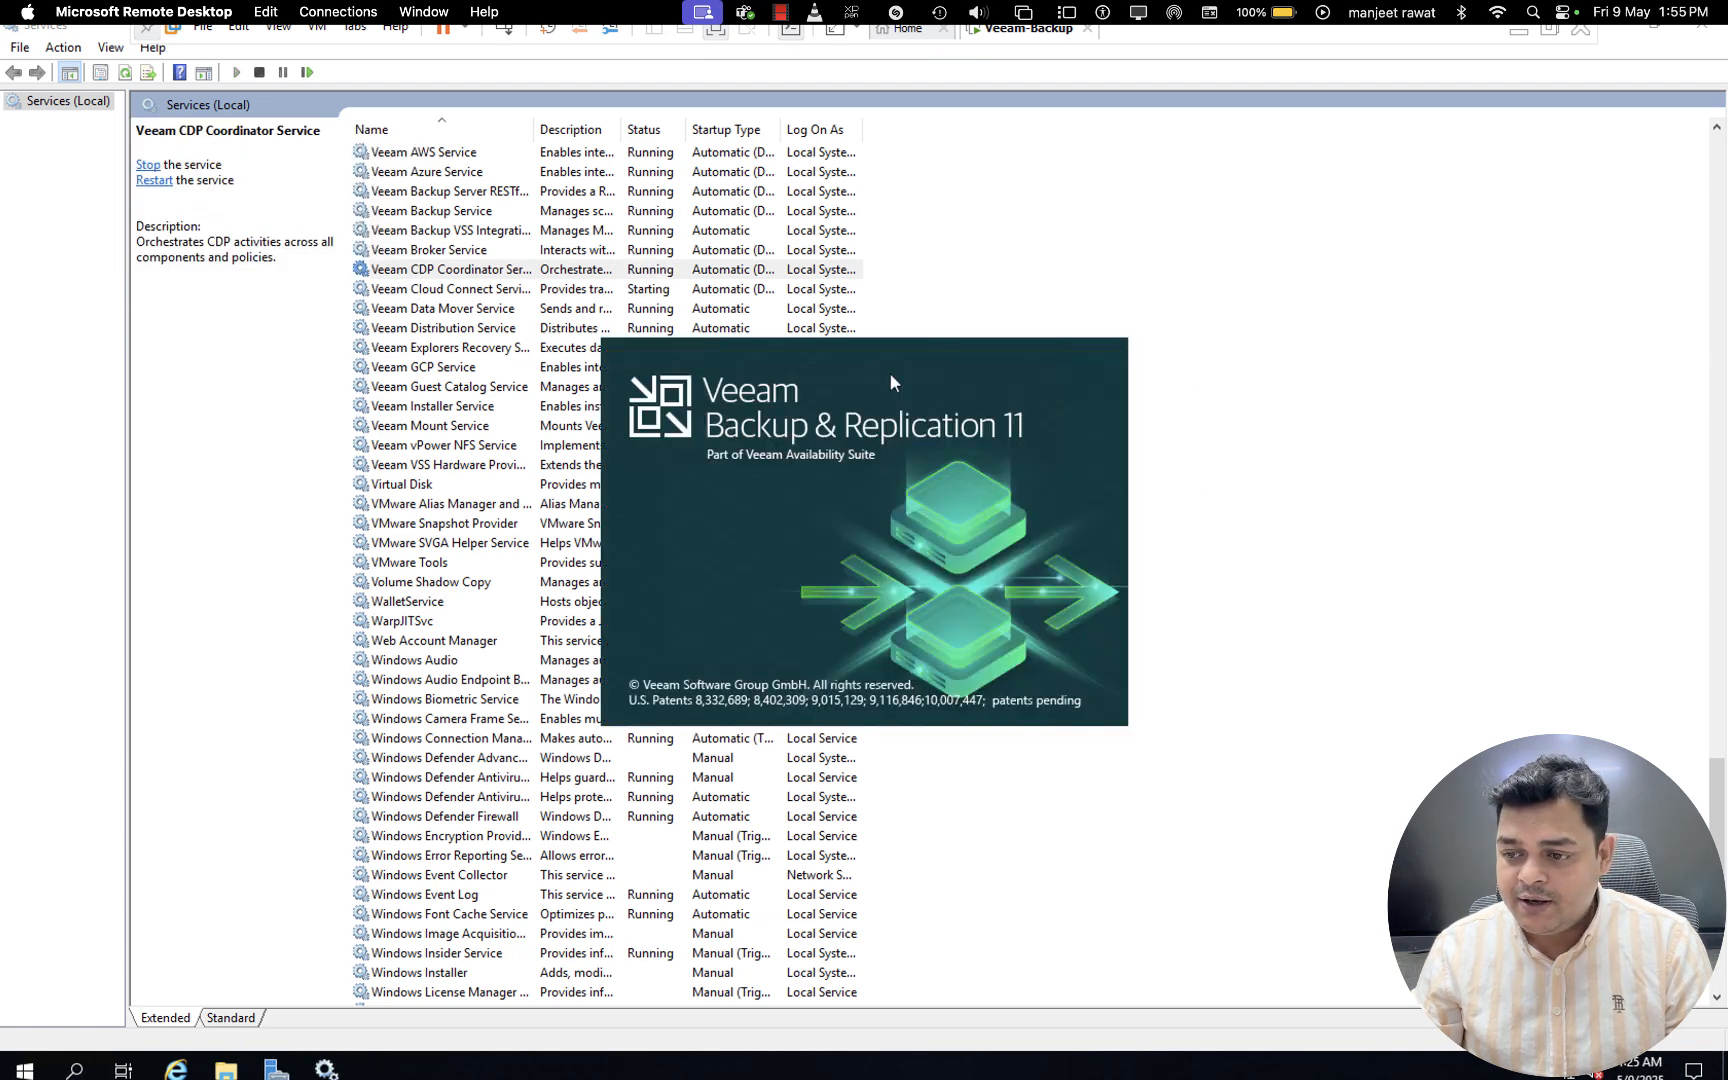
left_click(1653, 33)
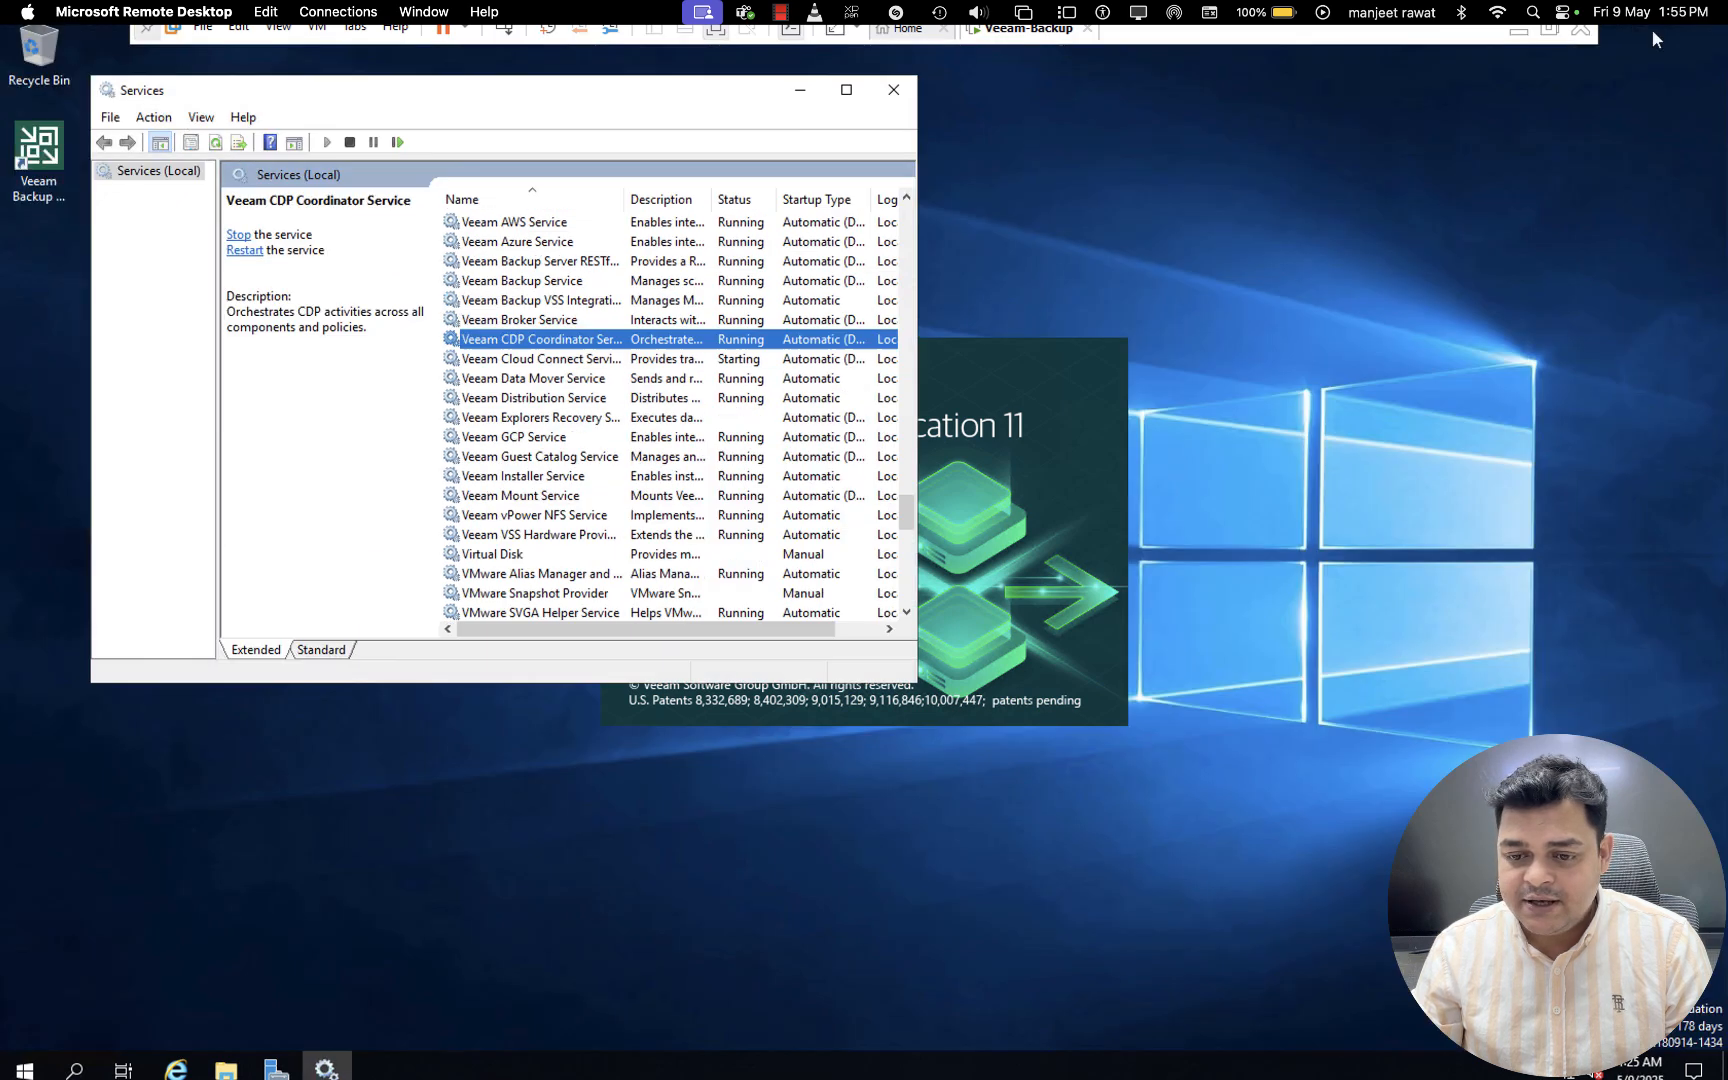
left_click(801, 93)
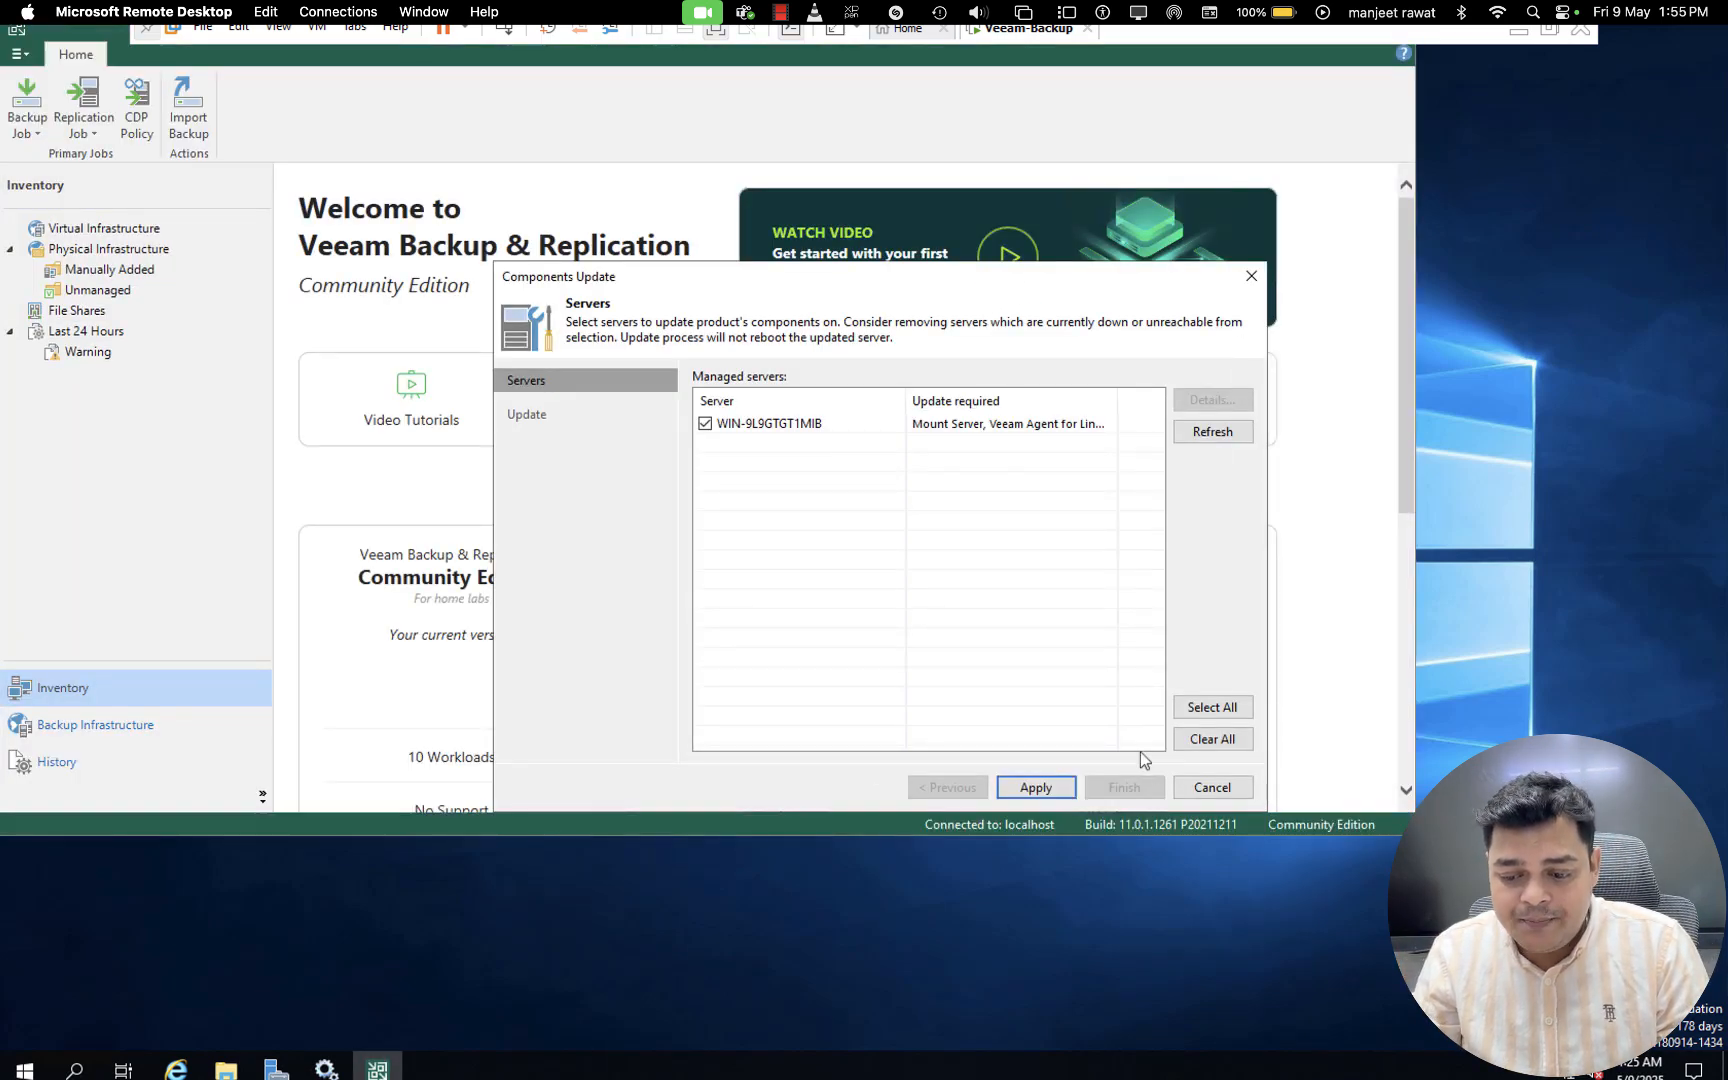
- Apply the components update to the managed server WIN-9L9GTGT1MIB and maximize the Veeam console
left_click(1046, 786)
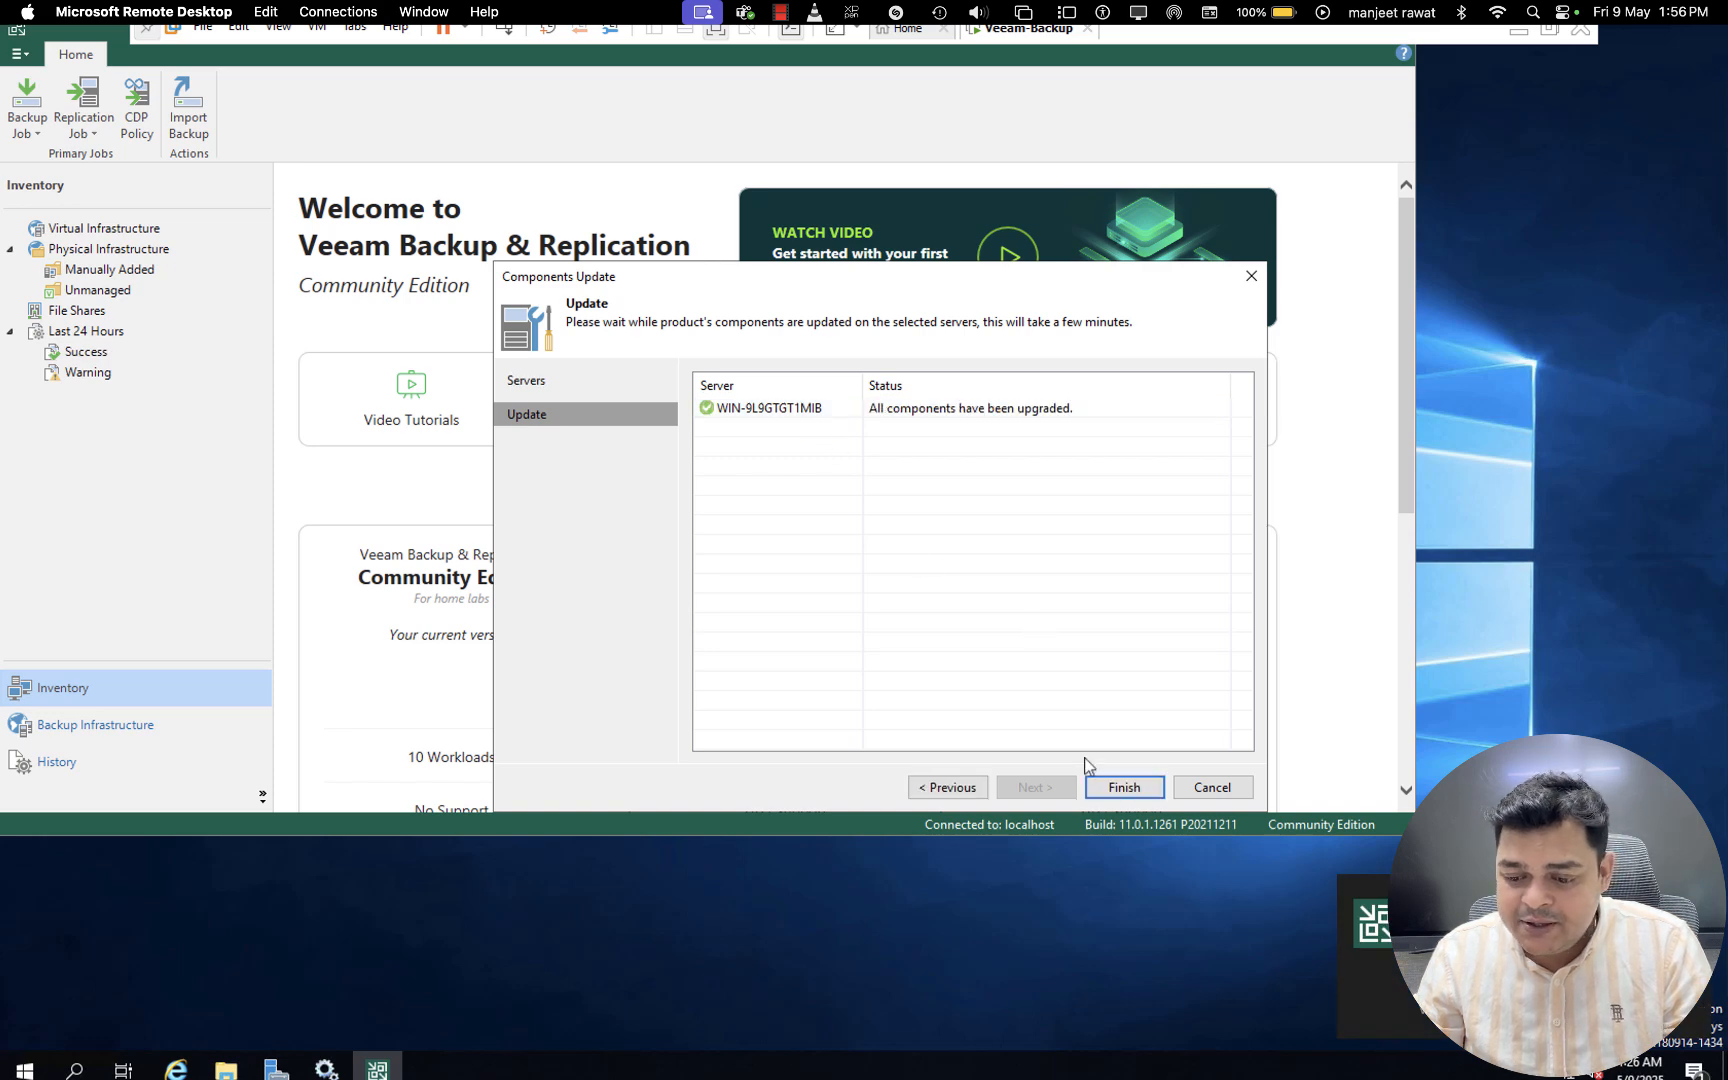
left_click(1122, 789)
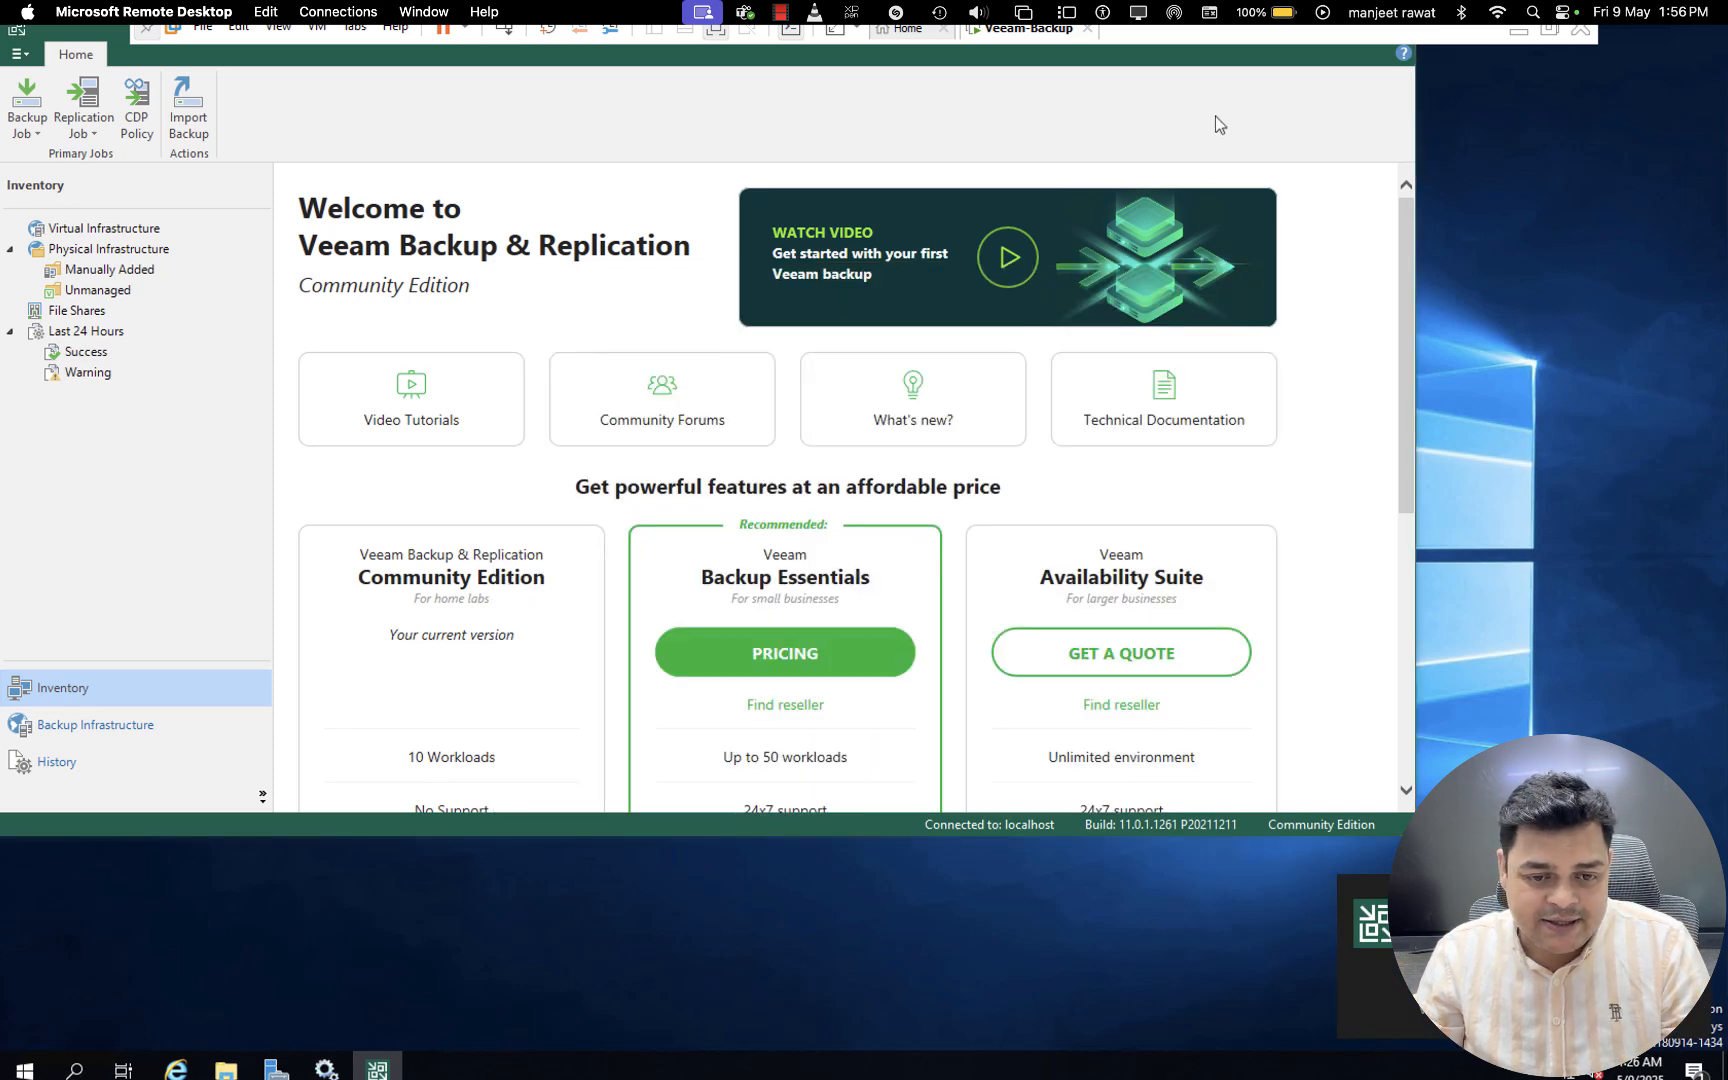
left_click_drag(108, 38, 236, 263)
left_click_drag(1320, 262, 1451, 78)
left_click(1628, 67)
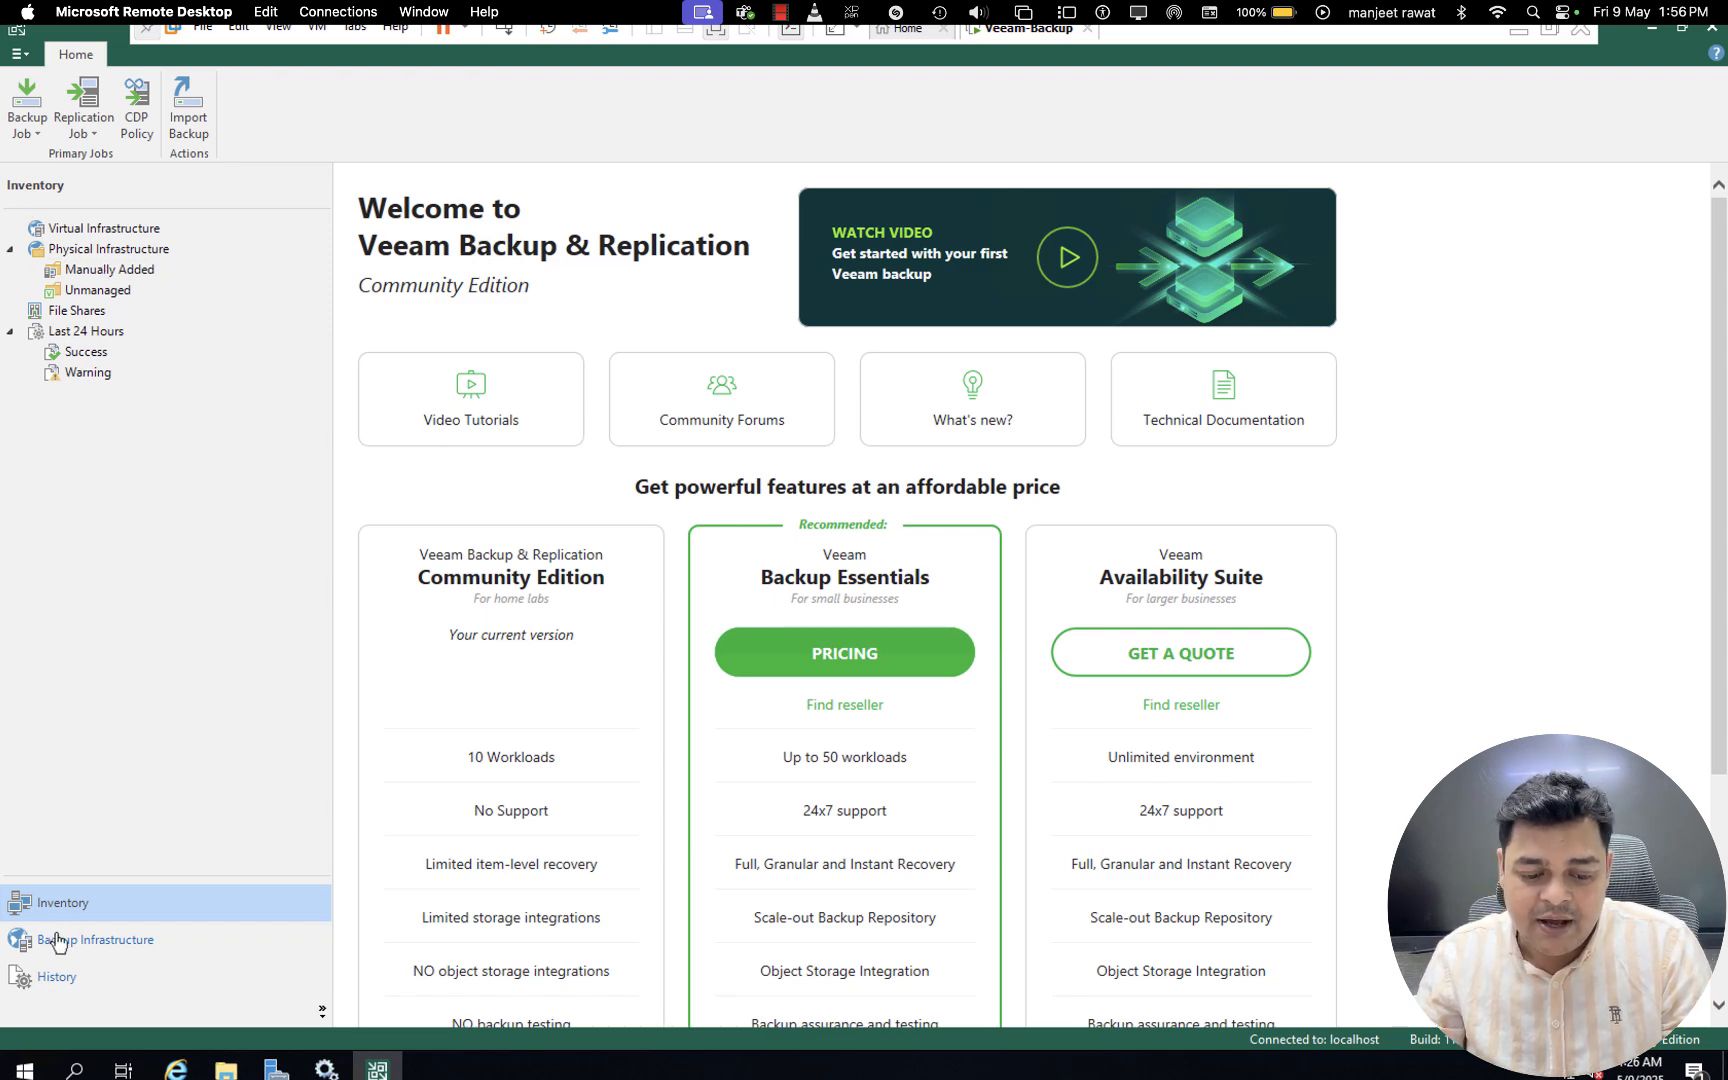
- Look through the Backup Infrastructure and History views, then return to Inventory
left_click(88, 949)
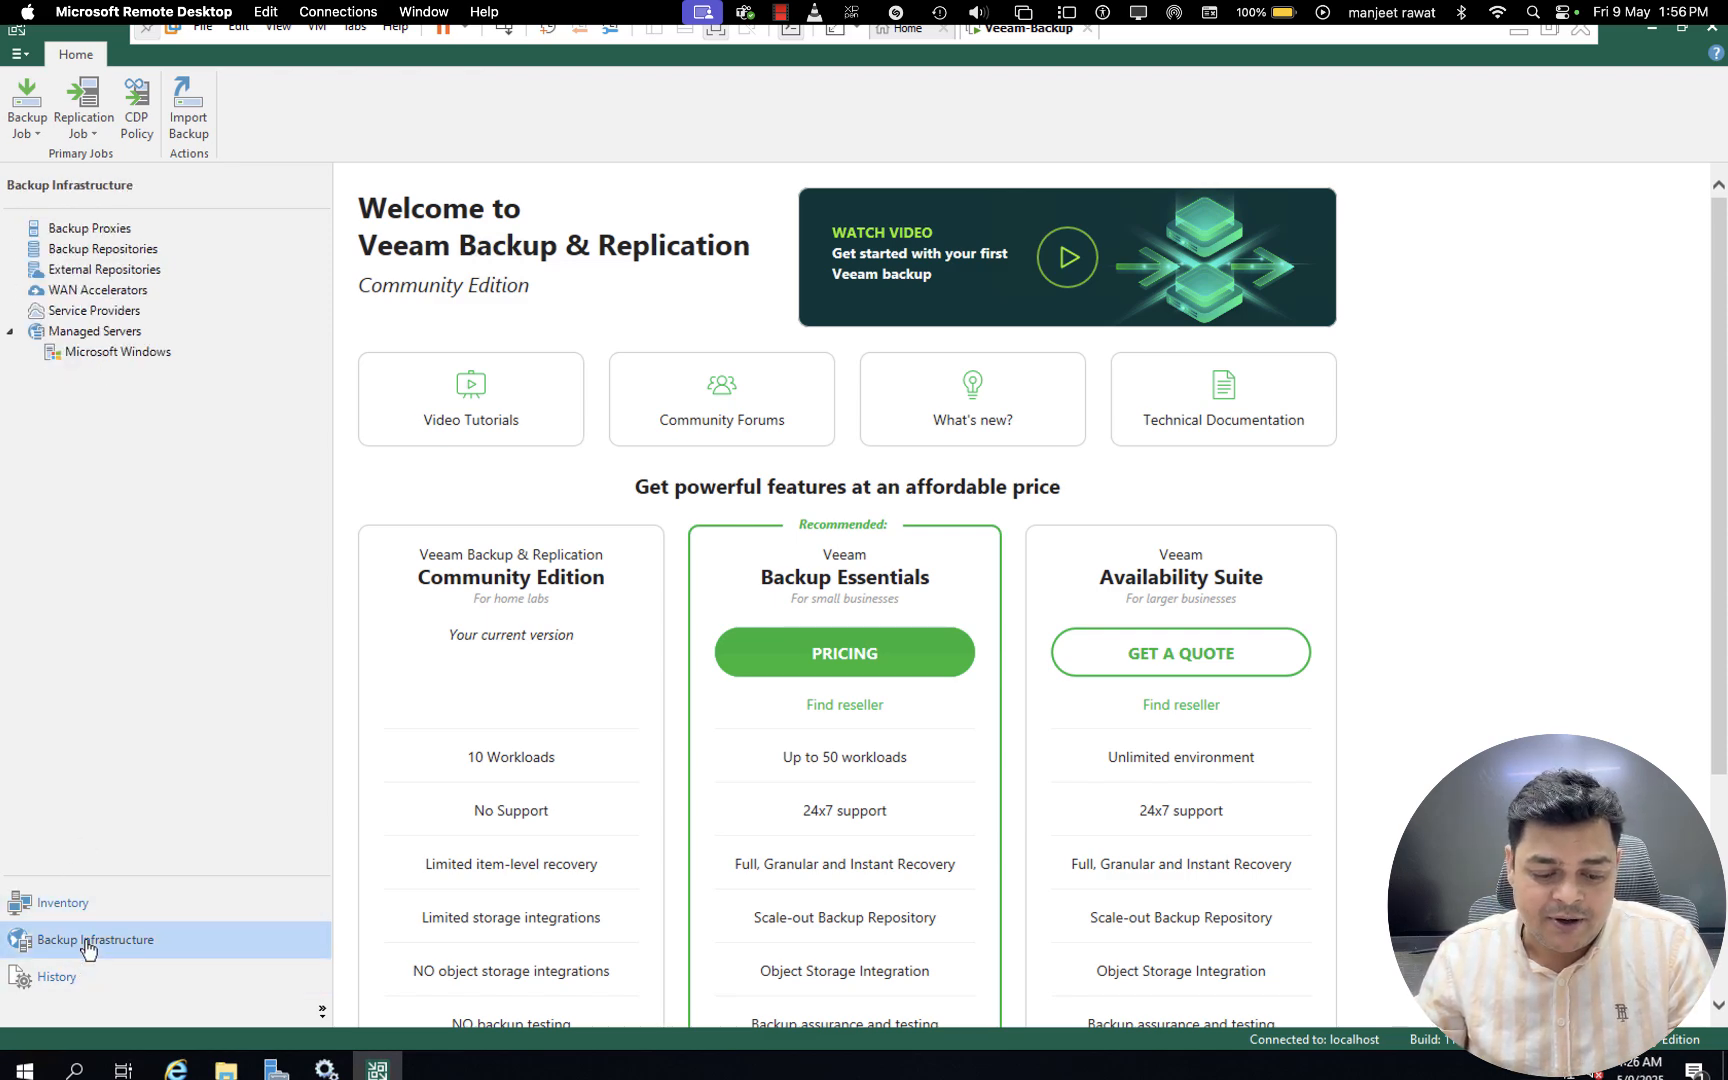
left_click(60, 984)
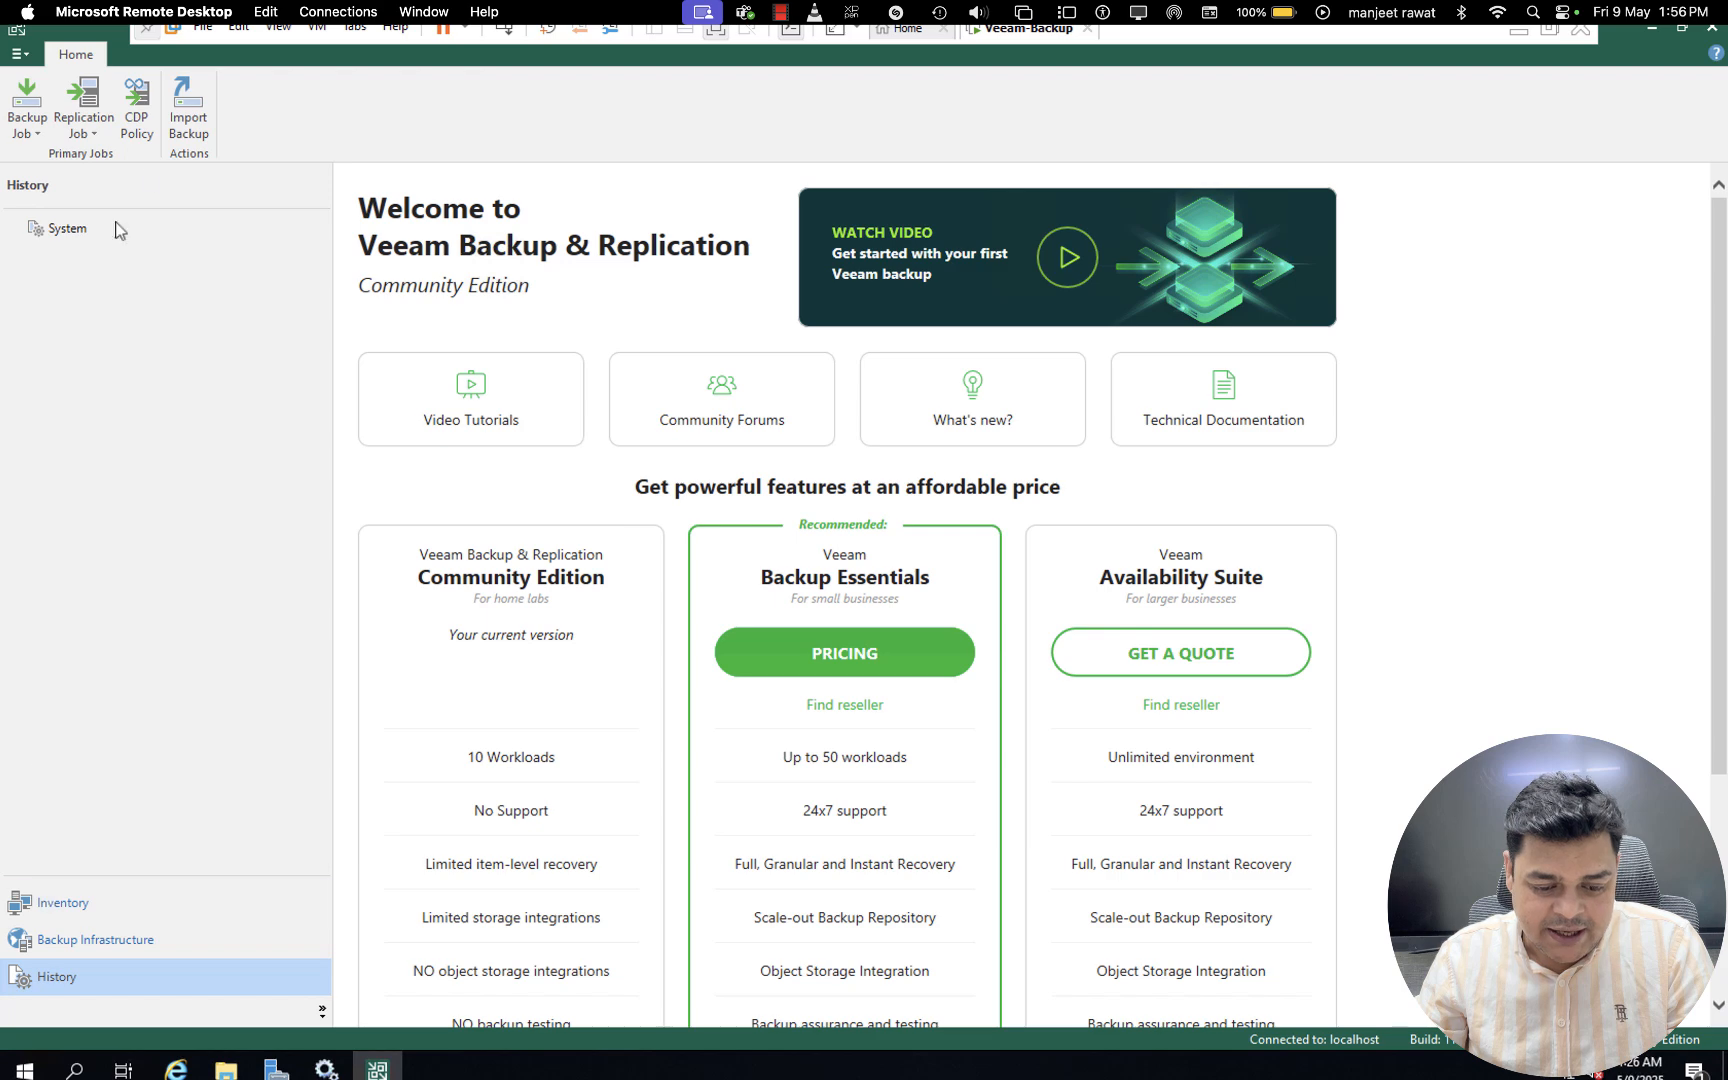
left_click(72, 908)
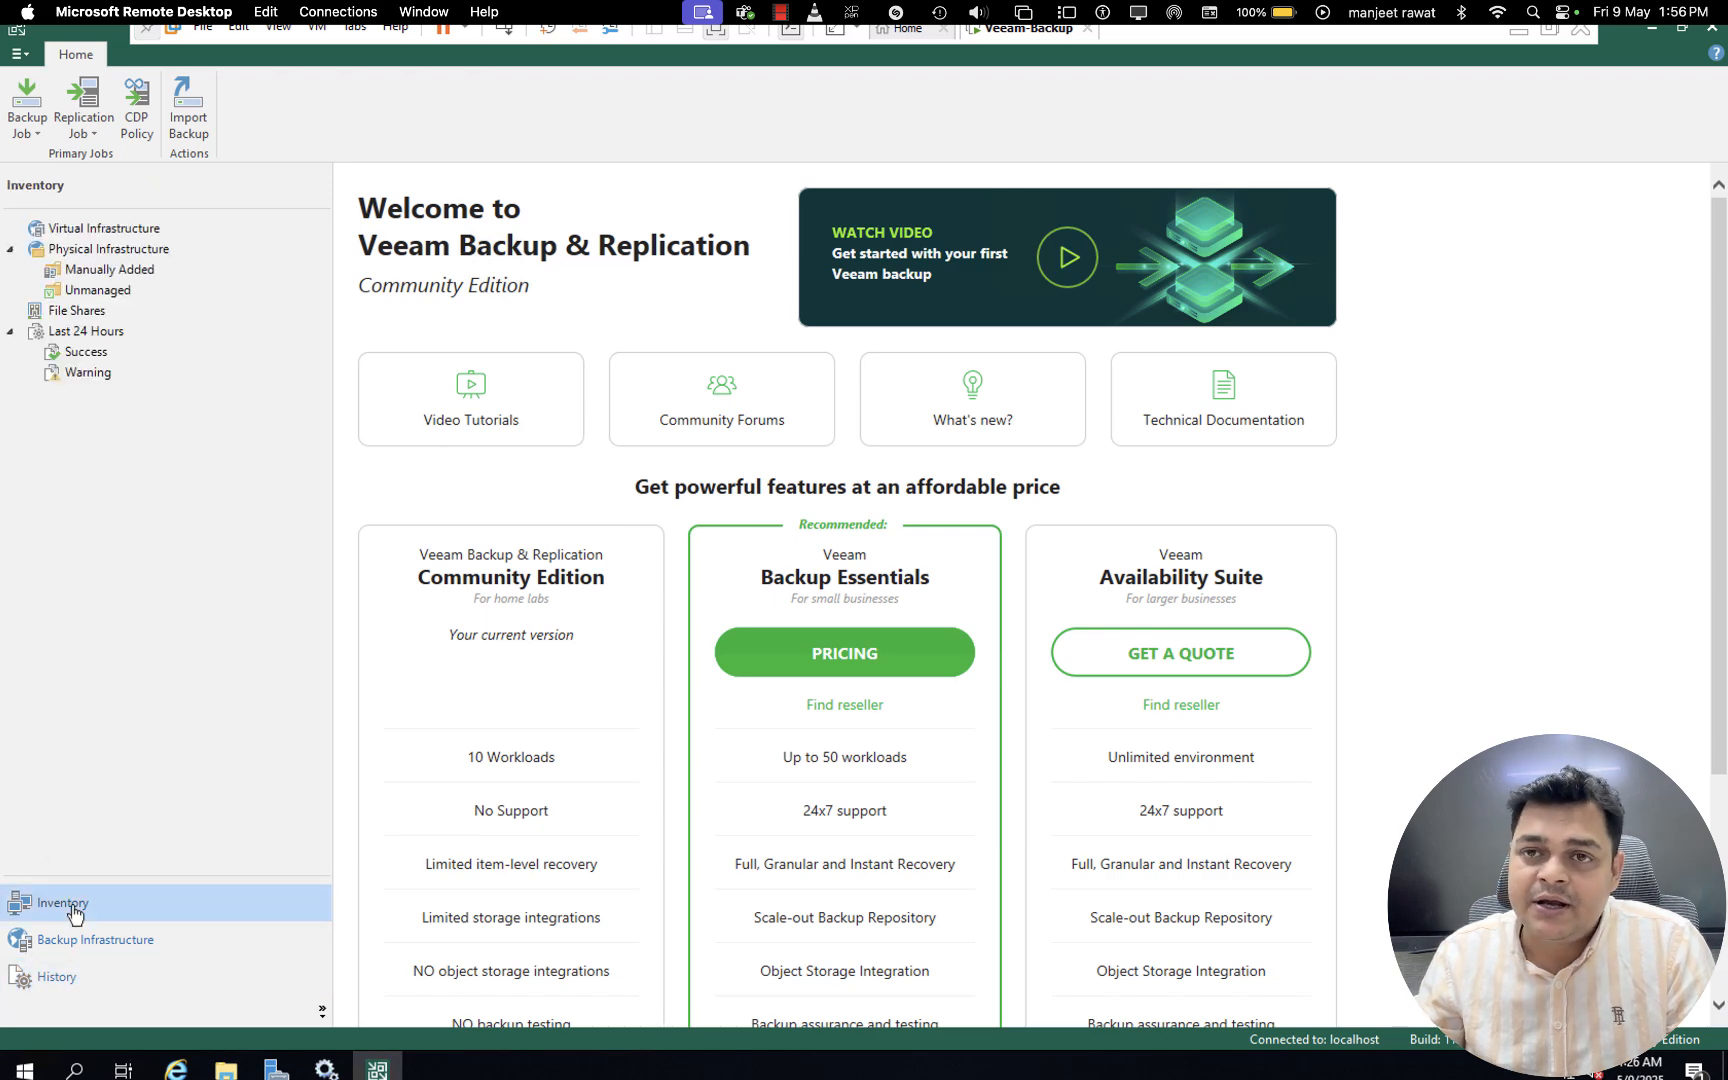
- Examine the Virtual Infrastructure, Physical Infrastructure and Manually Added nodes of the inventory
left_click(11, 251)
left_click(11, 251)
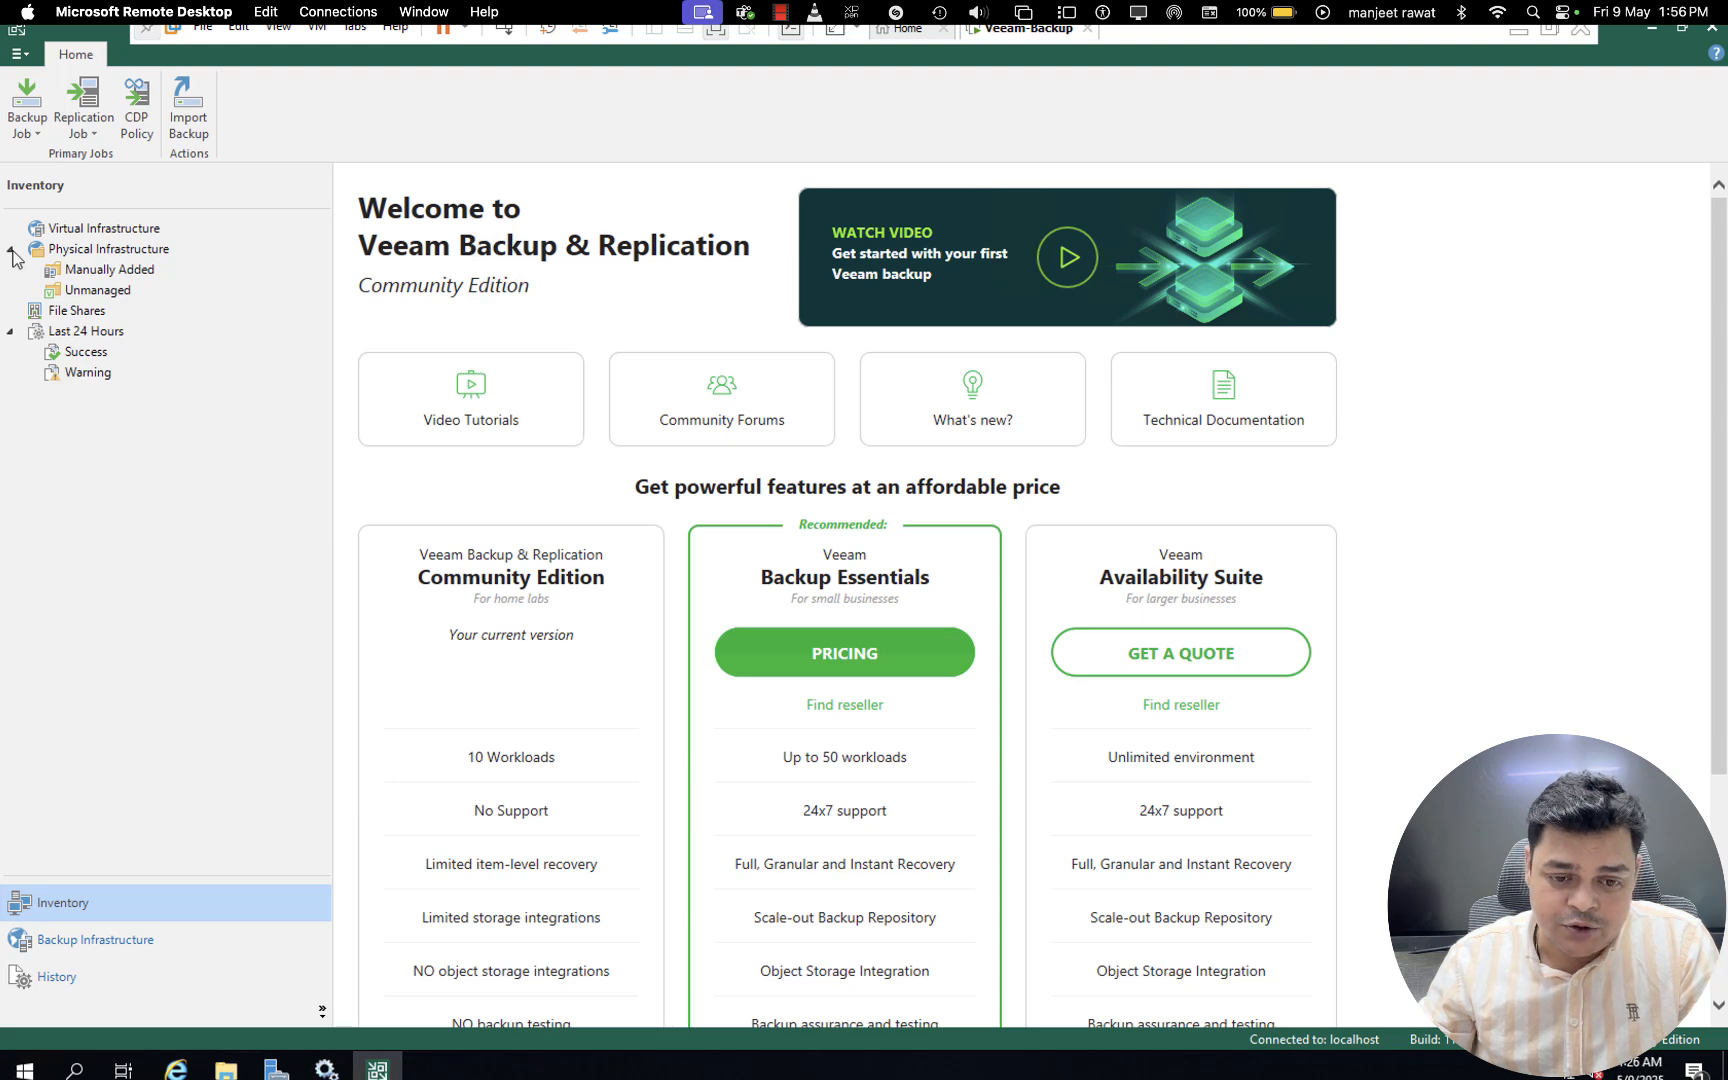
left_click(113, 233)
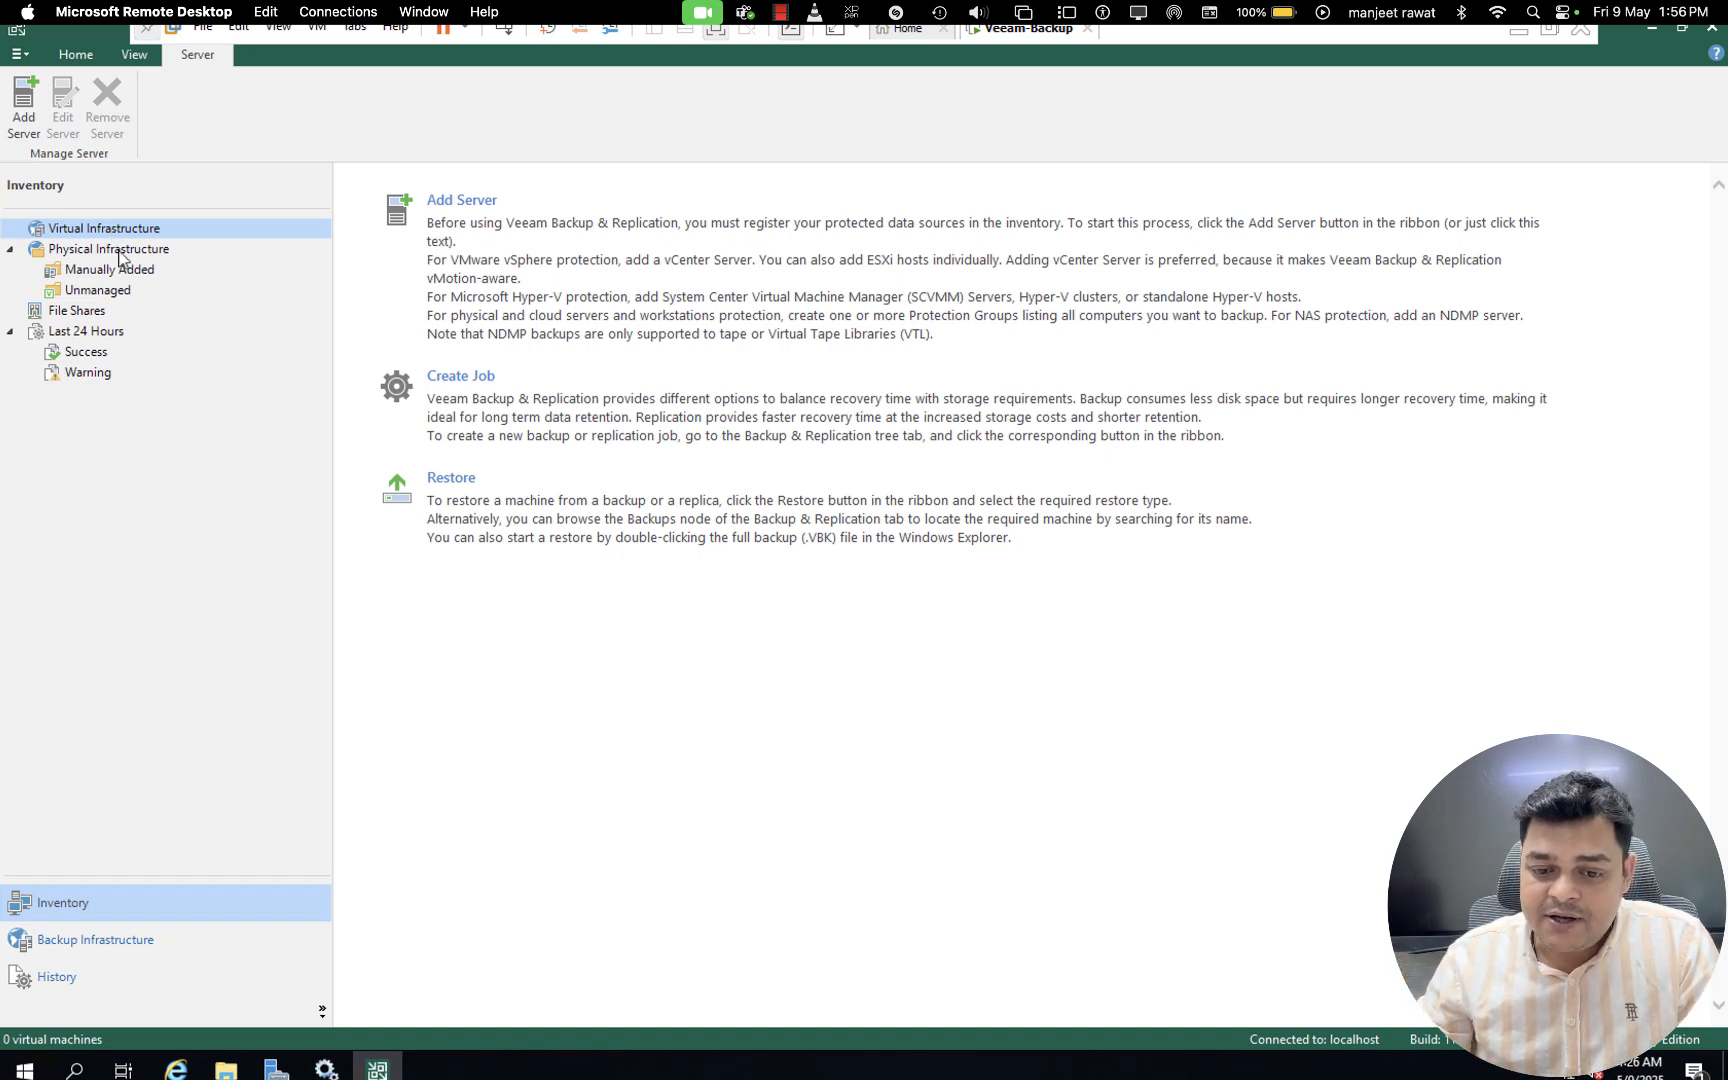
left_click(120, 257)
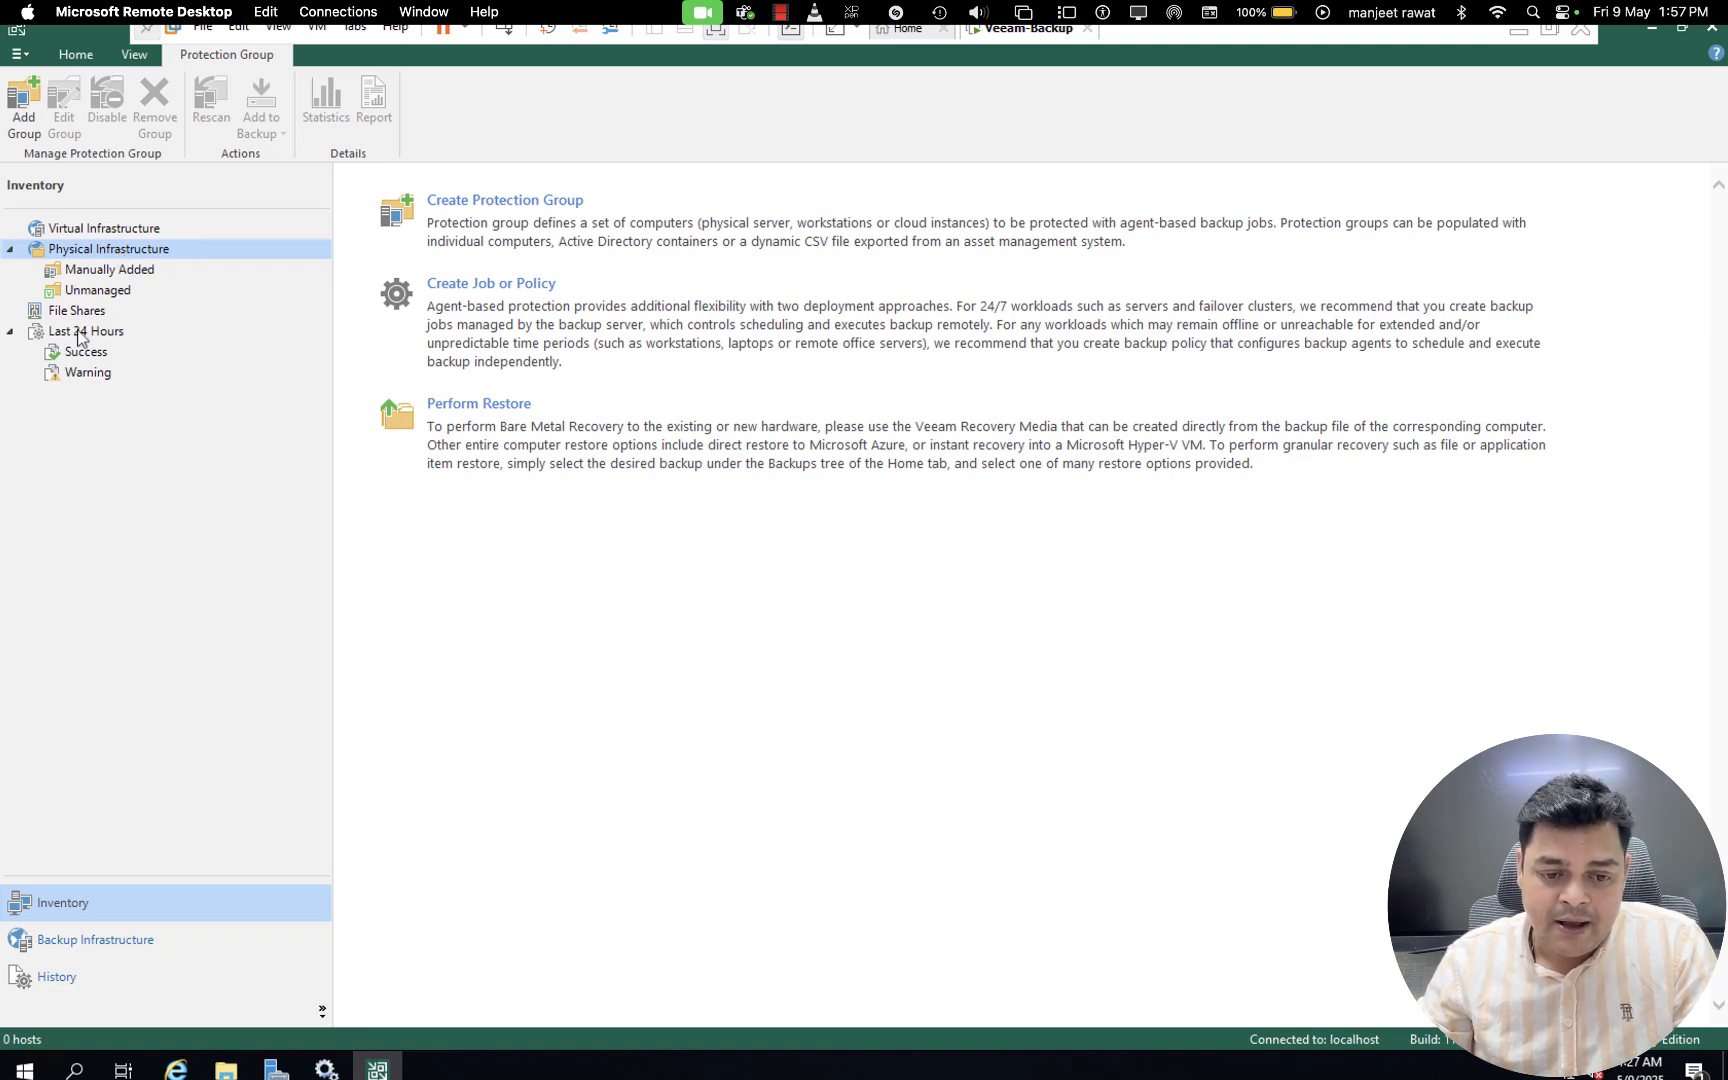
left_click(127, 270)
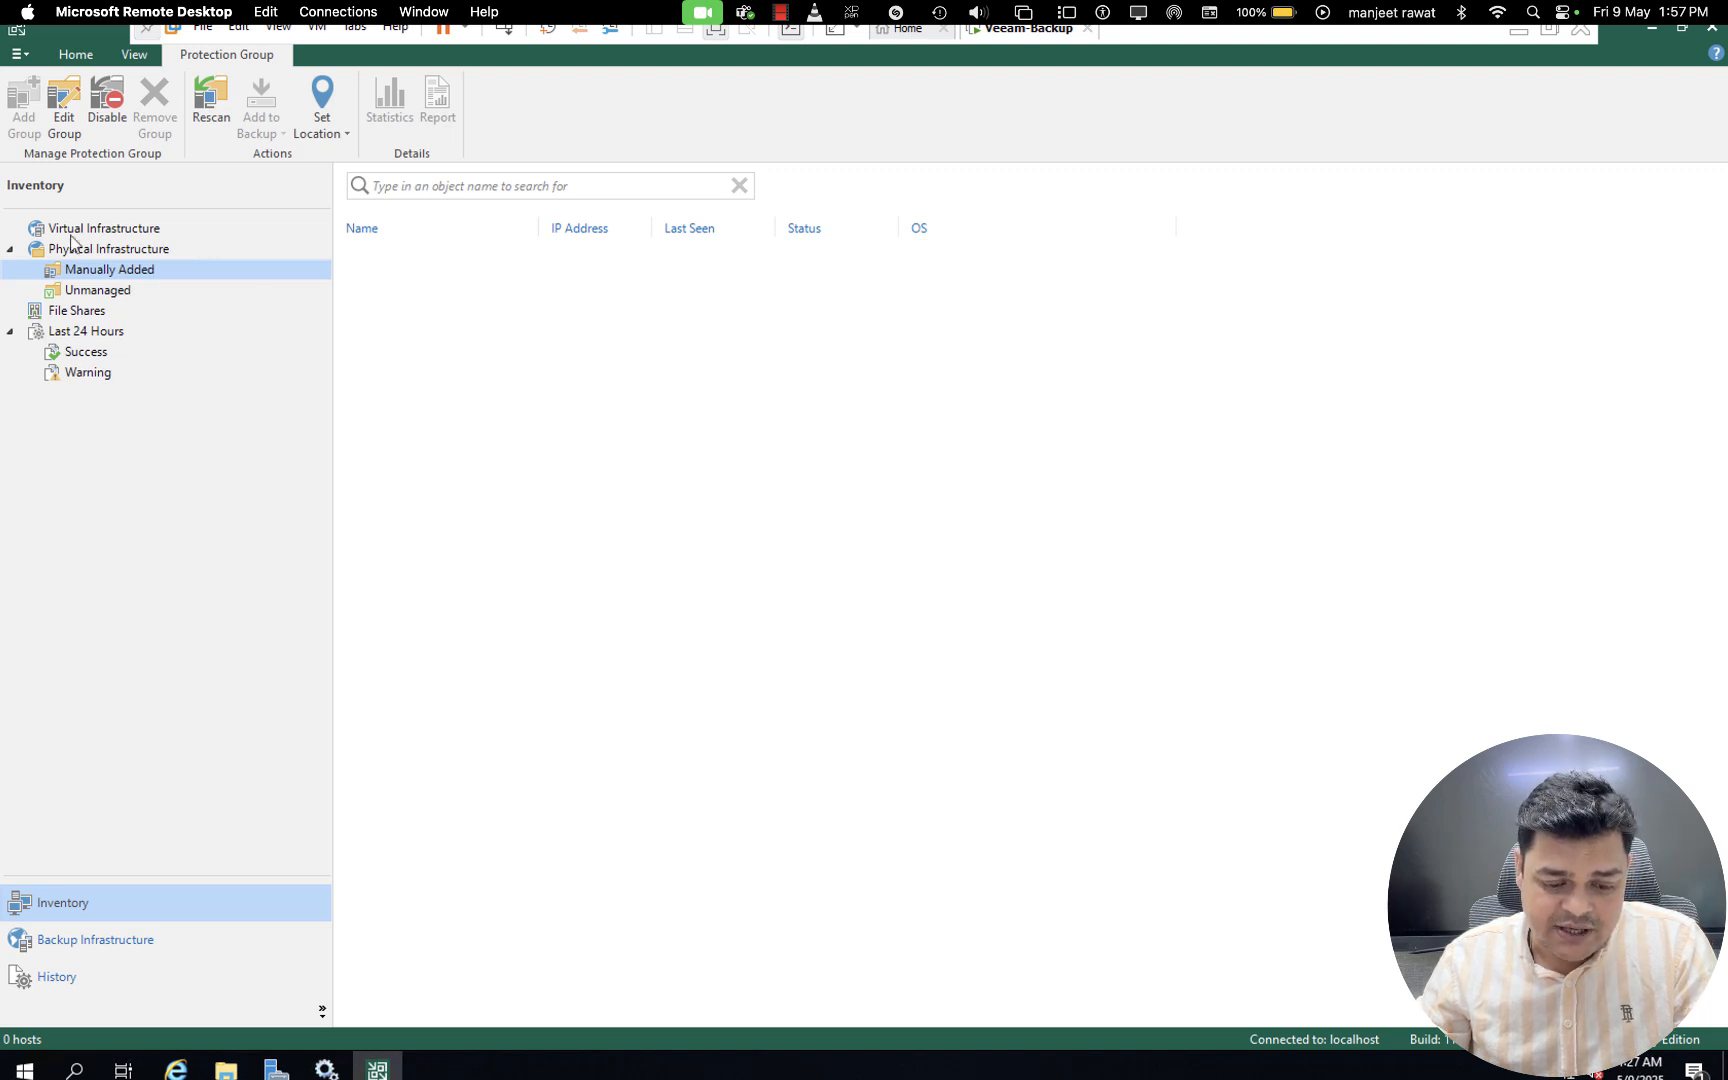
- Examine the storage types offered for a new backup repository, including the object storage providers, and leave without adding one
left_click(92, 946)
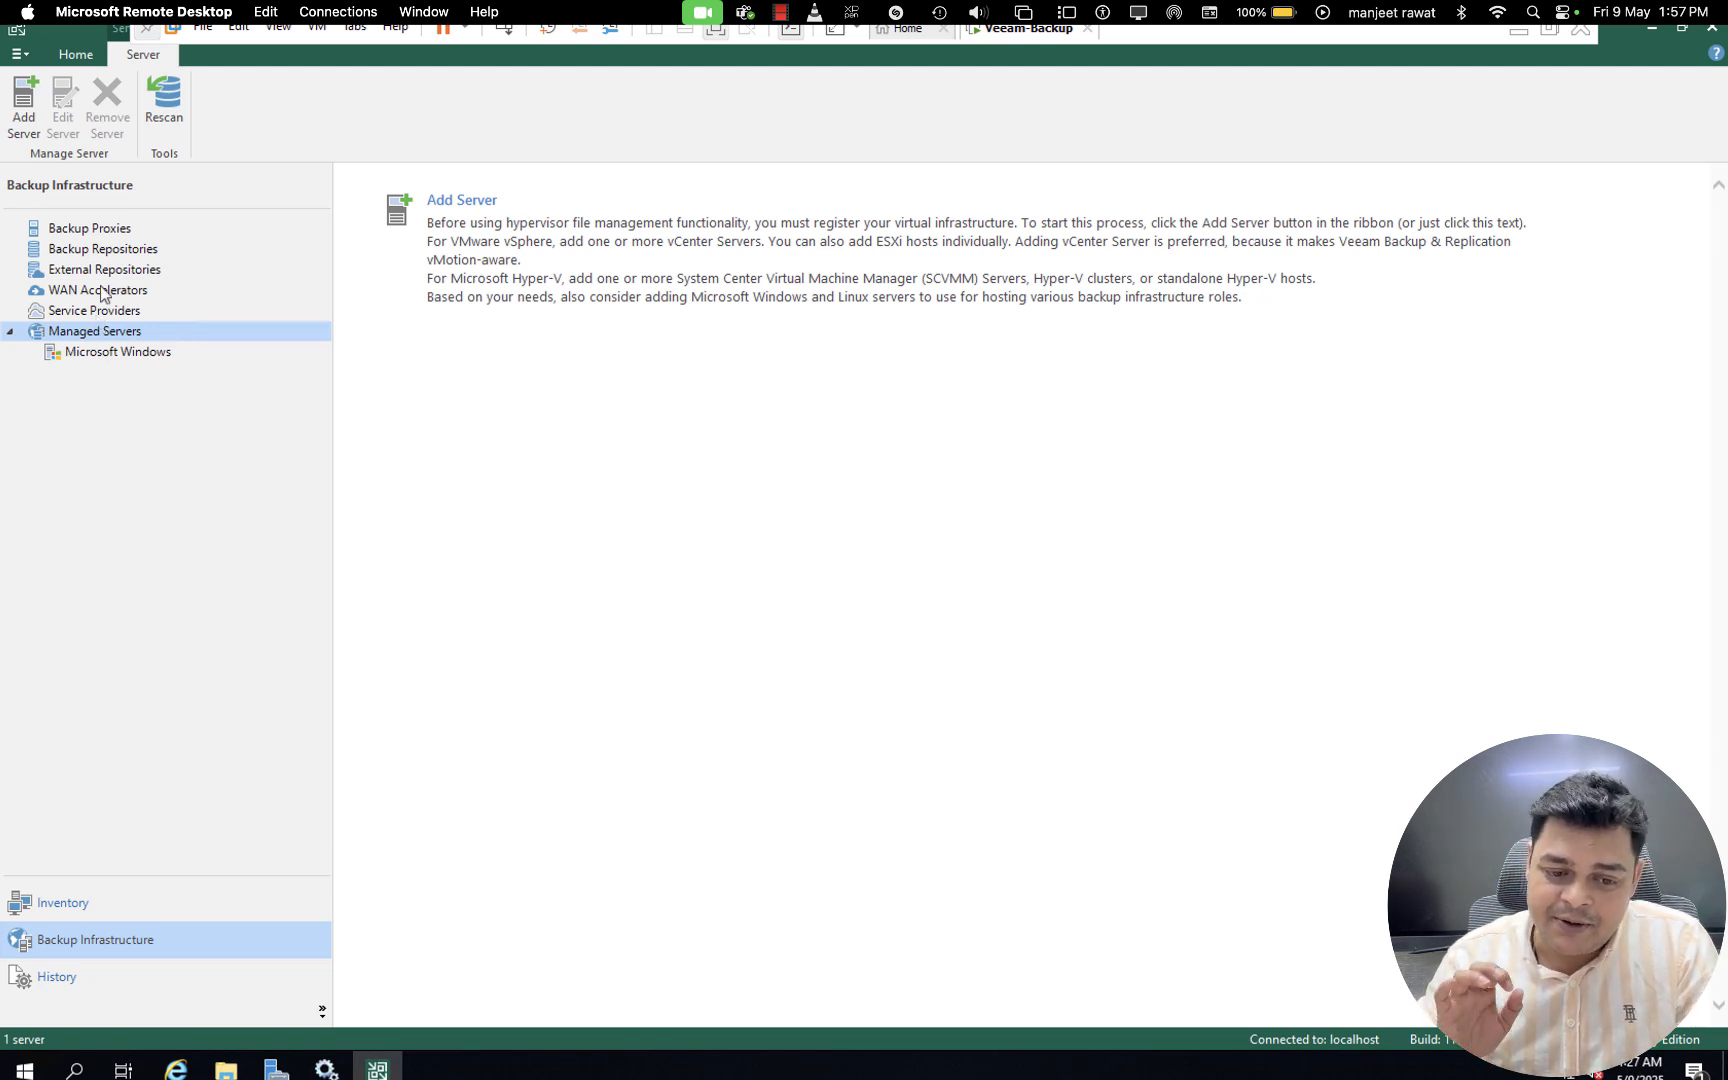
left_click(111, 252)
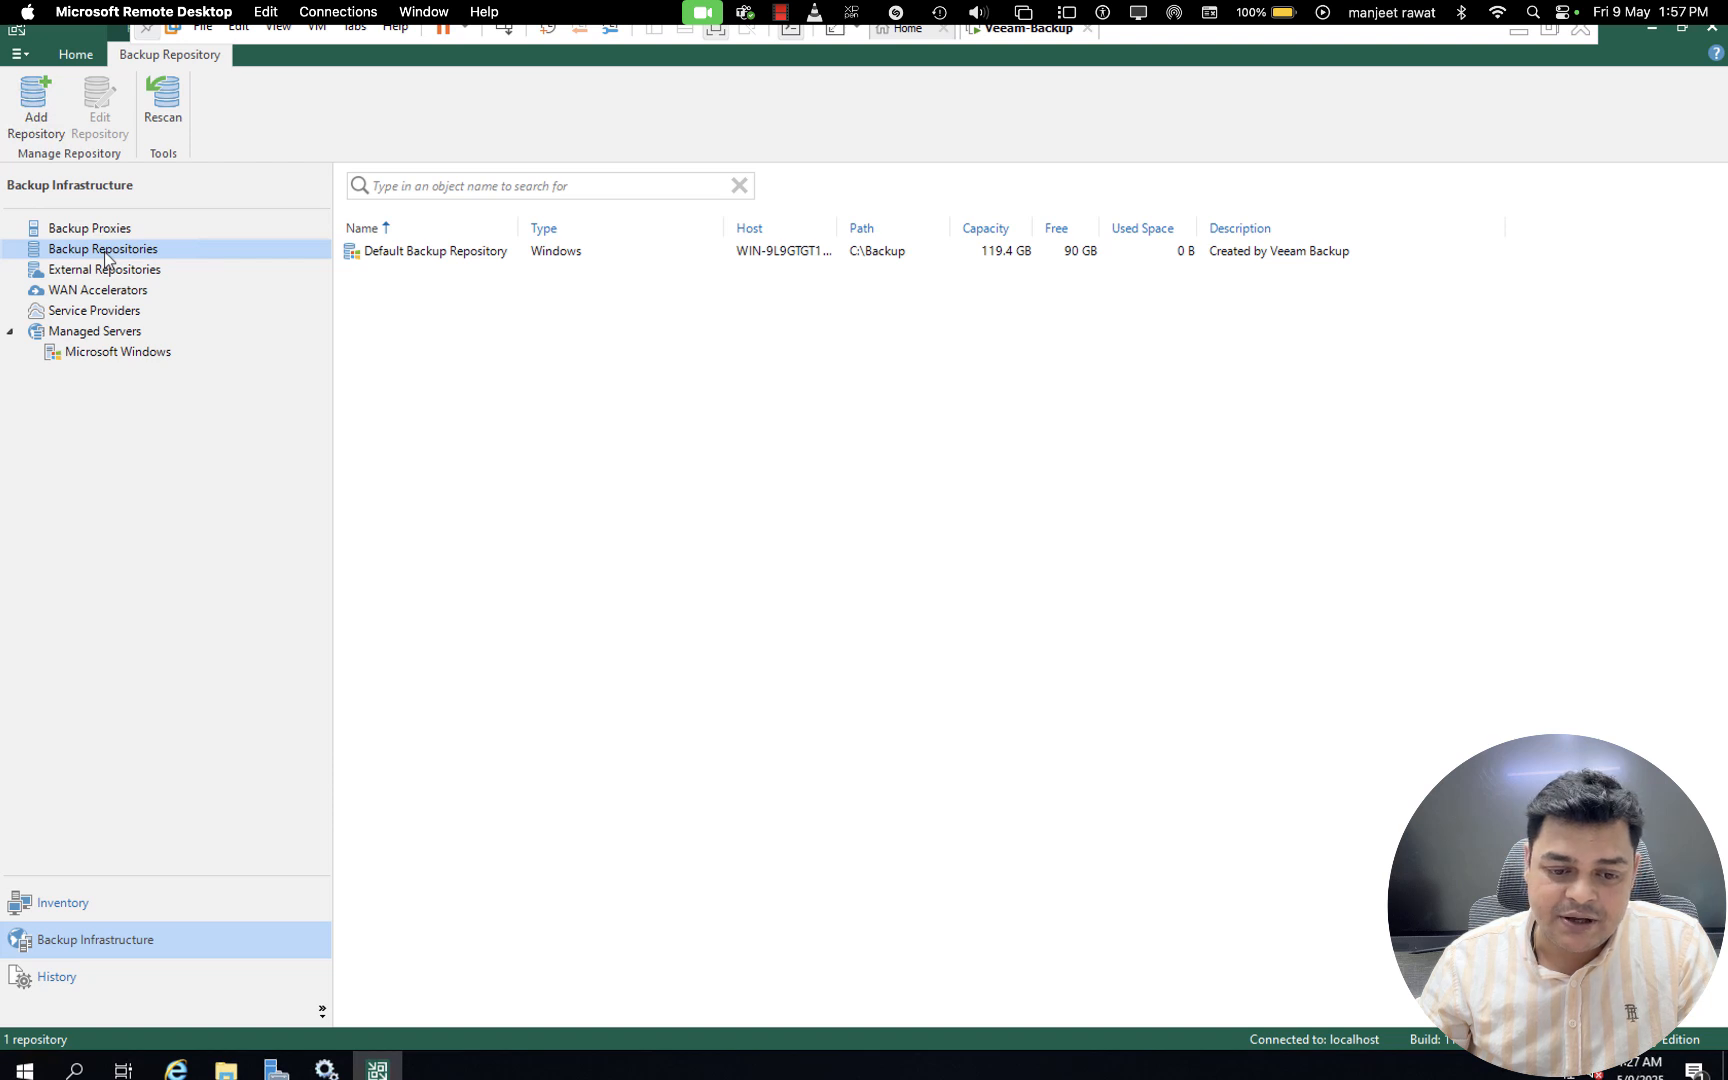
right_click(108, 259)
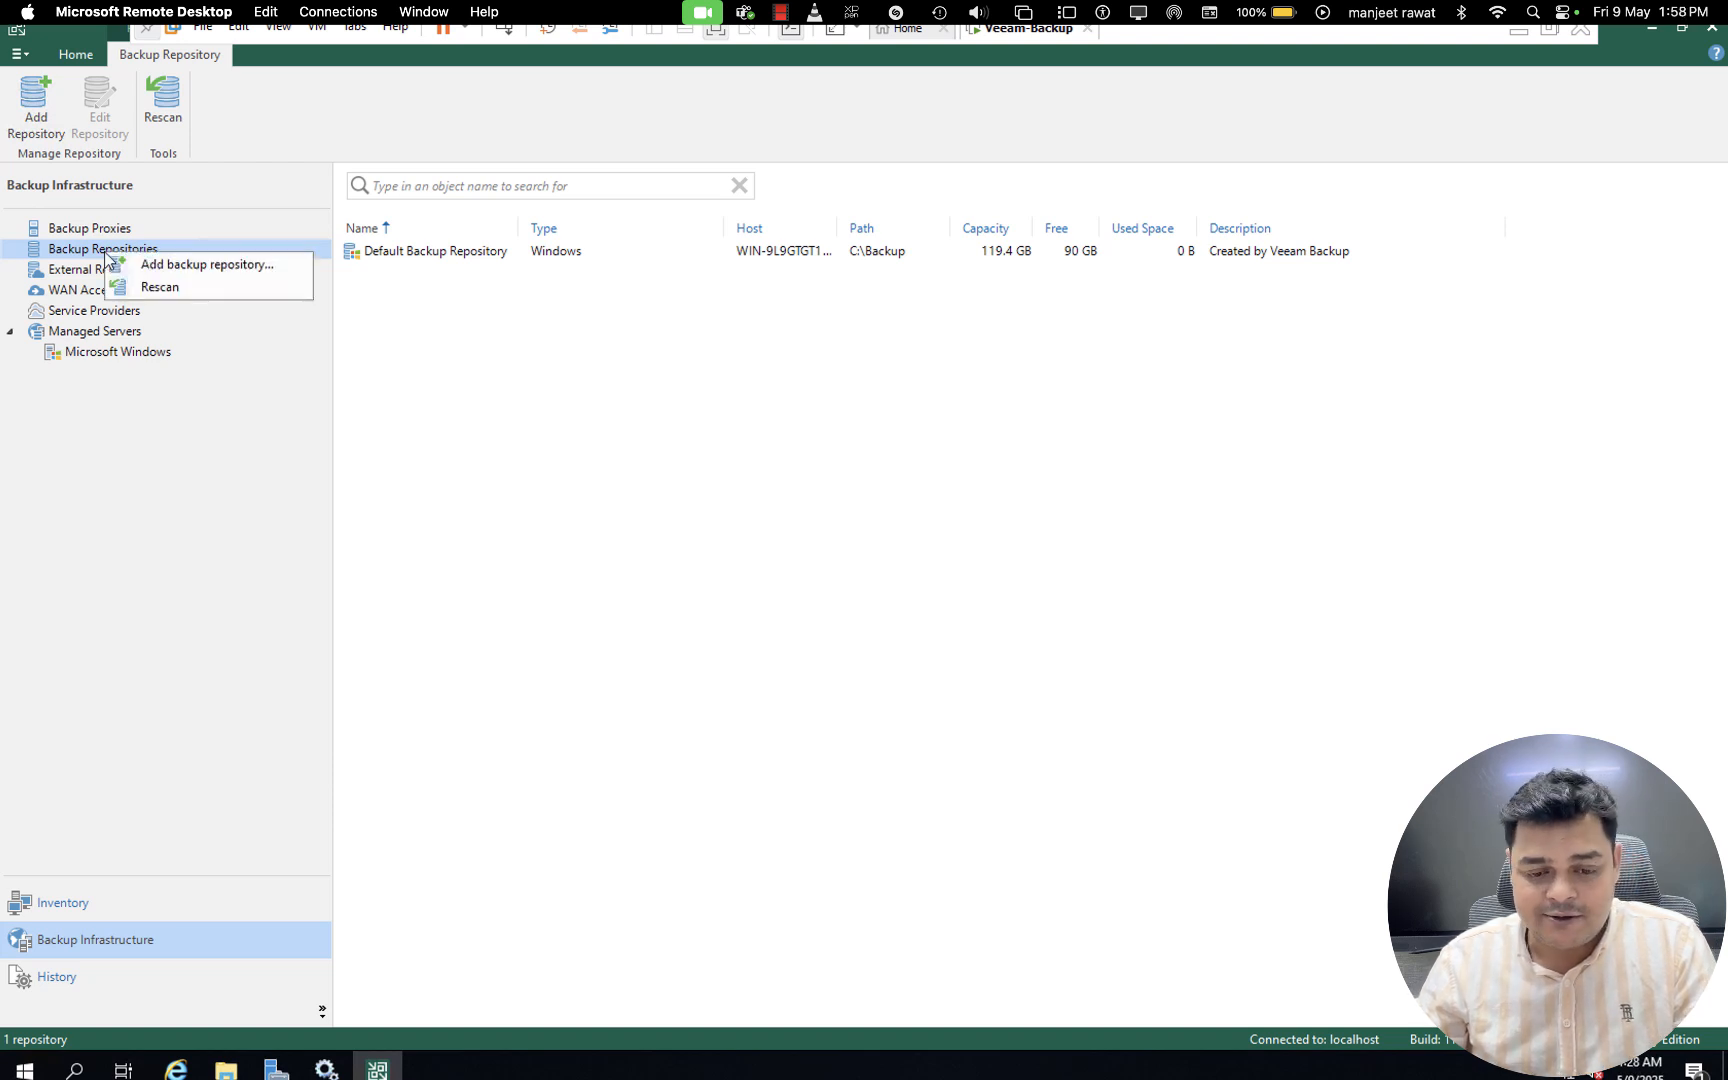
left_click(176, 265)
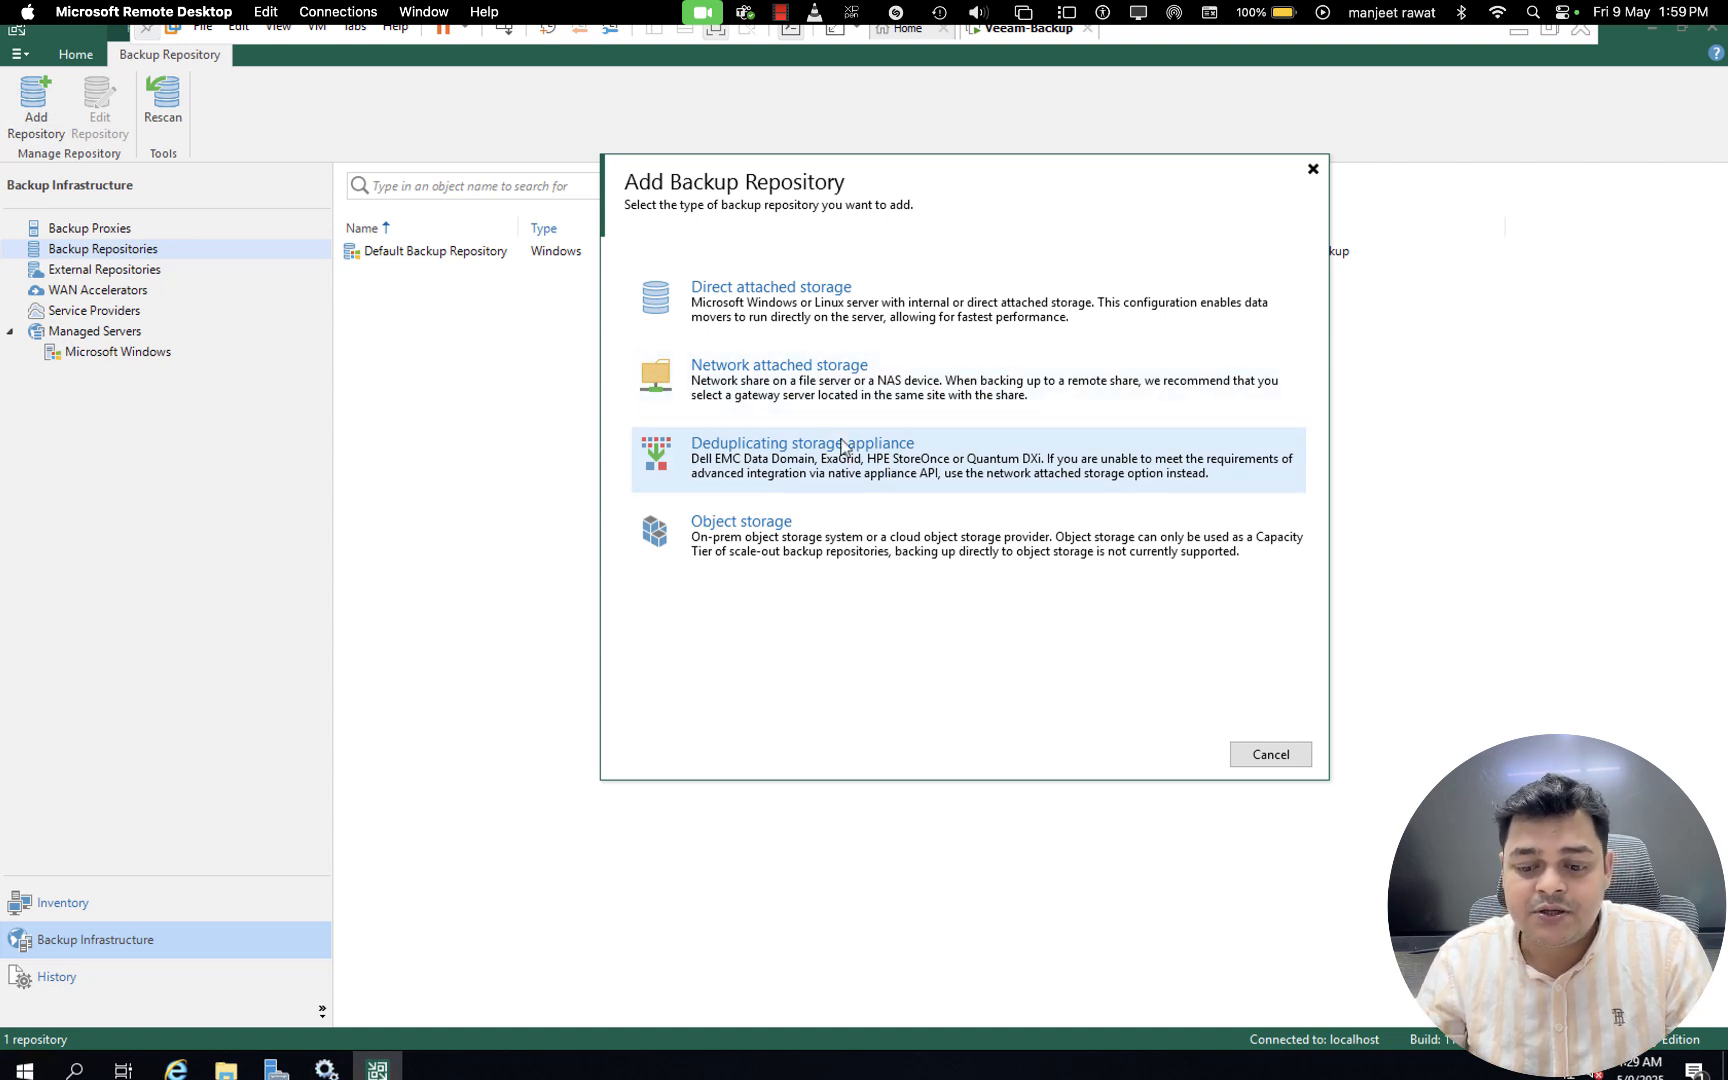
left_click(805, 530)
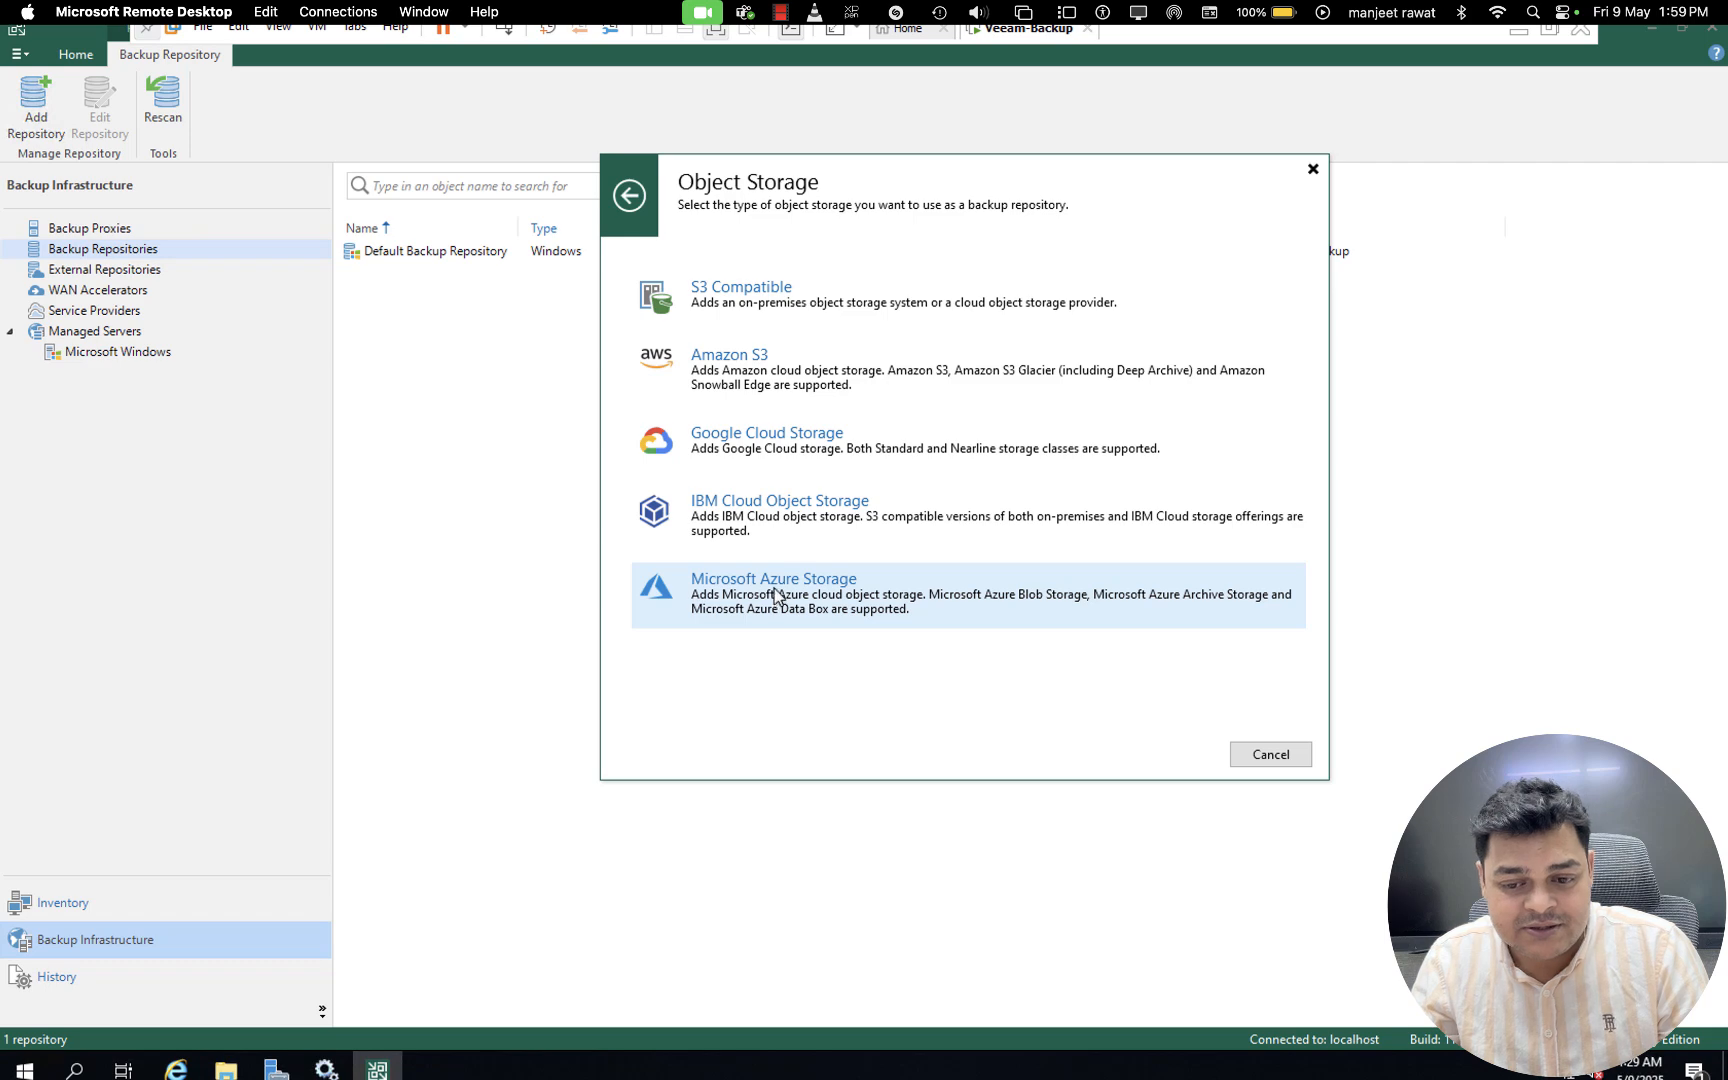
left_click(629, 195)
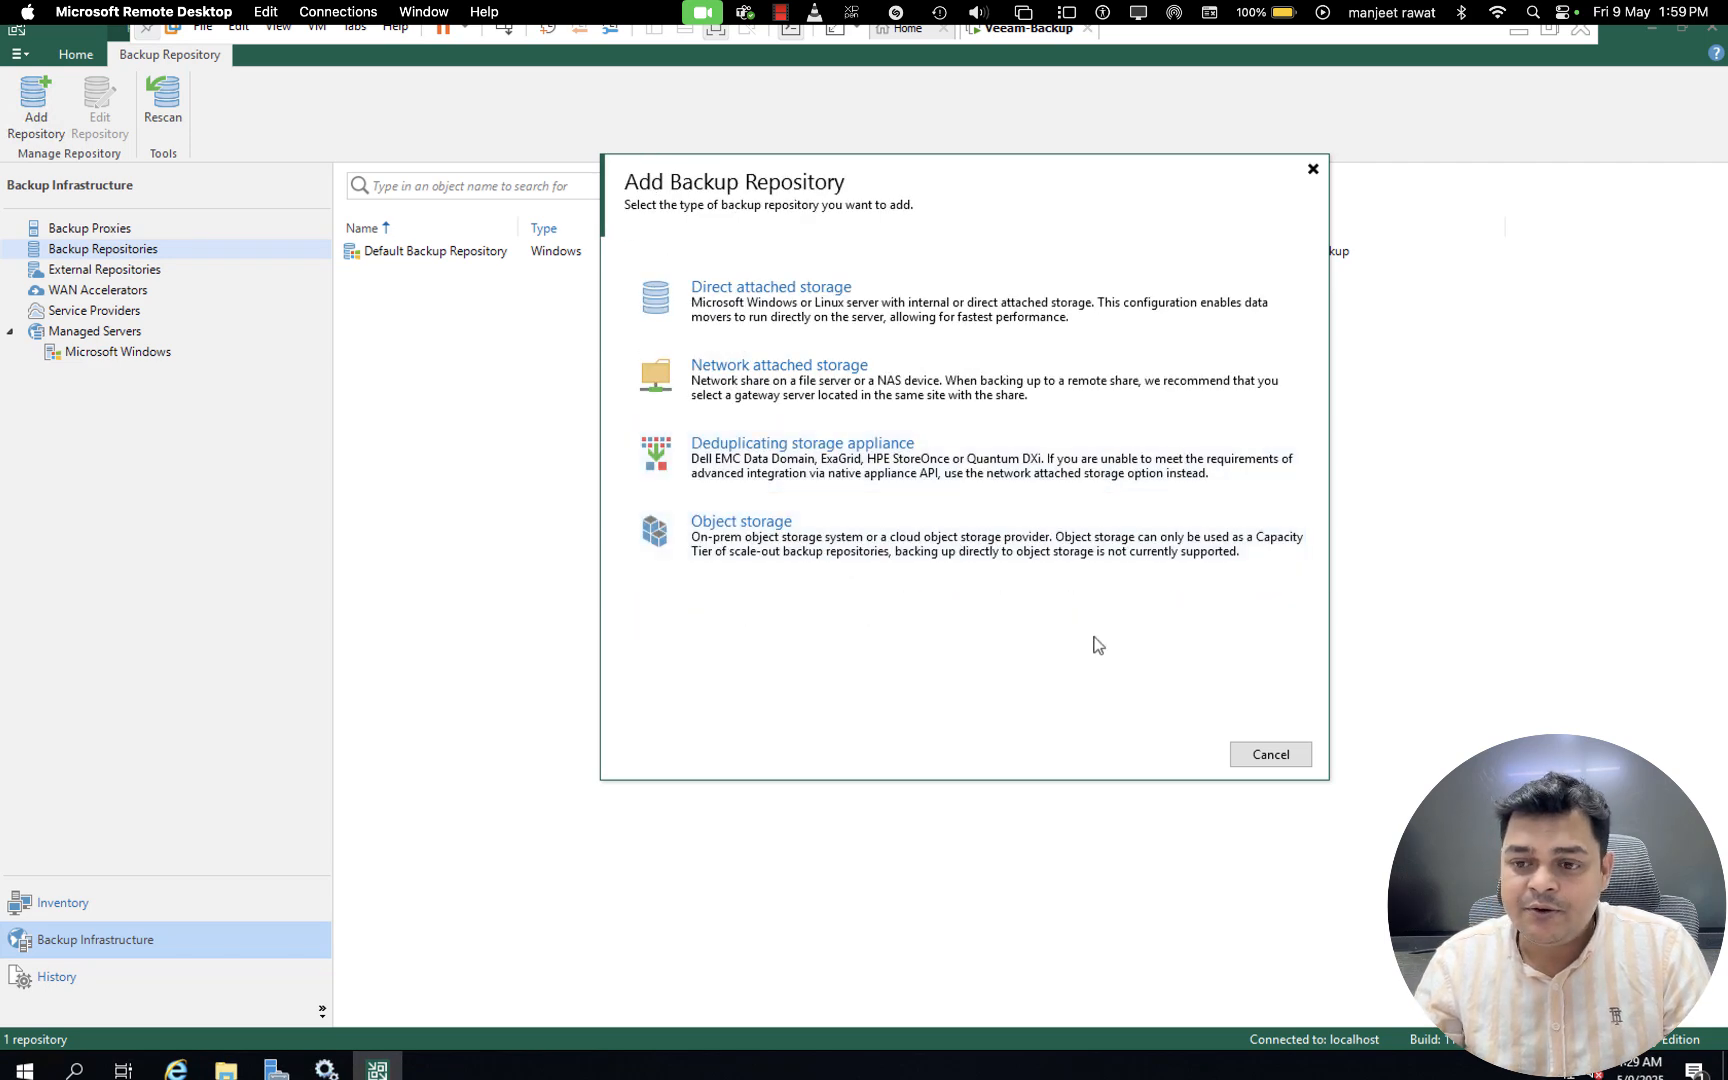
left_click(1313, 169)
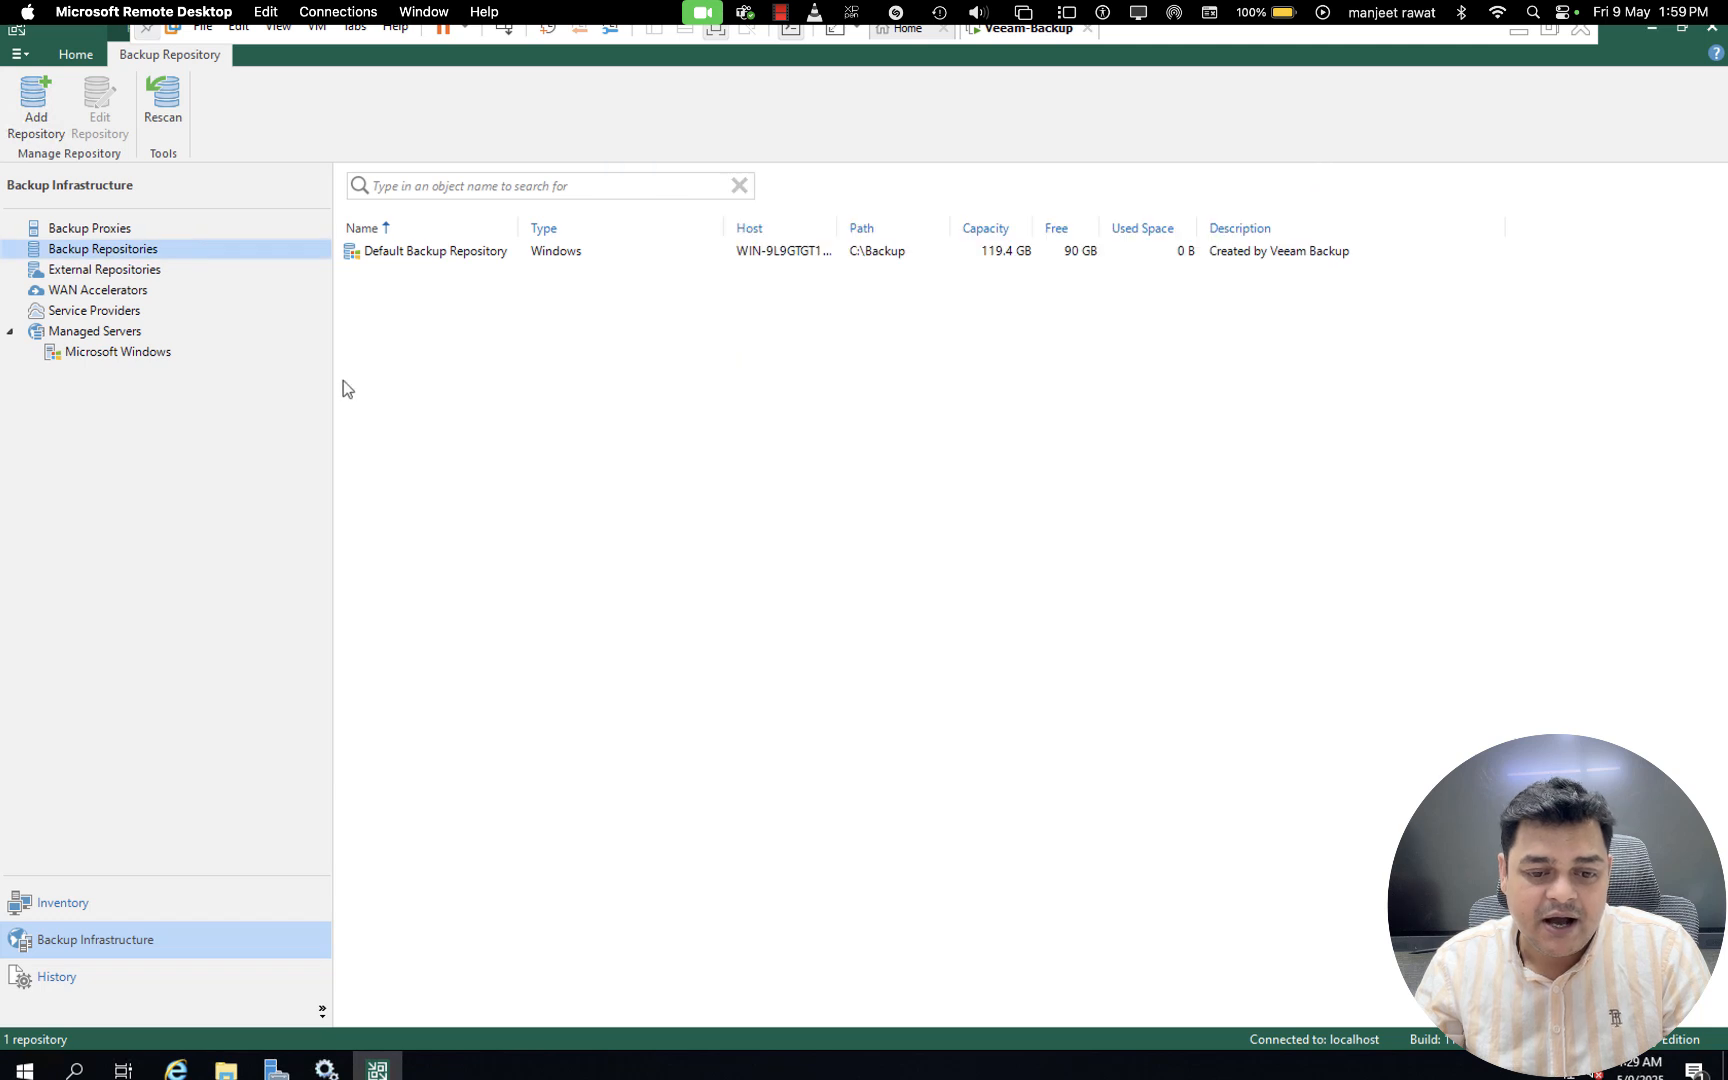
- Examine the options for adding an external repository, including the Veeam Backup for Microsoft Azure setup, and cancel it
left_click(138, 272)
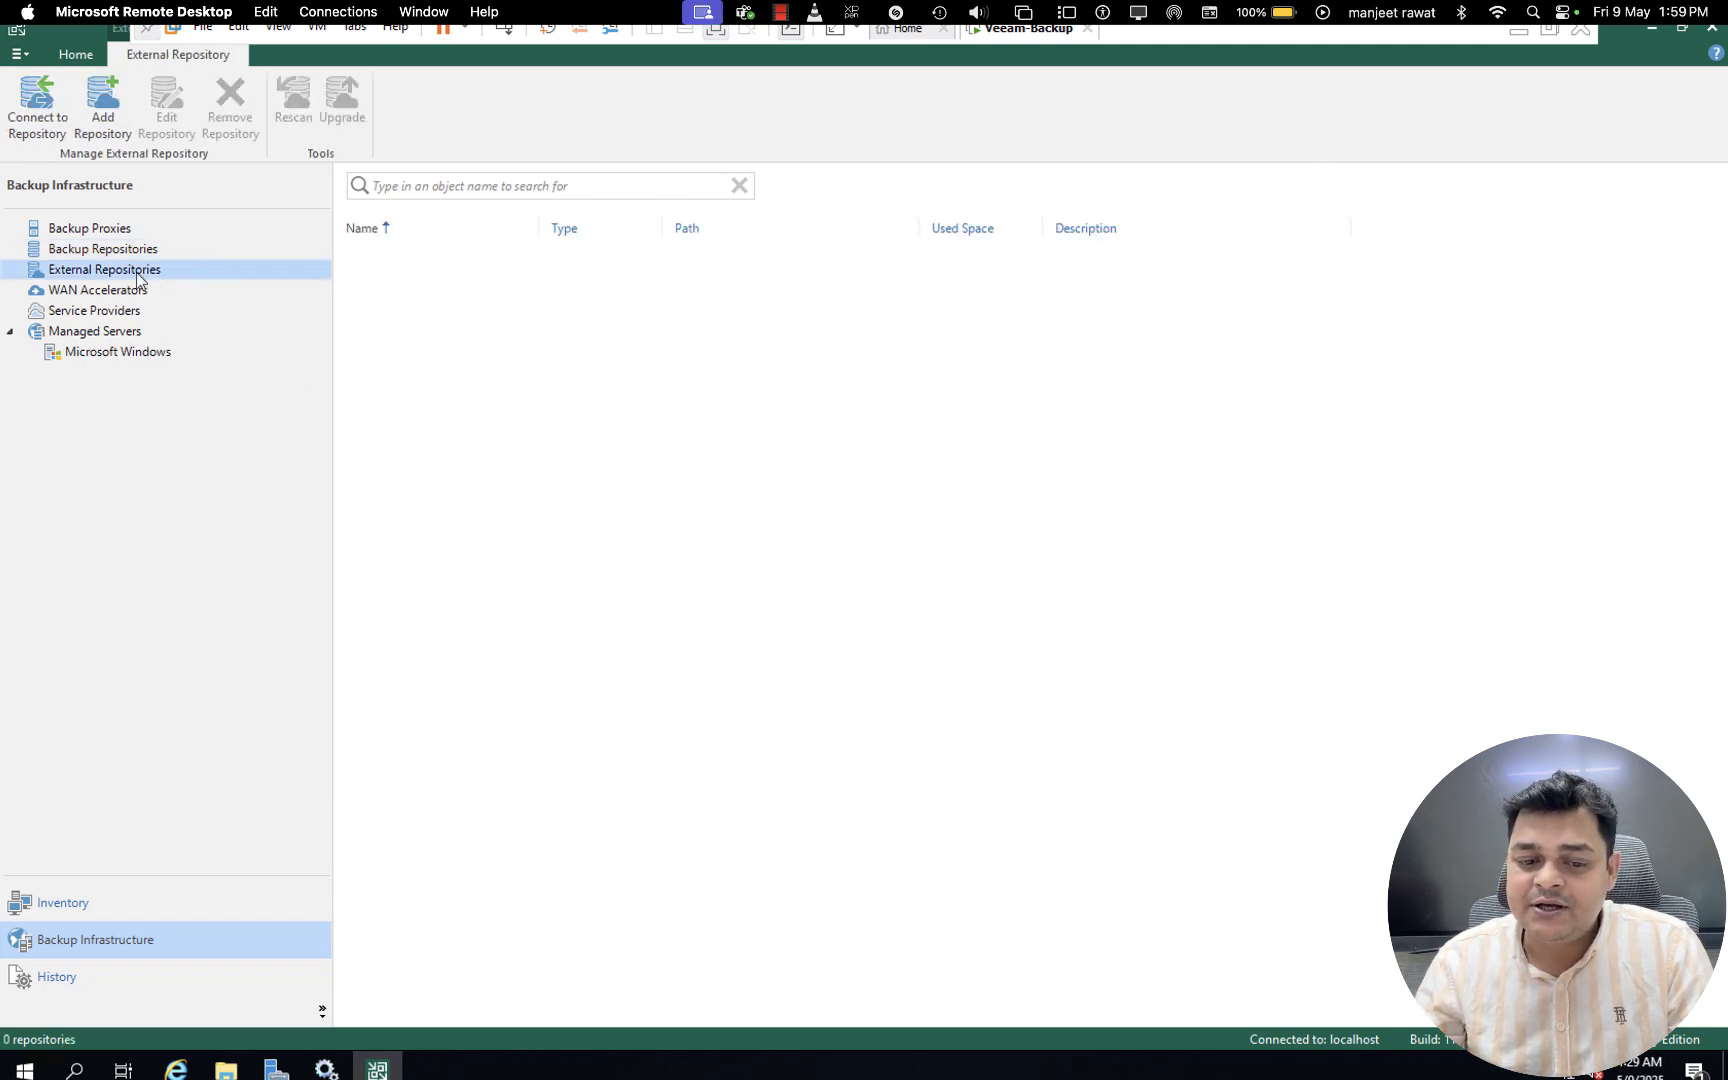
right_click(138, 279)
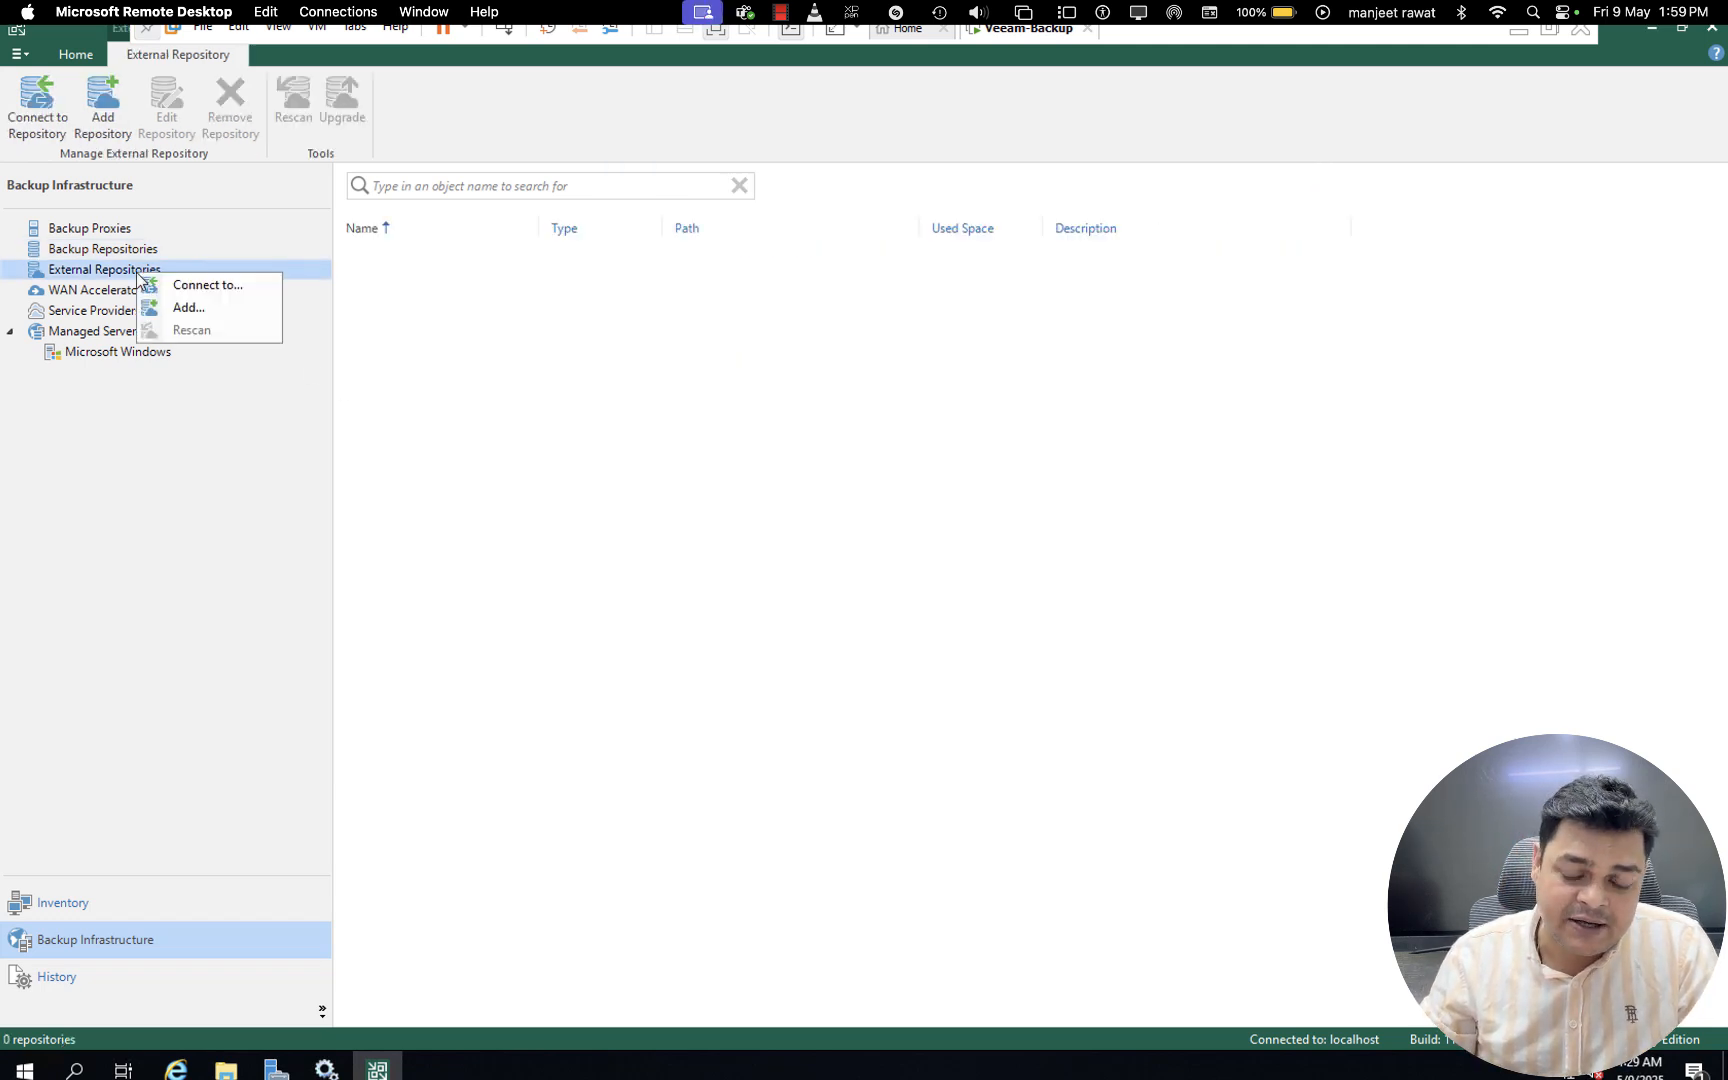
left_click(200, 310)
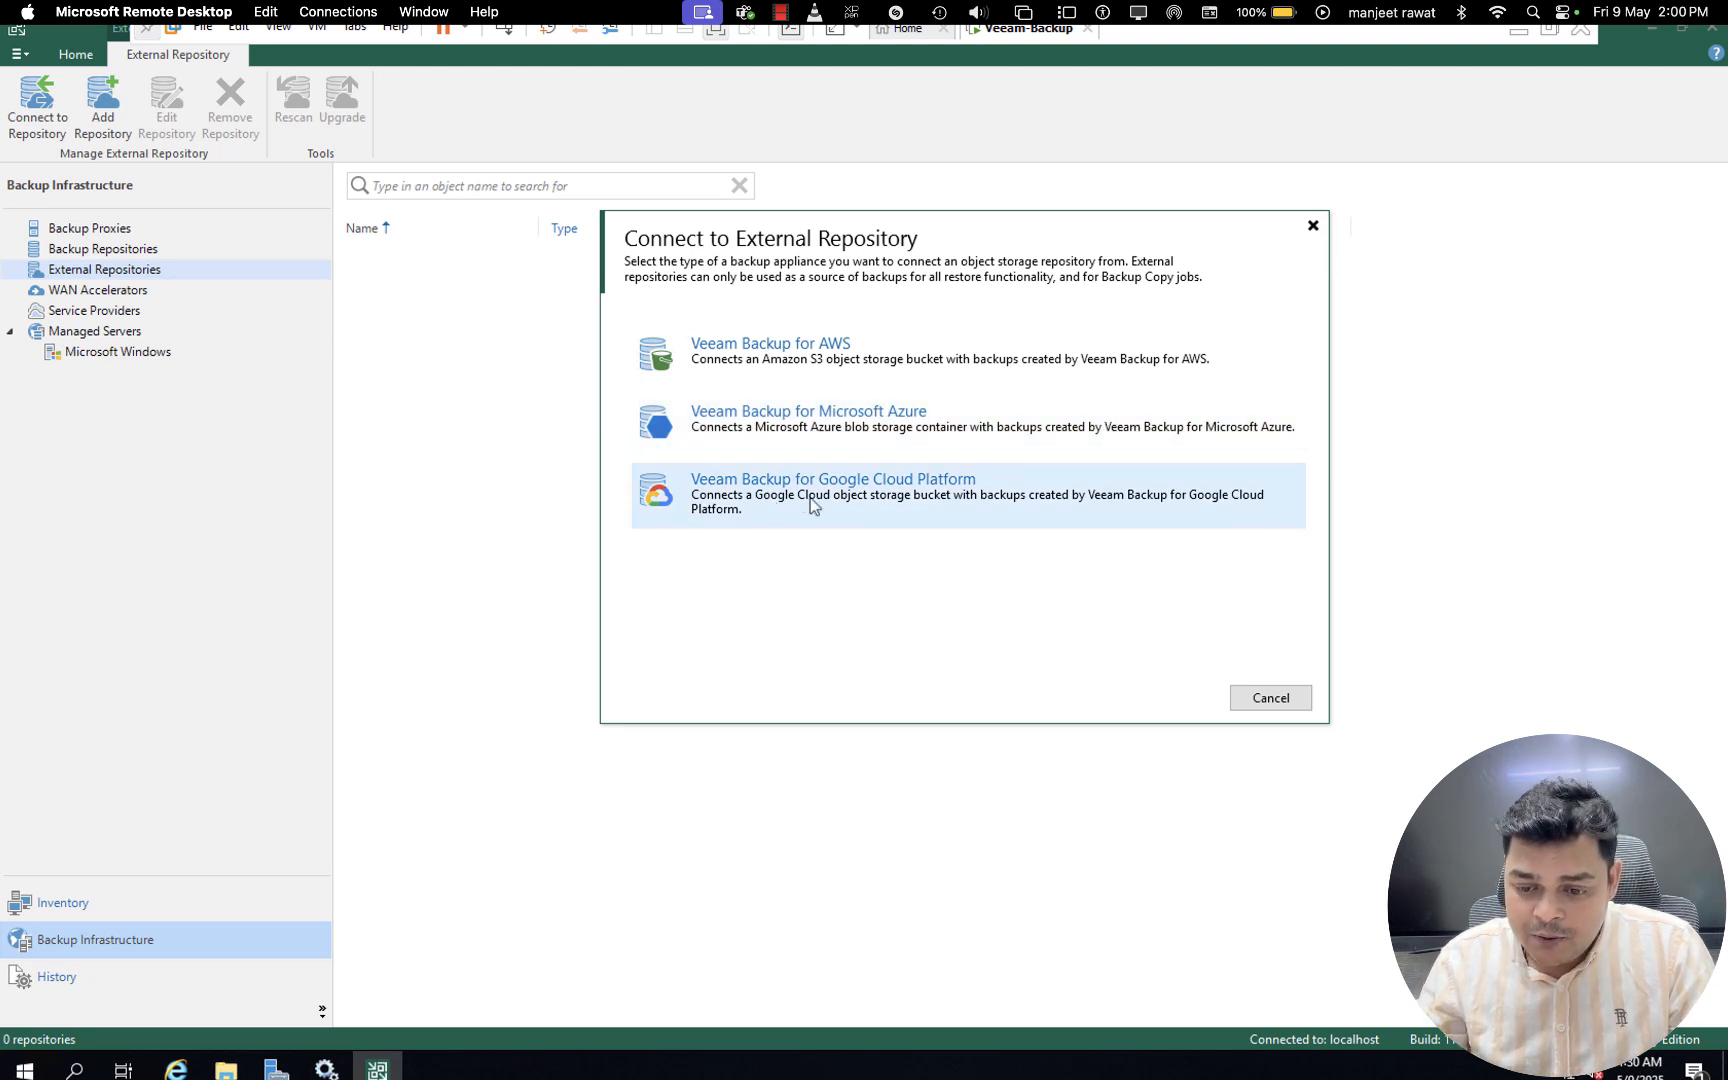
left_click(790, 427)
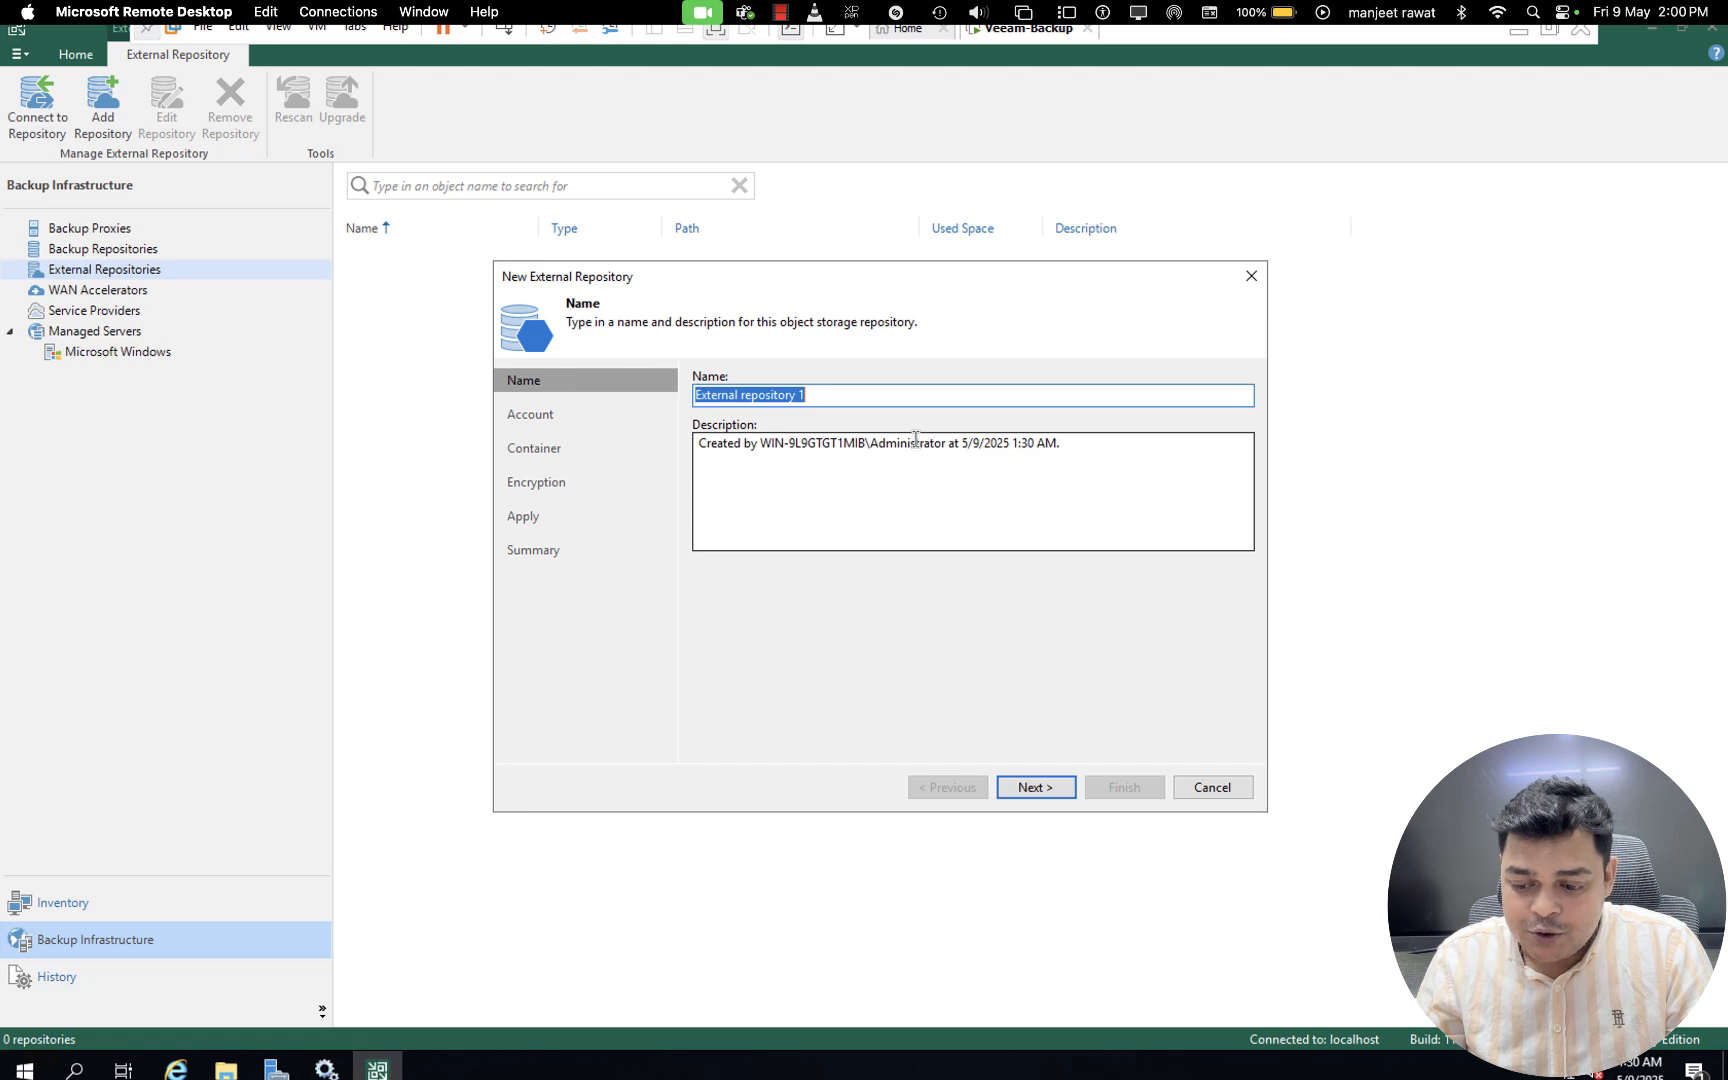
left_click(1218, 790)
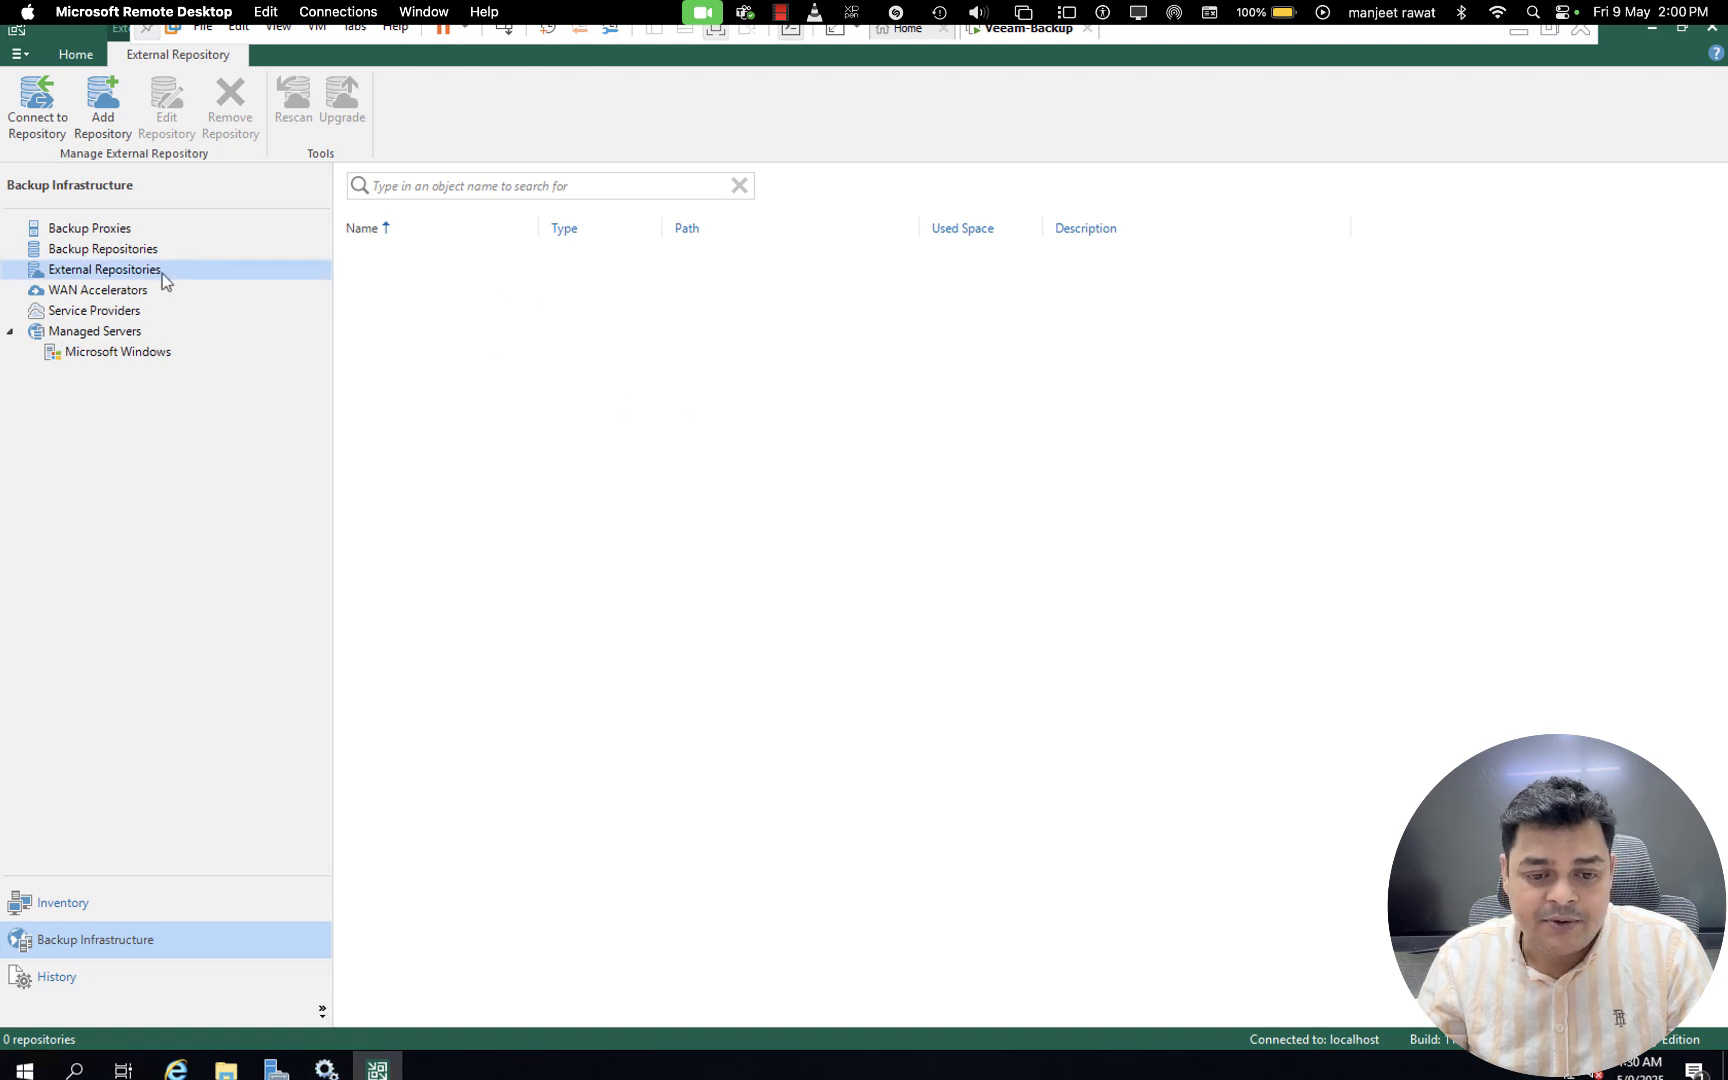
- Open the setup for a new backup repository using network attached storage with an NFS share
left_click(131, 251)
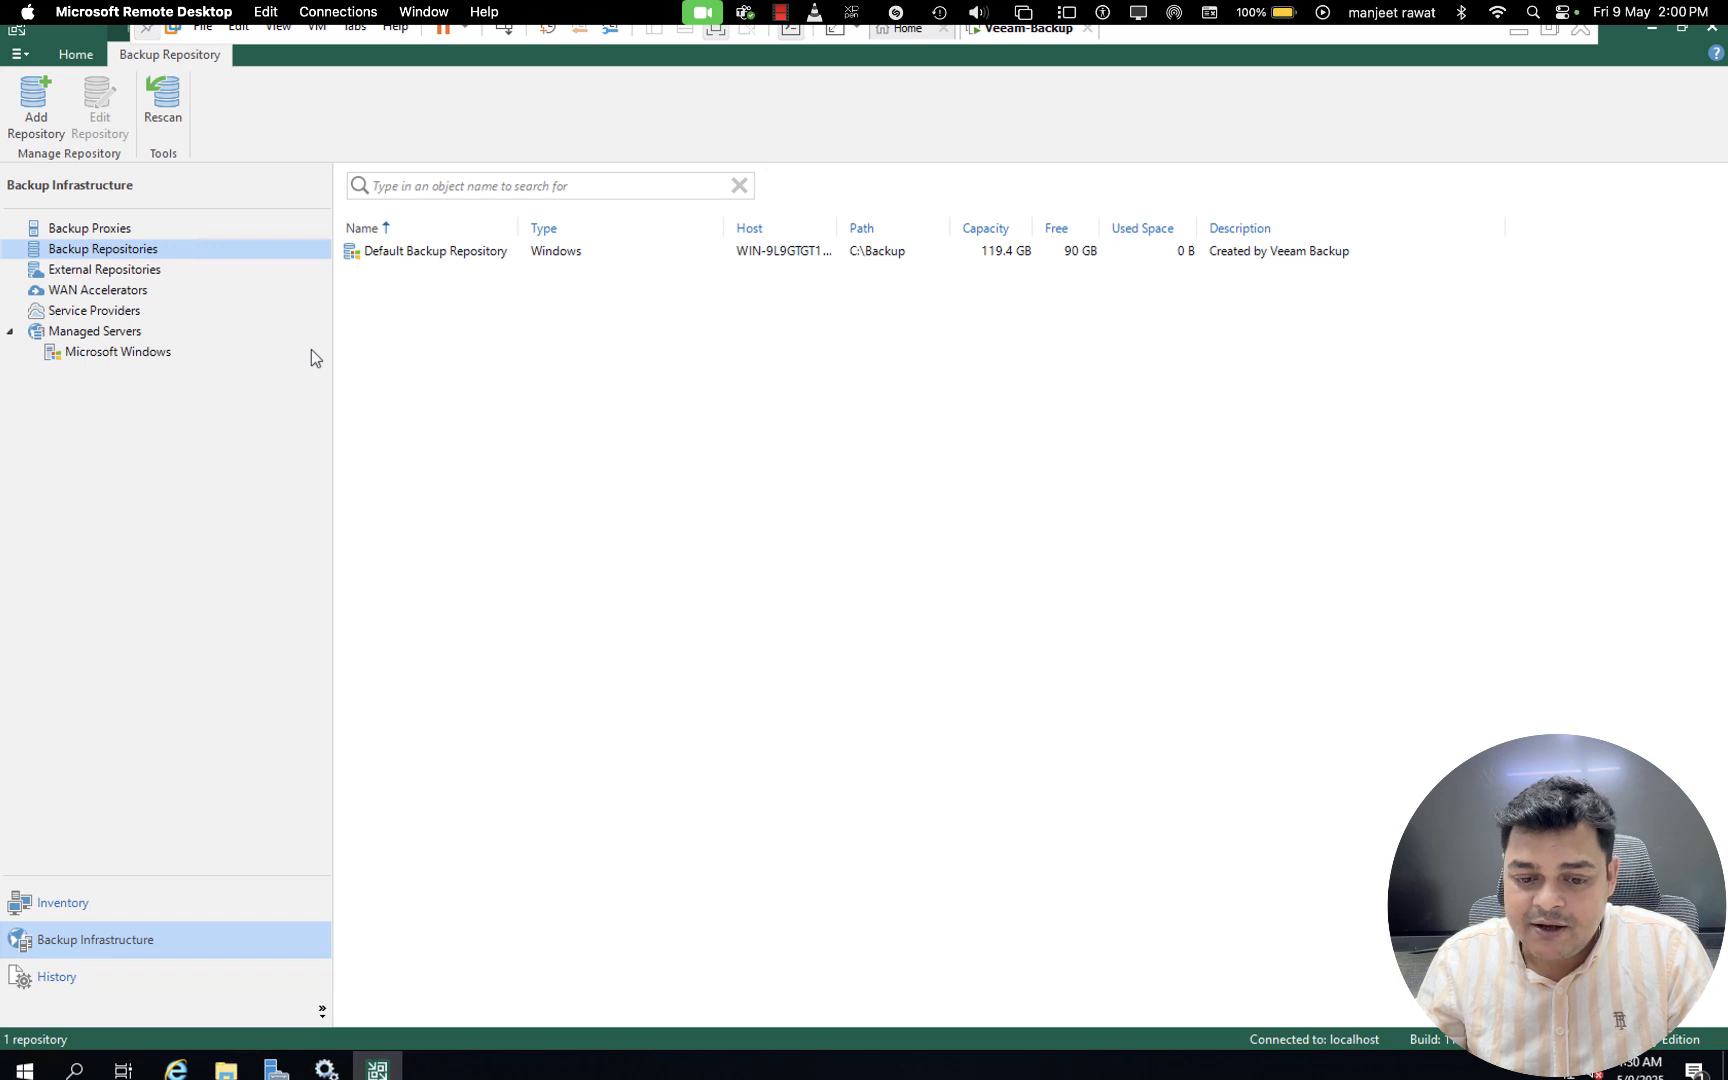
right_click(122, 256)
left_click(196, 262)
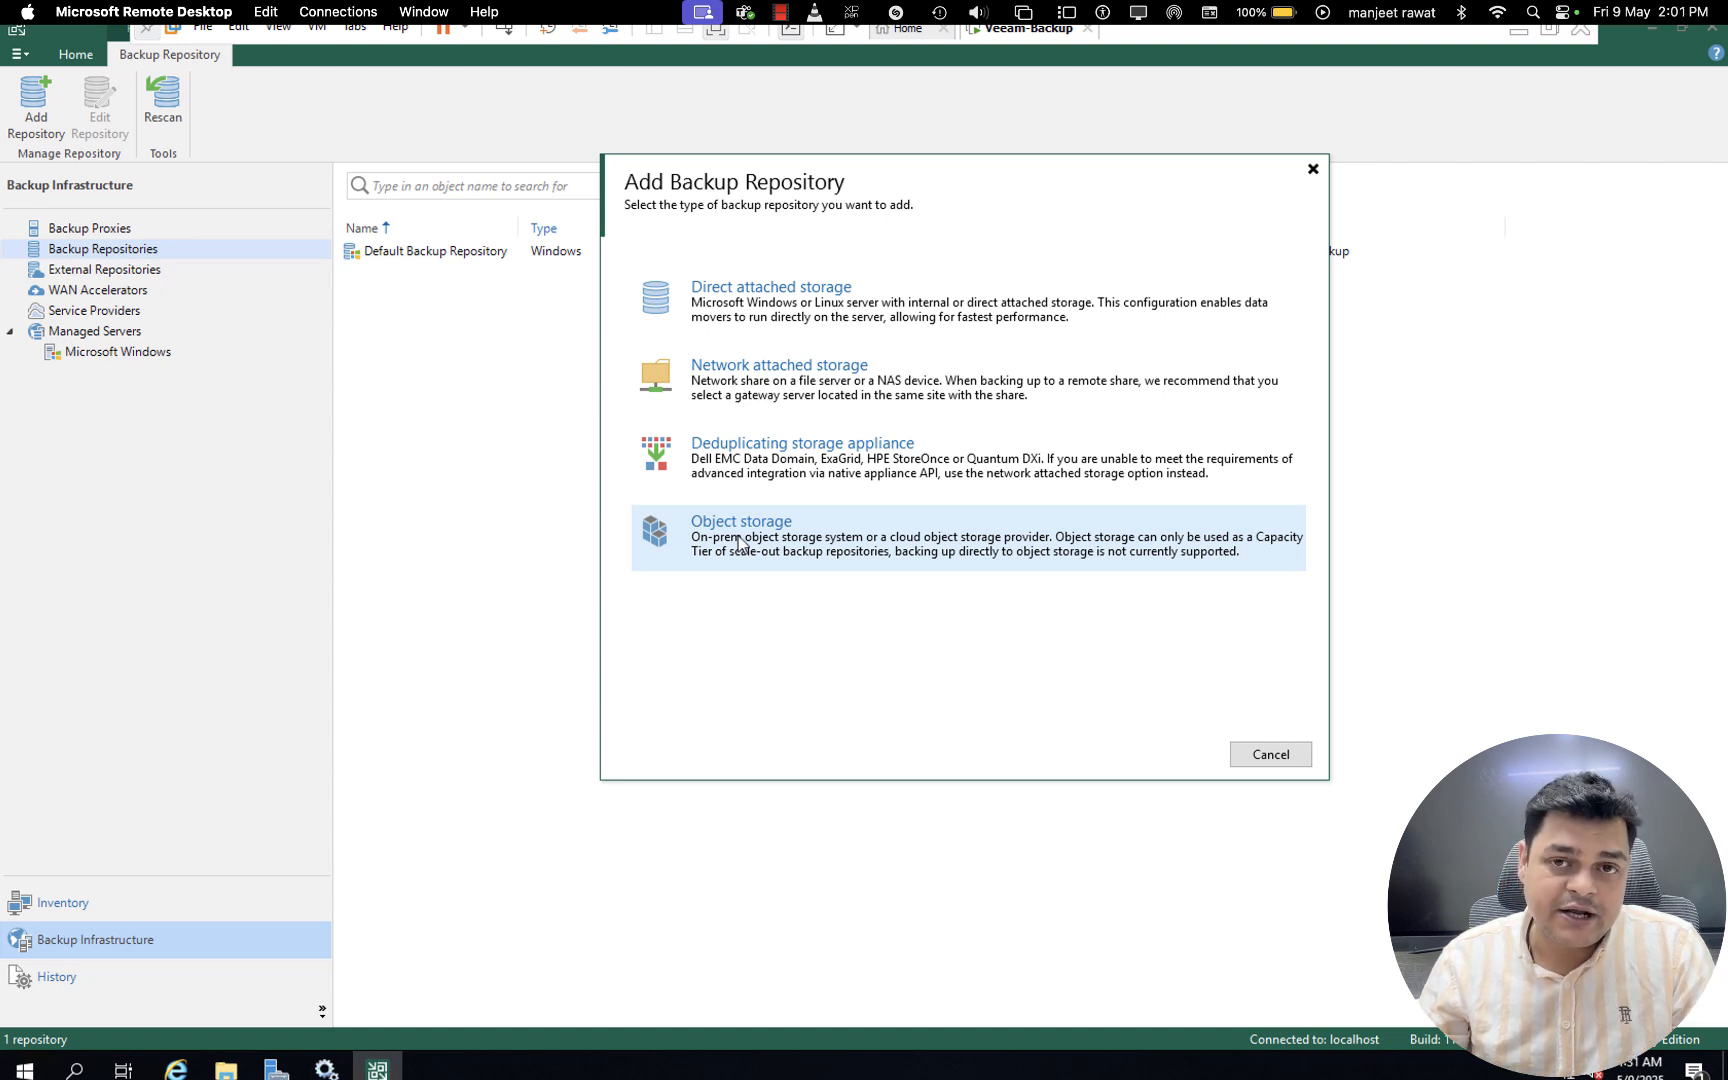
left_click(810, 390)
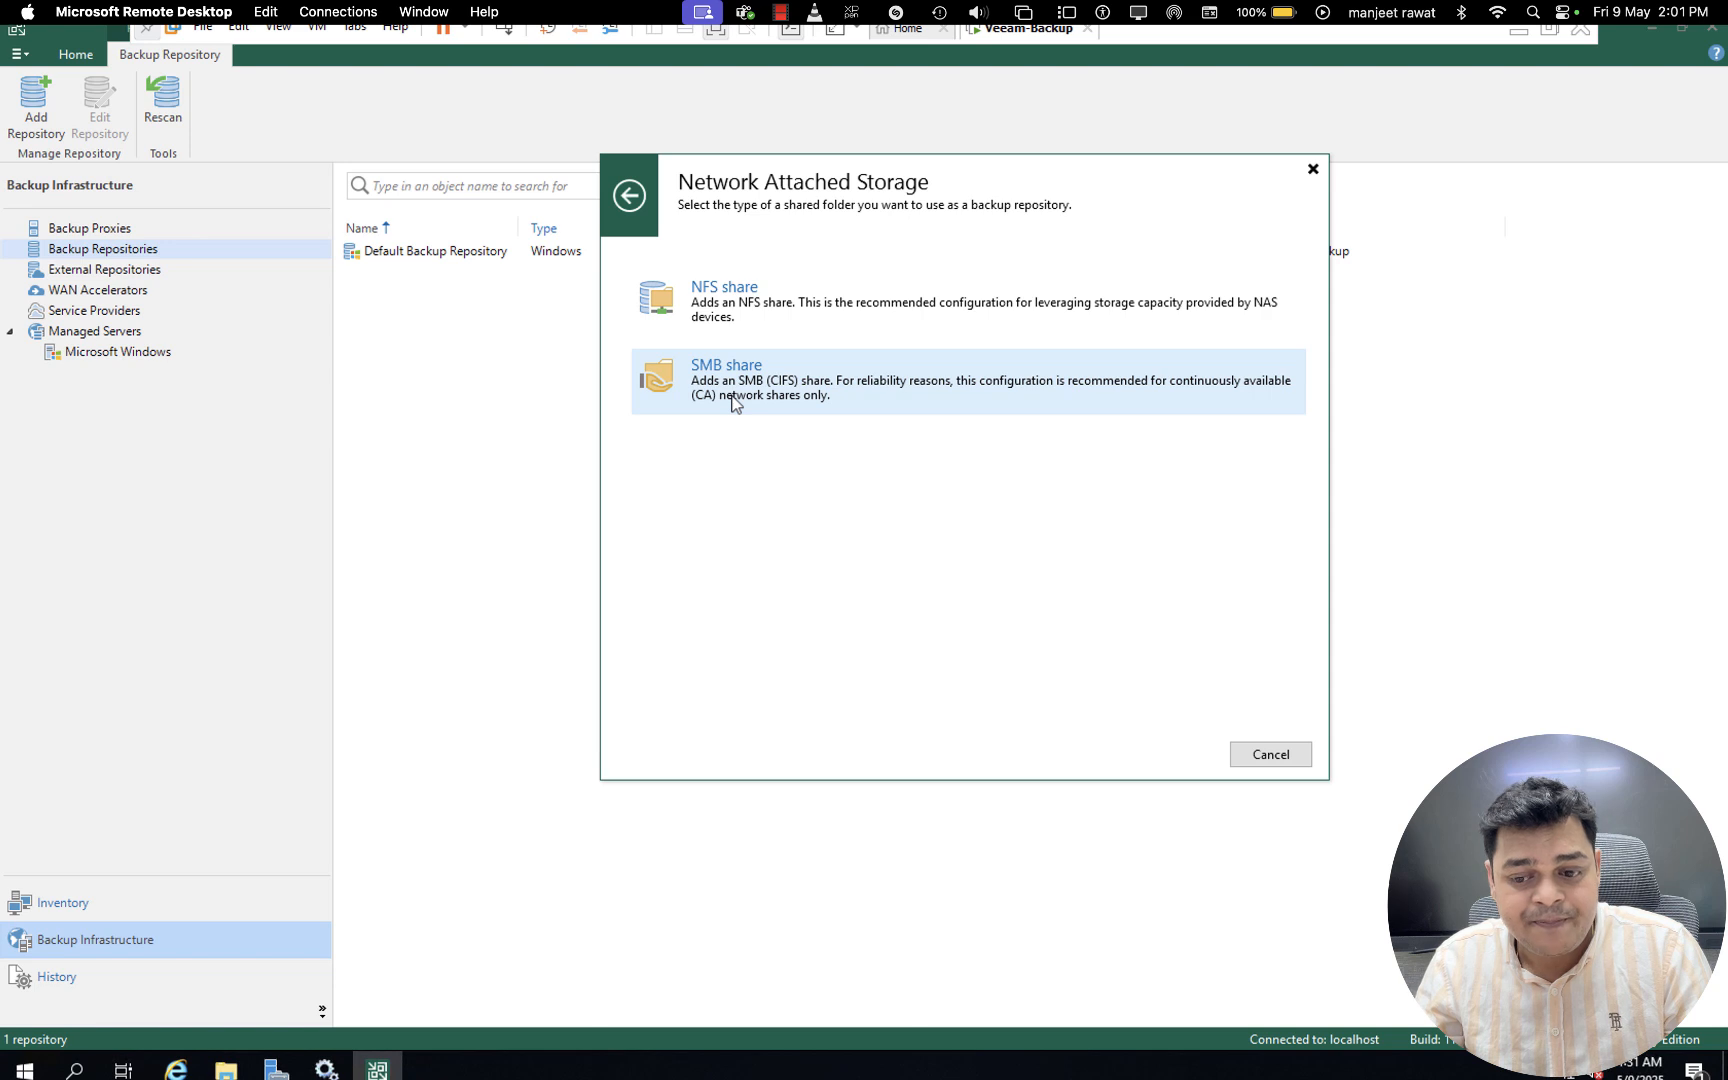
left_click(728, 298)
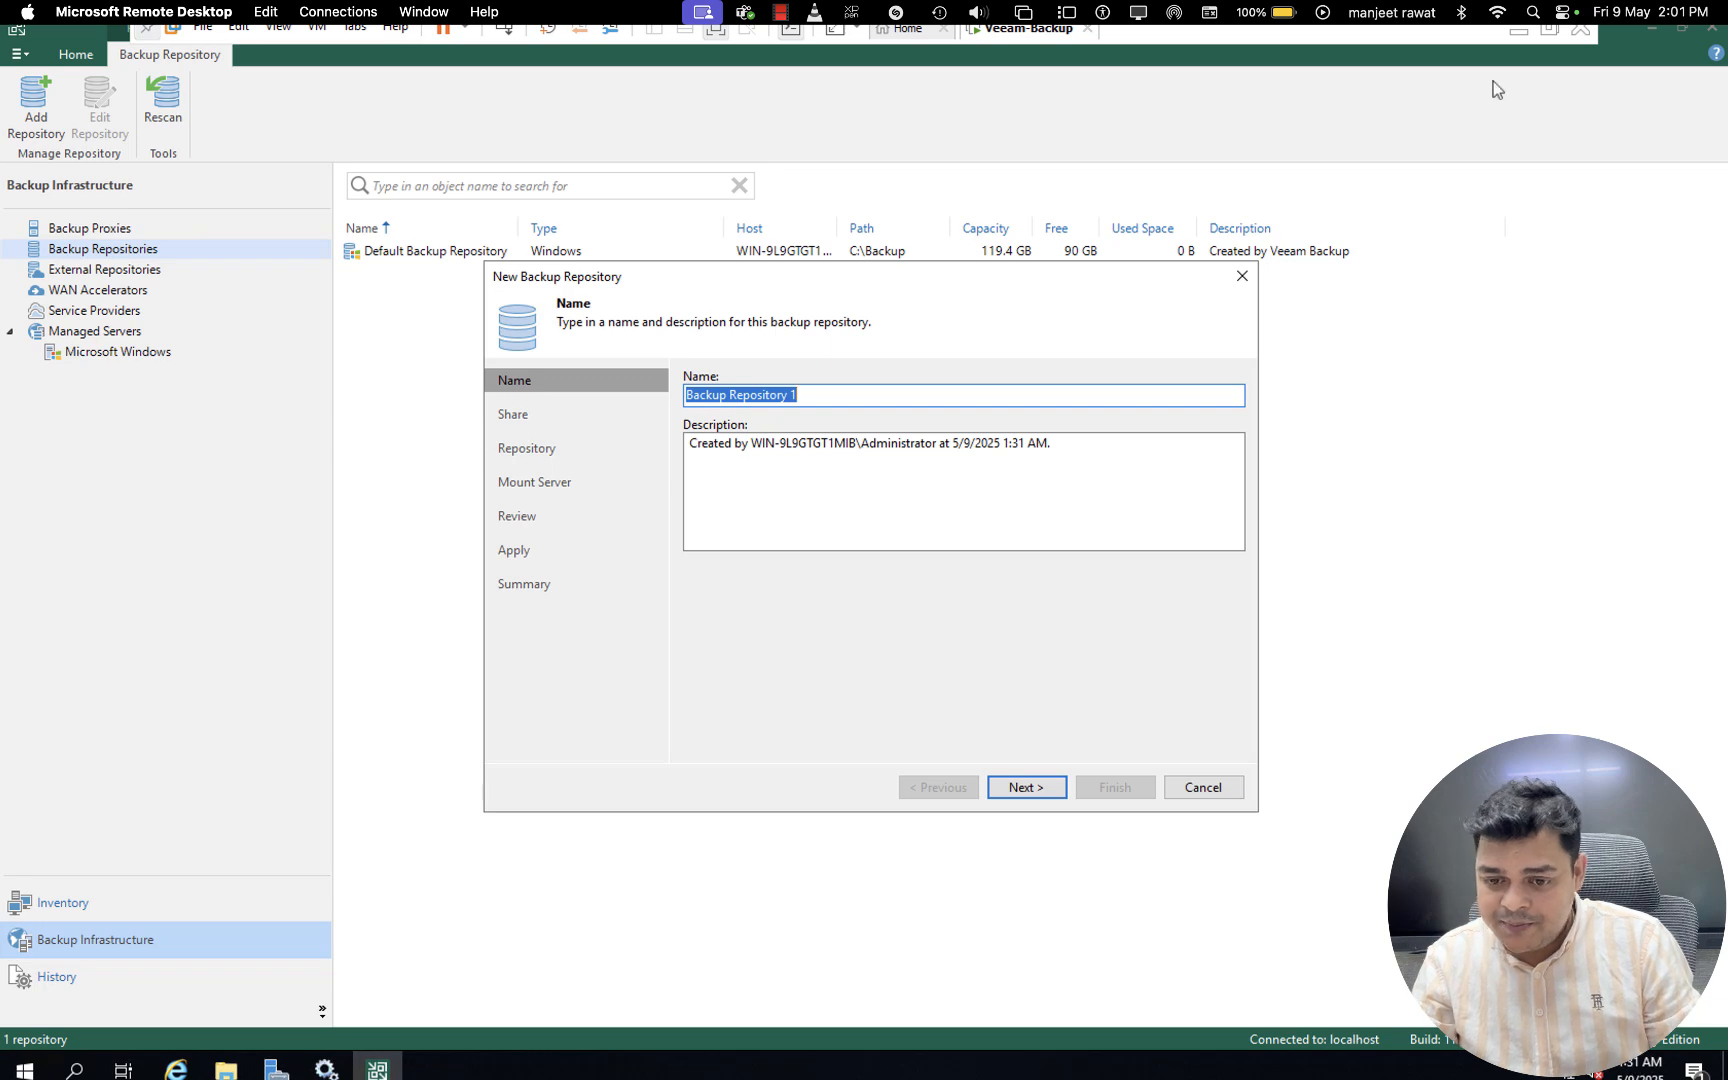
- Switch to the host desktop and dismiss the Voicemod driver prompt, the Microsoft sign-in window and the Migration Manager agent
left_click(1517, 29)
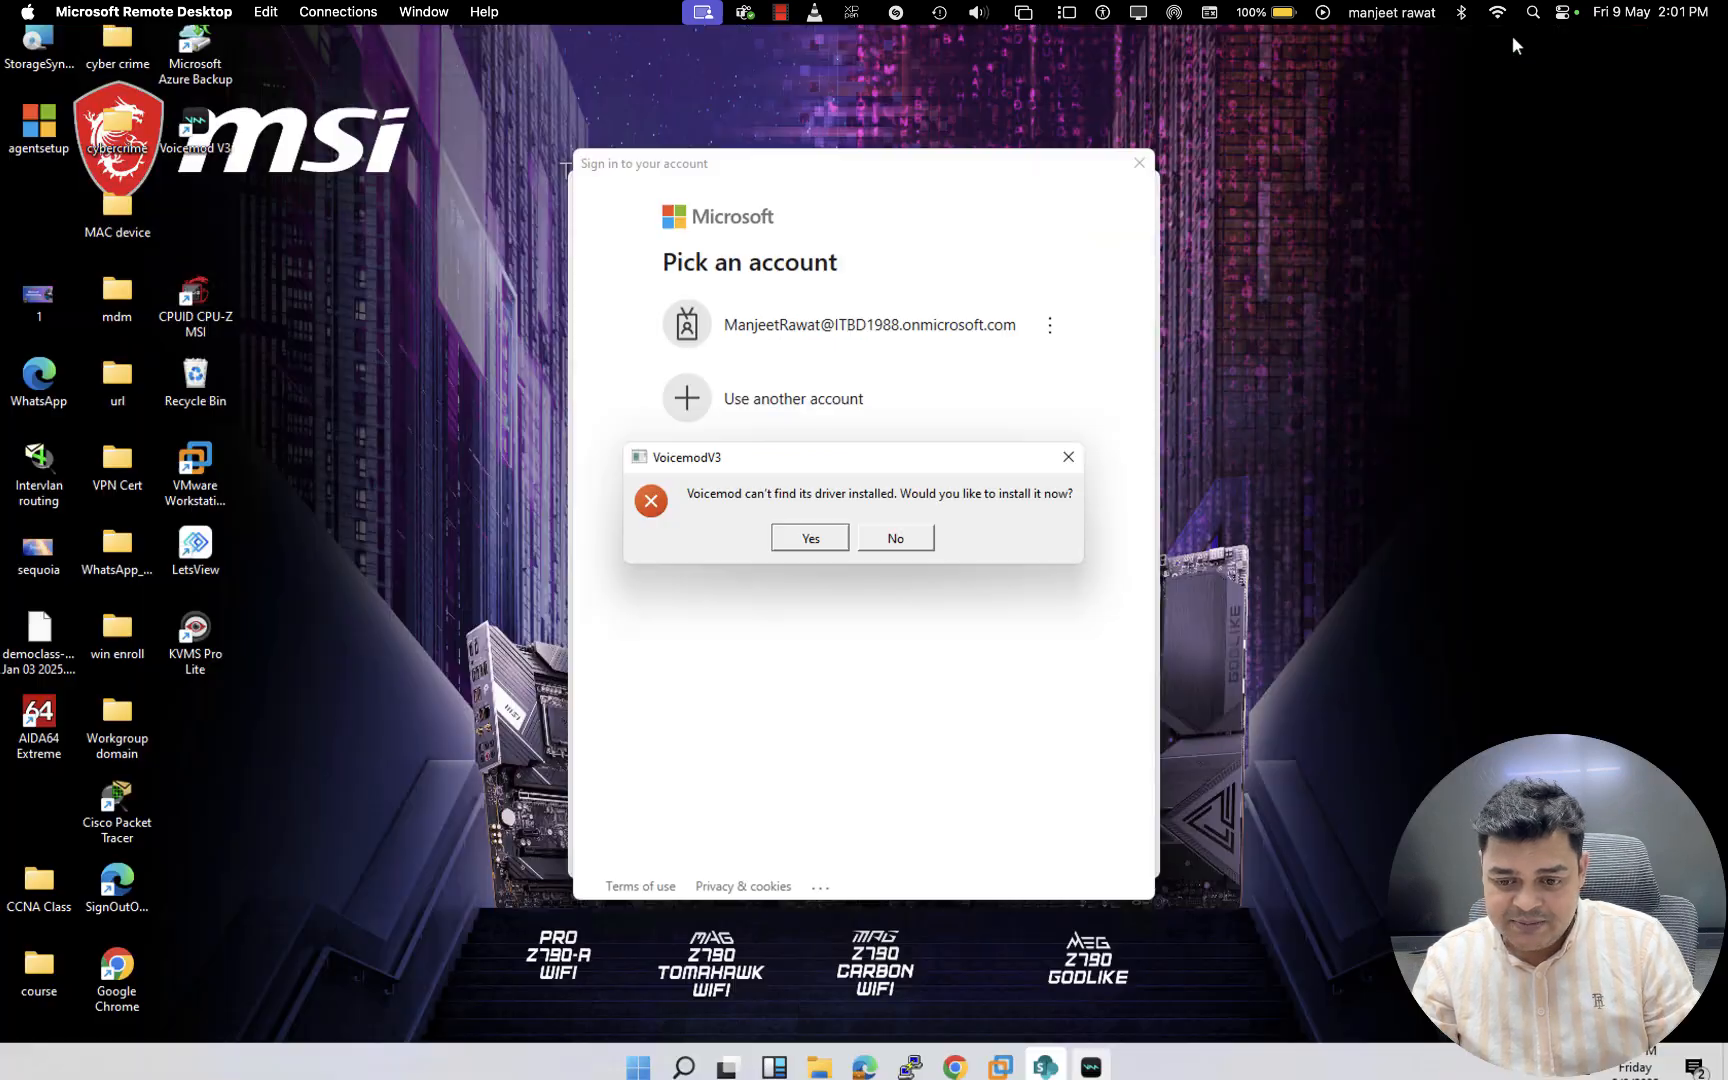
left_click(899, 540)
left_click(1130, 168)
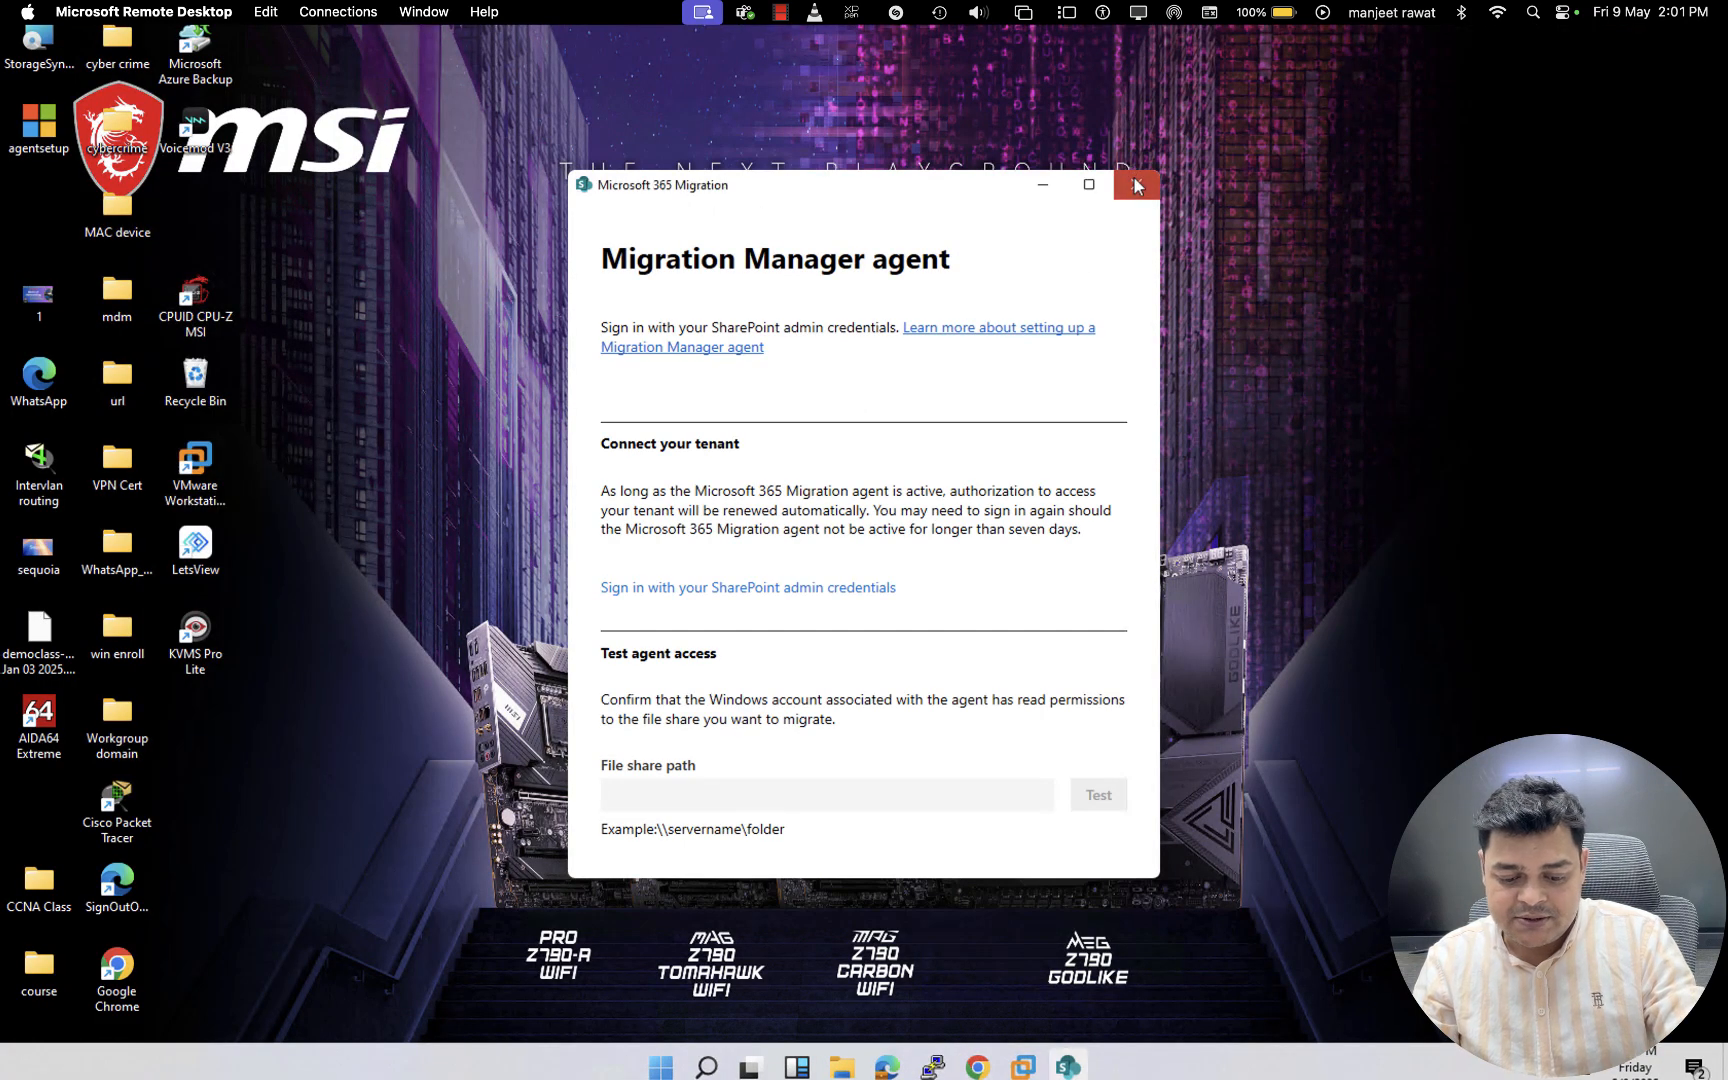
left_click(1135, 184)
- Create a folder named veeam-shared on the Virtual Machine (I:) drive
key("super+e")
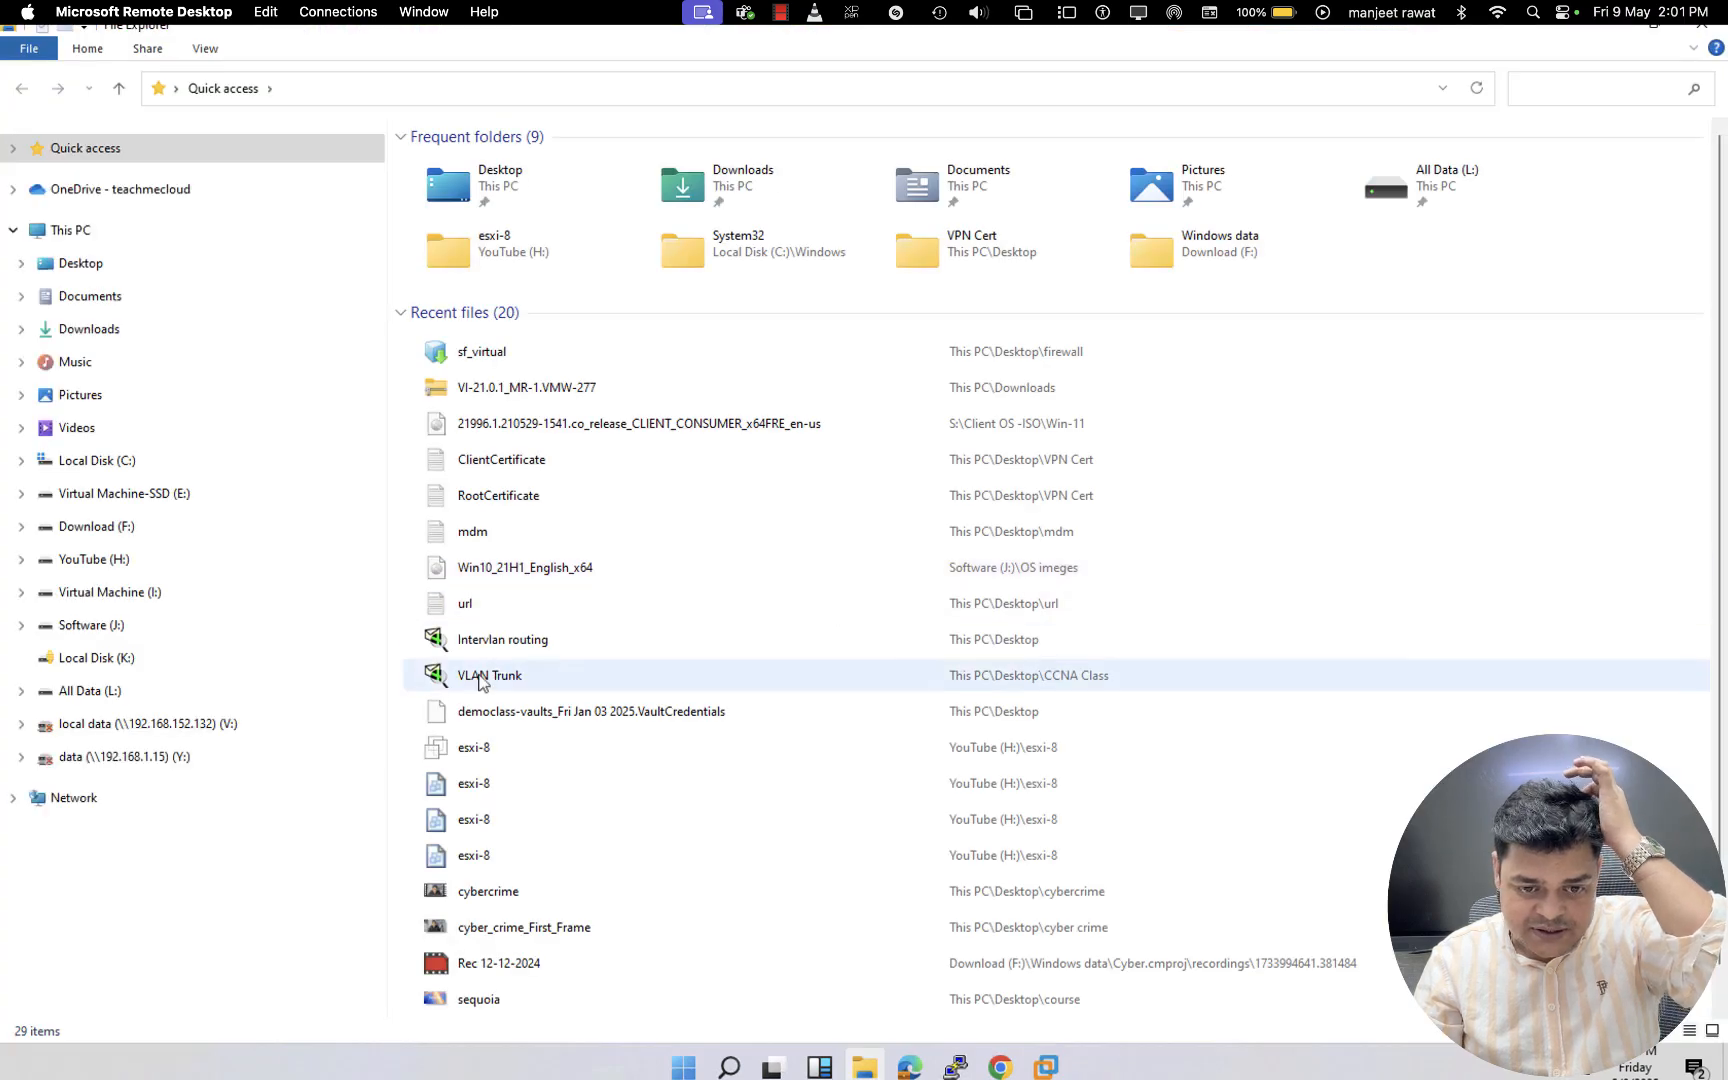
left_click(70, 230)
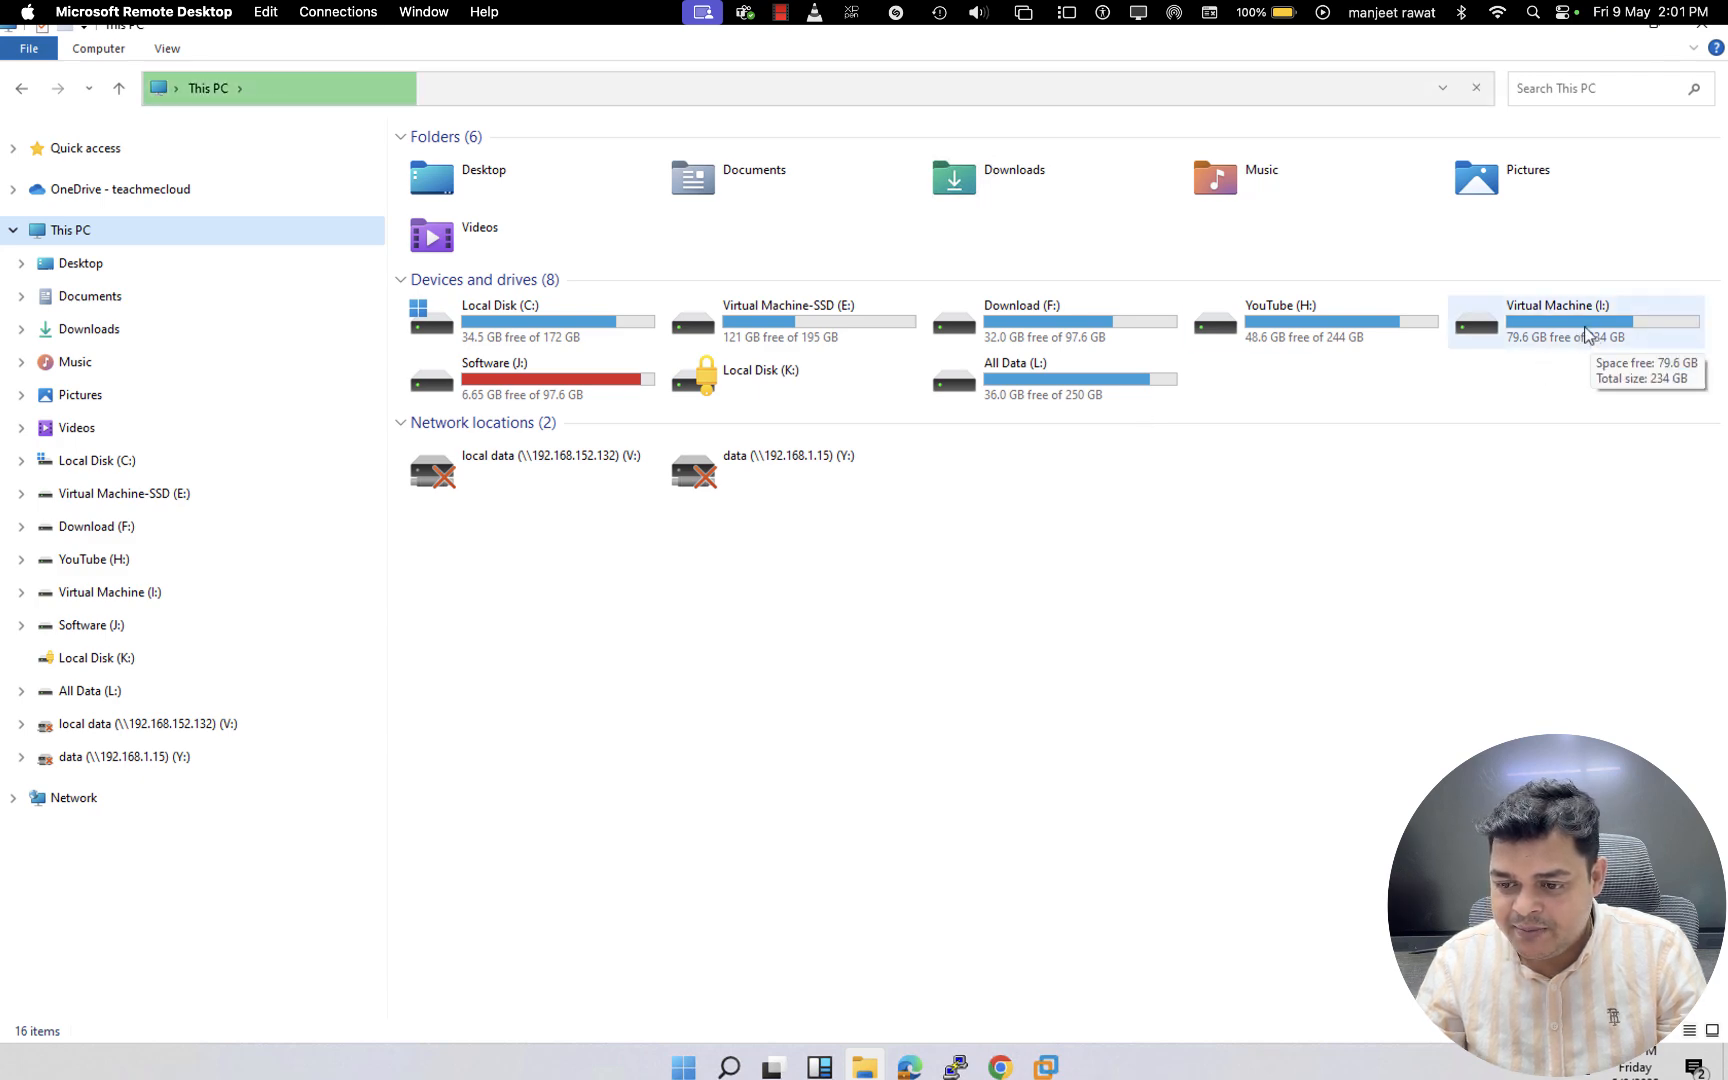
double_click(1550, 328)
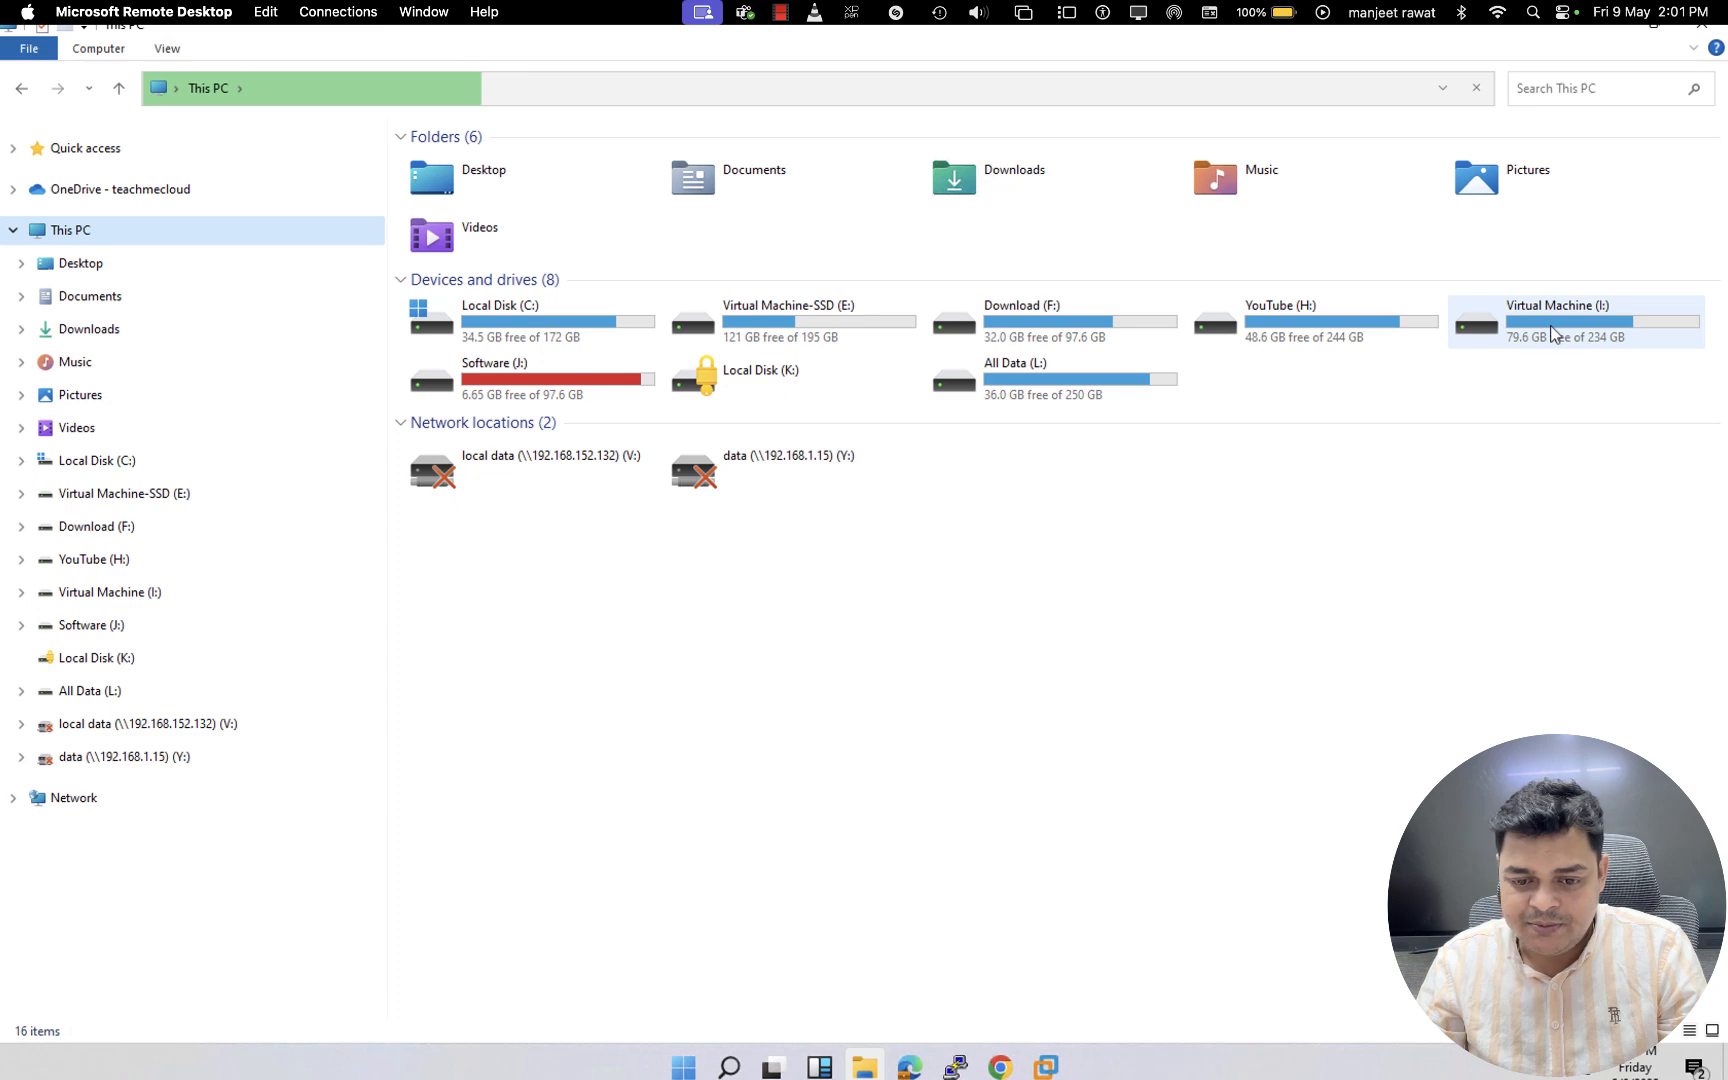
right_click(674, 720)
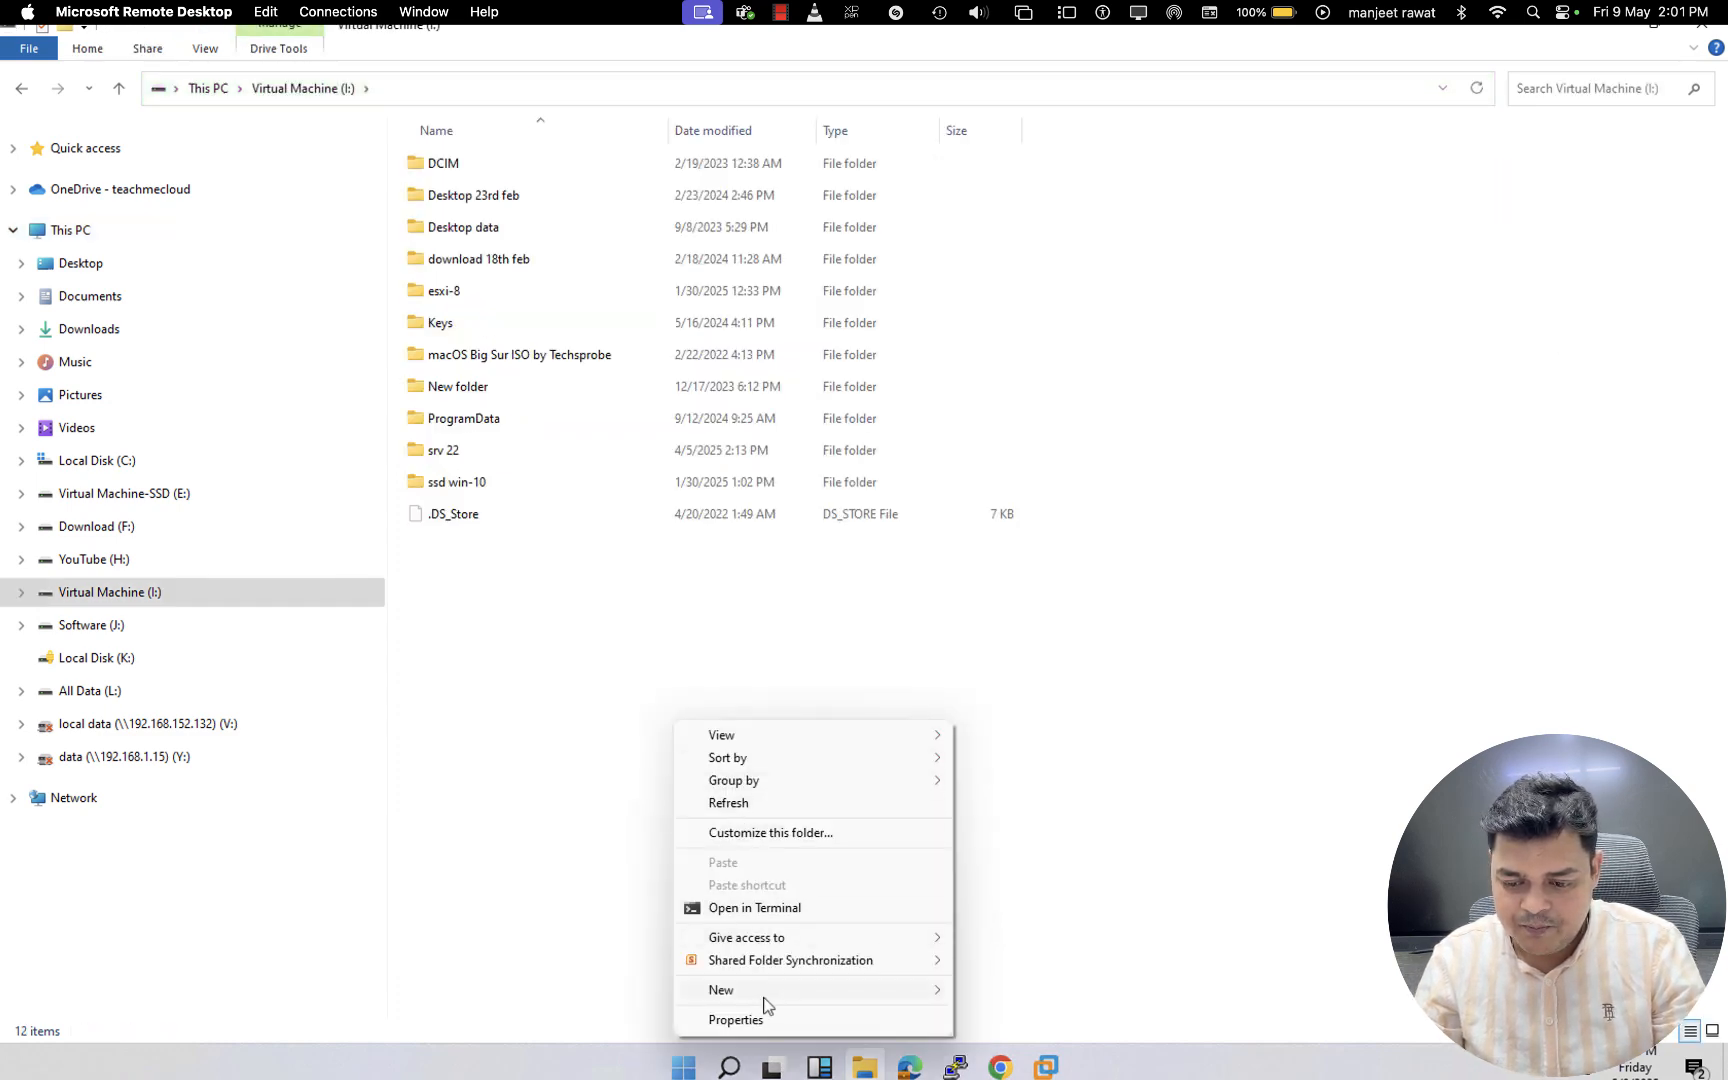
mouse_move(765, 1000)
left_click(1034, 822)
type("v")
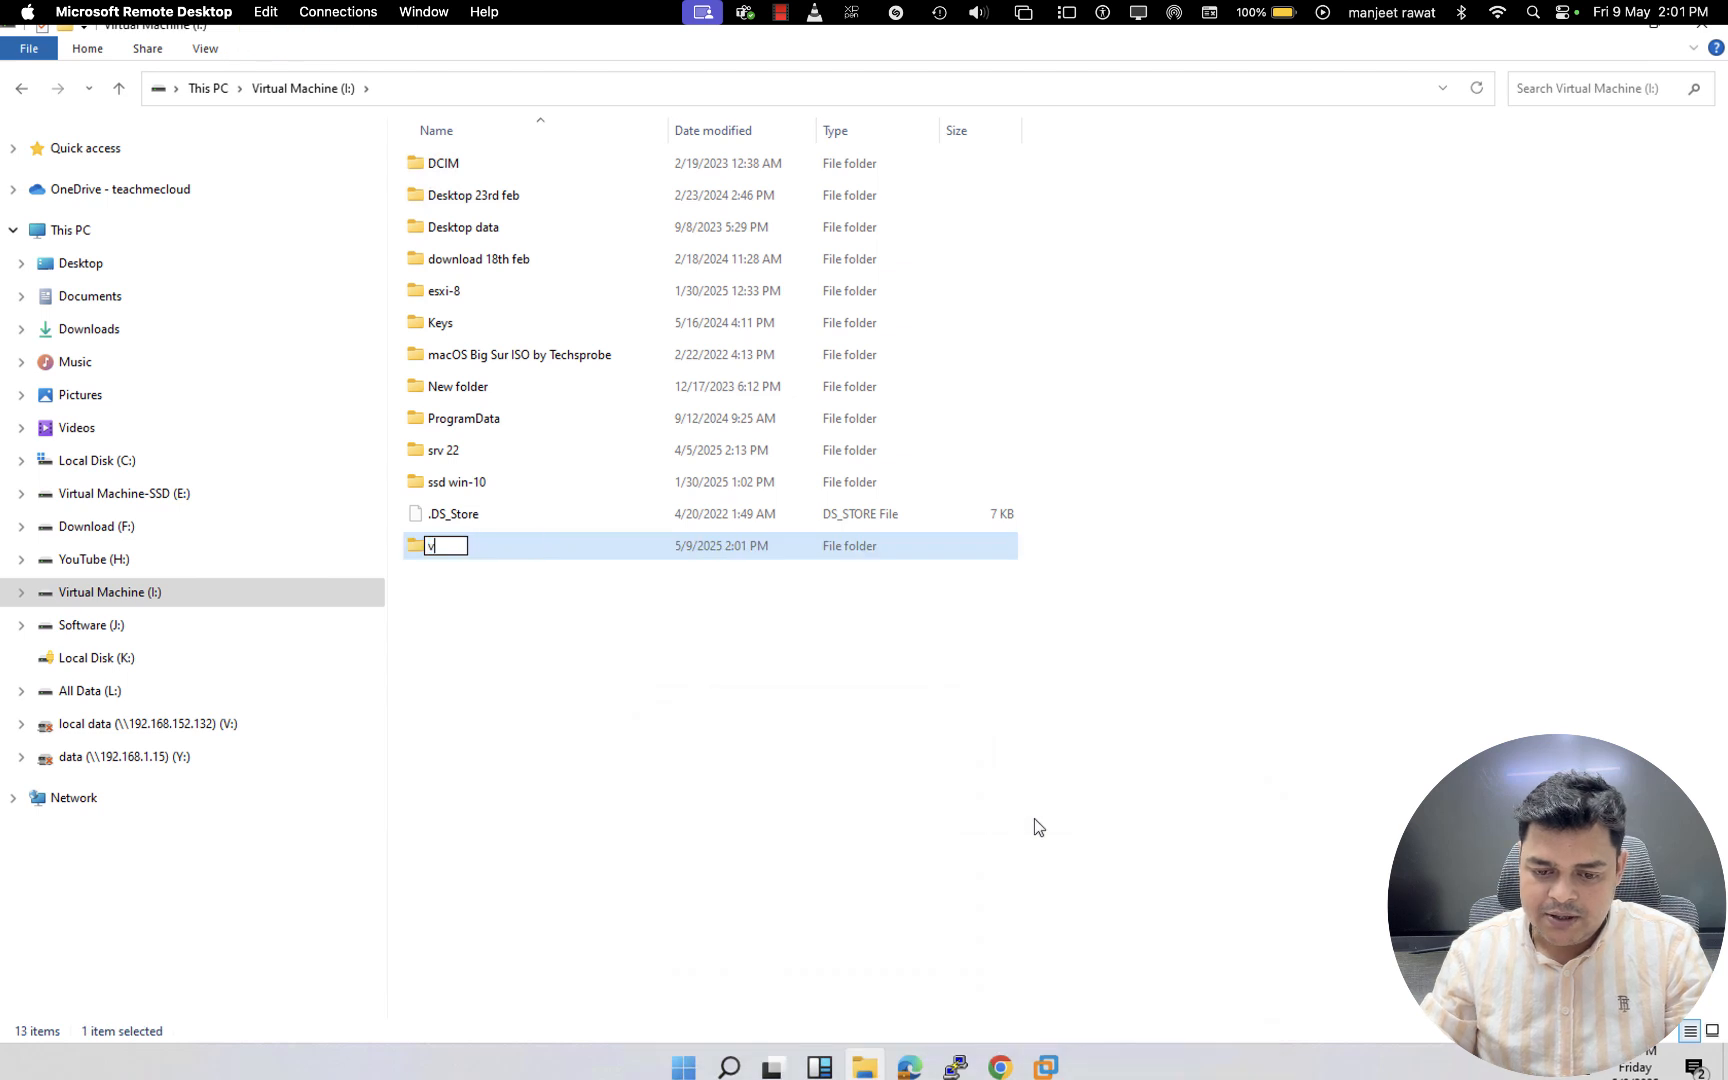
type("eeam")
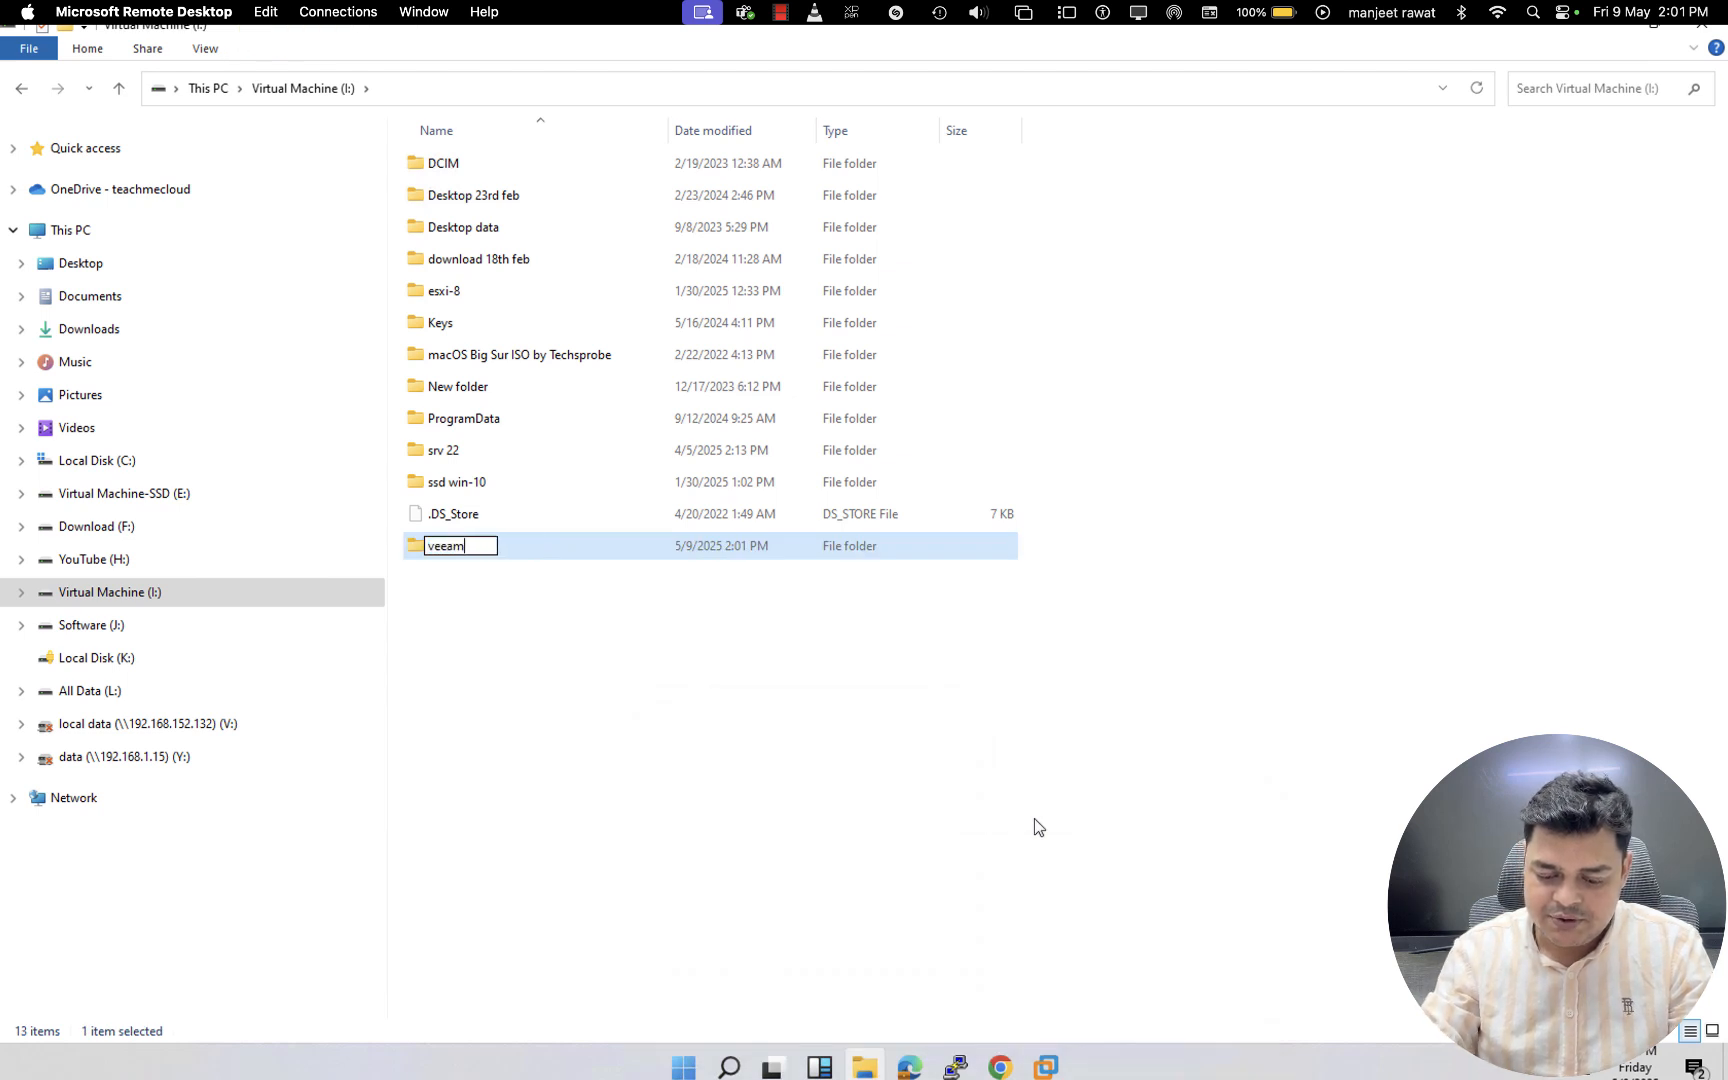
type("-shared")
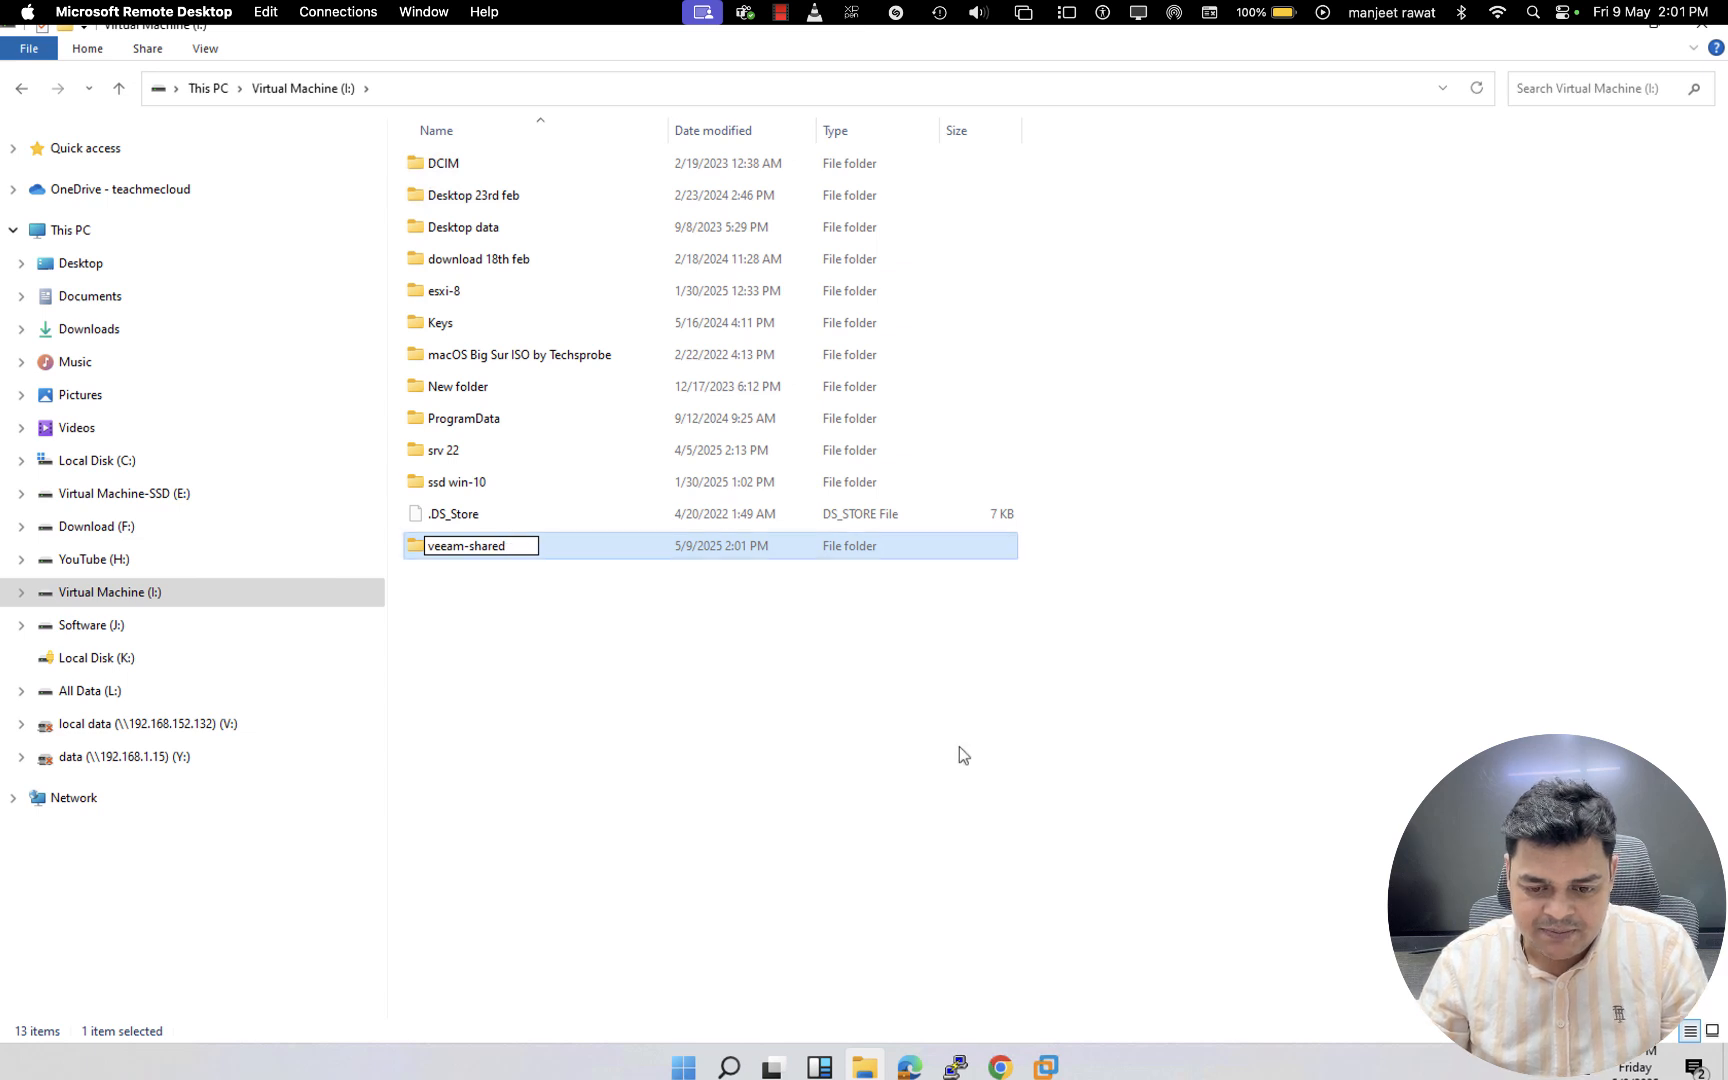
left_click(713, 655)
- Enable advanced sharing for the veeam-shared folder
right_click(489, 556)
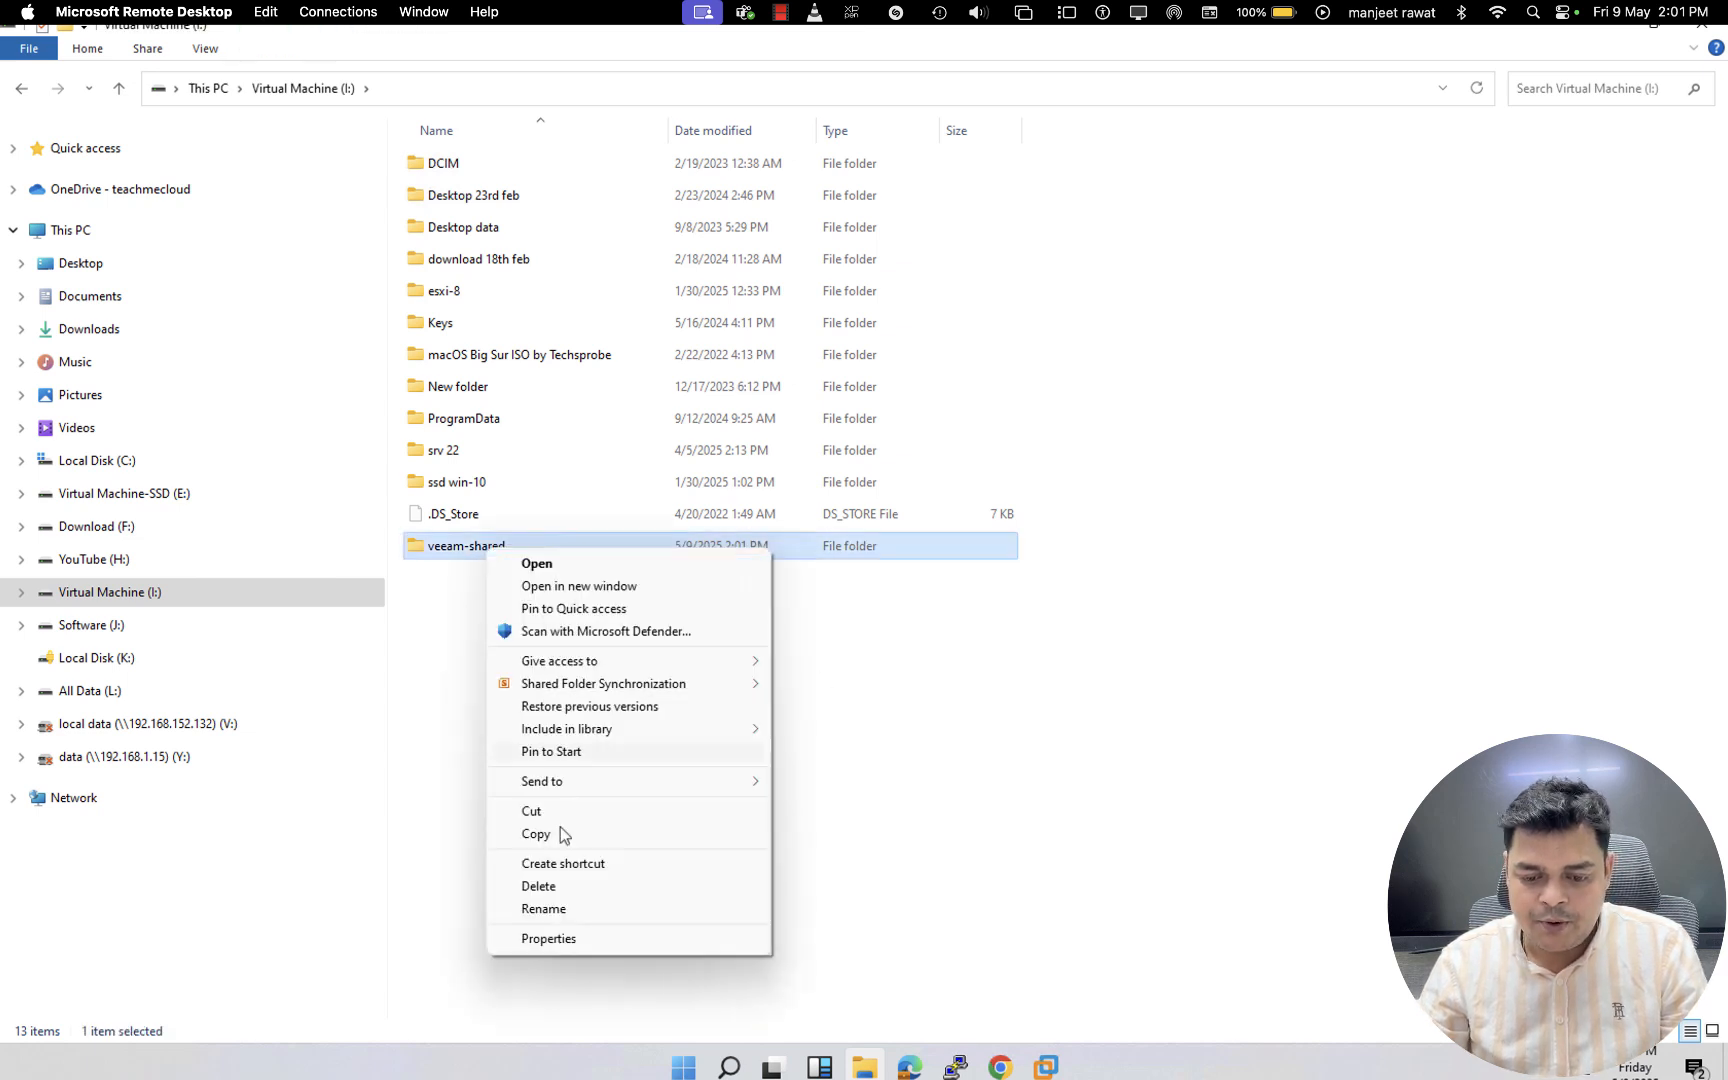
left_click(579, 936)
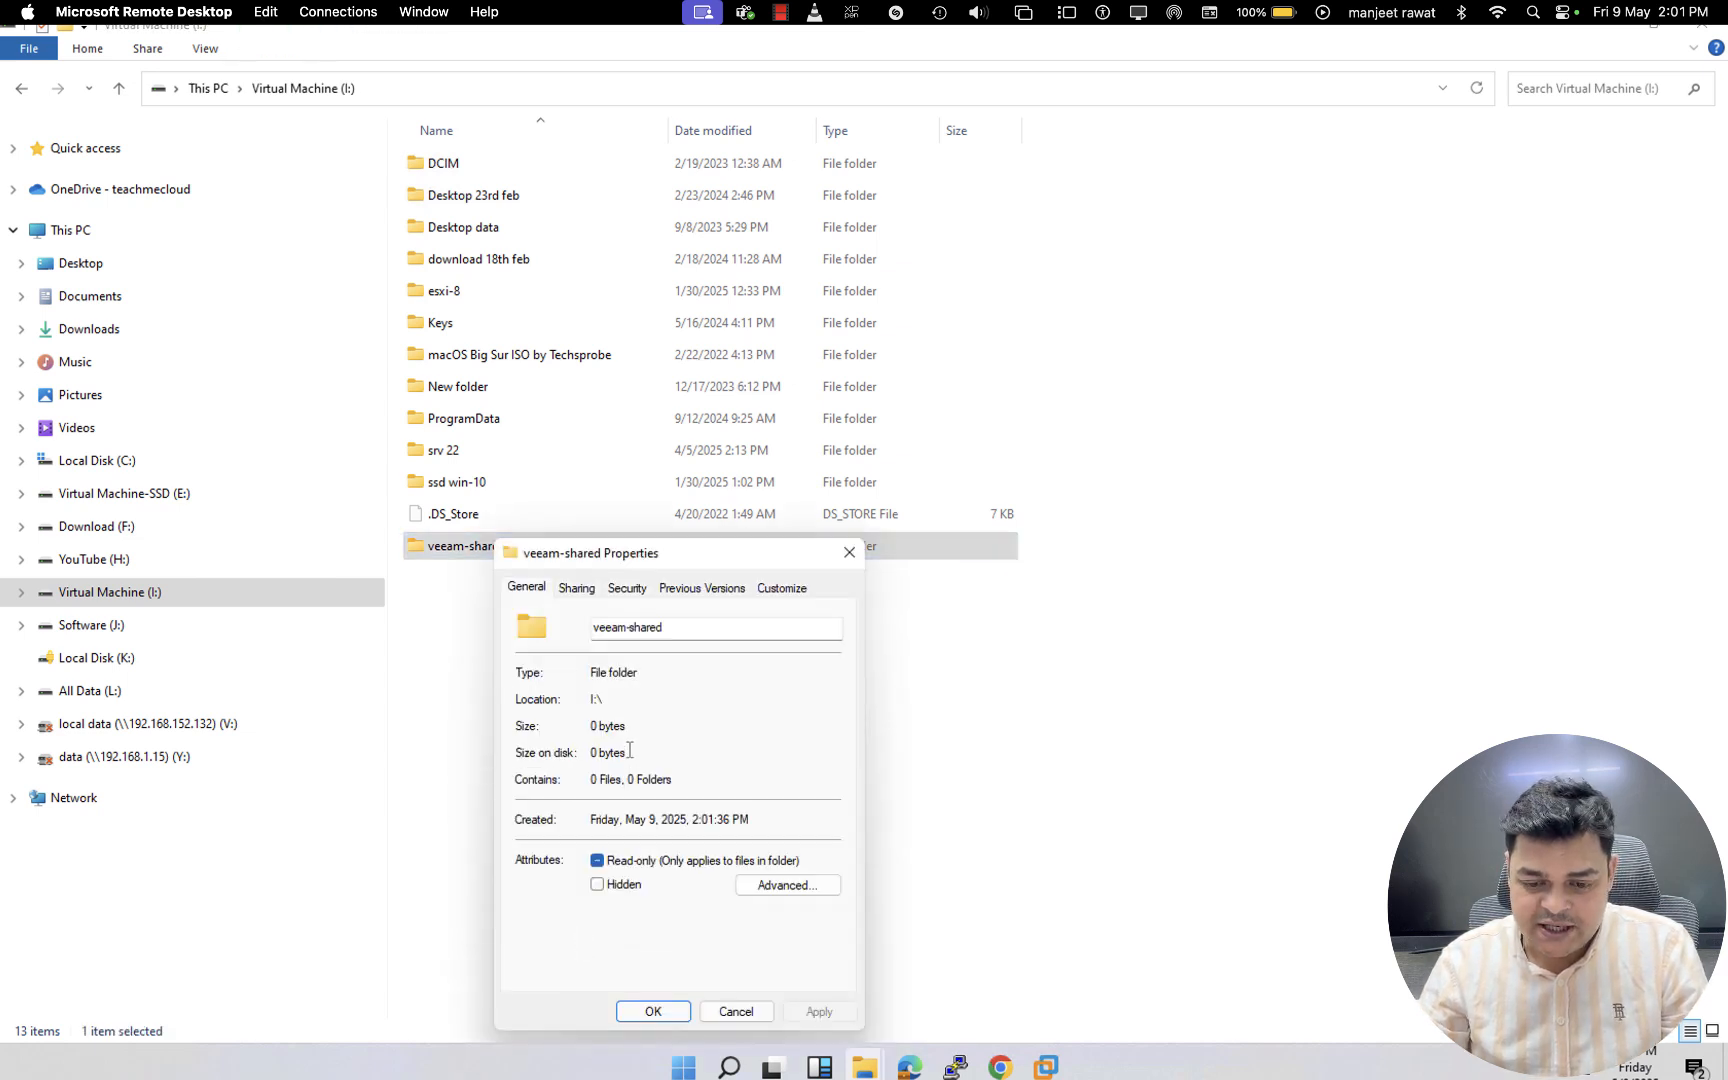
left_click(577, 590)
left_click(603, 833)
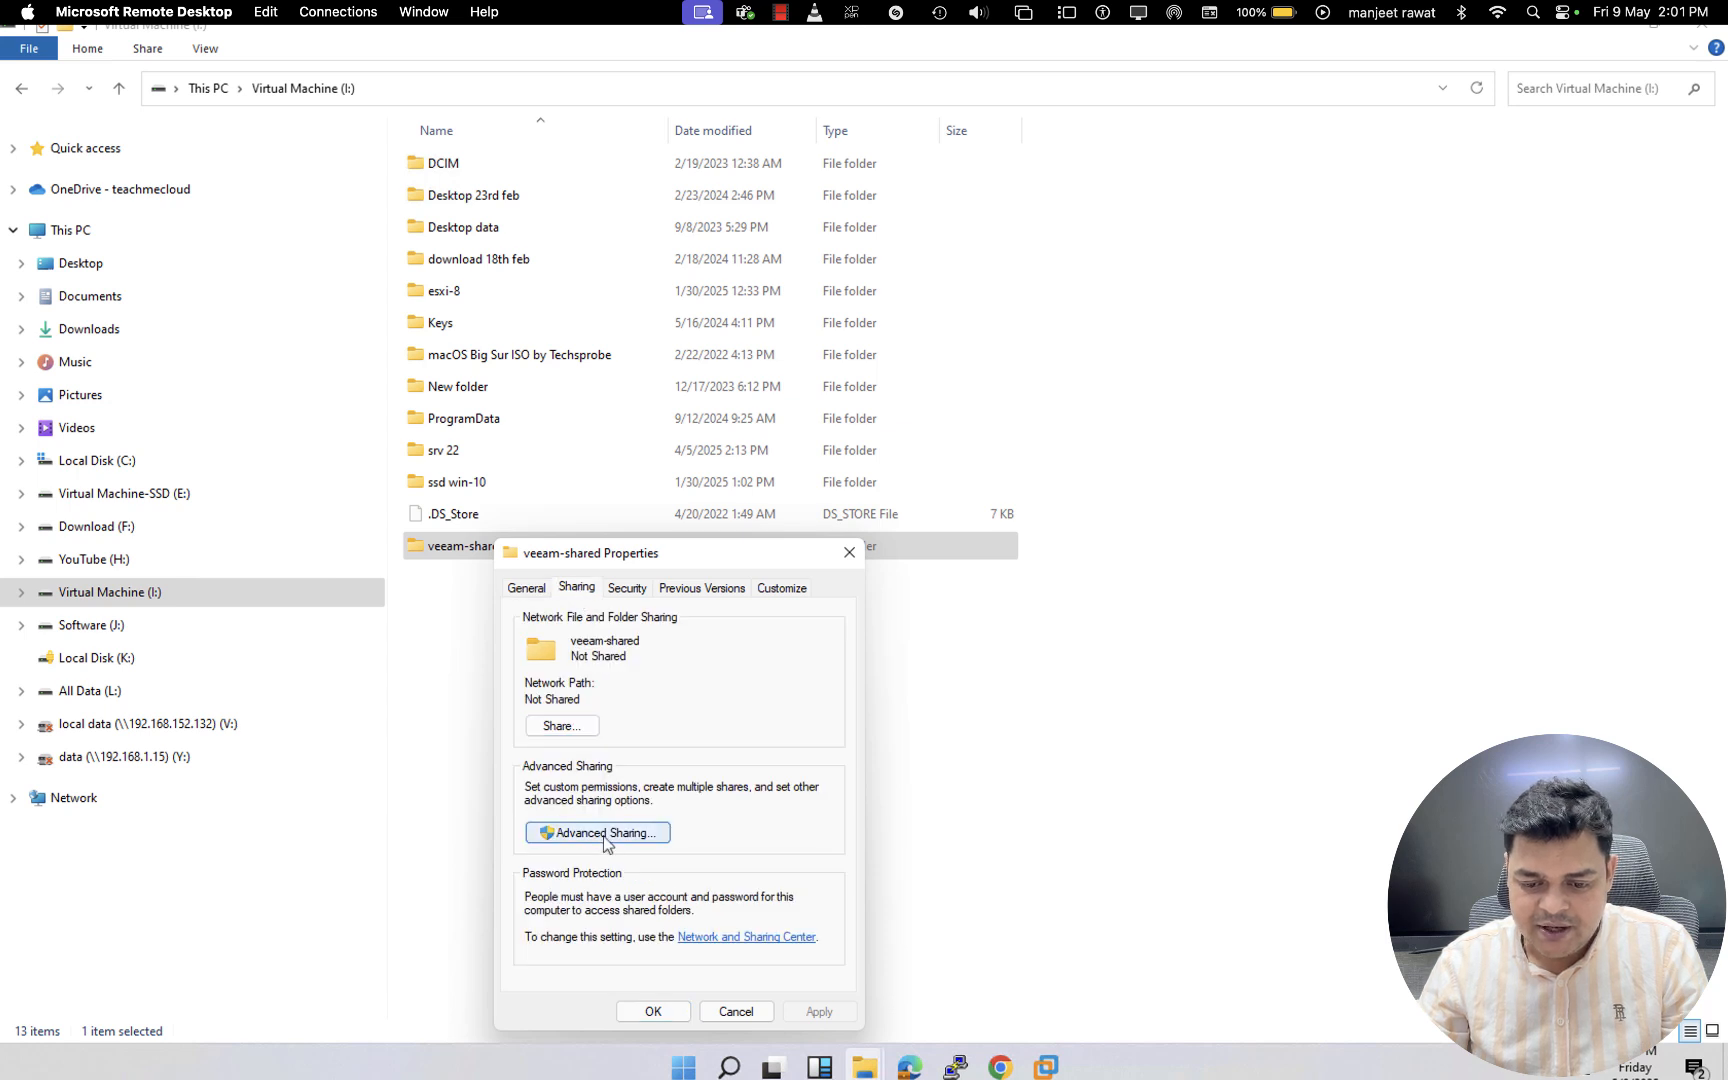
left_click(540, 624)
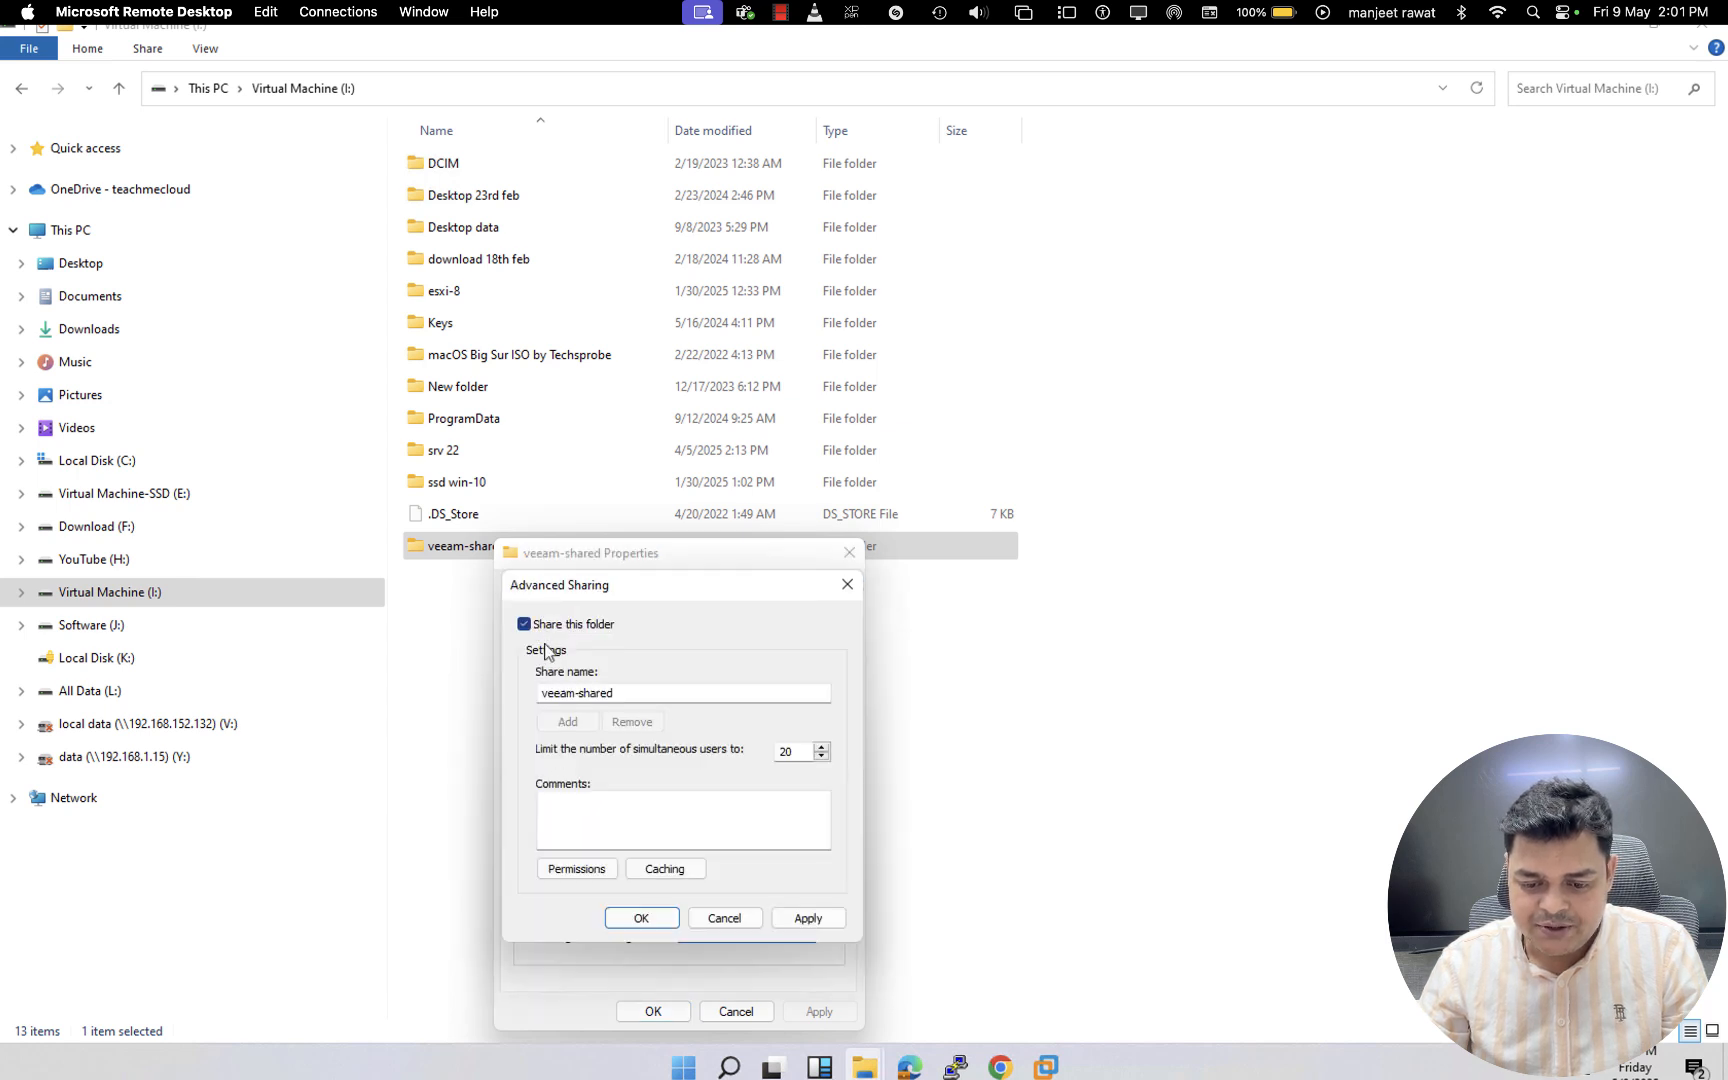
- Allow Everyone Full Control in the share permissions and apply the sharing settings
left_click(577, 868)
left_click(763, 833)
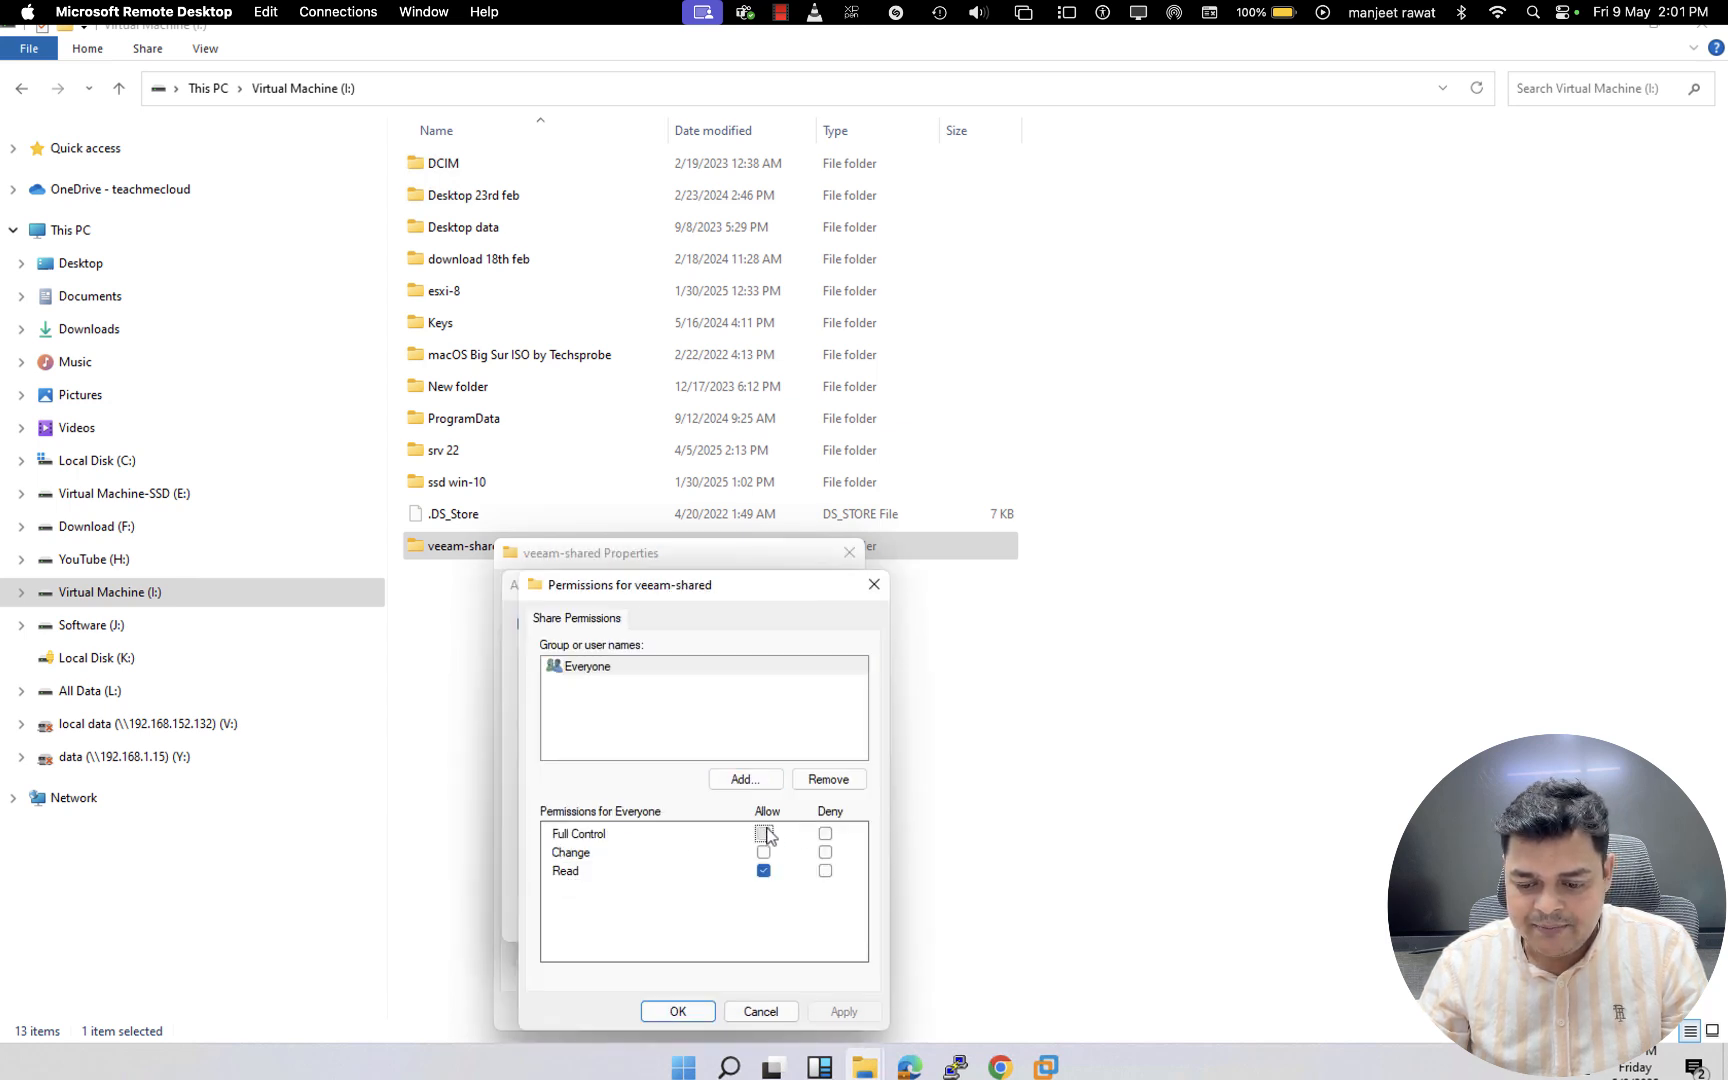
left_click(843, 1011)
left_click(705, 1011)
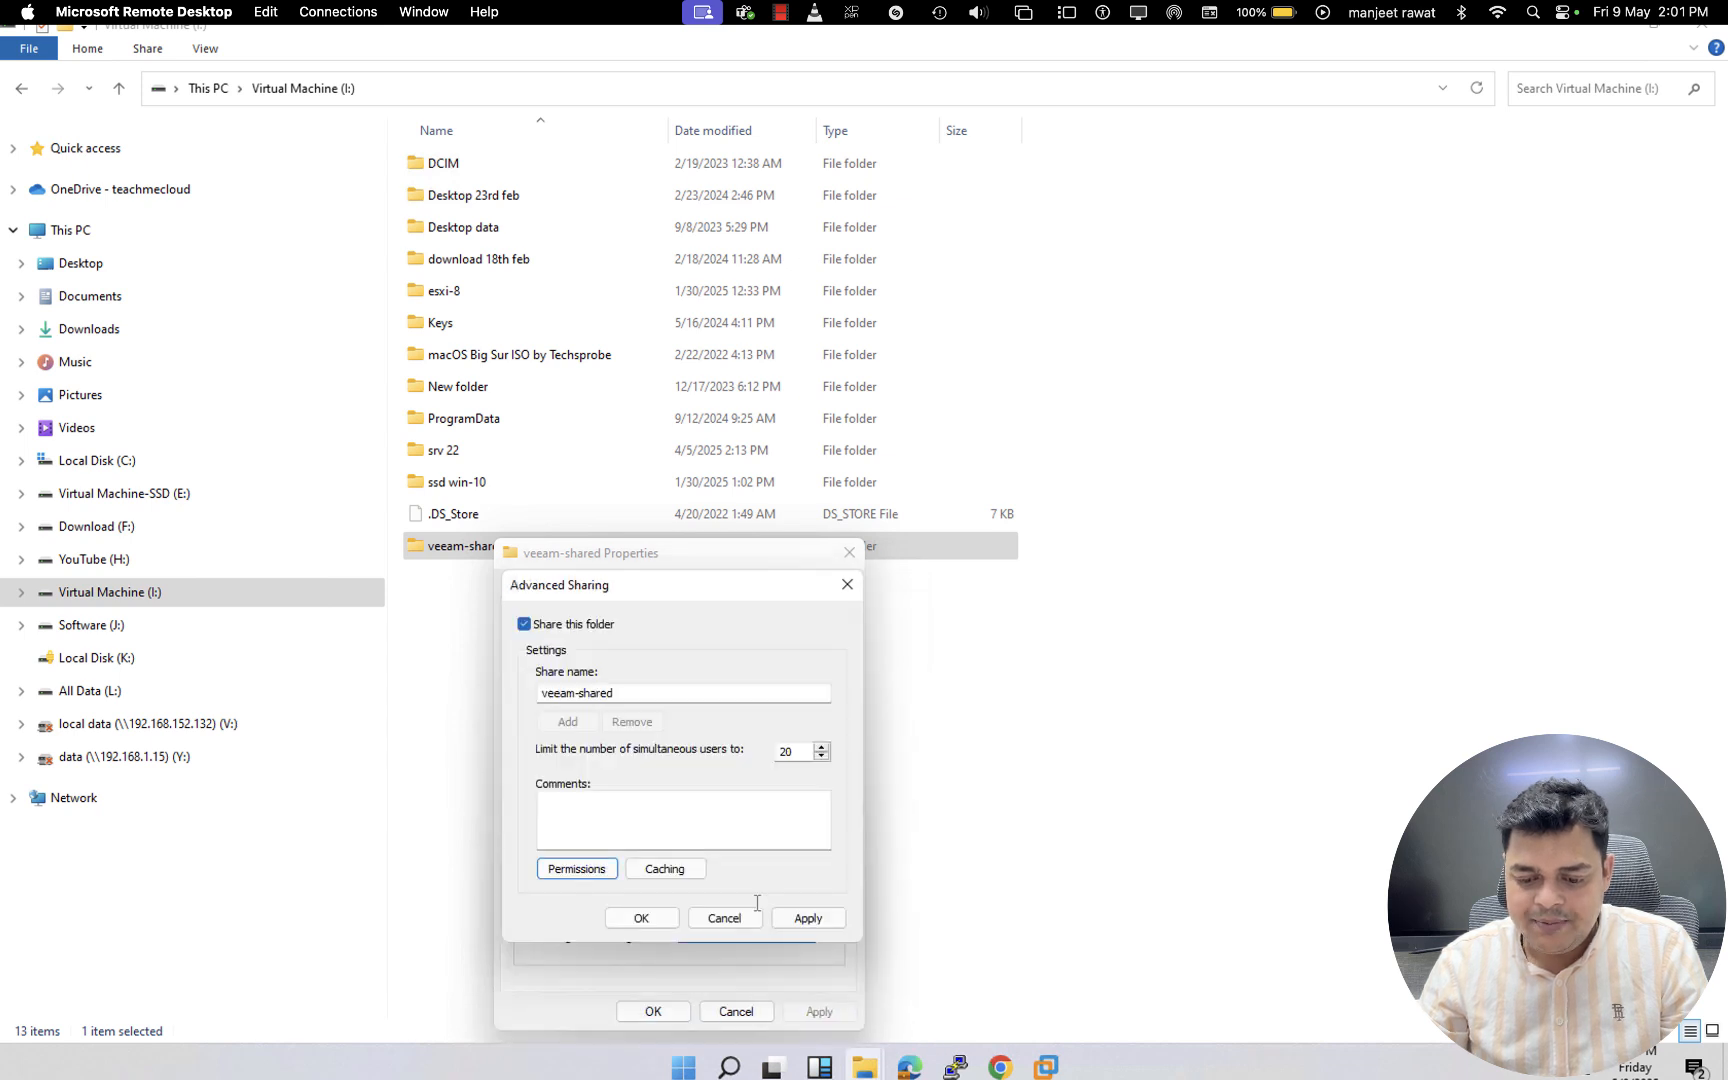
left_click(808, 920)
left_click(641, 918)
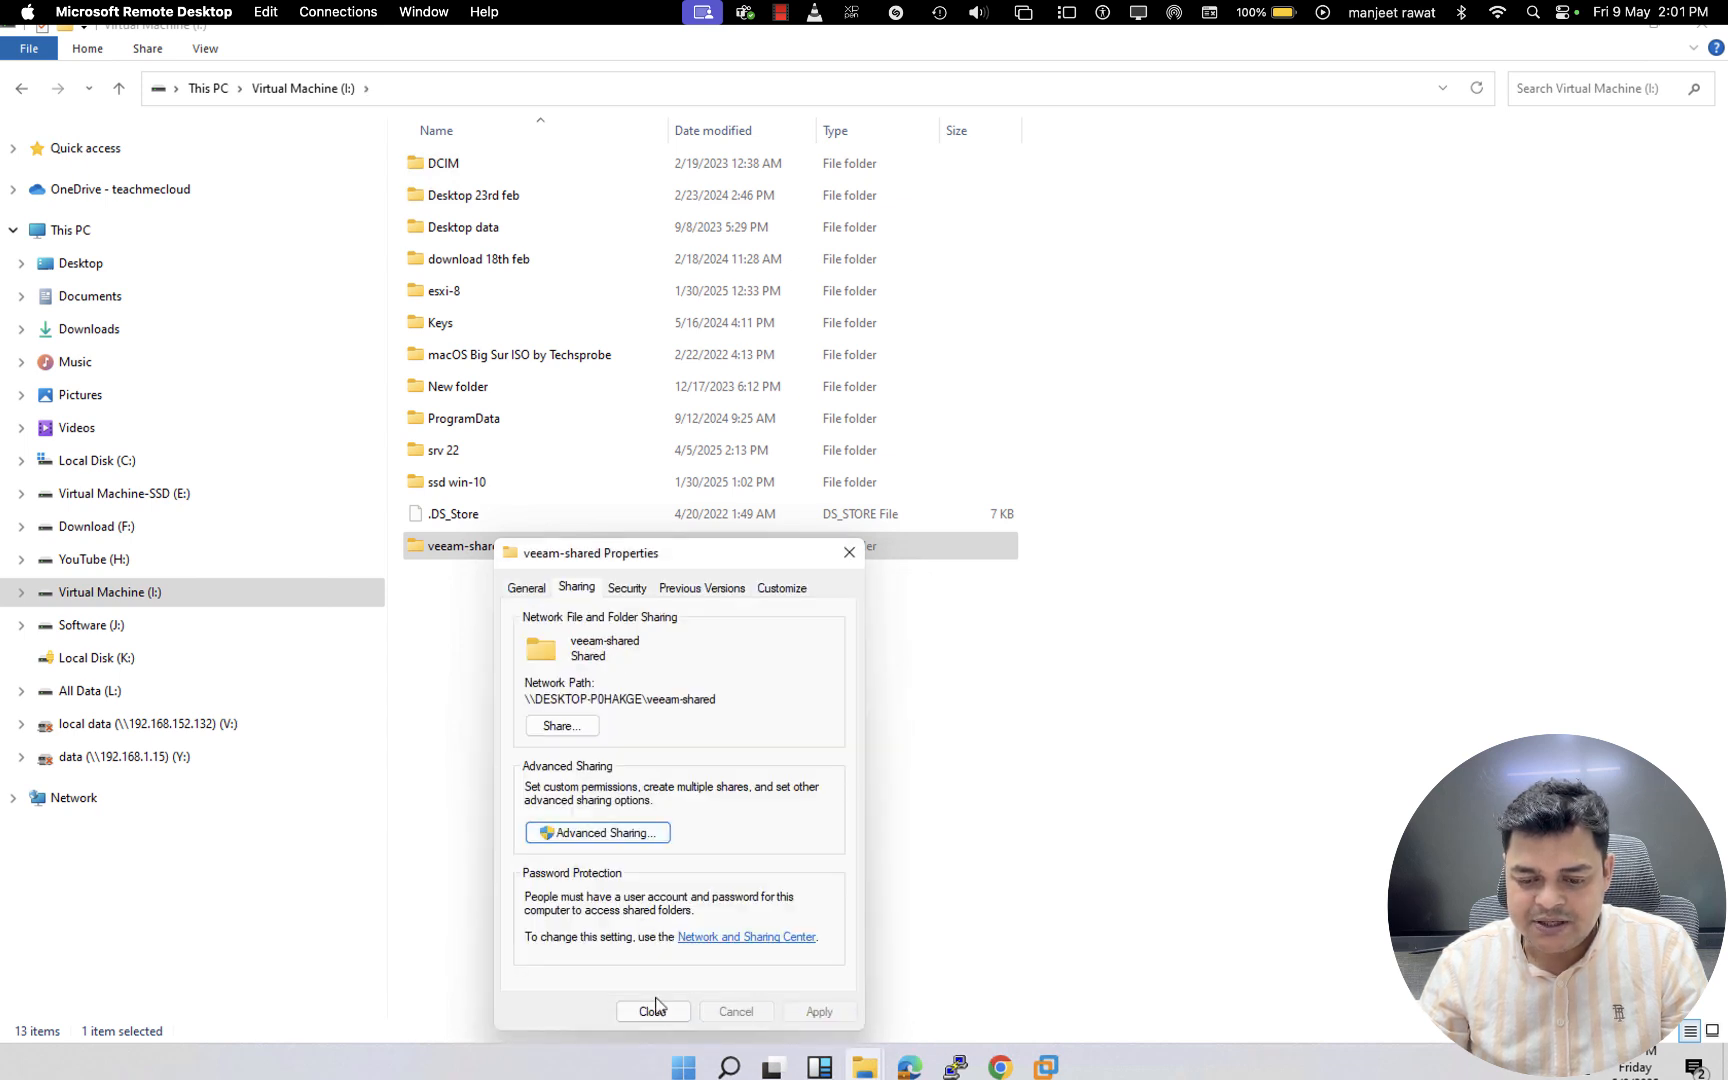
- Copy the veeam-shared folder's network path, close its properties and return to the Veeam-Backup virtual machine
left_click_drag(722, 702, 514, 699)
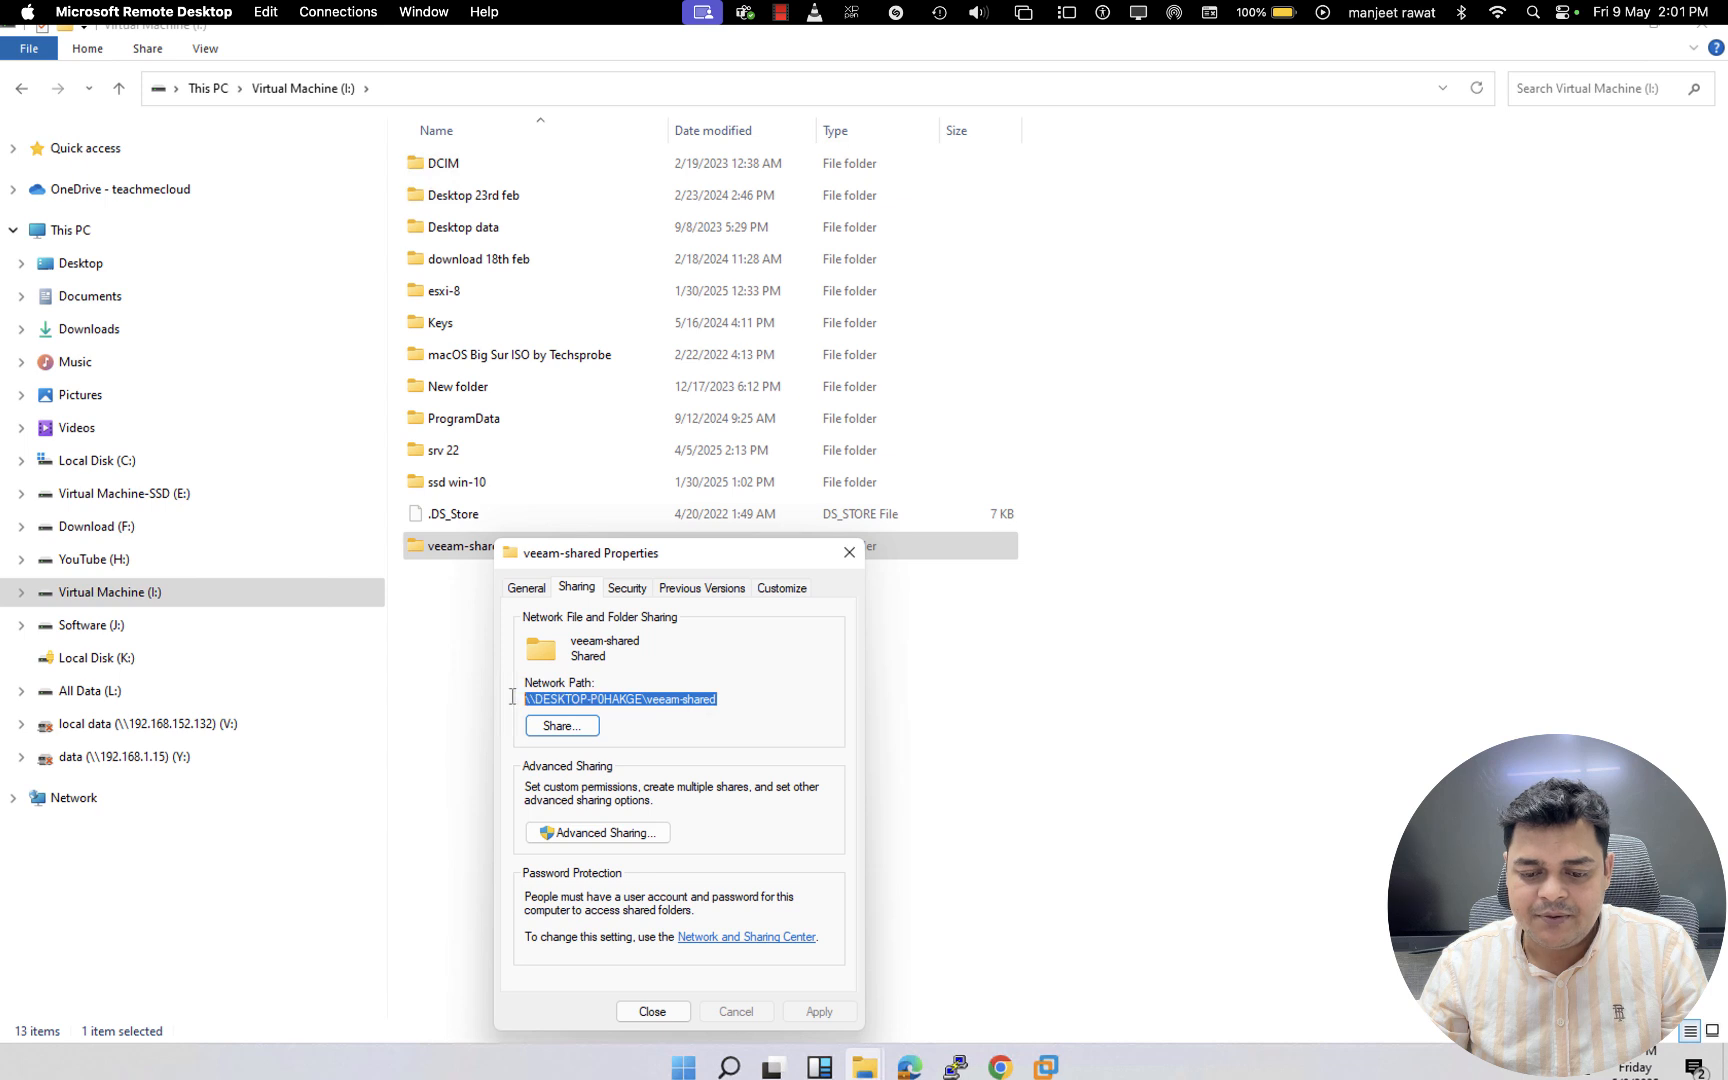
right_click(578, 699)
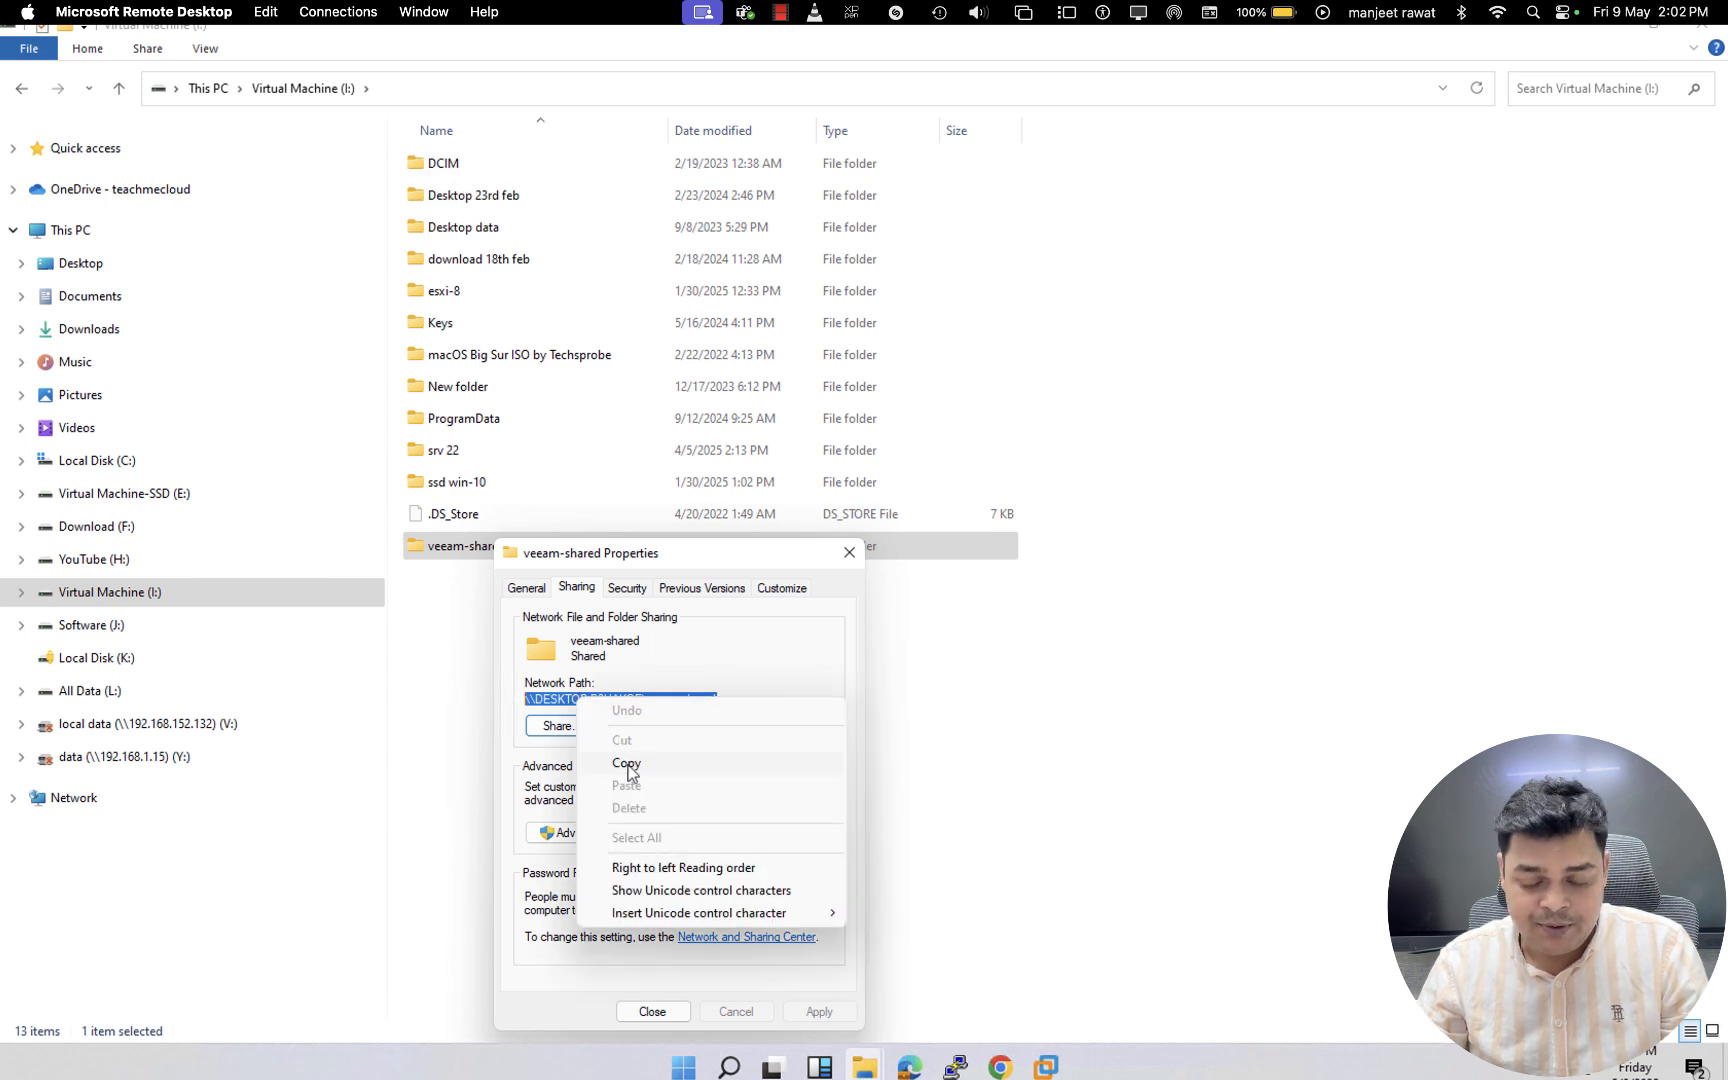
left_click(627, 763)
left_click(652, 1012)
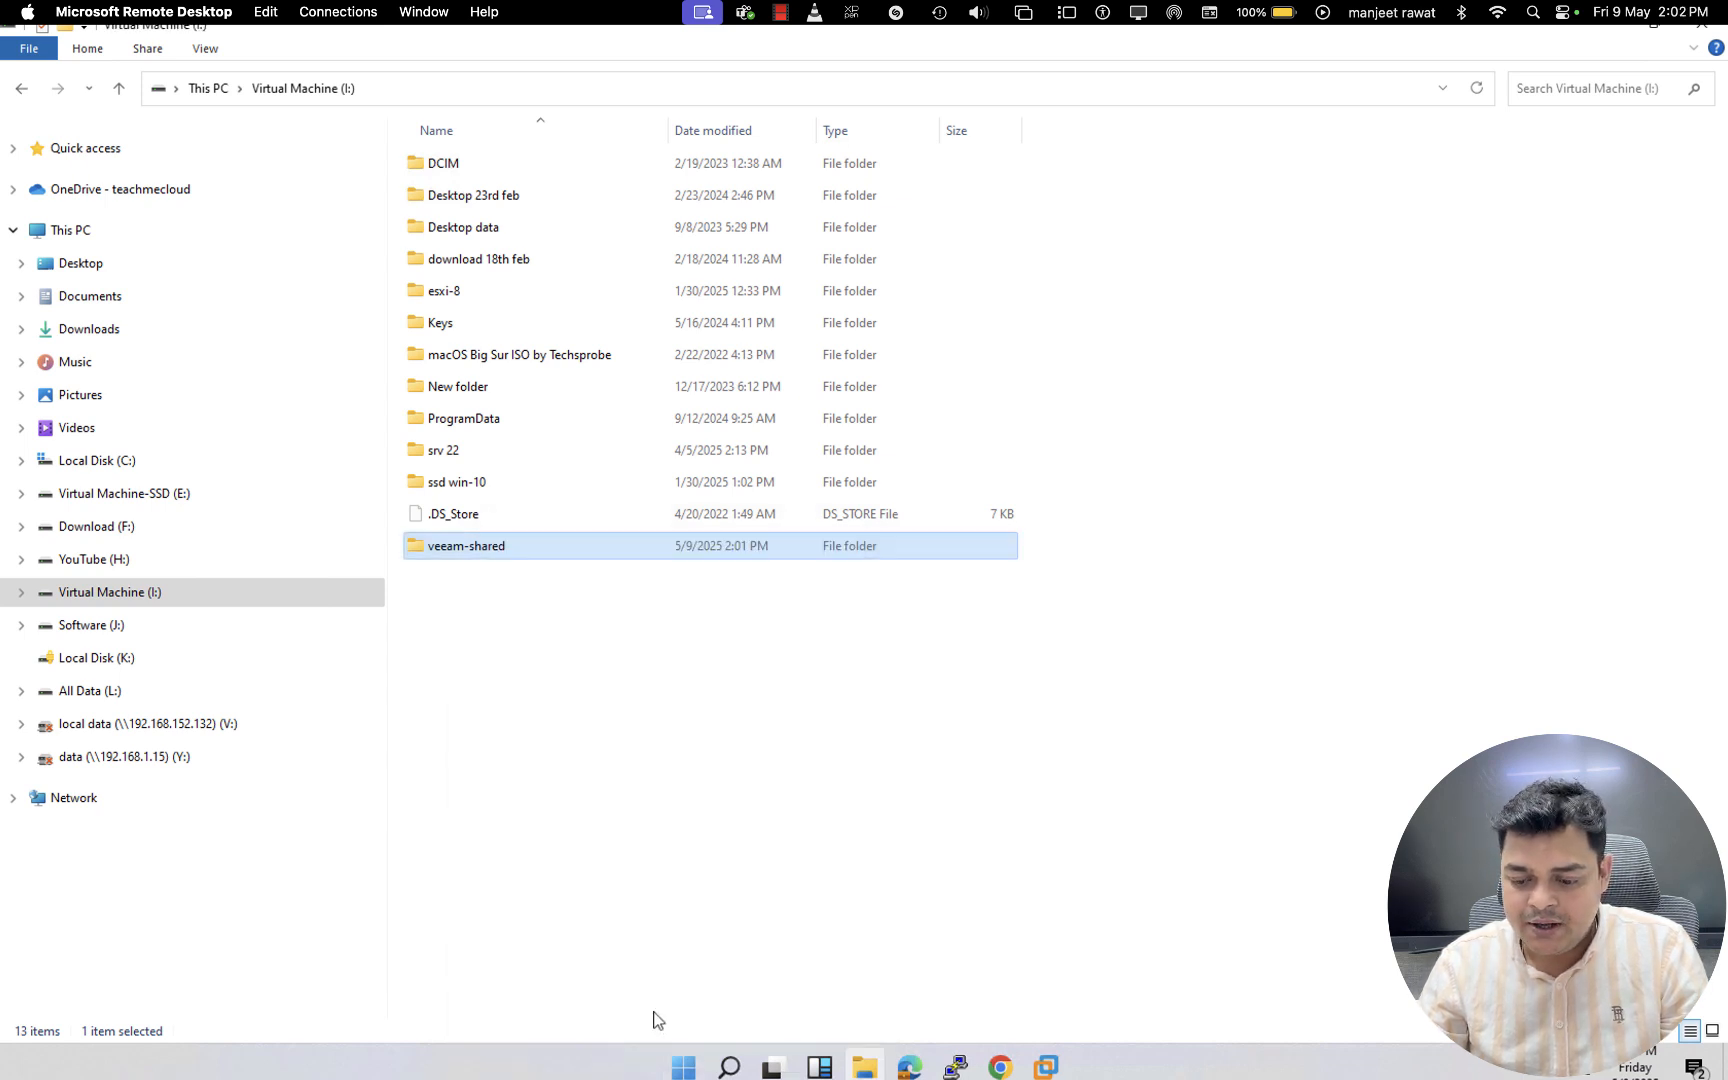
left_click(1046, 1066)
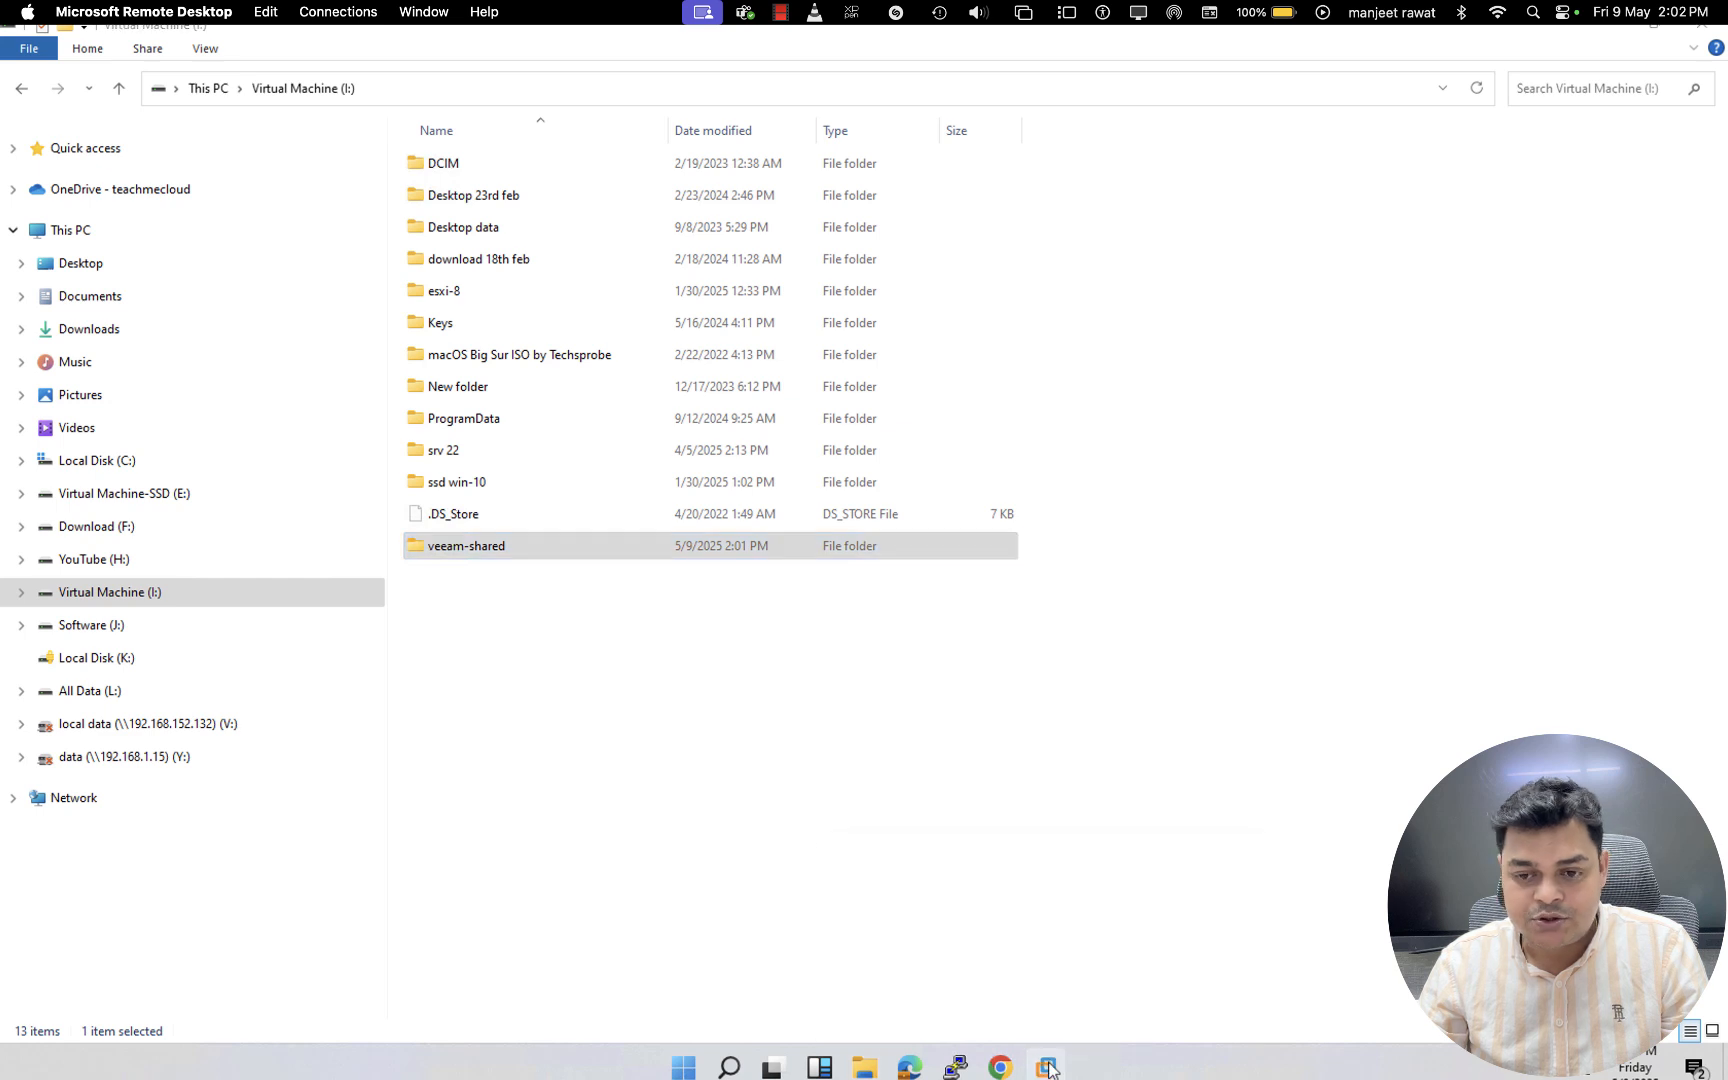
left_click(1106, 884)
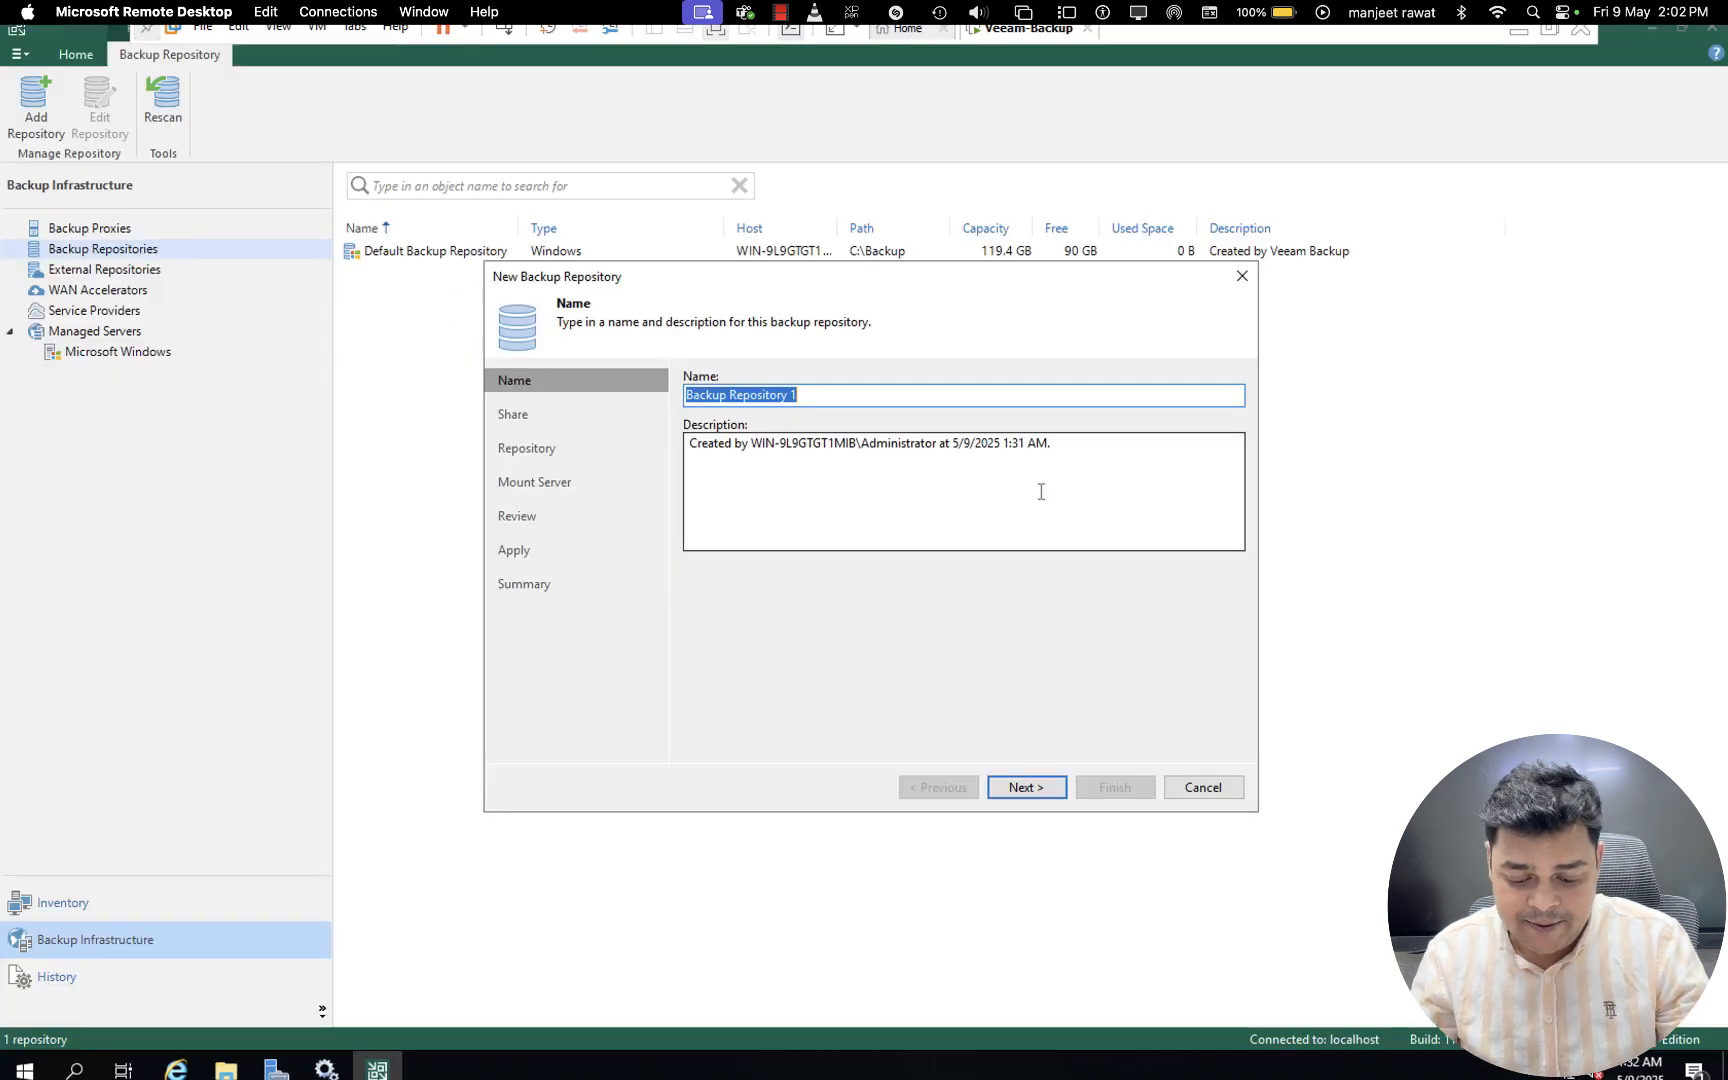
- Name the repository NFS and try \\DESKTOP-P0HAKGE\veeam-shared as its NFS shared folder with automatic gateway selection
type("Lo")
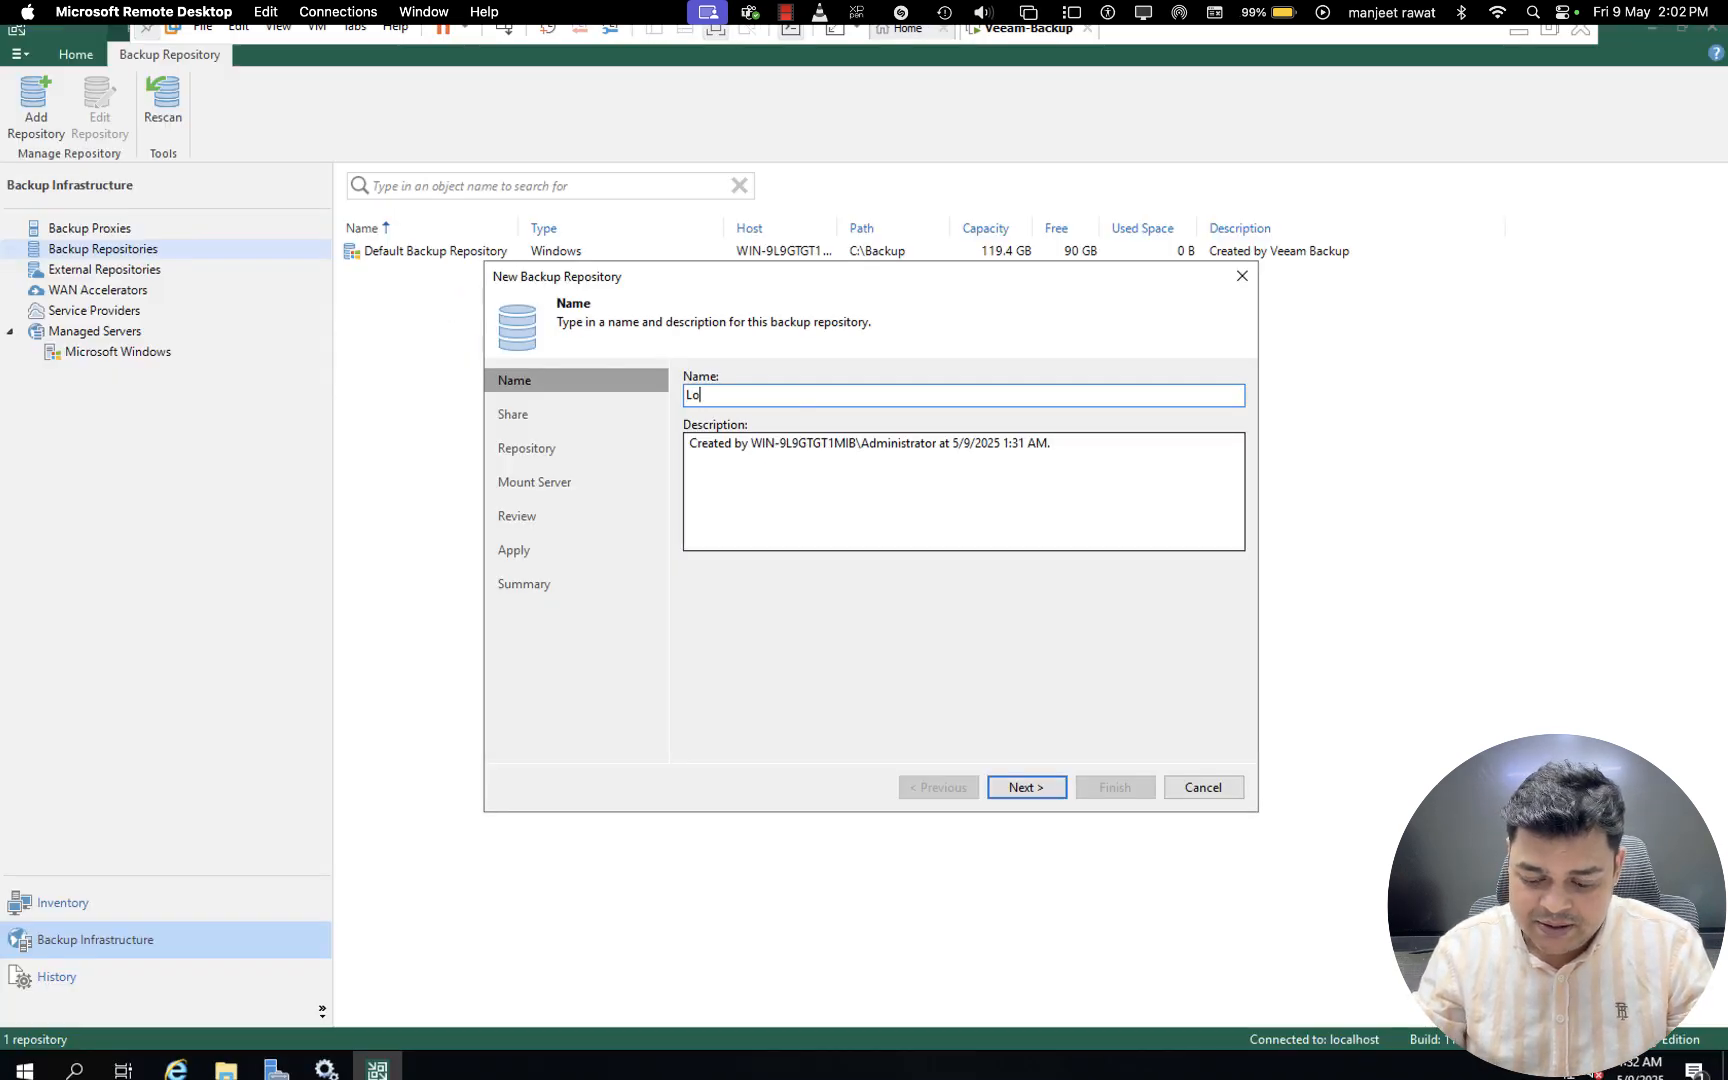
type("FS")
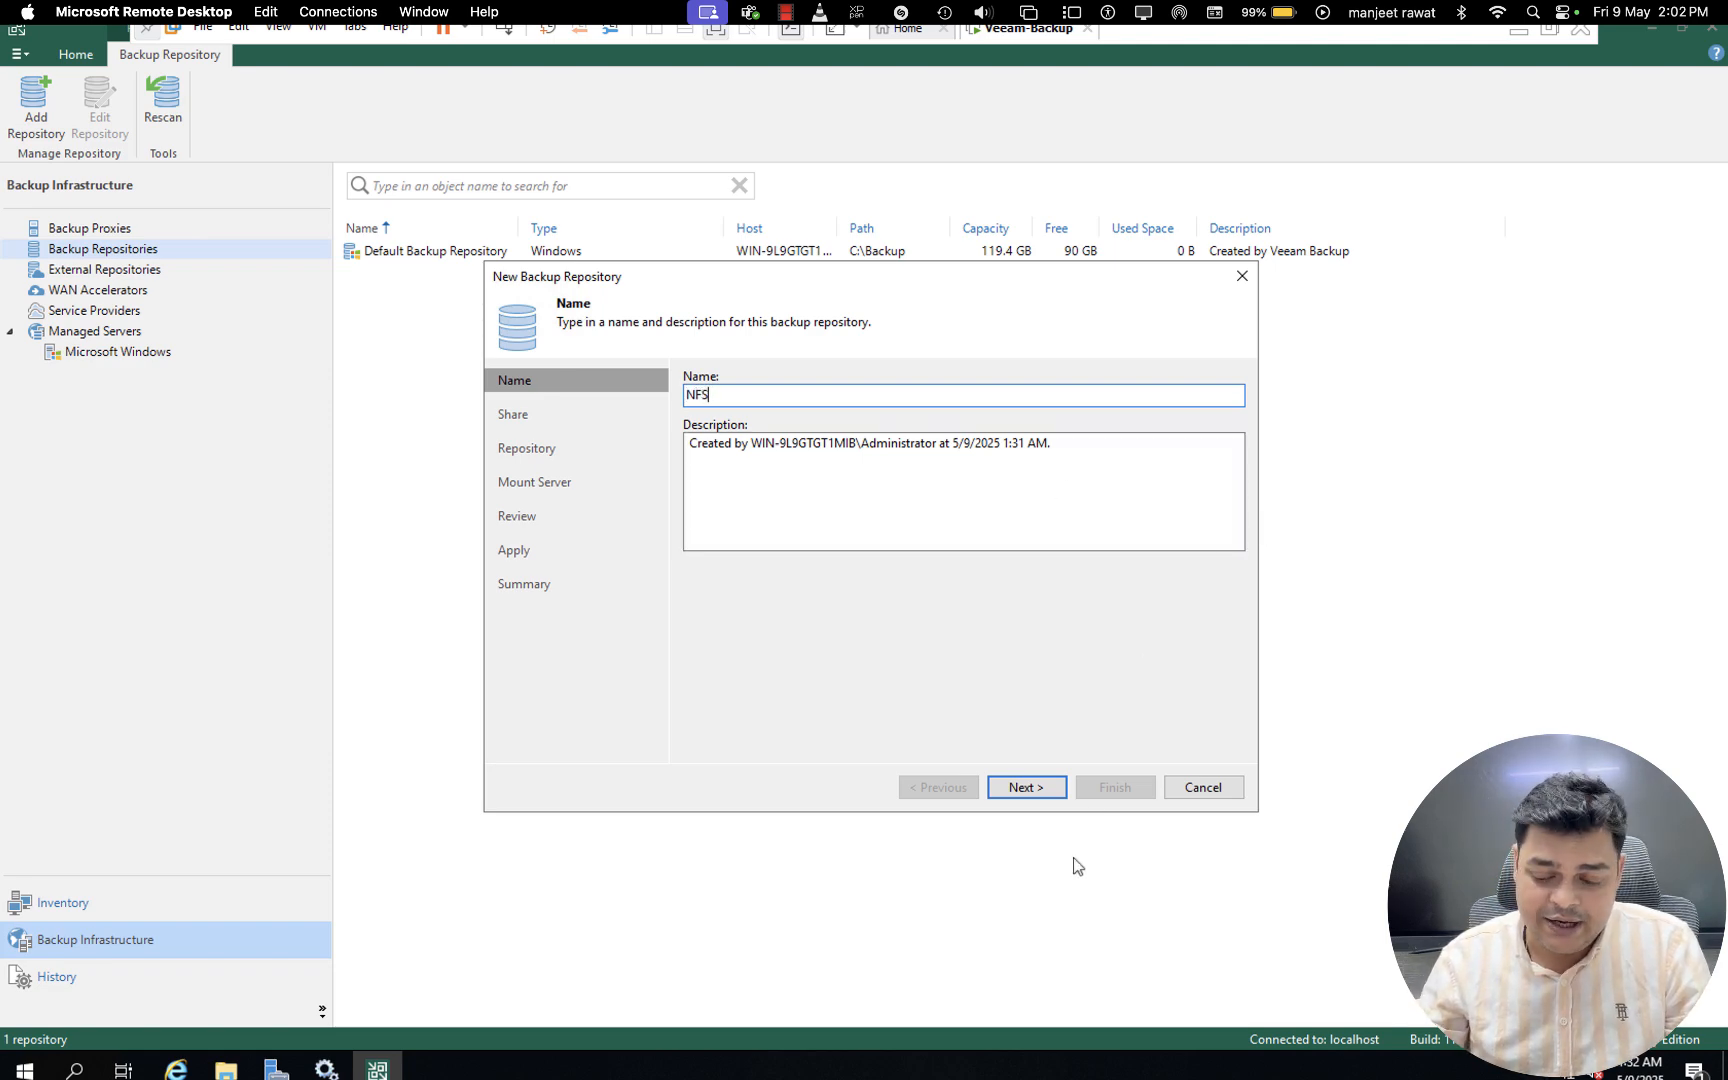
left_click(1036, 792)
type("\\\\DESKTOP-P0HAKGE\\veeam-shared")
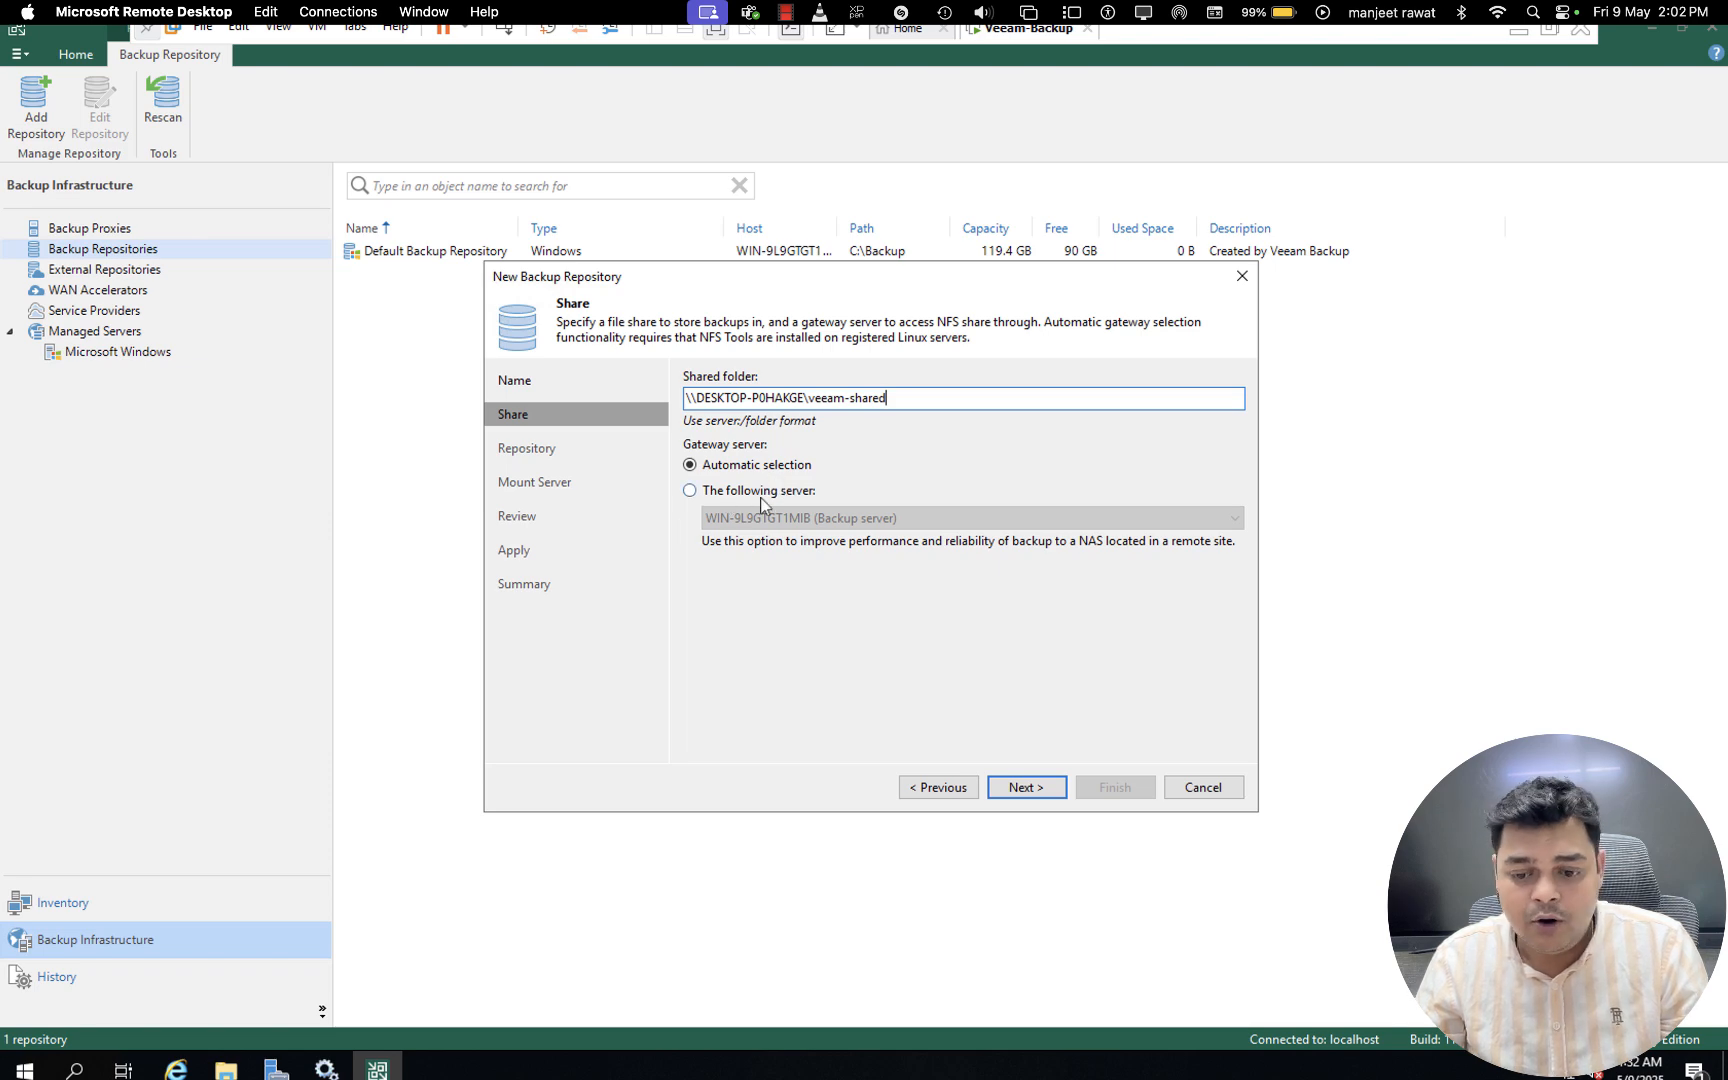
left_click(1027, 782)
left_click(920, 616)
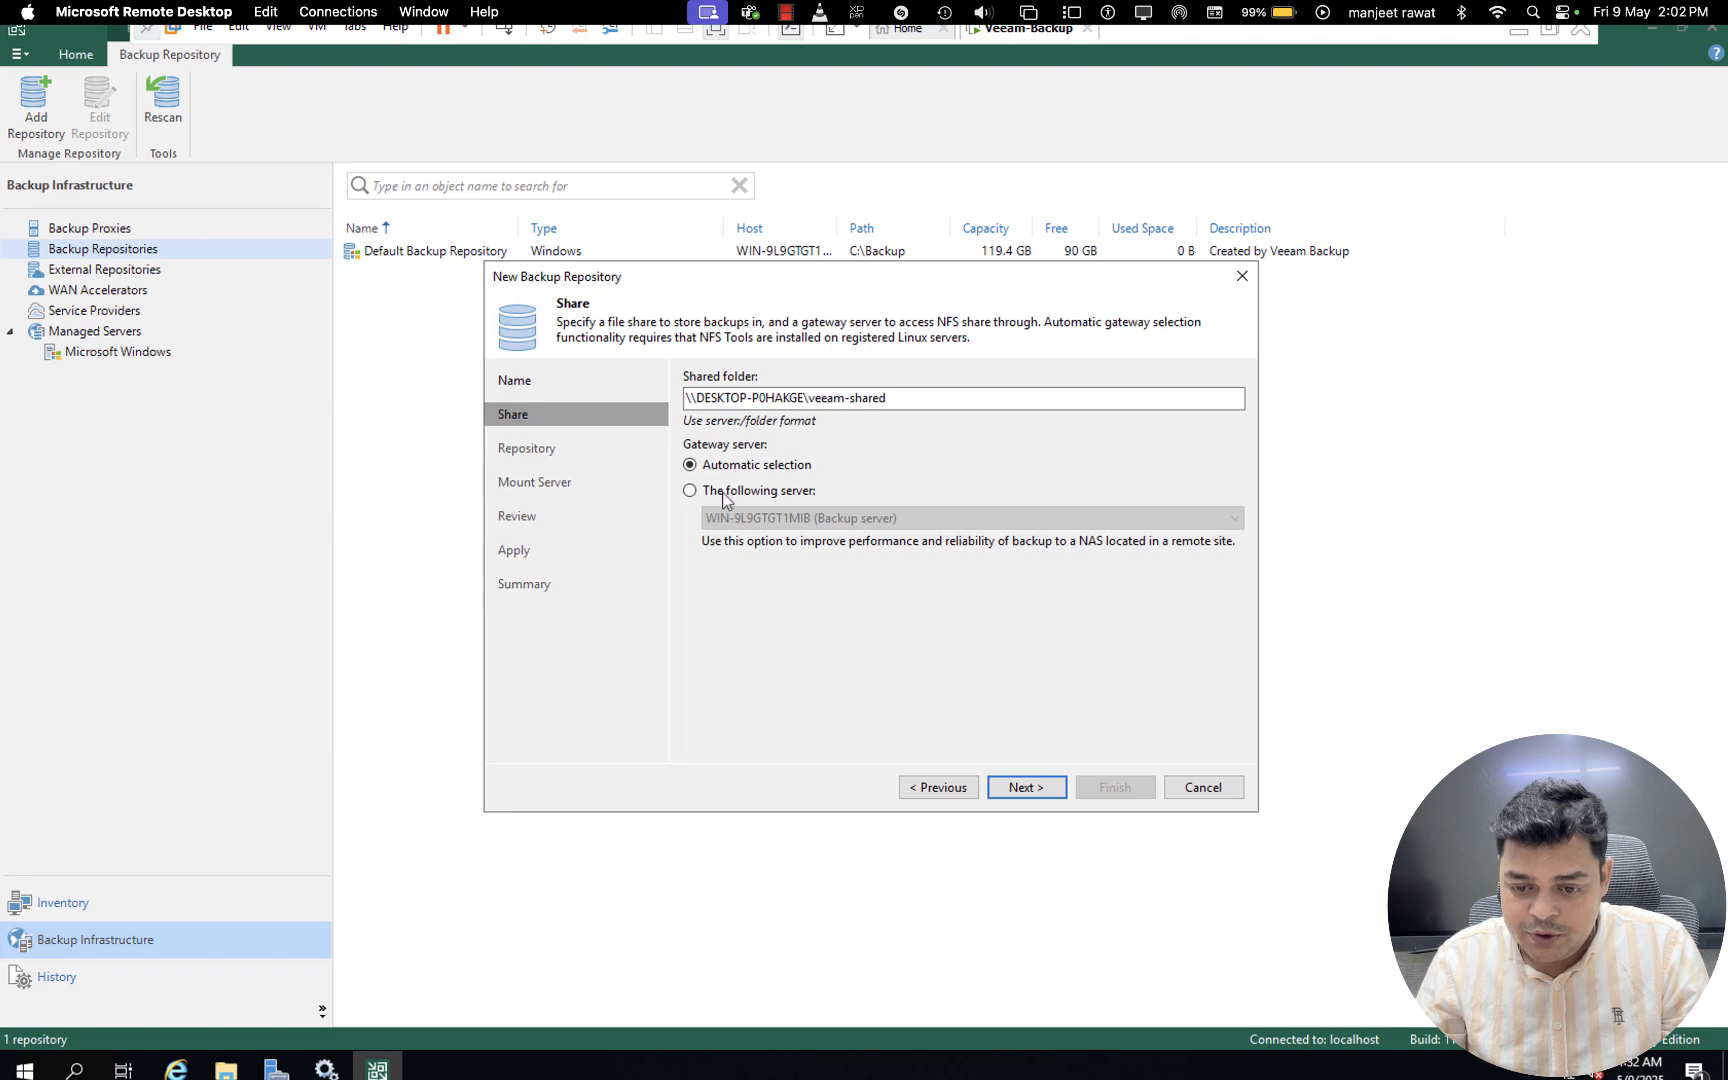
- Try the same share with the backup server WIN-9L9GTGT1MIB as gateway, and exit the repository setup without applying changes
left_click(690, 491)
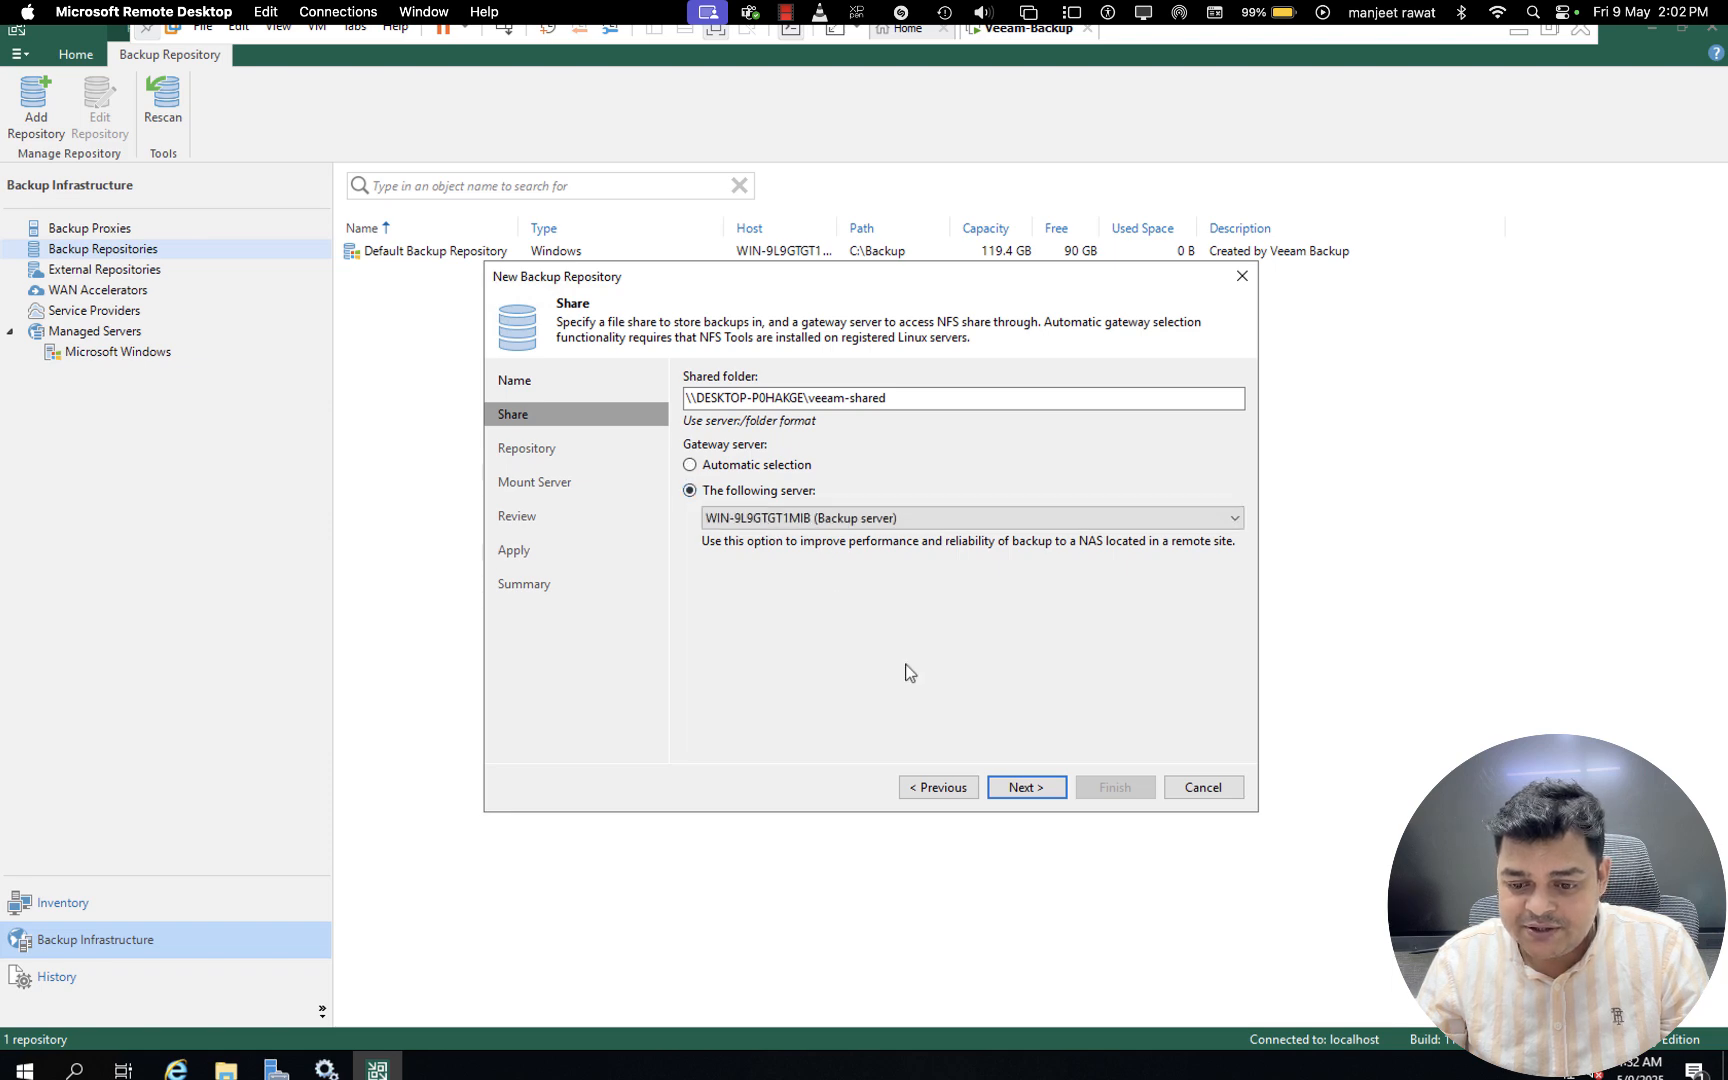
left_click(1030, 787)
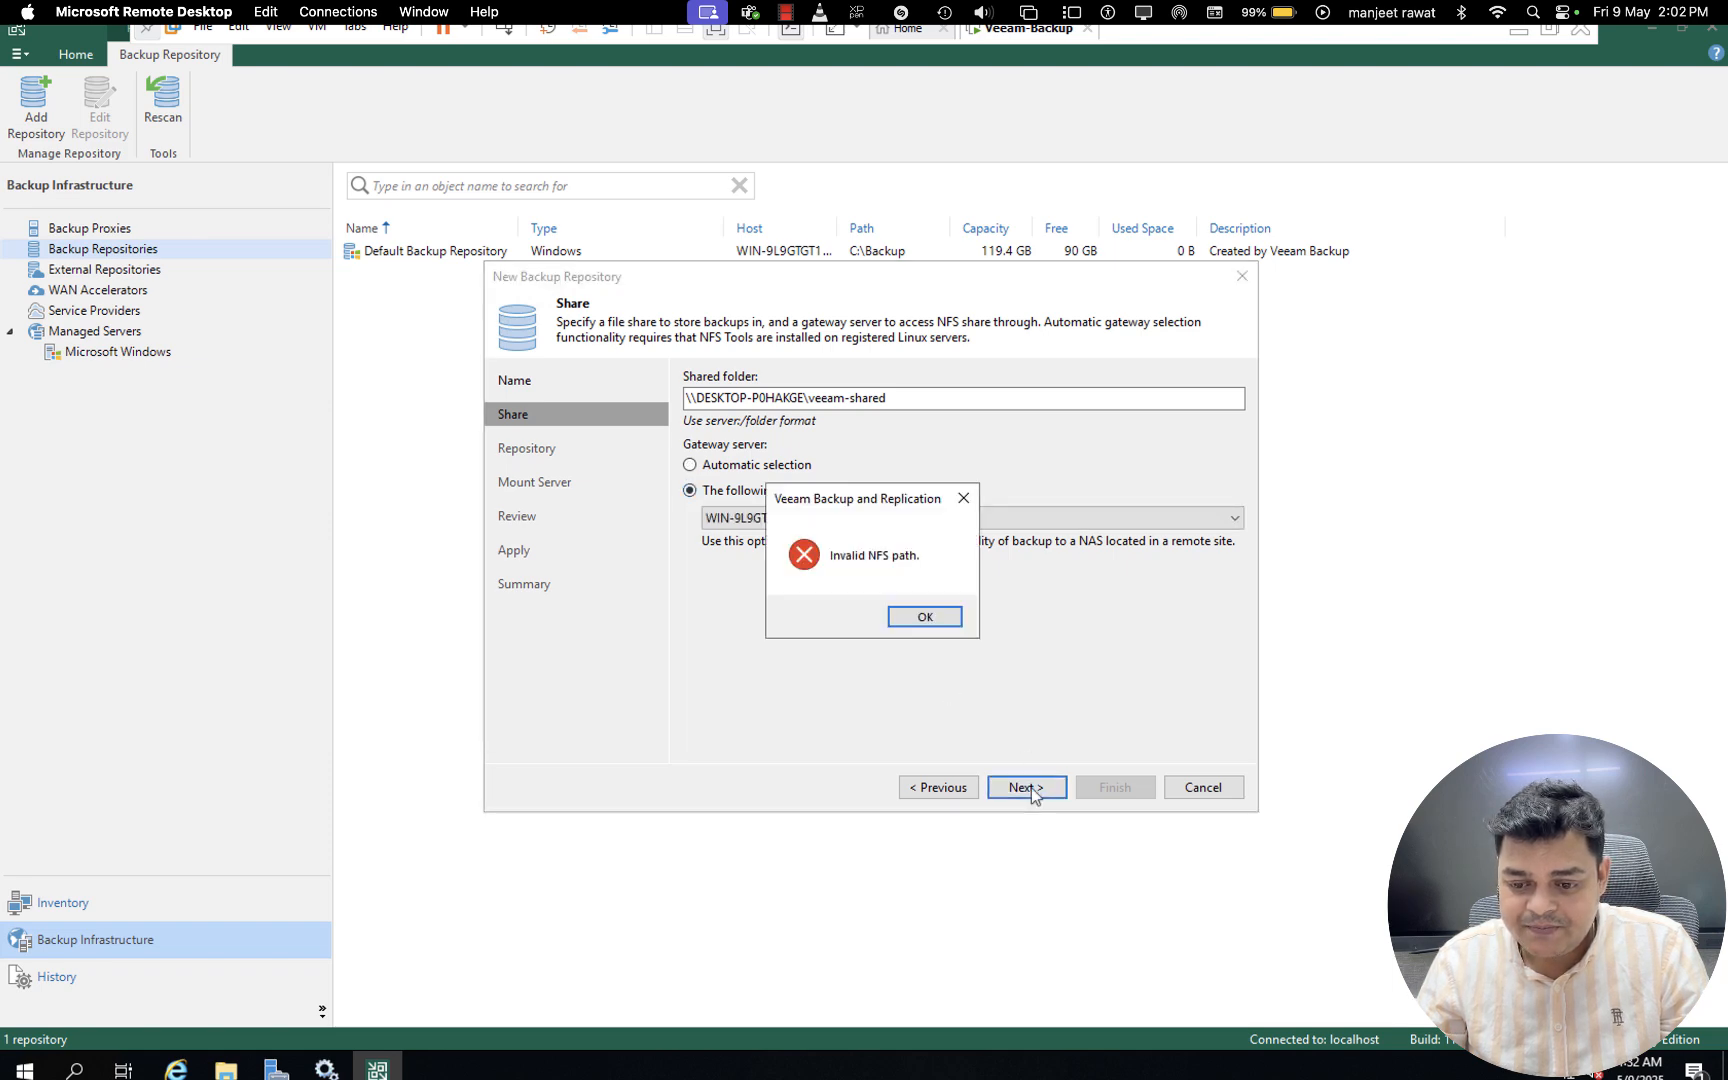
left_click(922, 618)
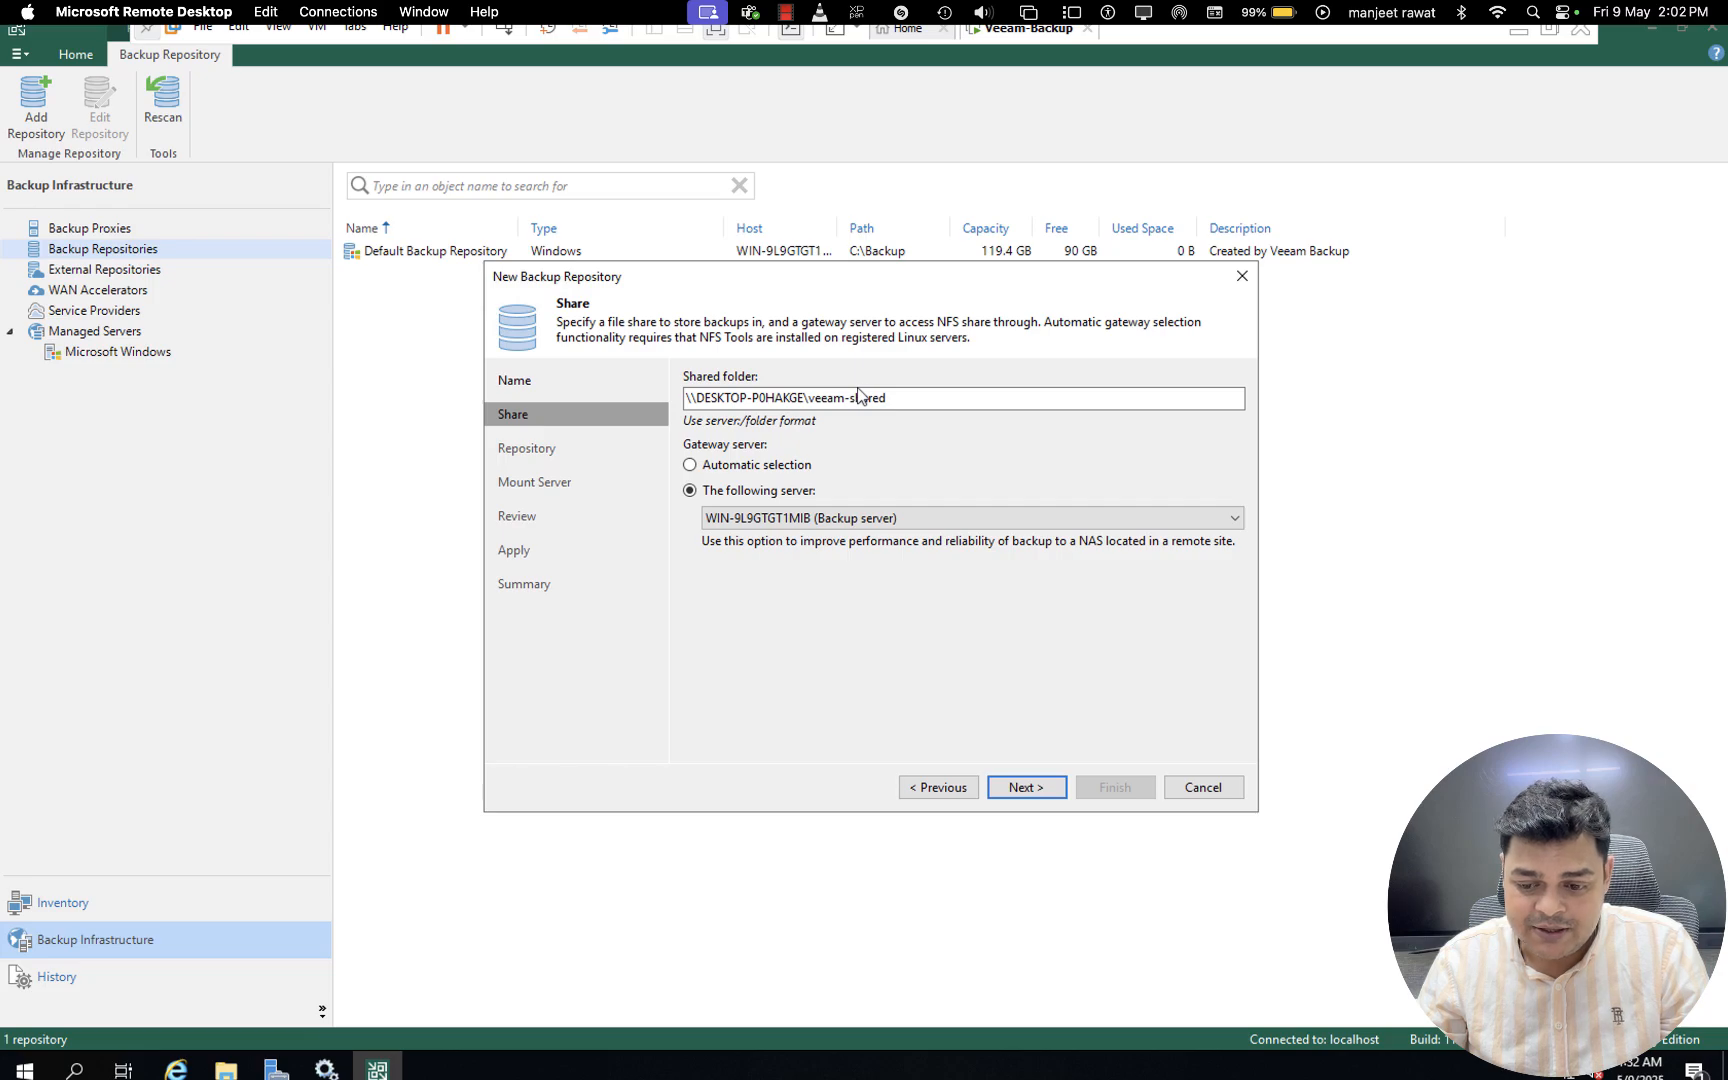
key("ctrl+Left")
key("ctrl+Right")
left_click(937, 789)
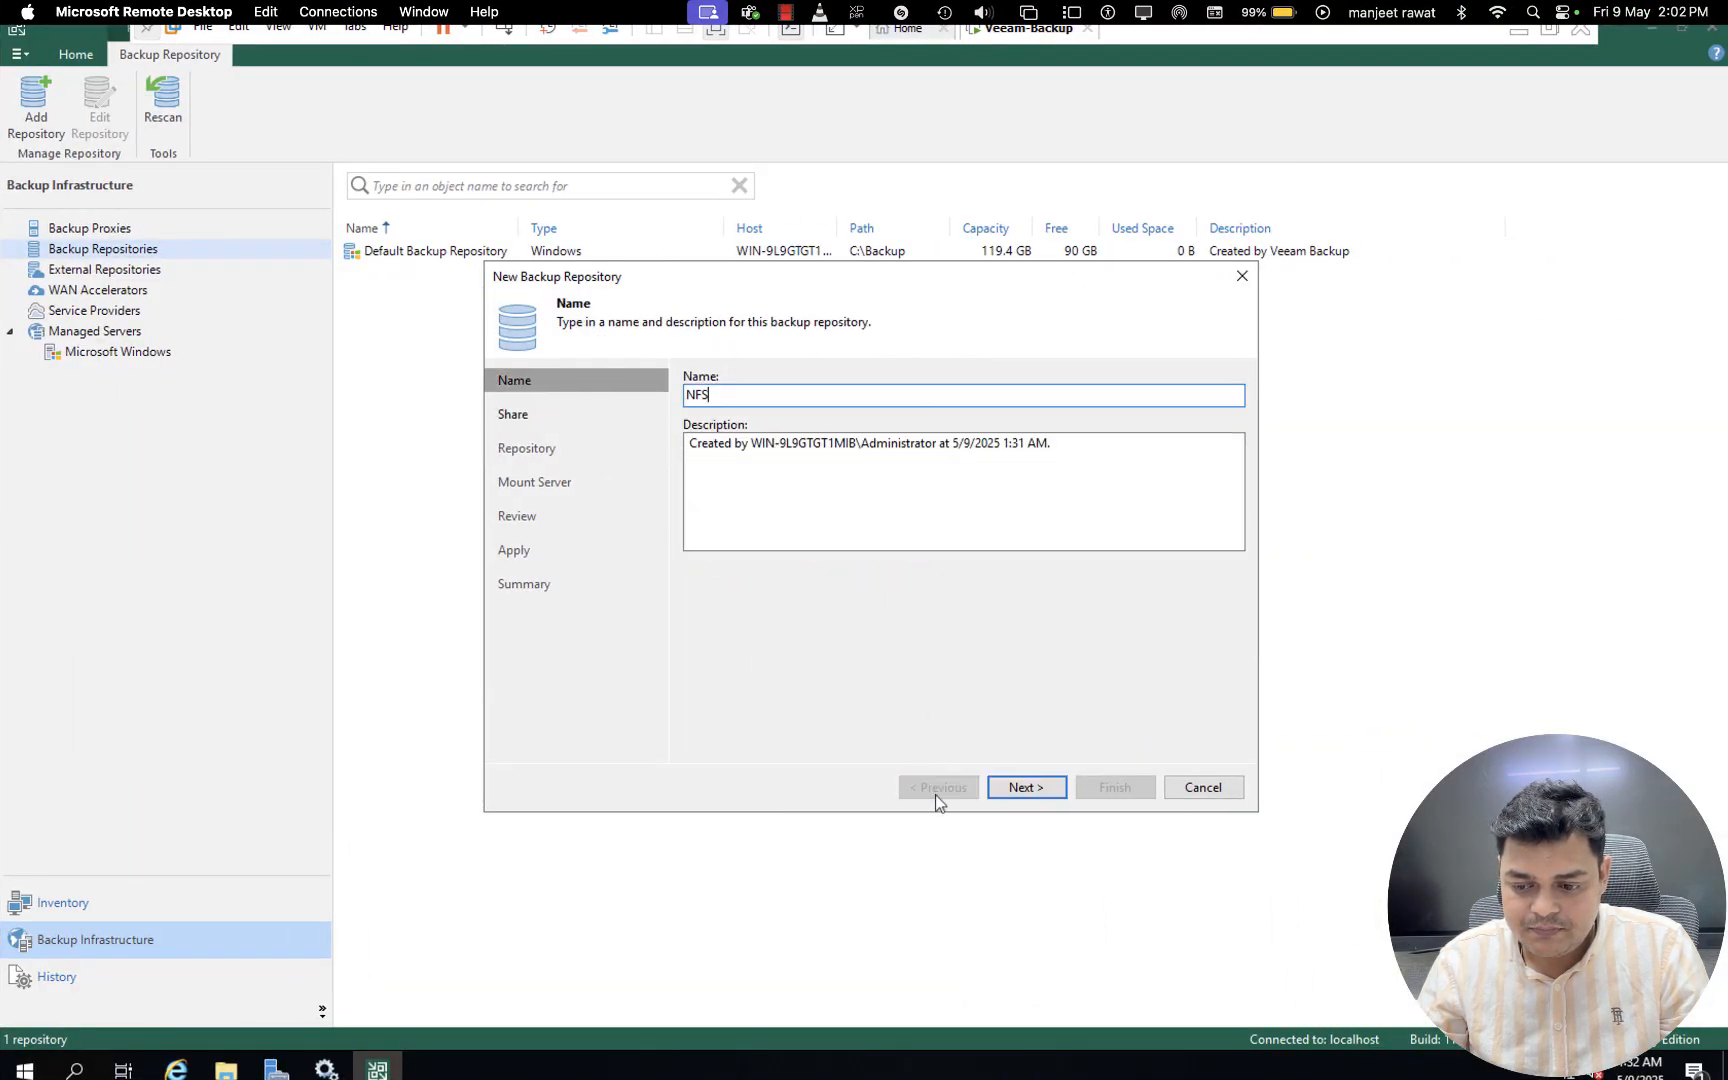
left_click(1205, 789)
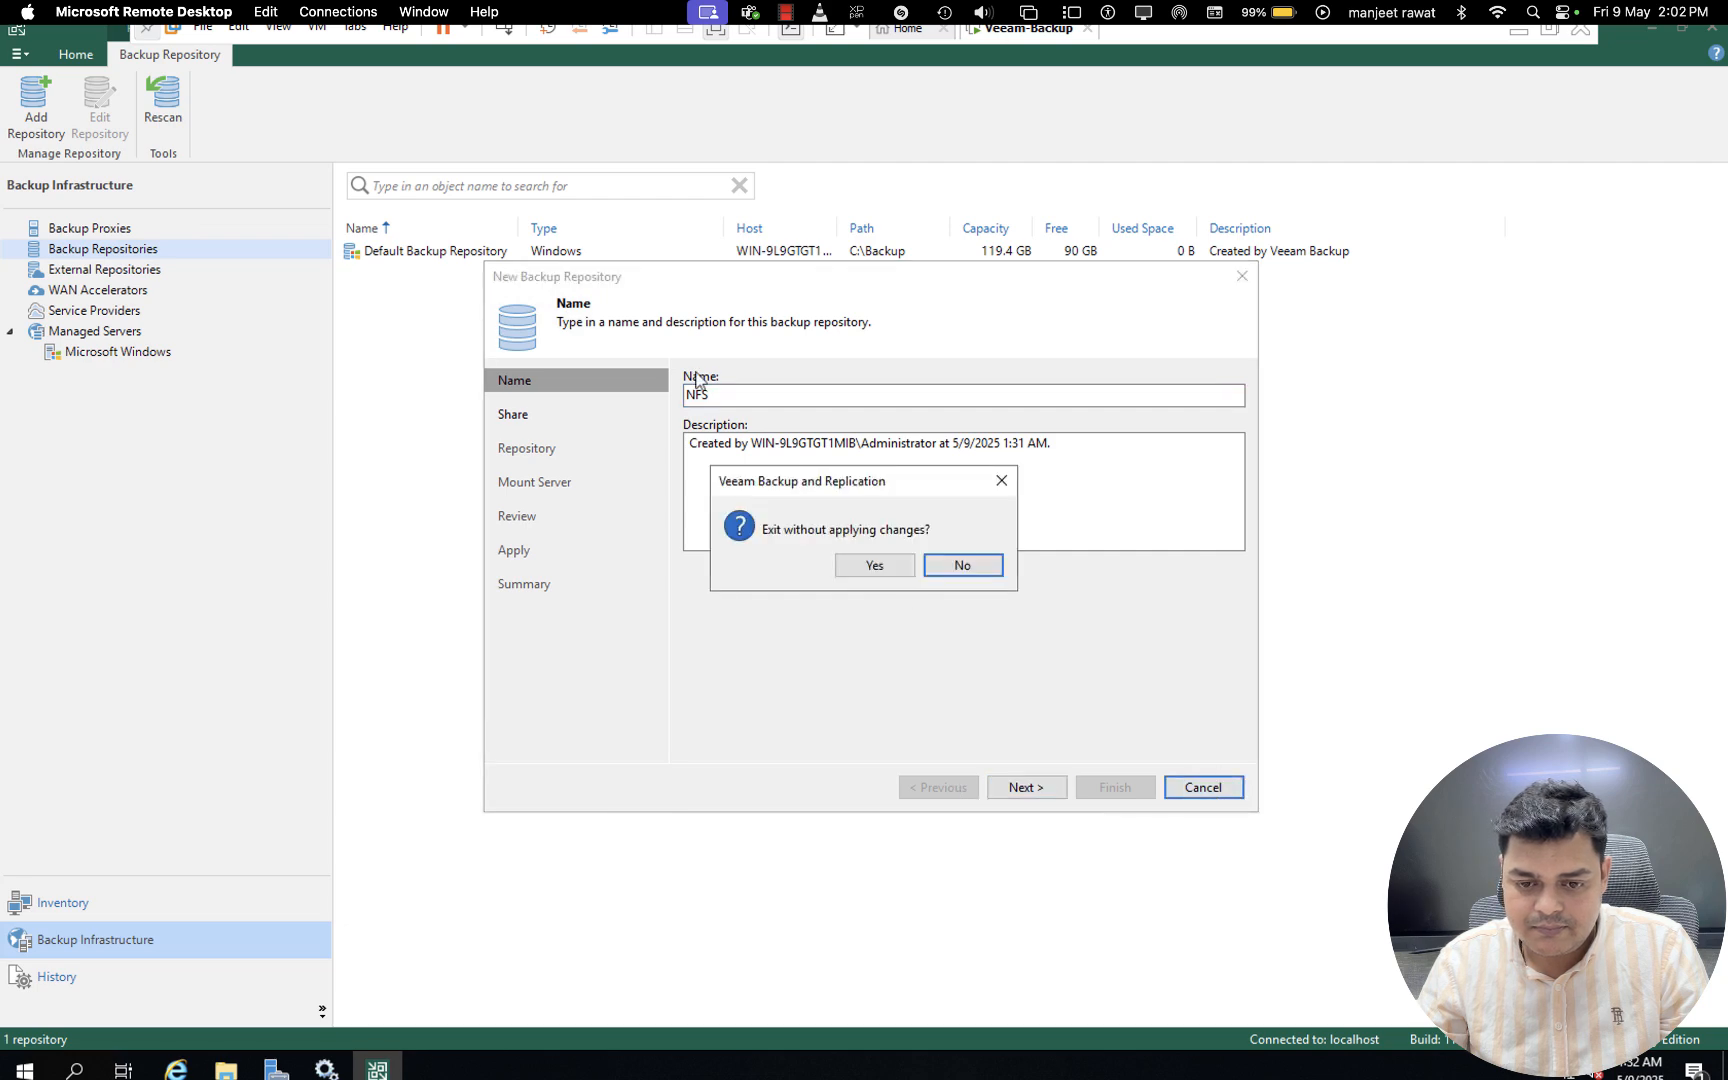
left_click(873, 563)
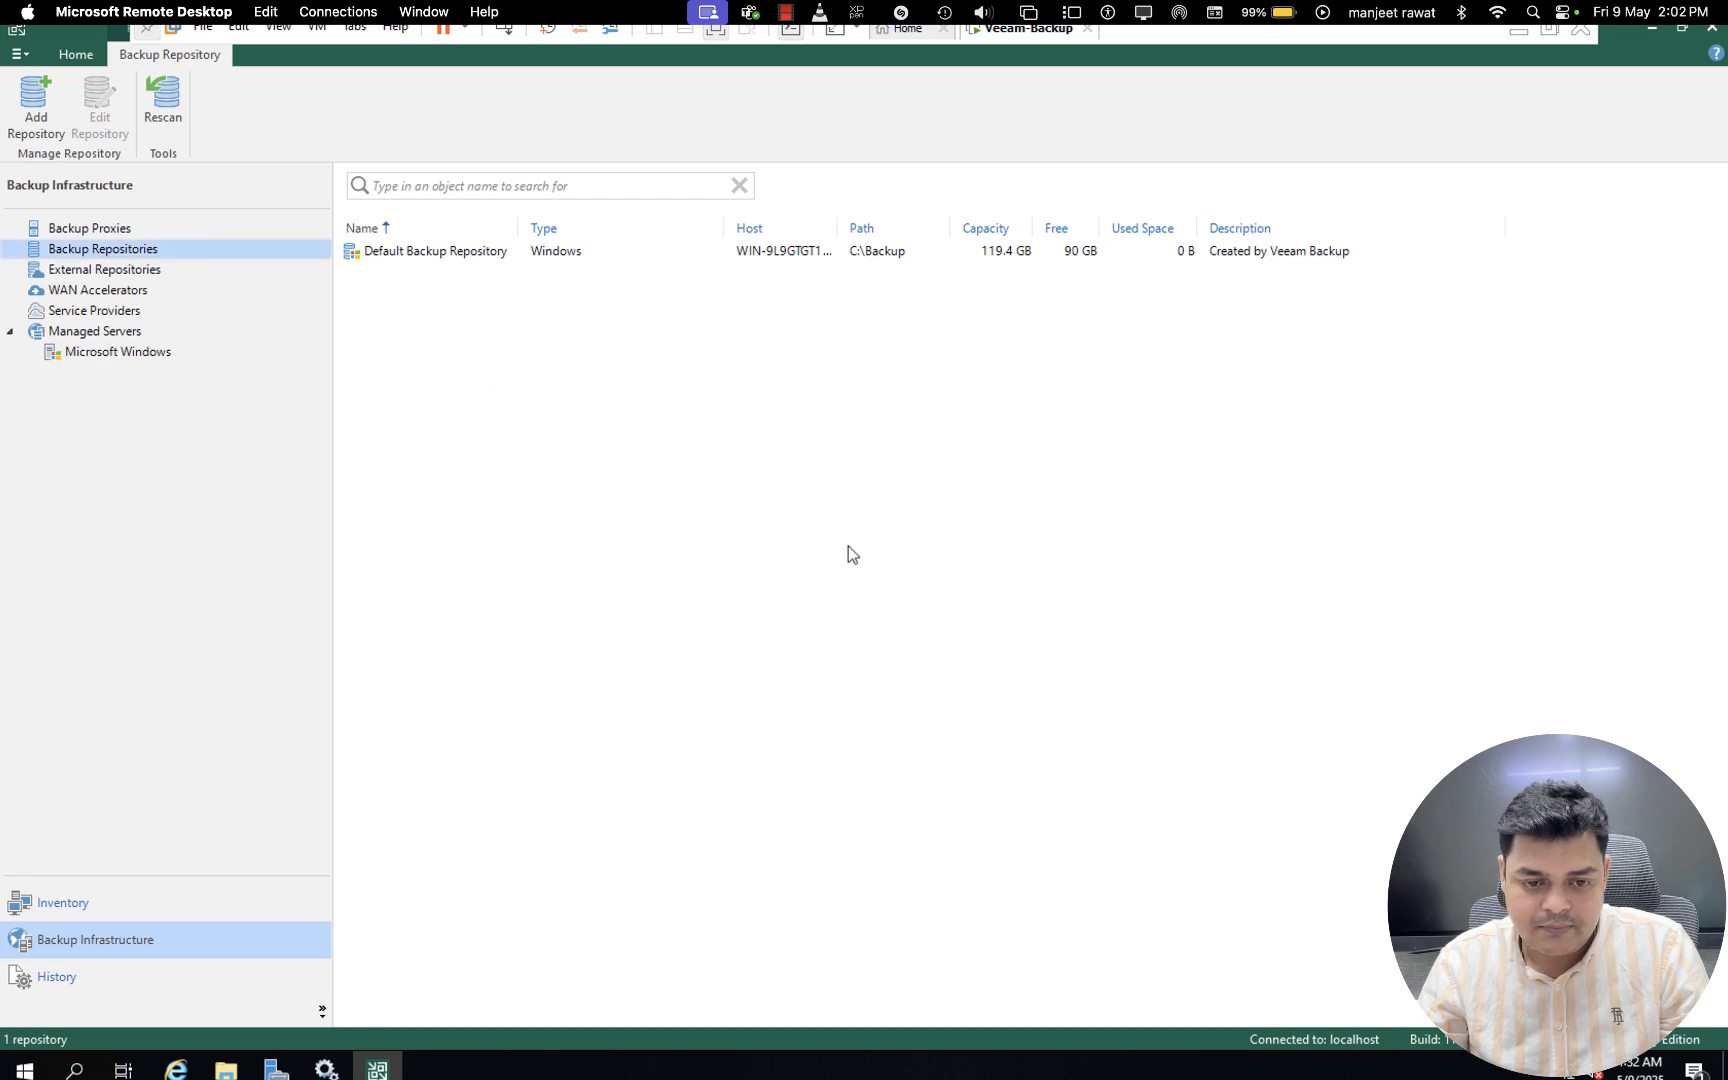
- Start a new network attached storage repository with an SMB share, name it NFS and continue to the share settings
right_click(125, 256)
left_click(192, 260)
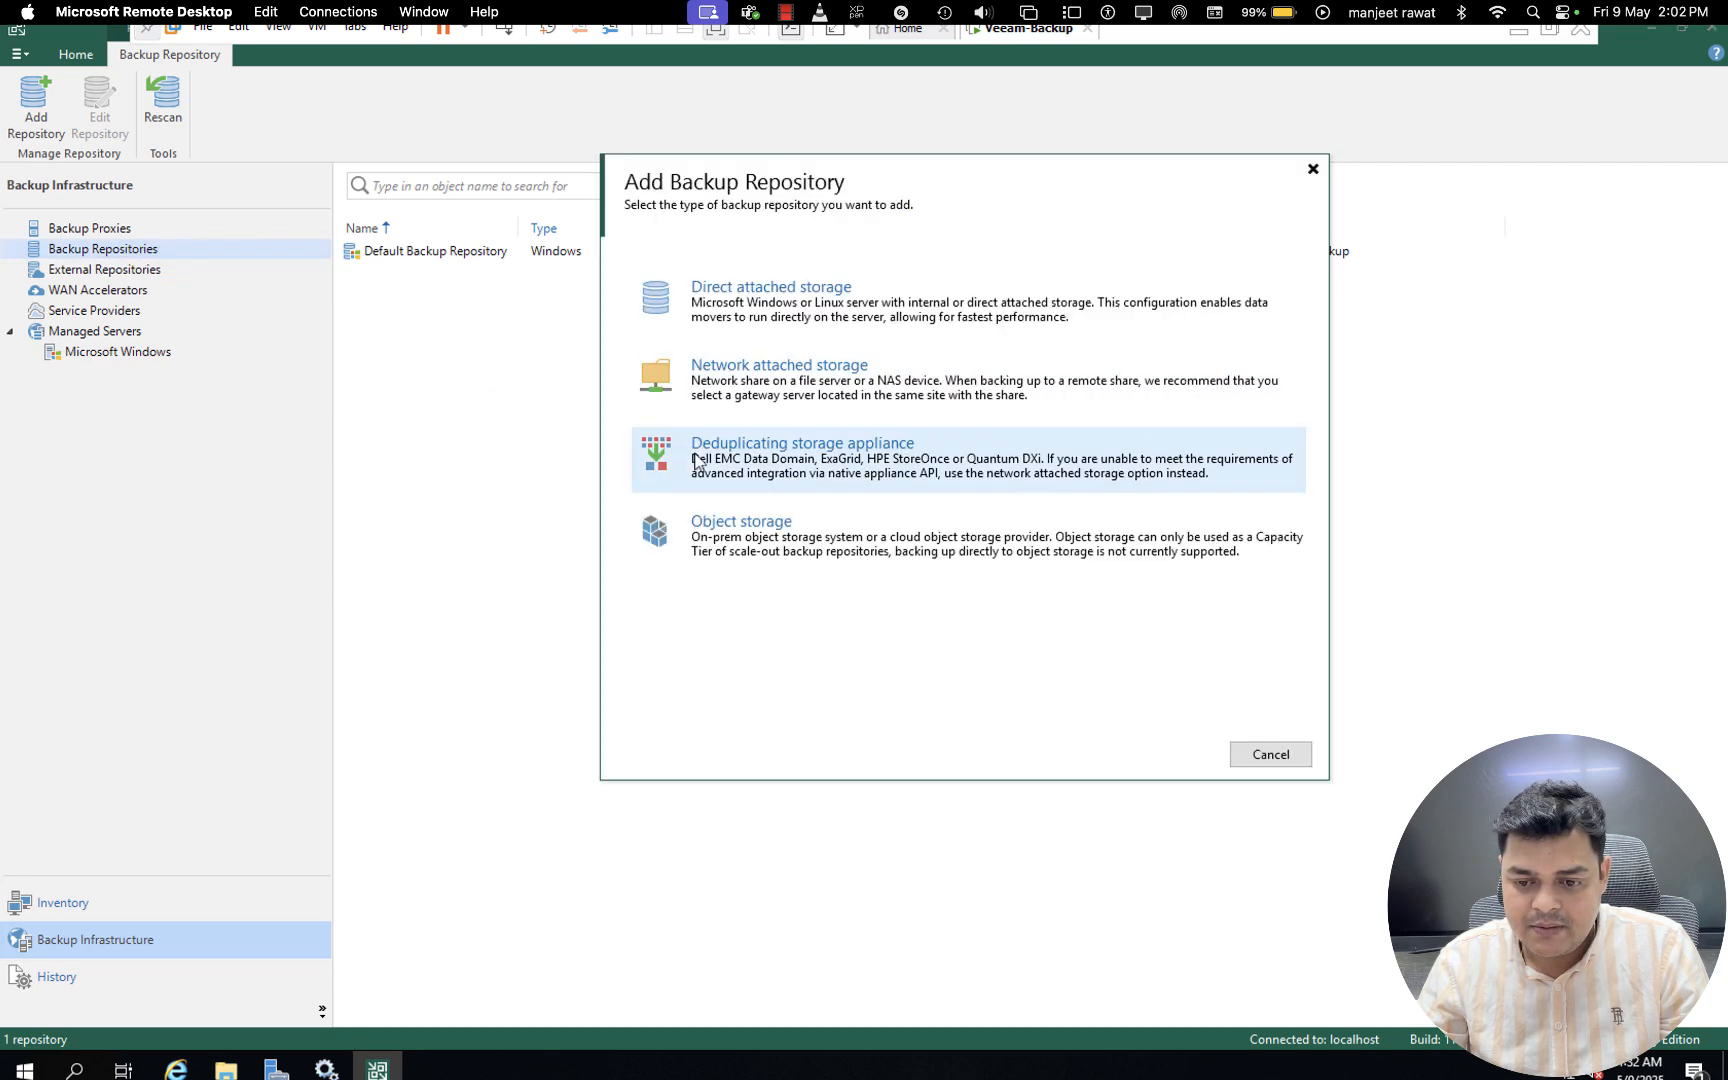
left_click(805, 374)
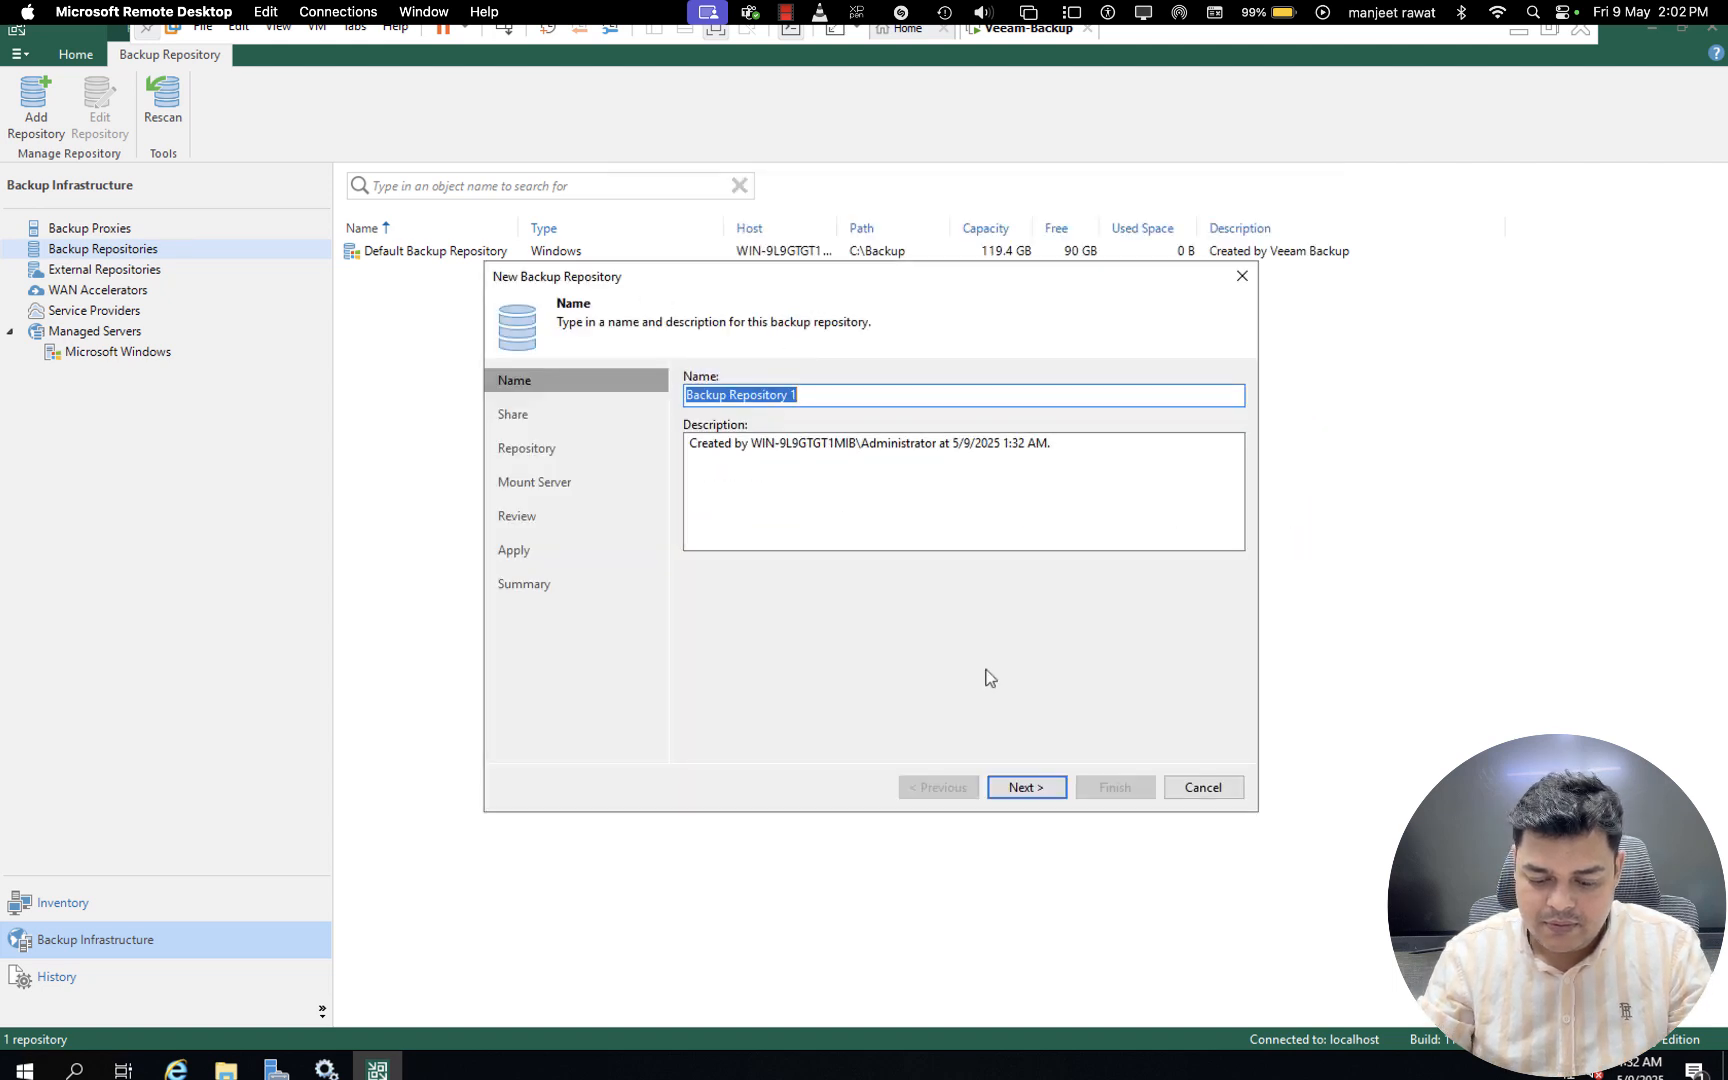
type("NFS")
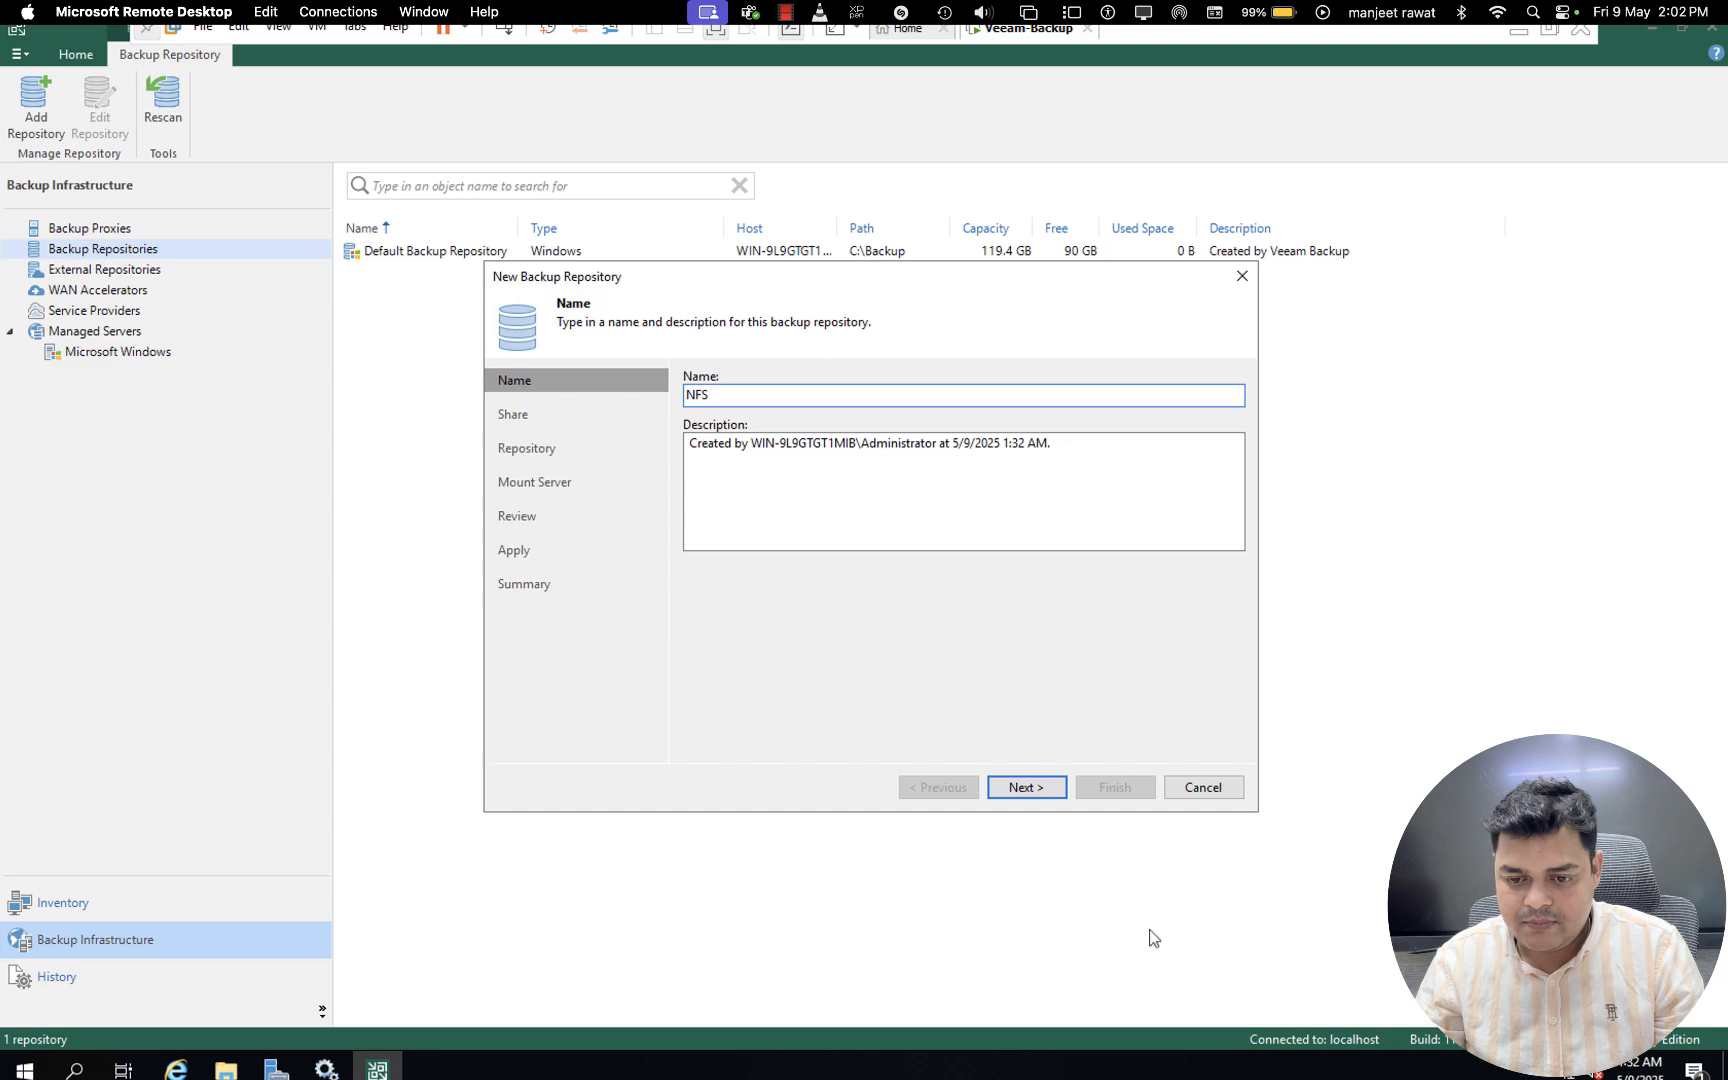
left_click(1027, 789)
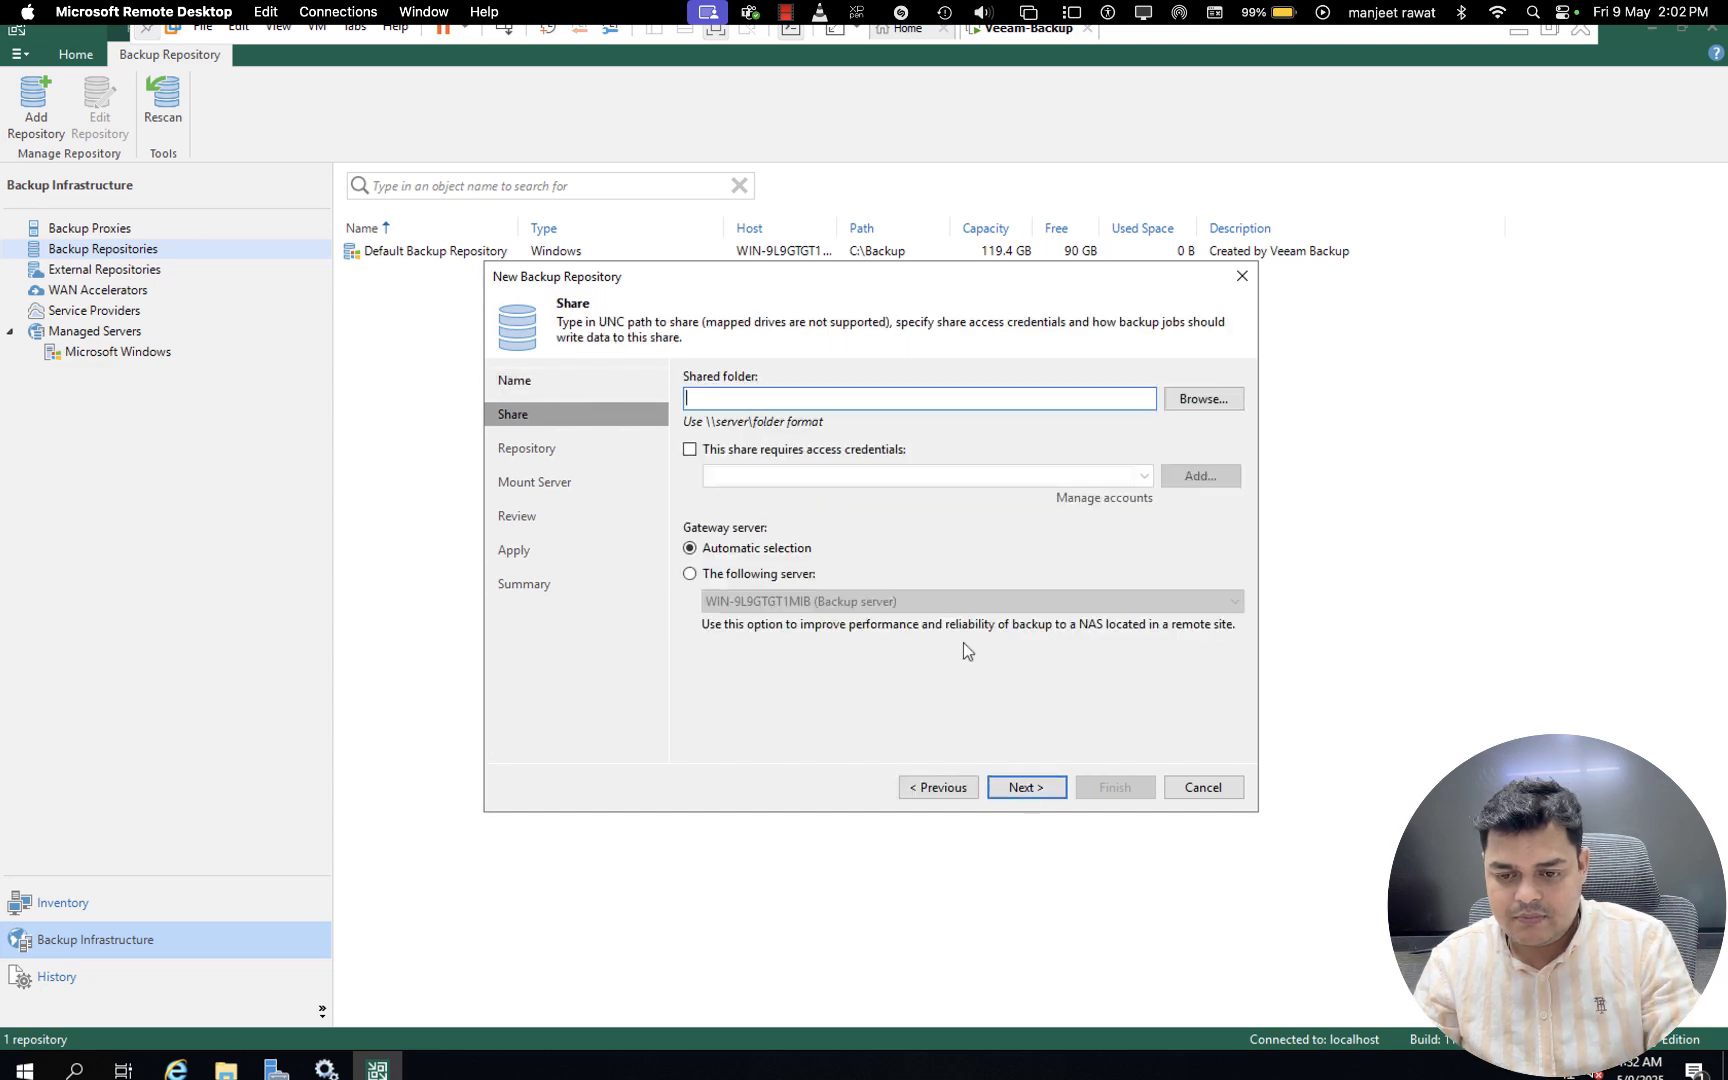
- Set the shared folder to \\DESKTOP-P0HAKGE\veeam-shared, add Administrator access credentials with the account password, and continue to the repository settings
key("ctrl+v")
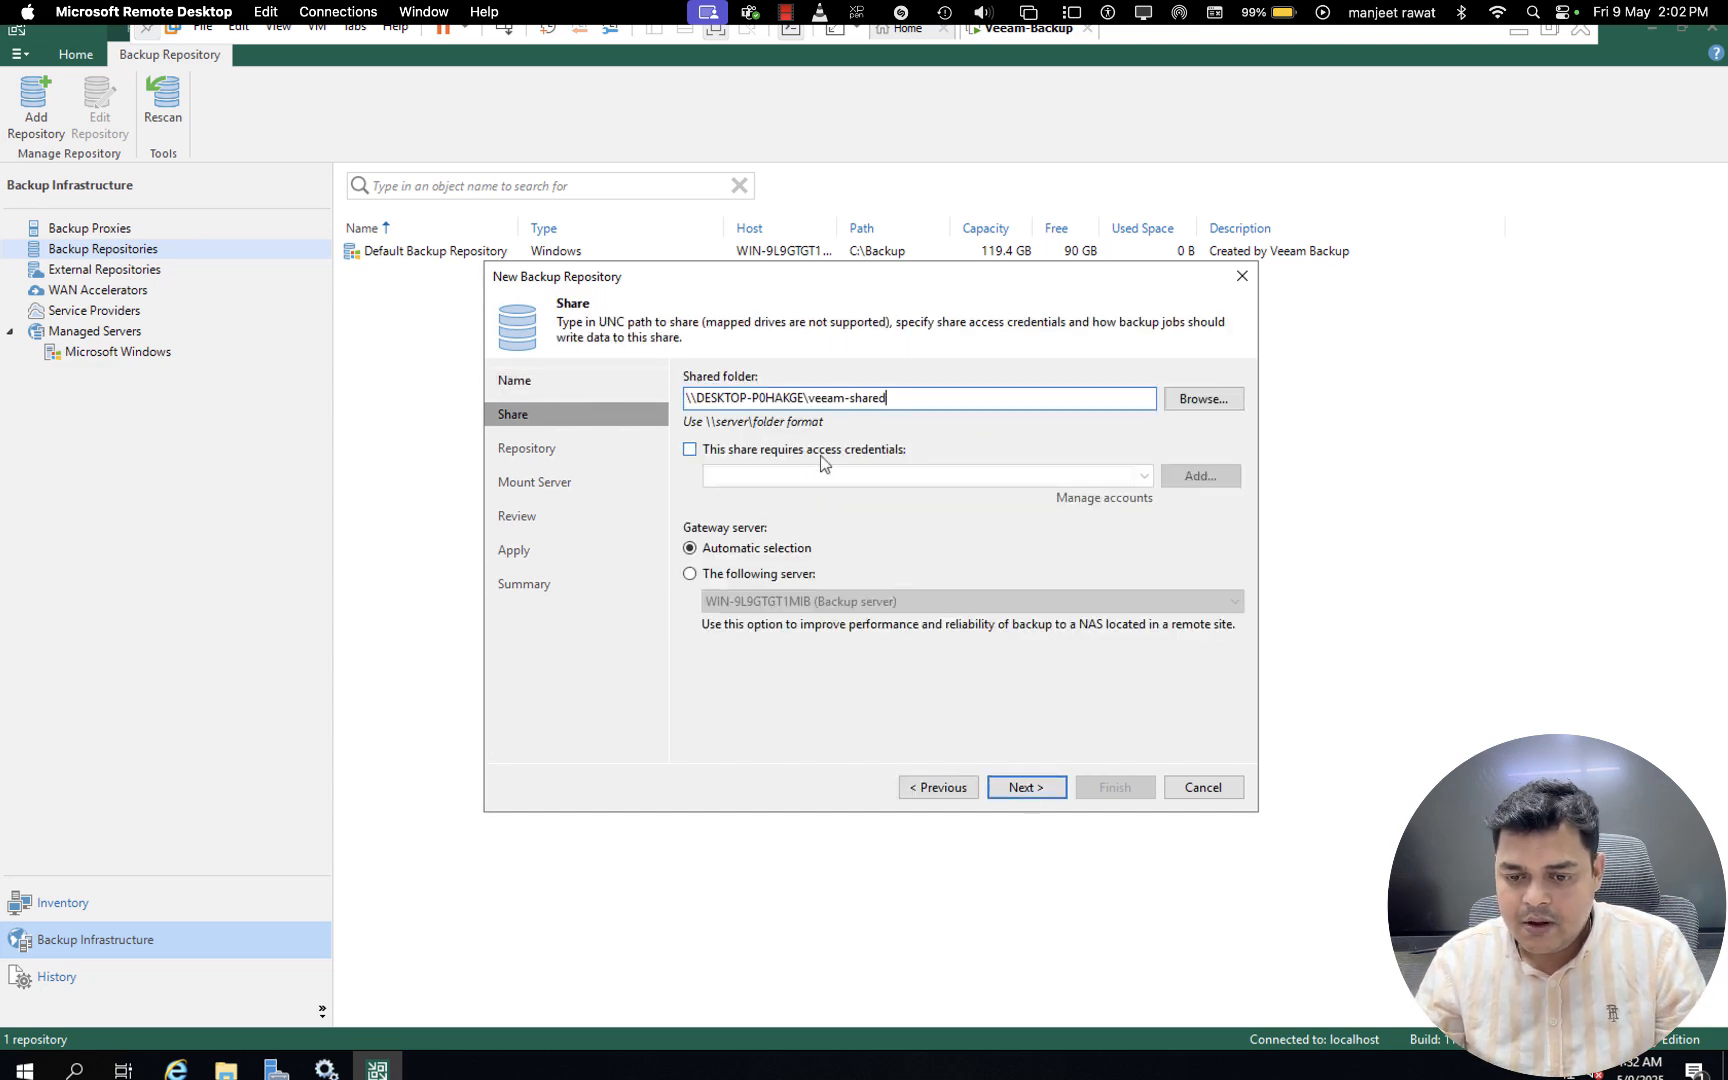
left_click(781, 458)
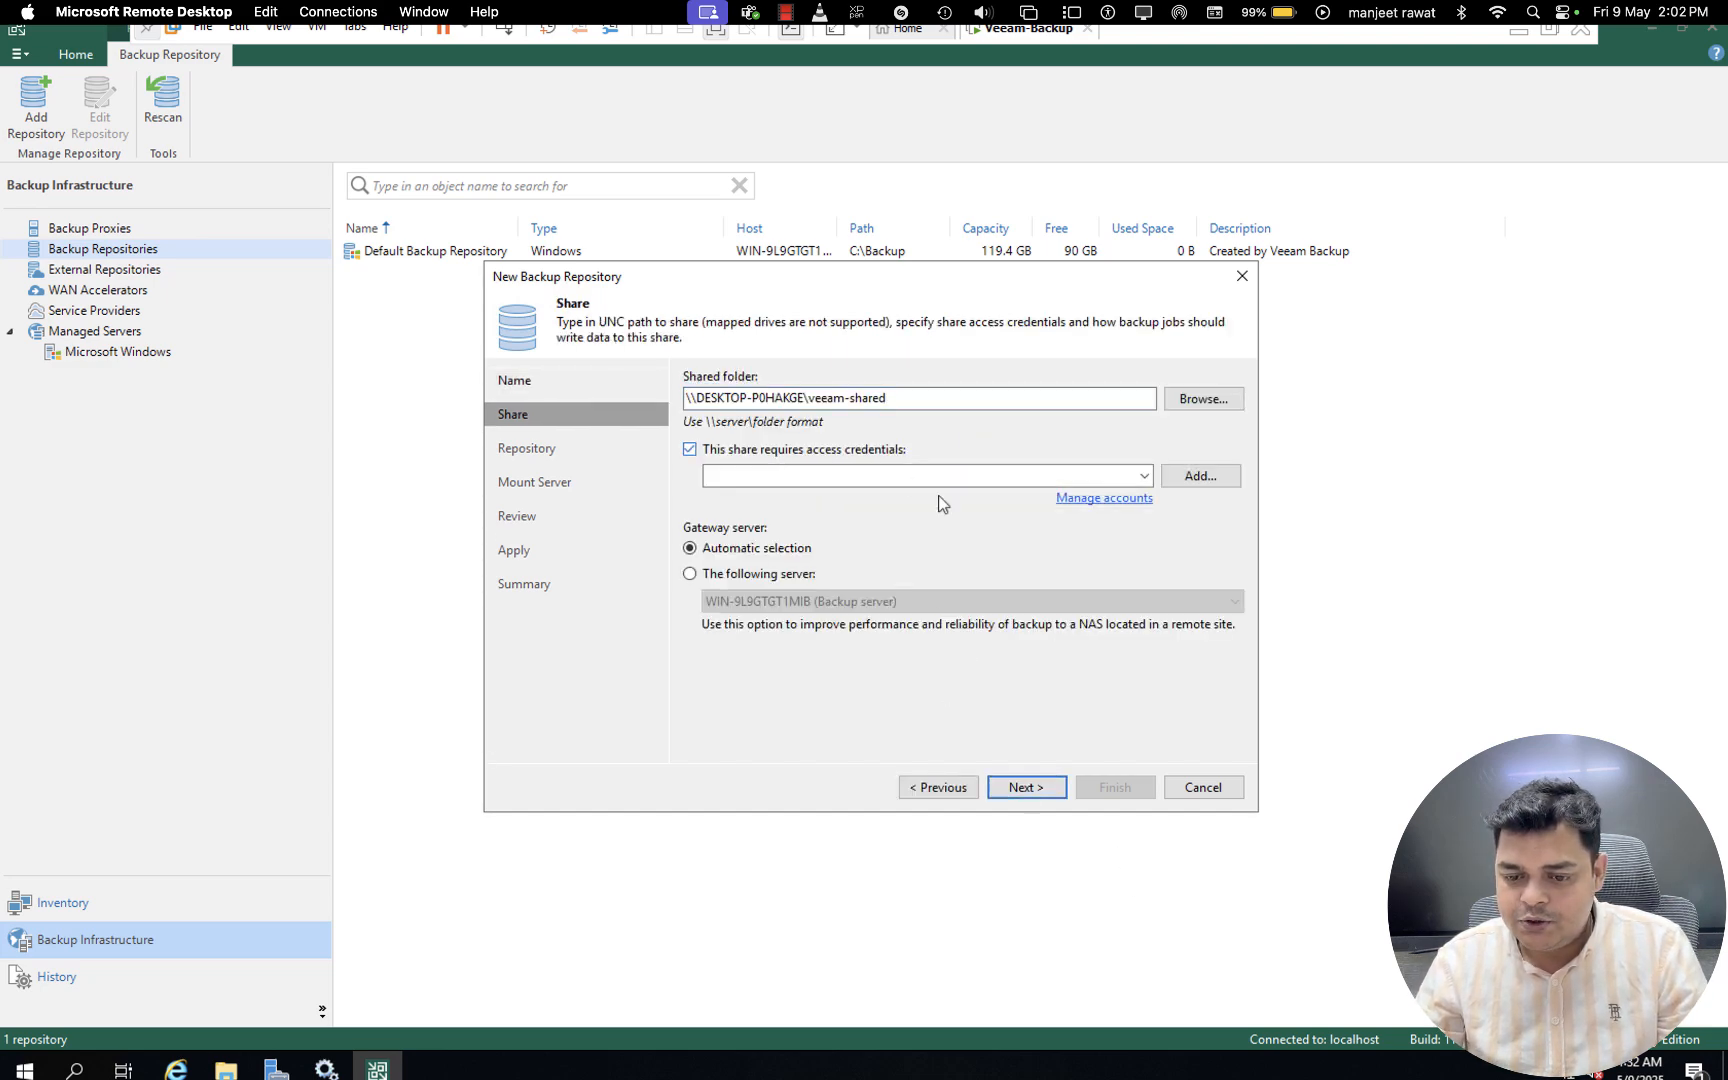
left_click(1190, 476)
type("Administrato")
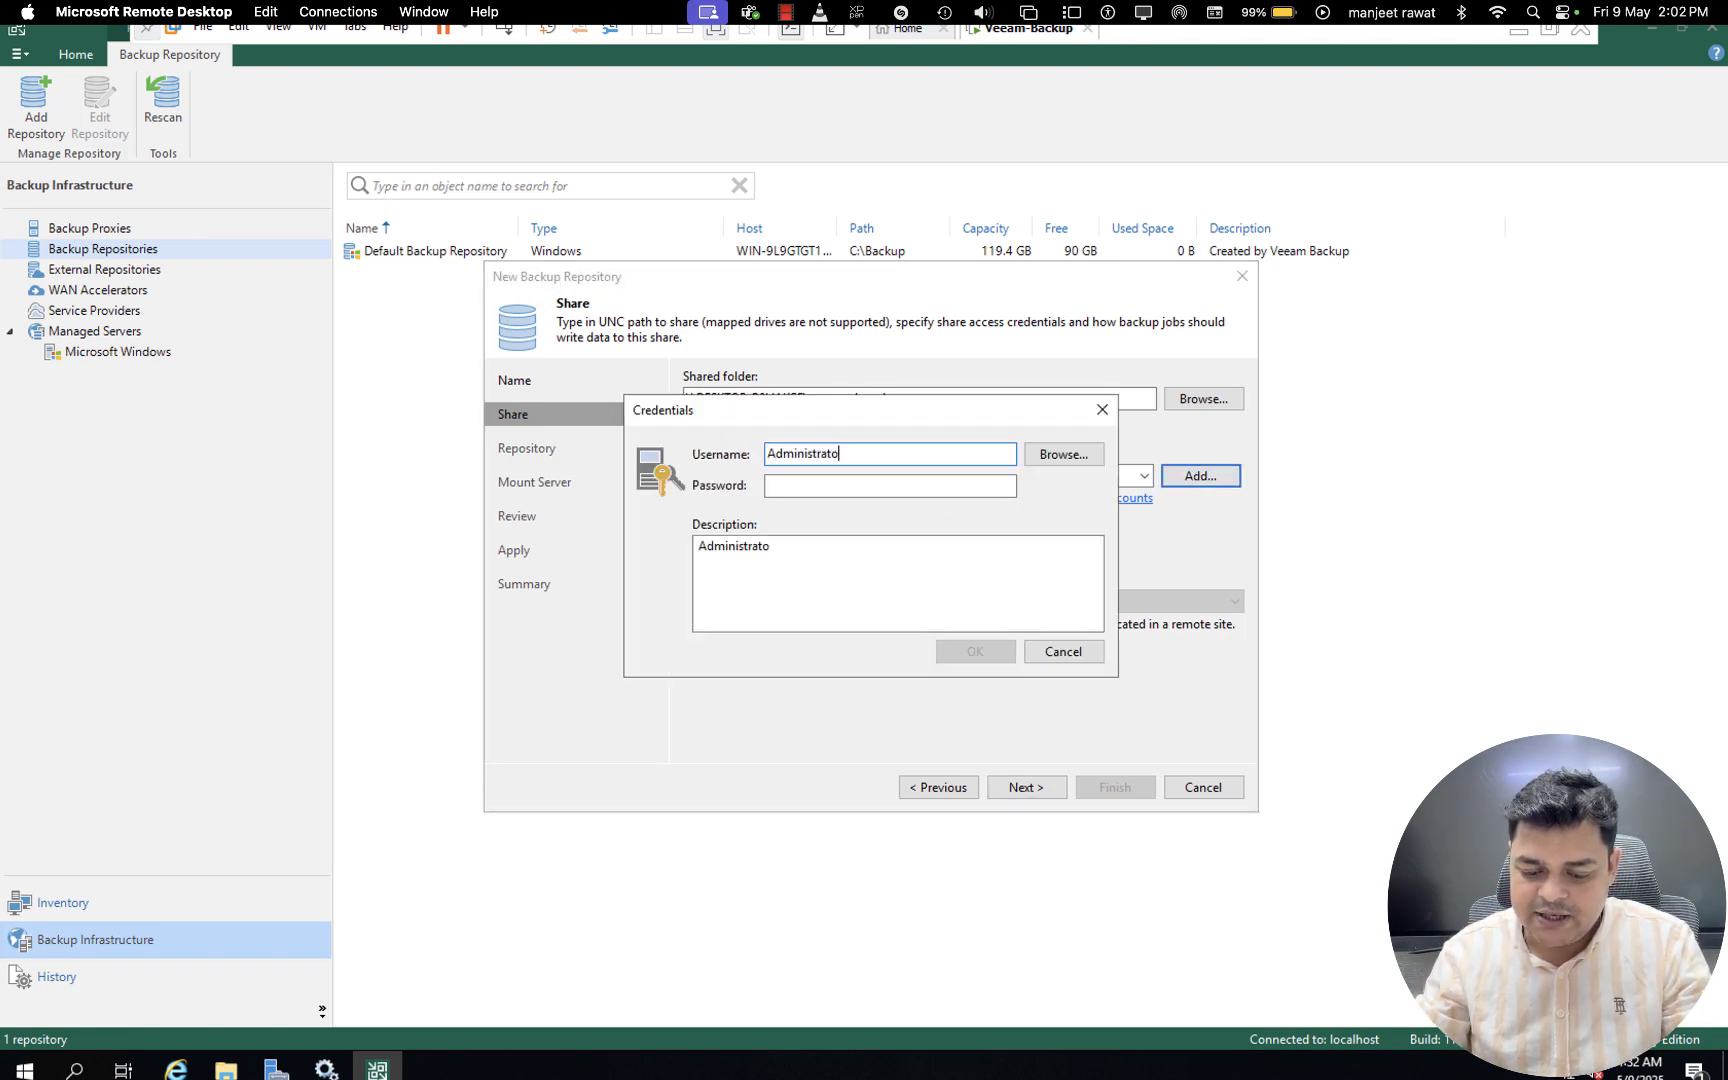
type("•••••")
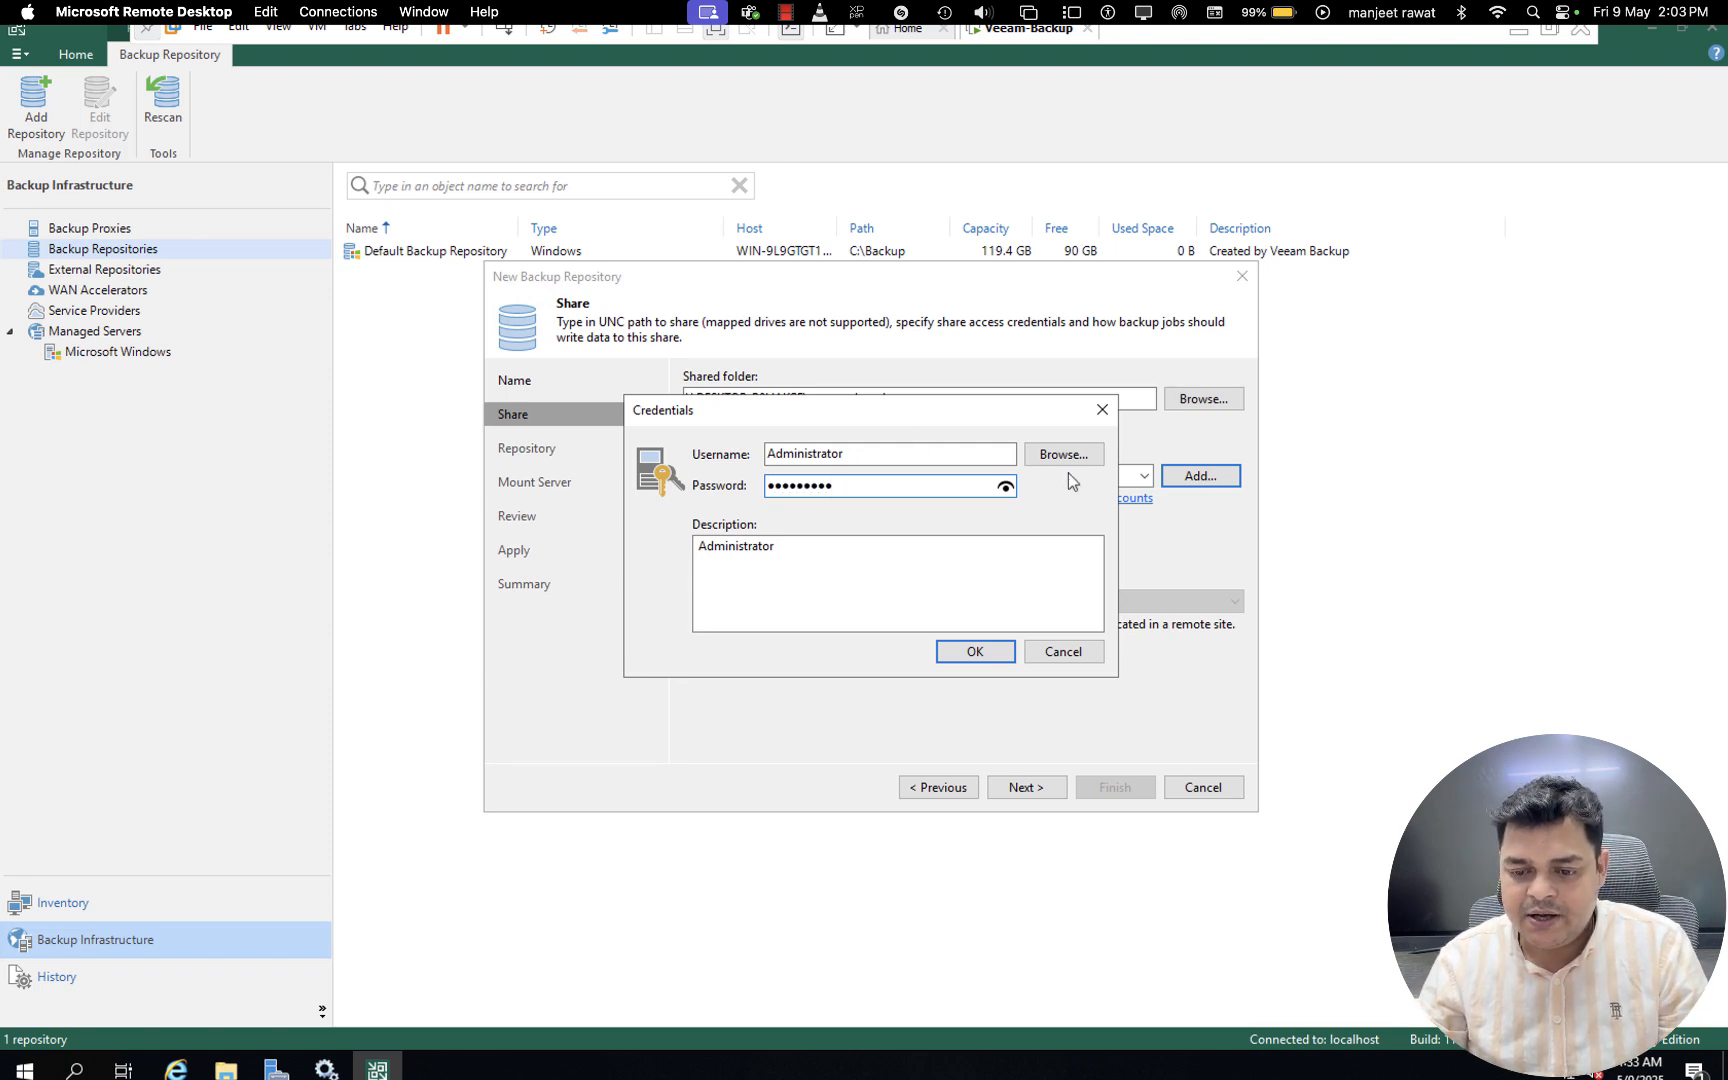
left_click(992, 653)
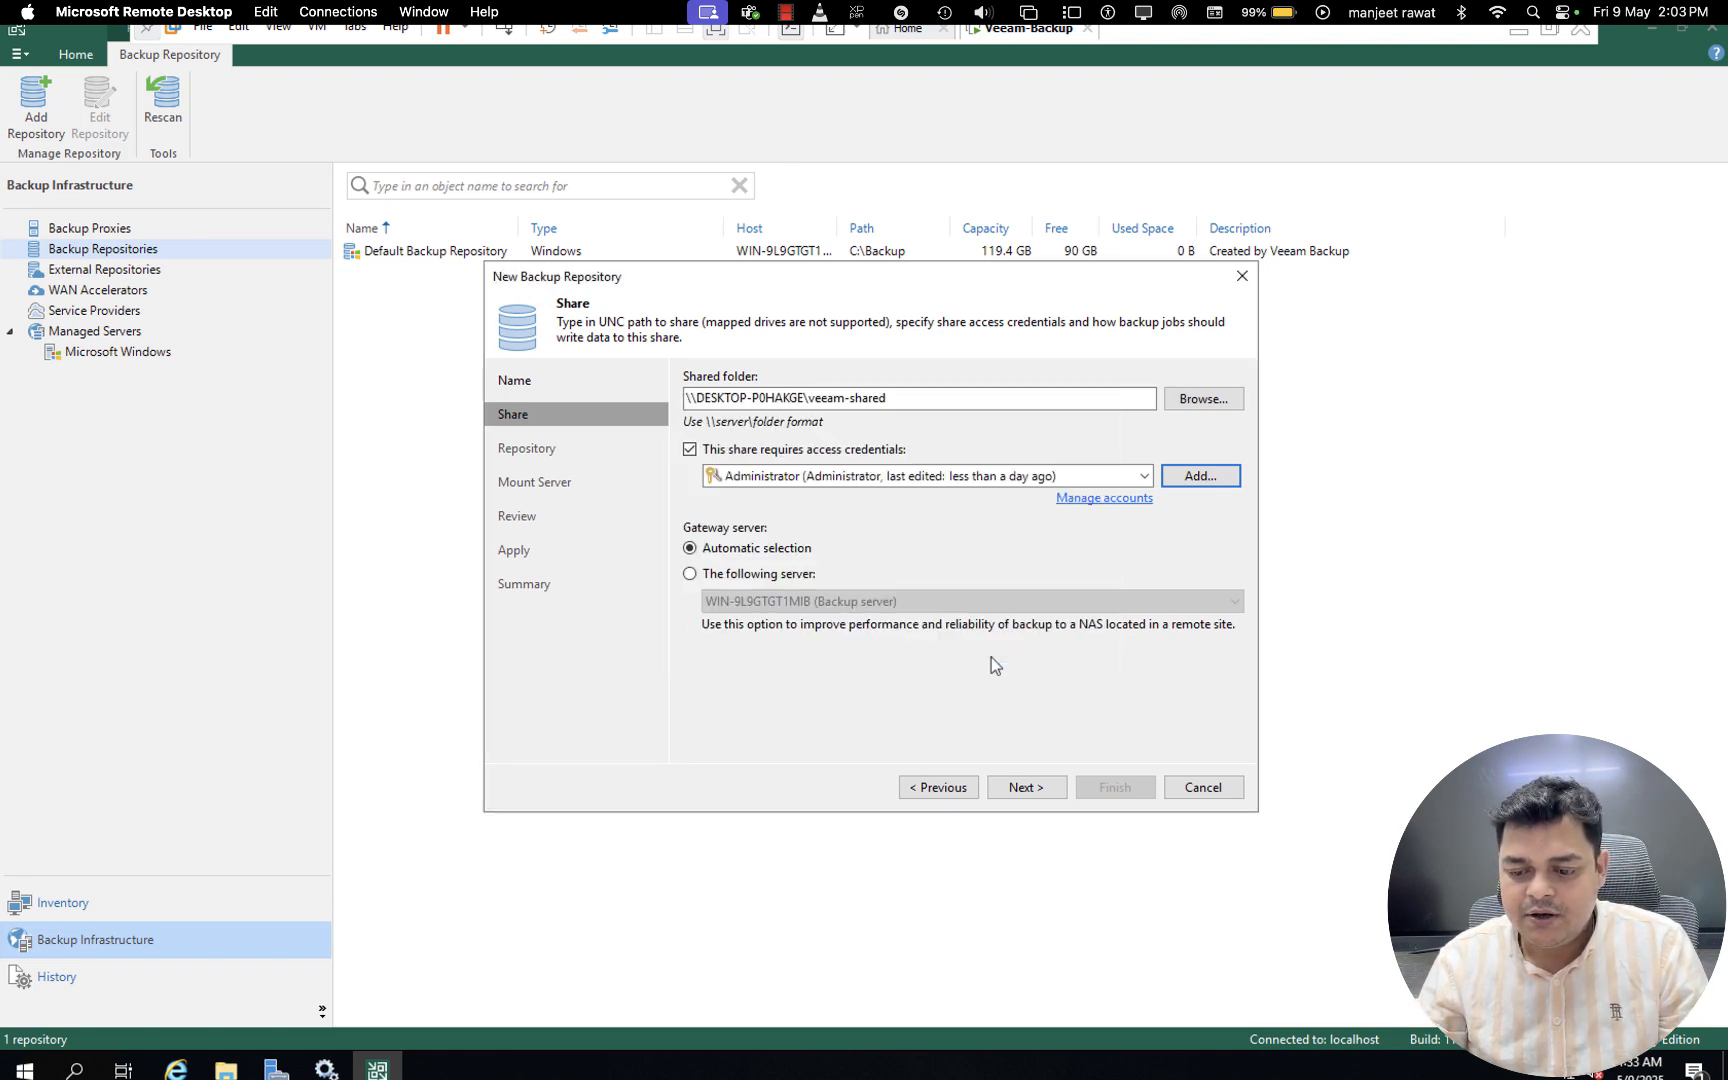
left_click(1034, 790)
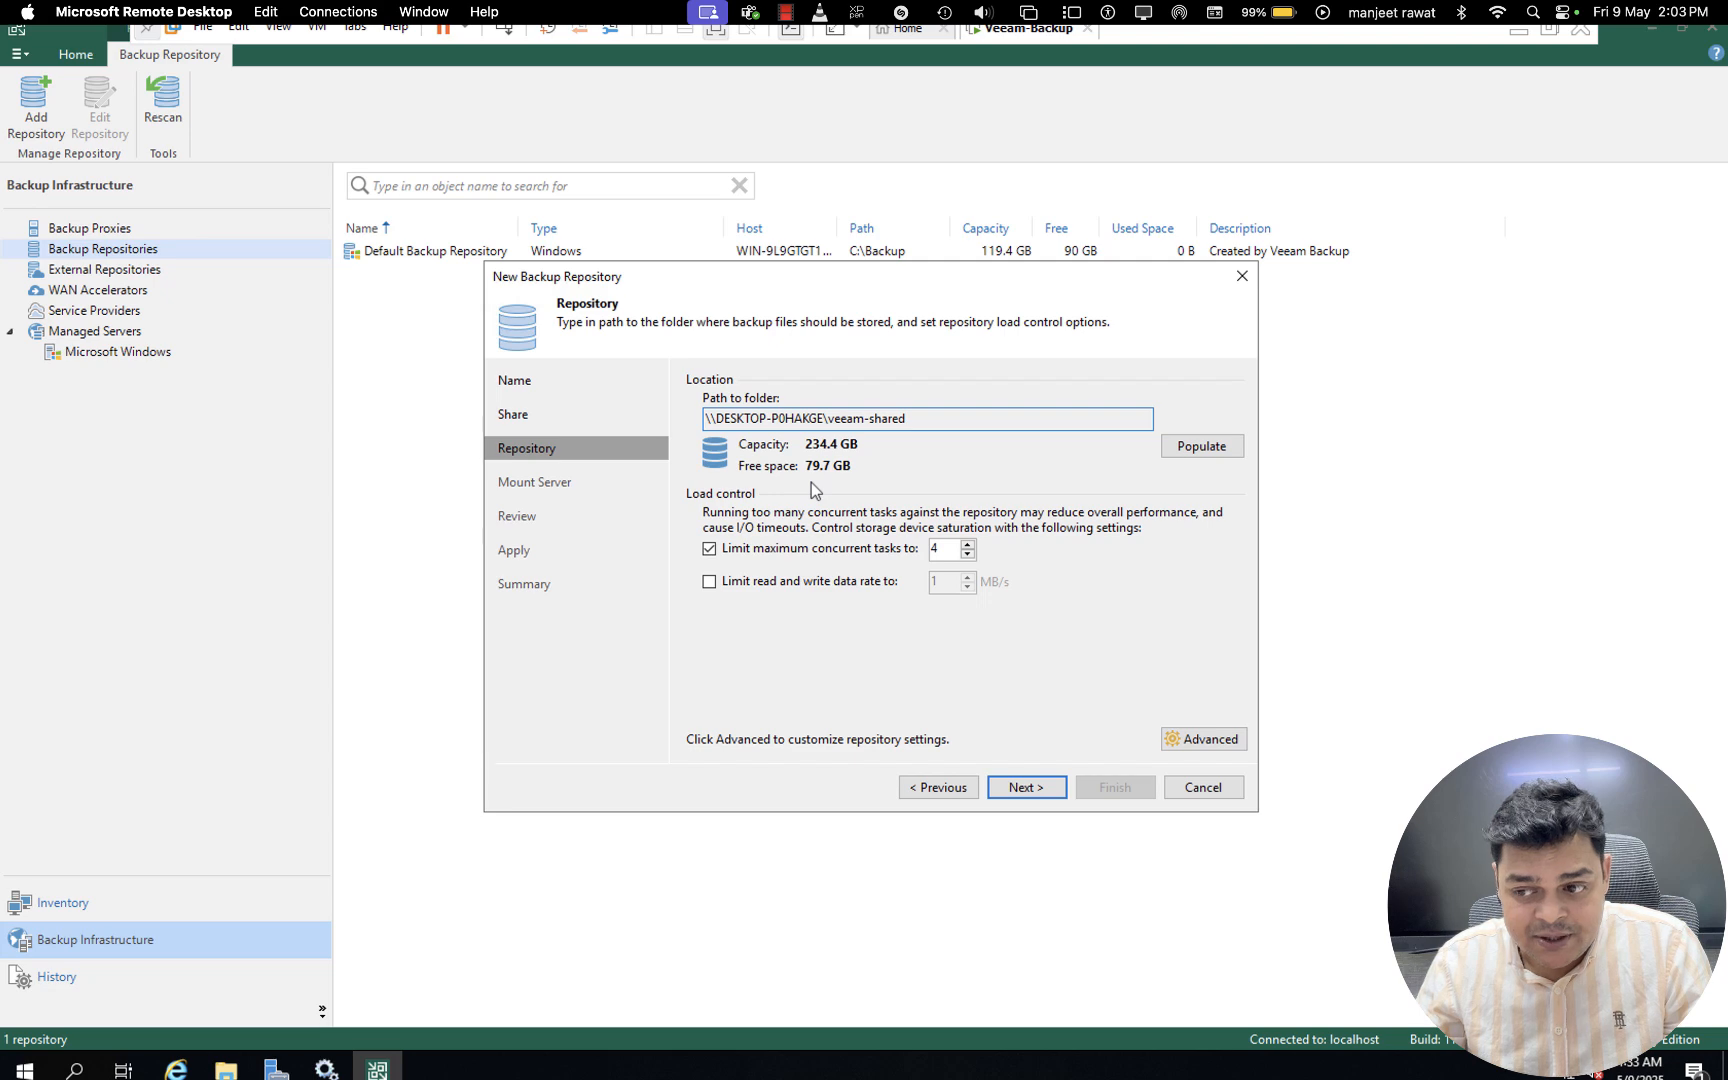
- Switch to the host computer, check the free space of the Virtual Machine (I:) drive, and return to the Veeam-Backup virtual machine
key("super+space")
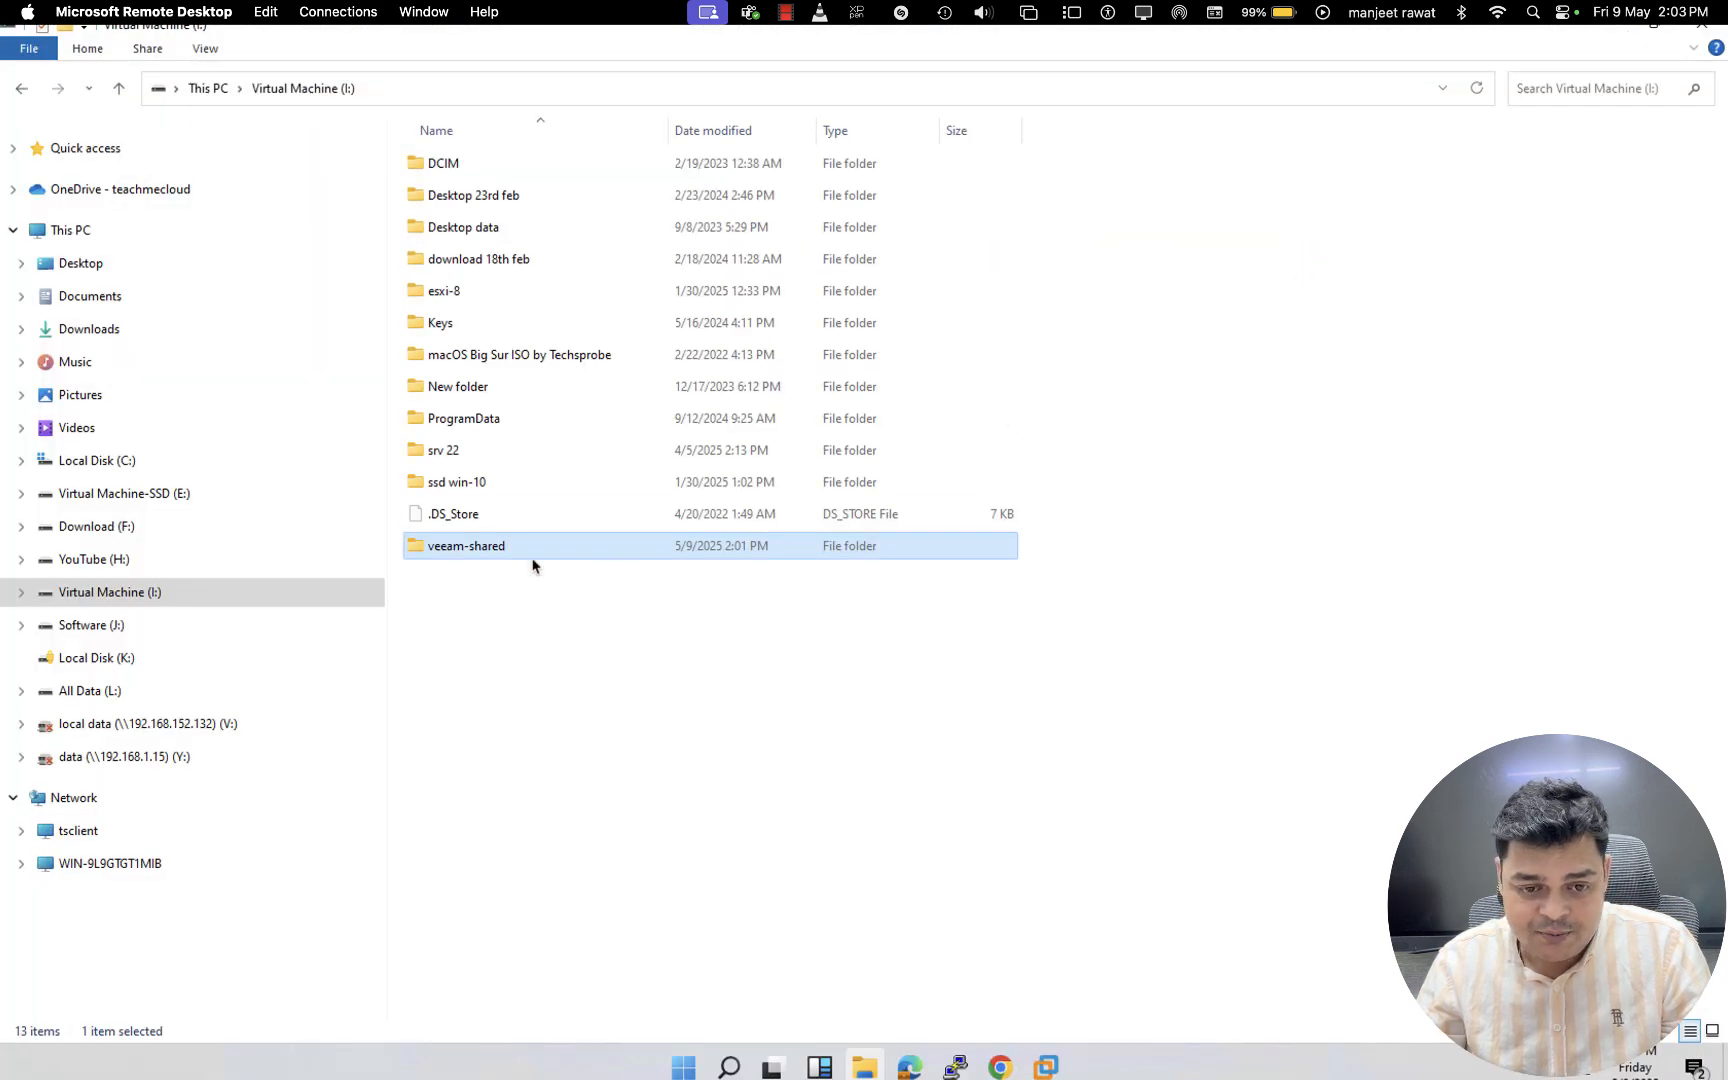
double_click(99, 590)
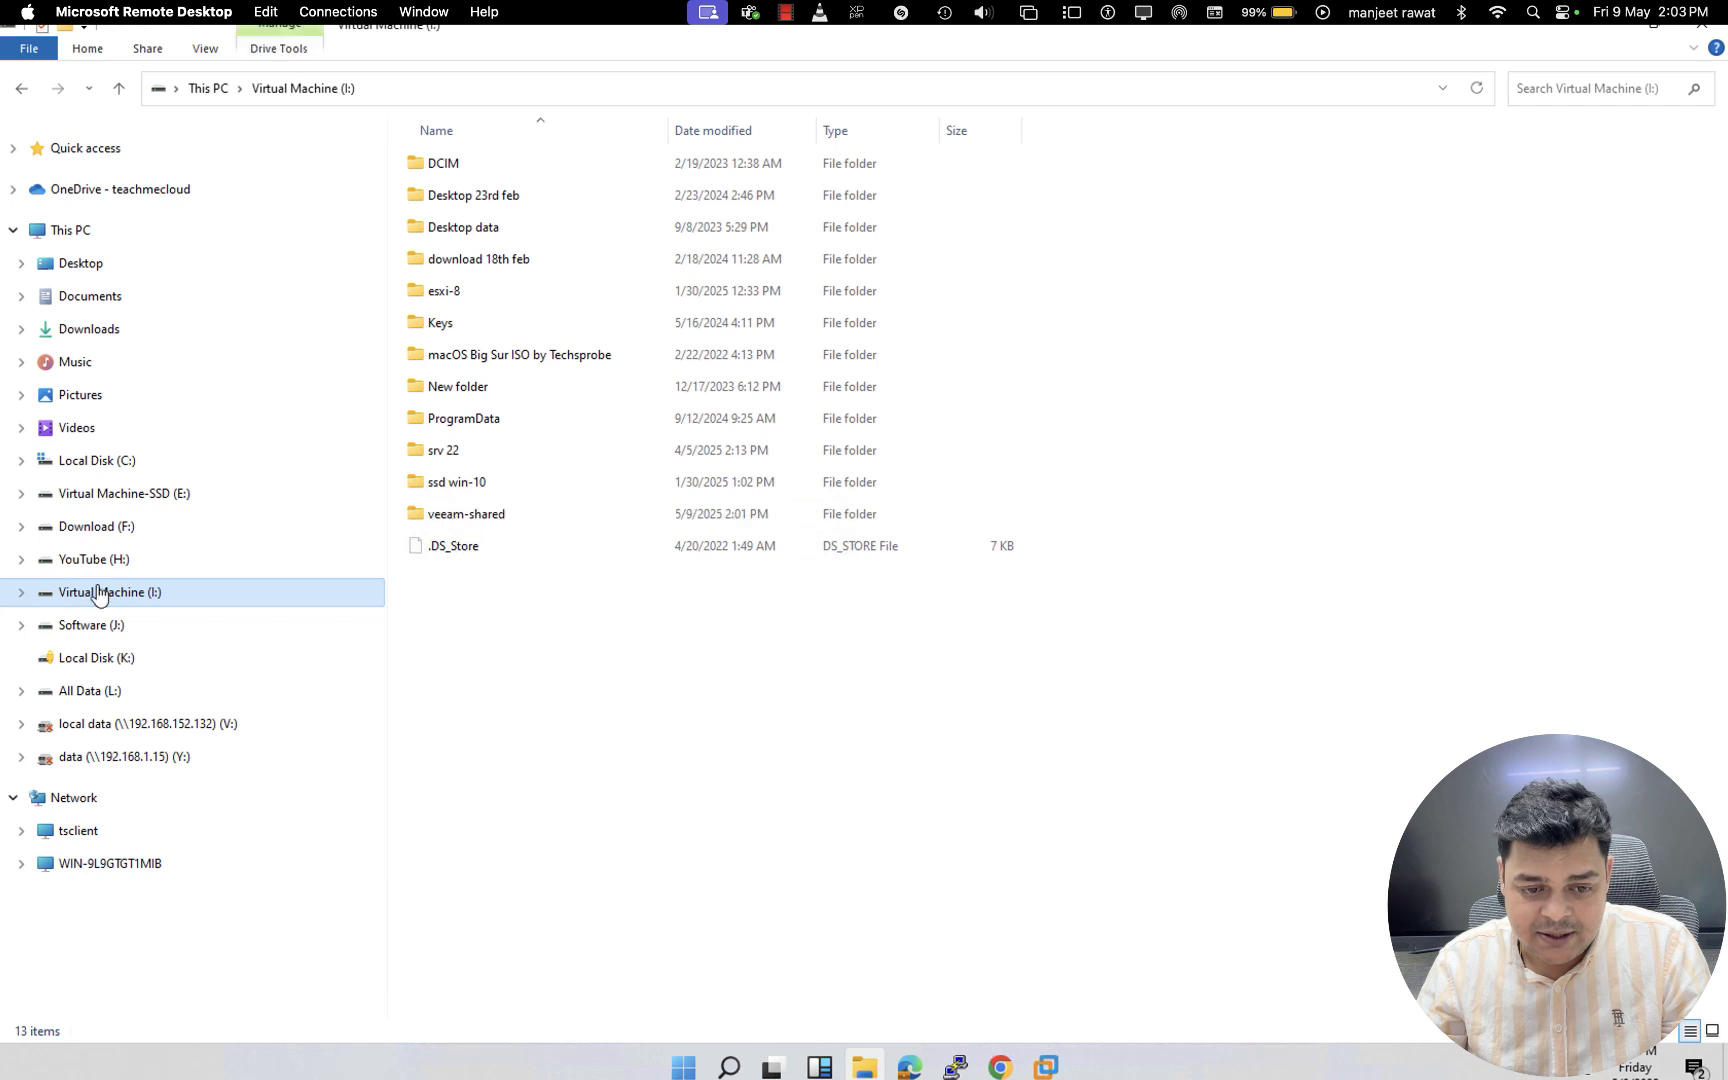
left_click(81, 240)
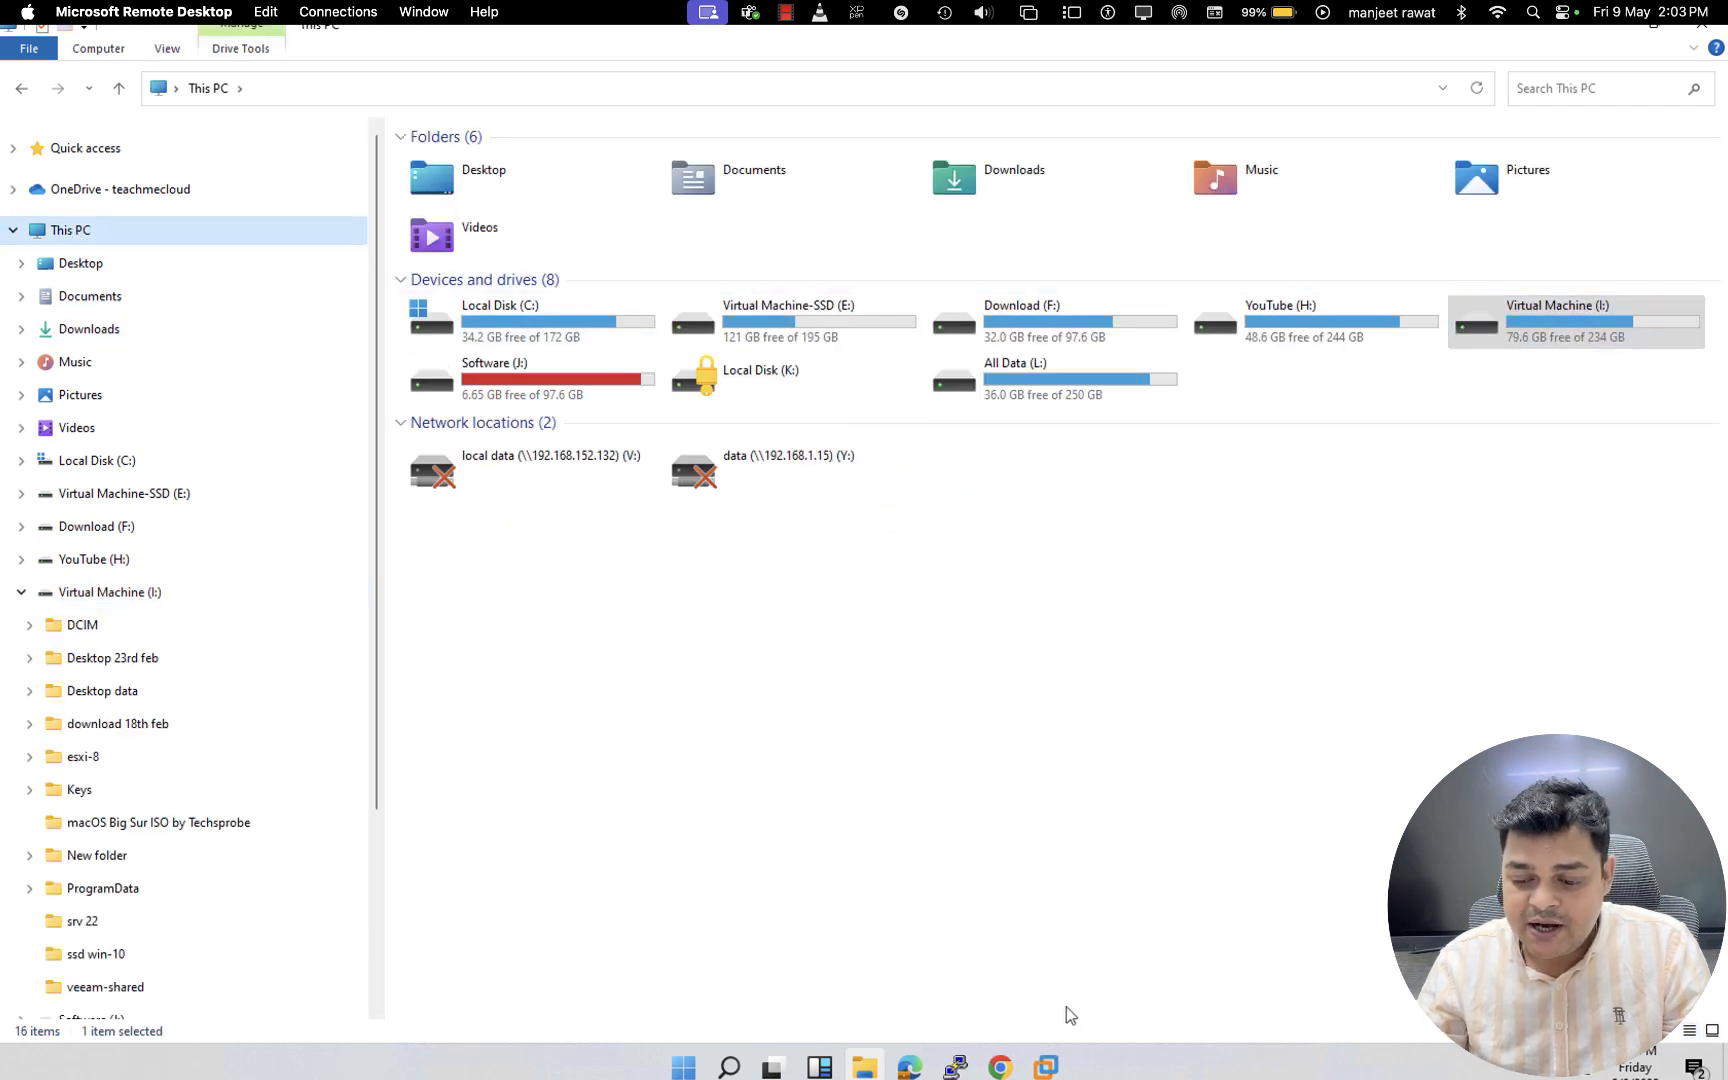
mouse_move(1046, 1065)
left_click(1133, 905)
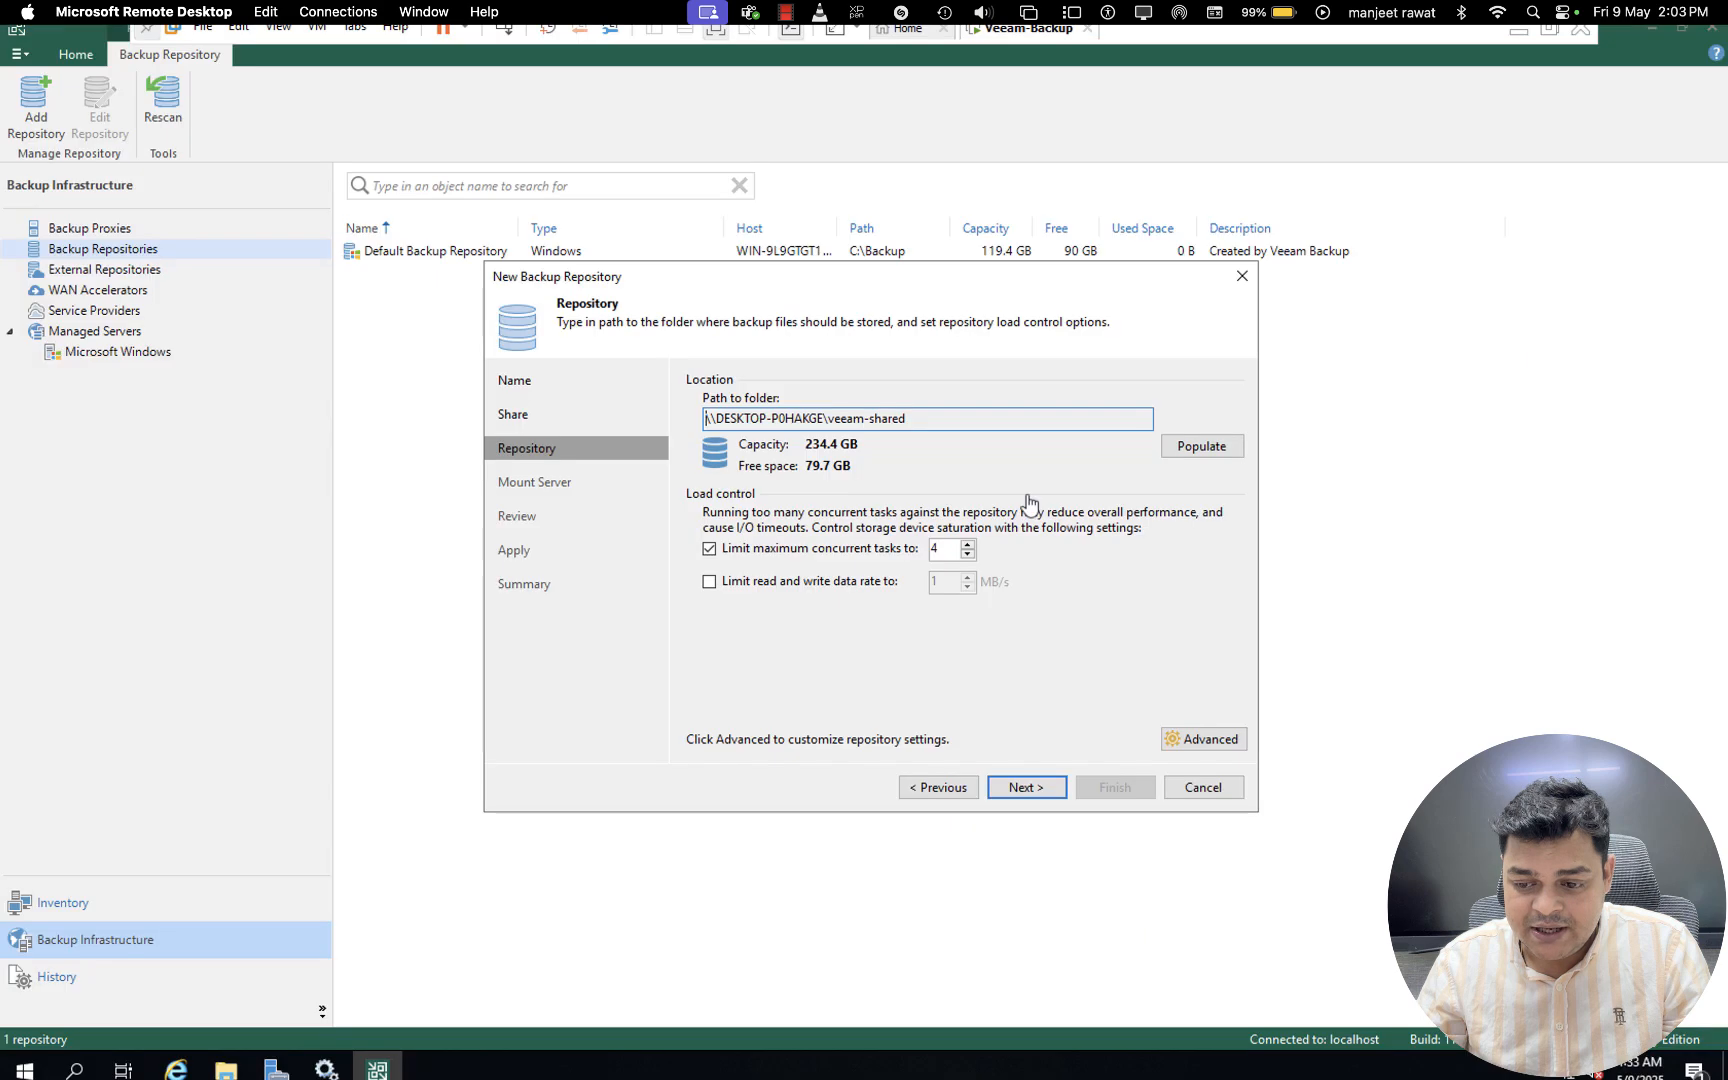
- Create the repository with the default load control and mount server settings, and change the configuration backup location to it
left_click(1030, 788)
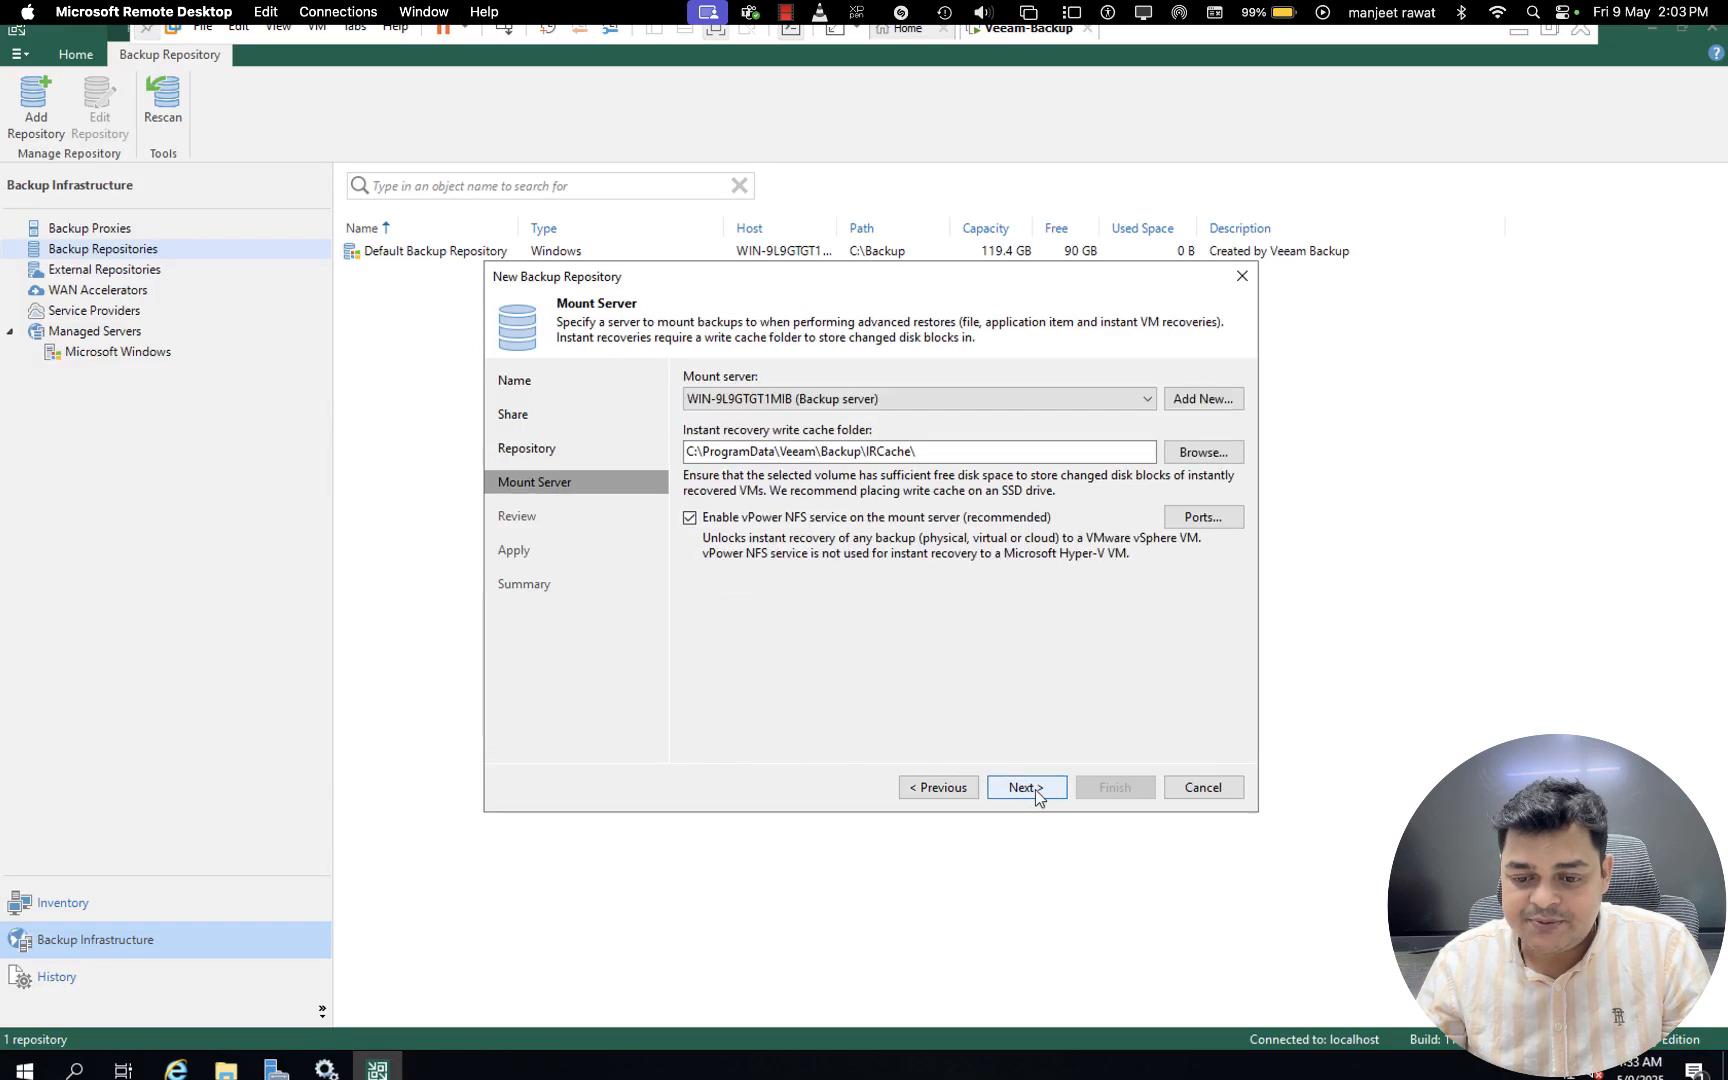
left_click(1030, 788)
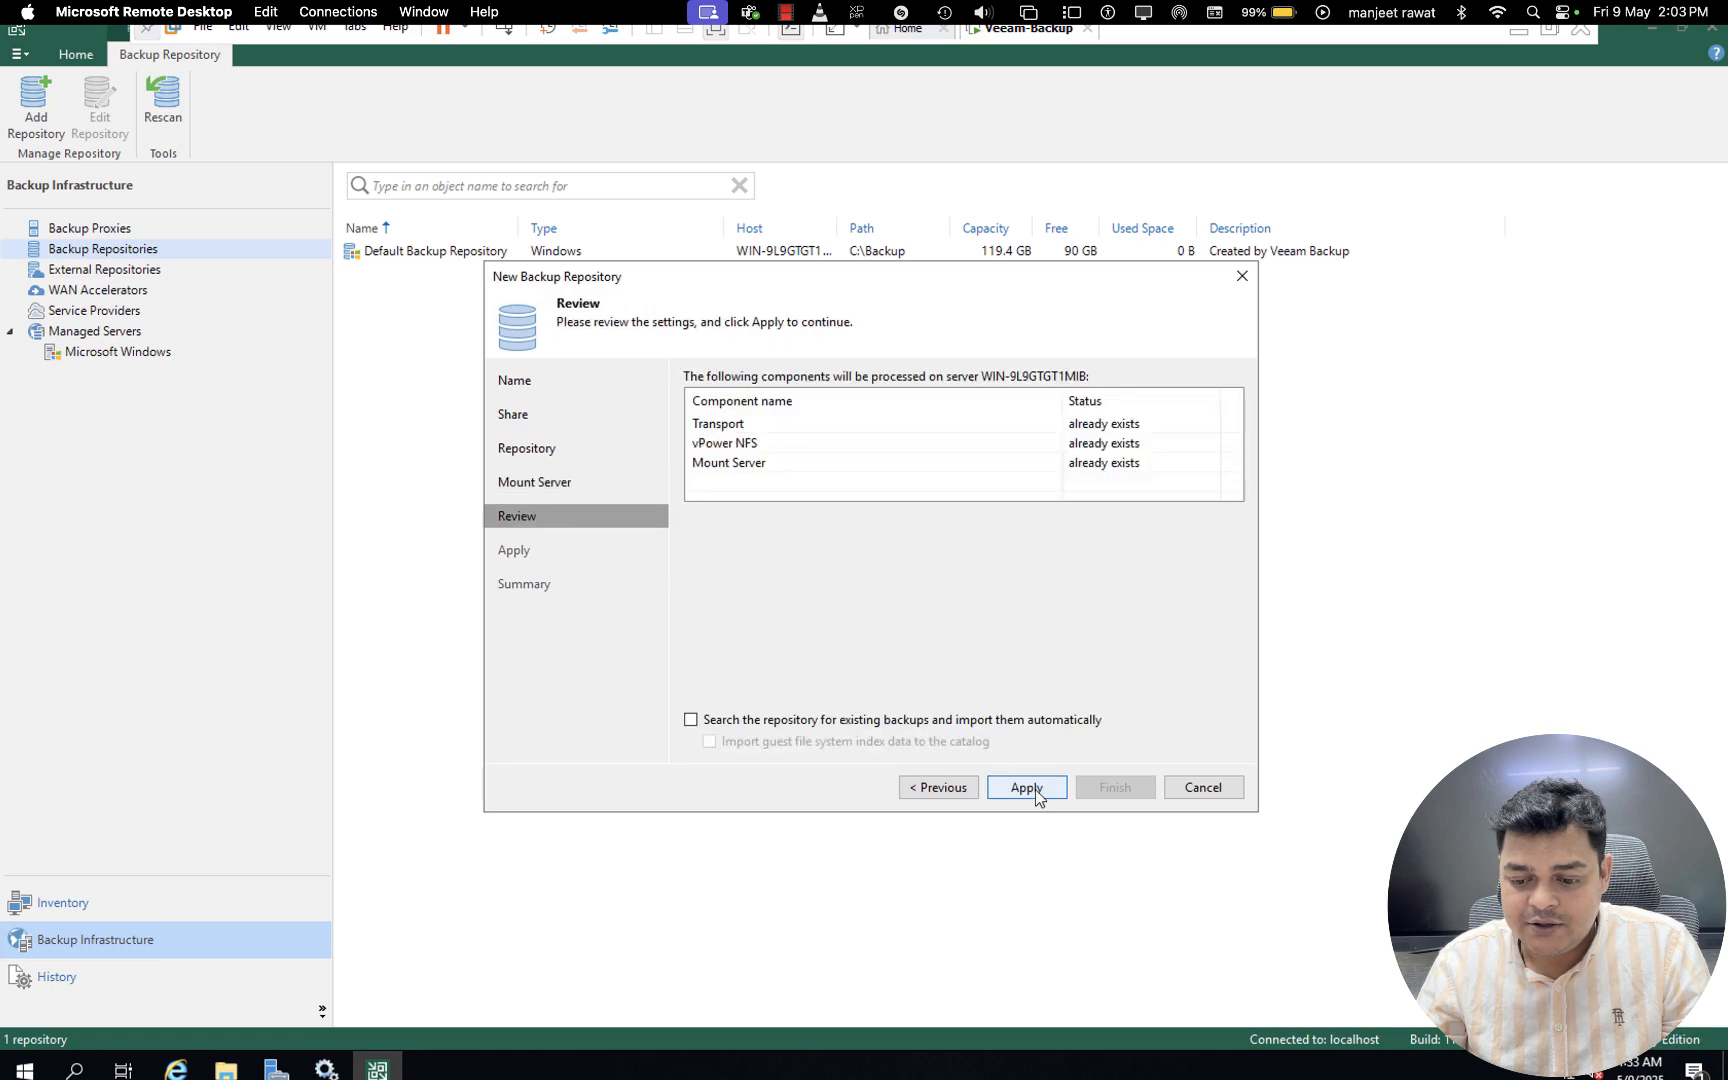
left_click(1028, 788)
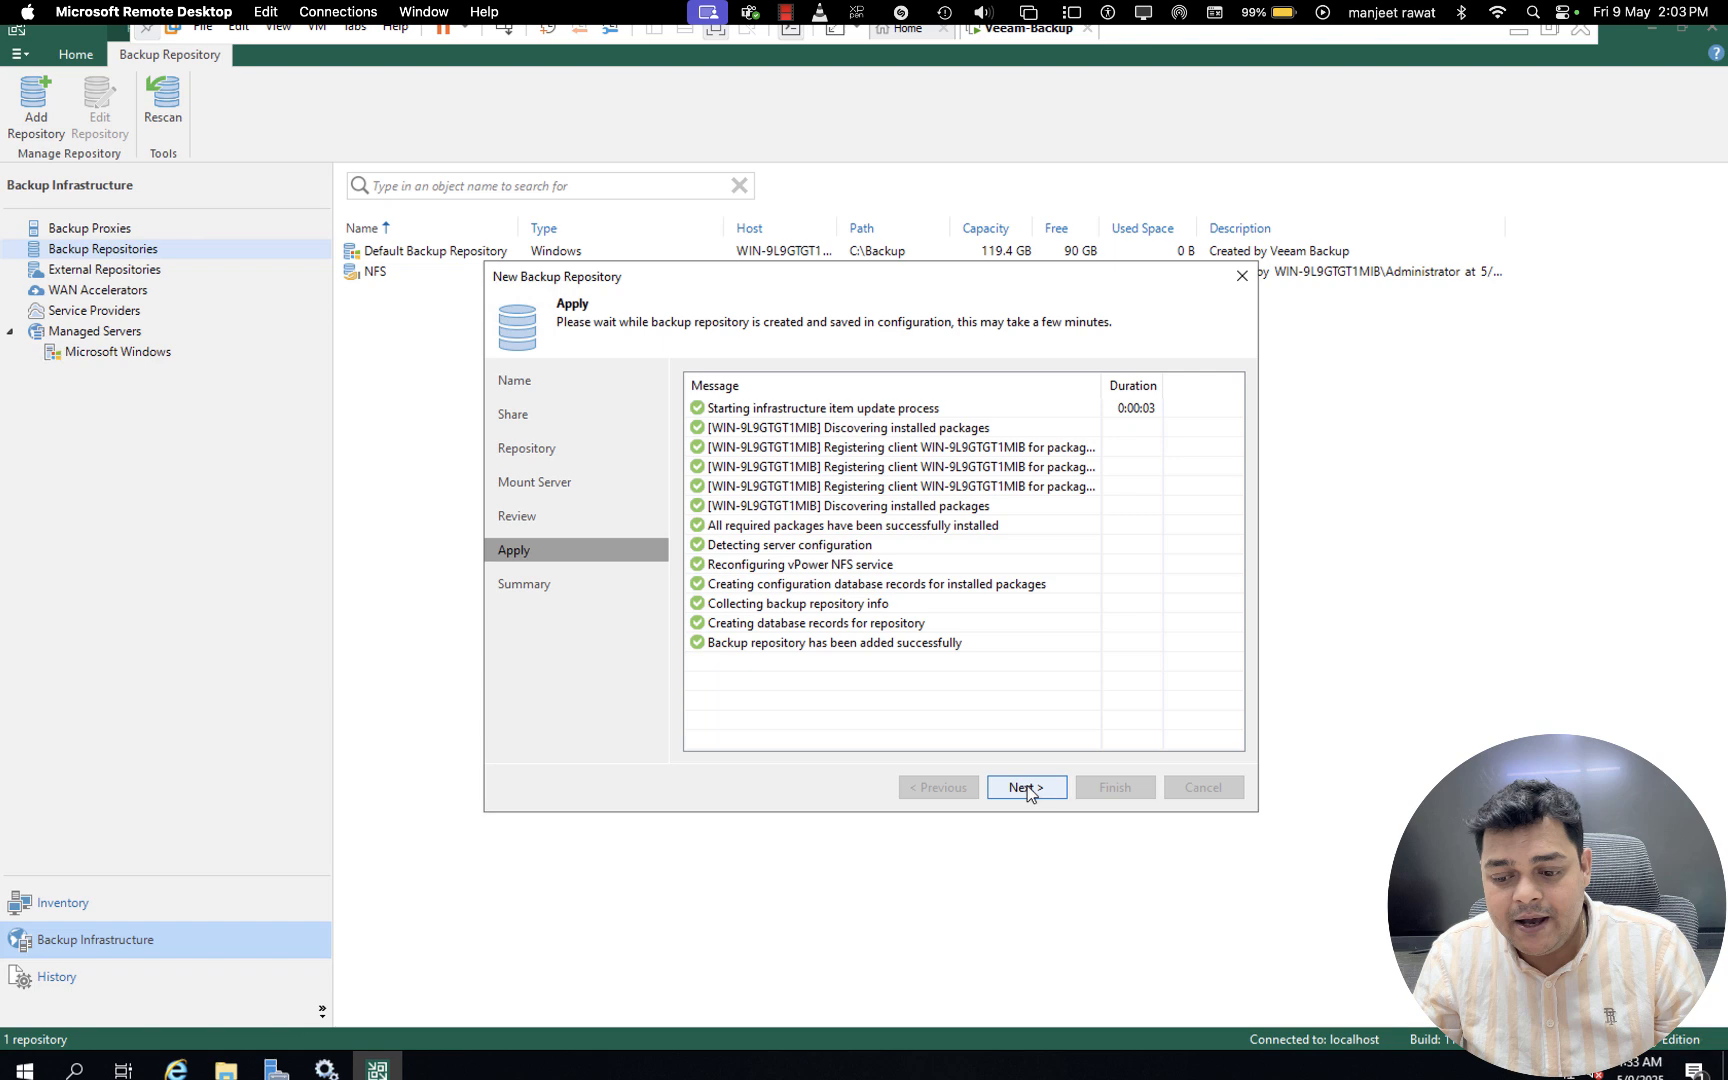
left_click(1028, 788)
left_click(1101, 788)
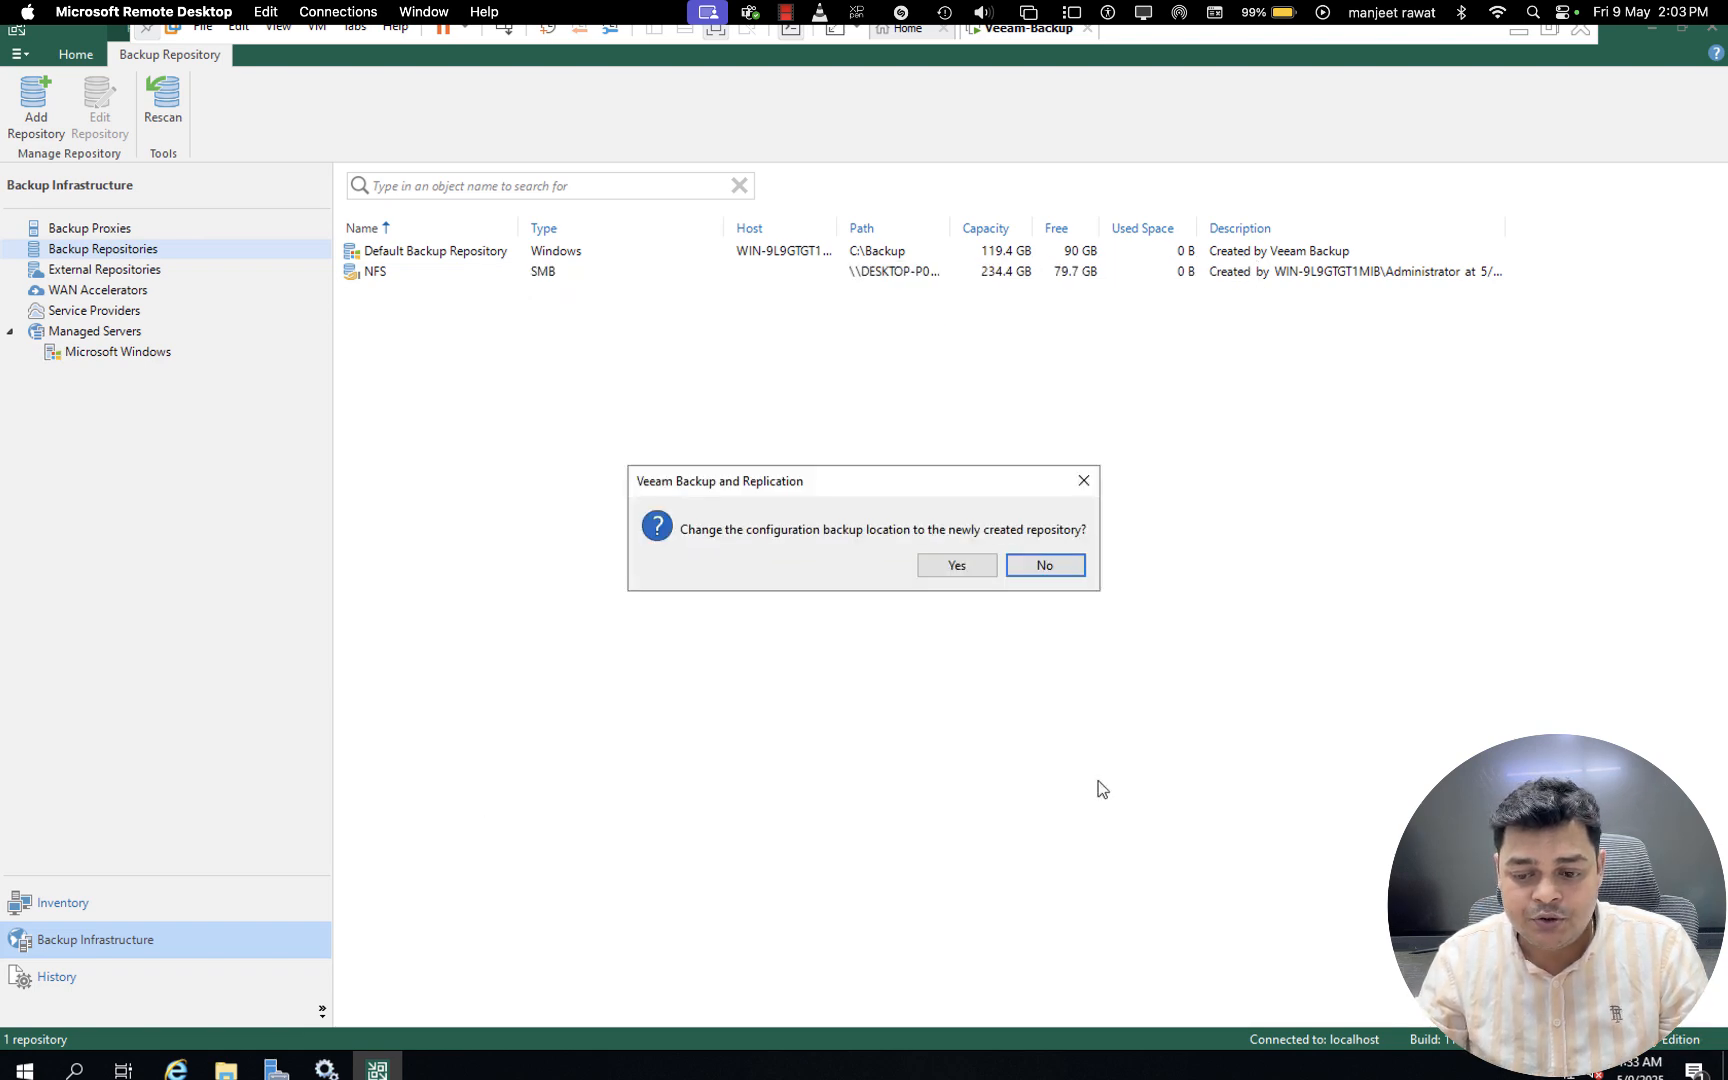
left_click(964, 563)
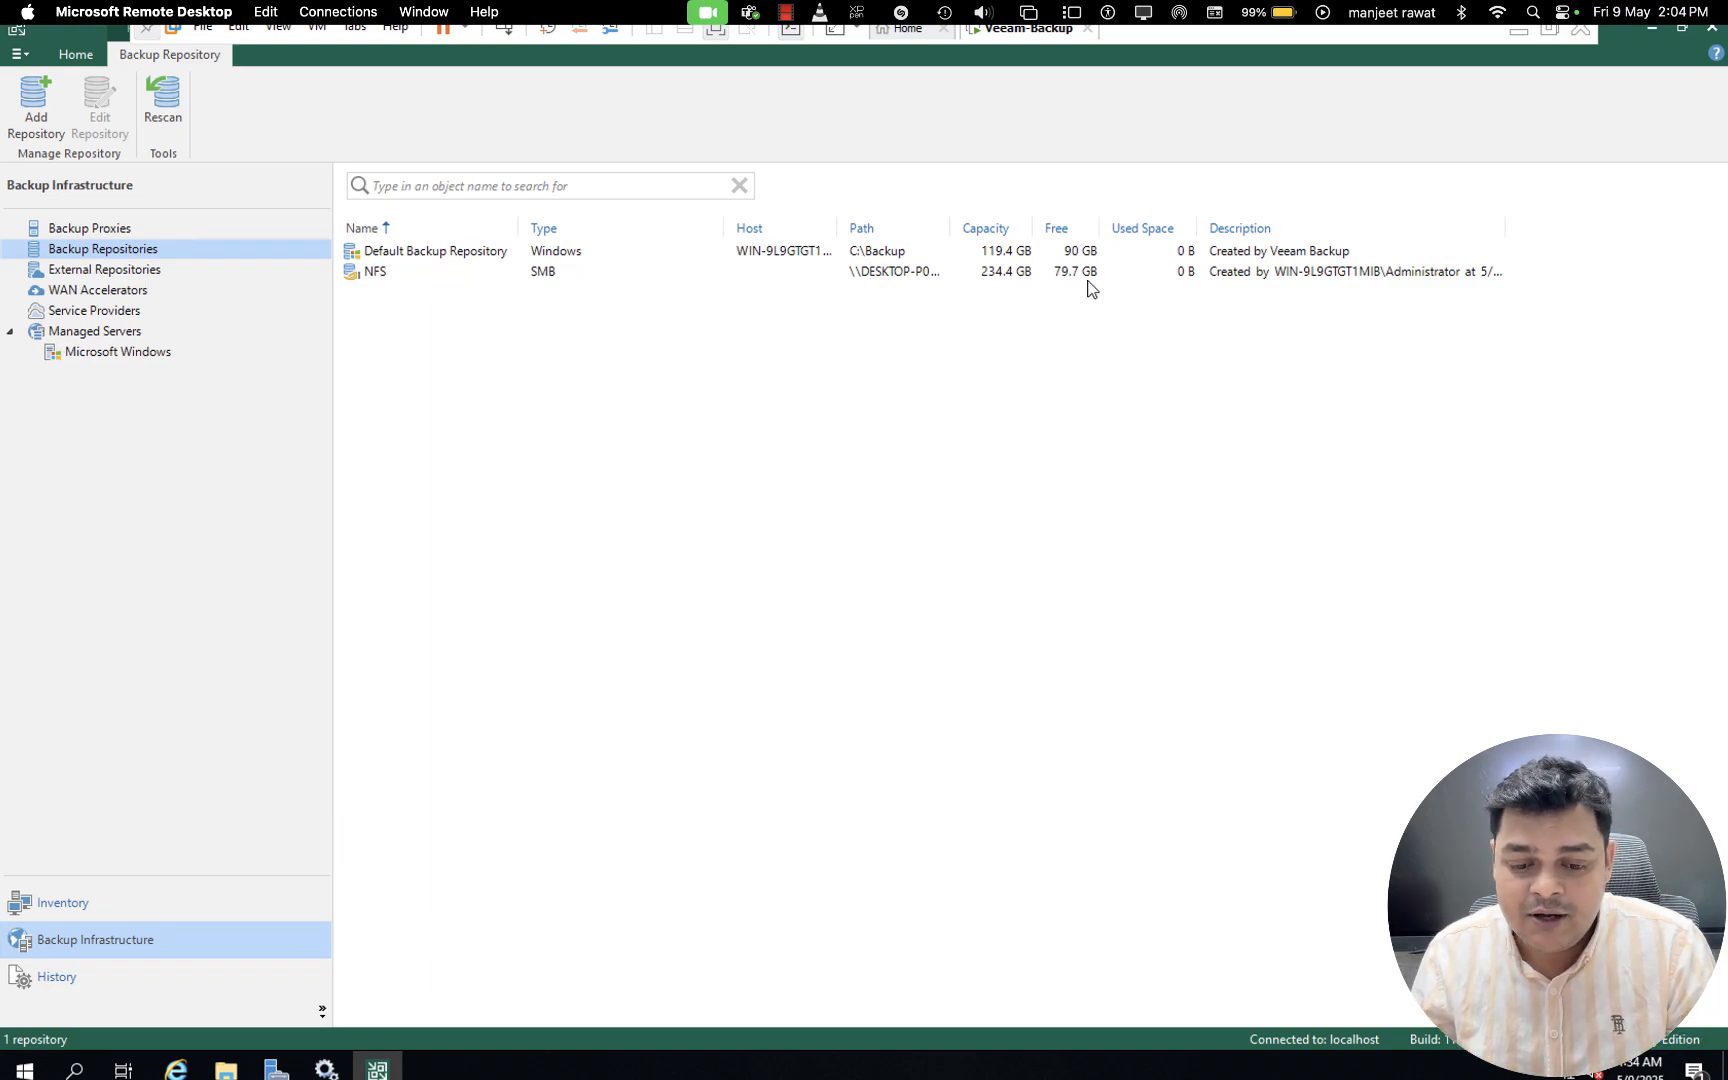
key("ctrl+Left")
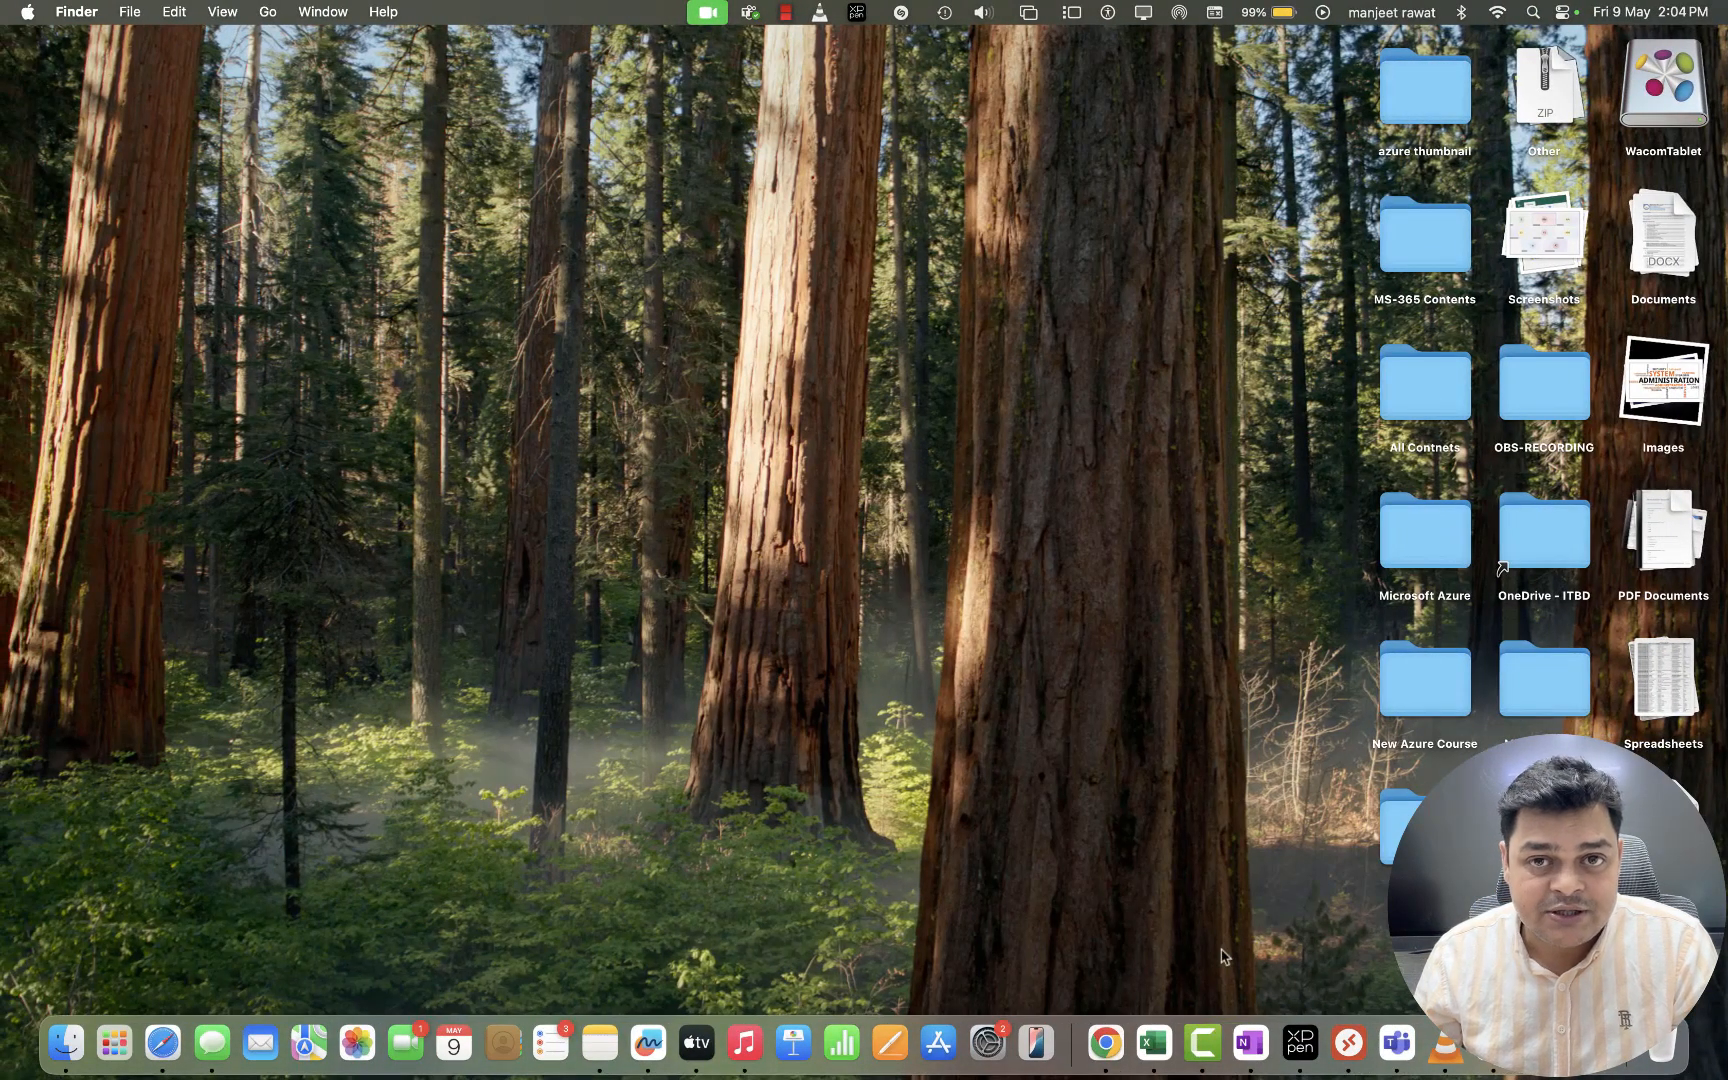